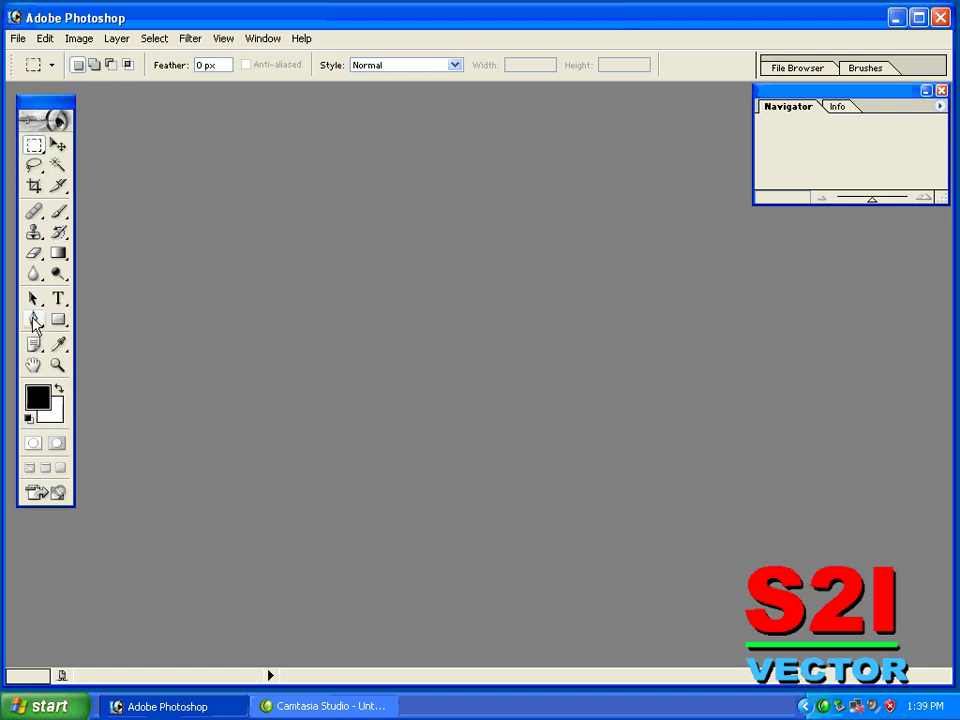
# Step: Create a new blank Untitled-1 document and move its window toward the centre
pyautogui.hotkey('alt', 'f')
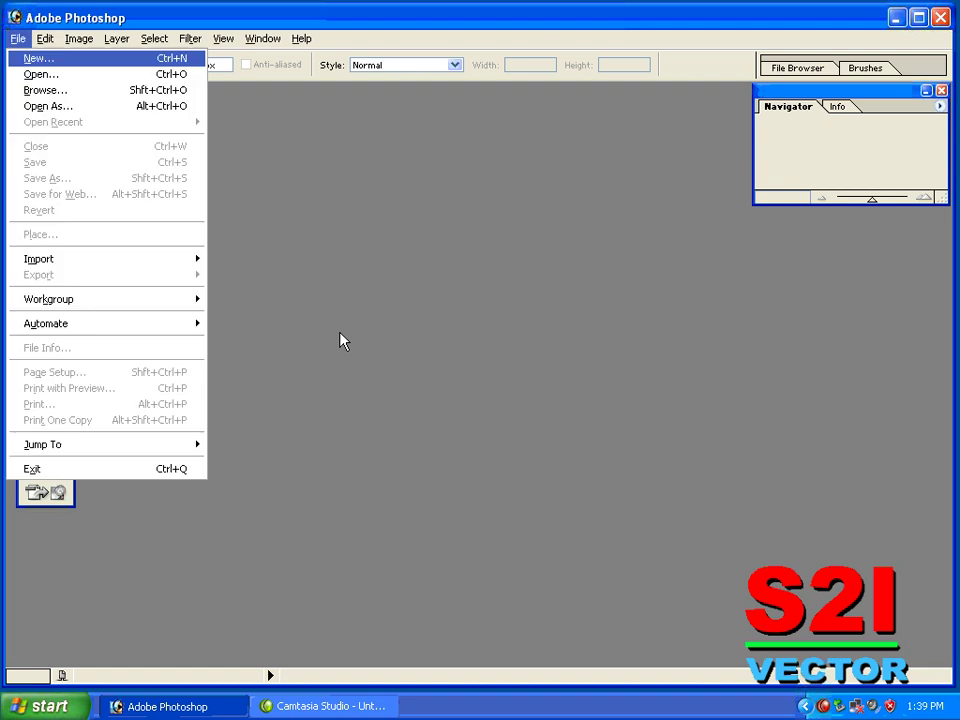
pyautogui.press('Return')
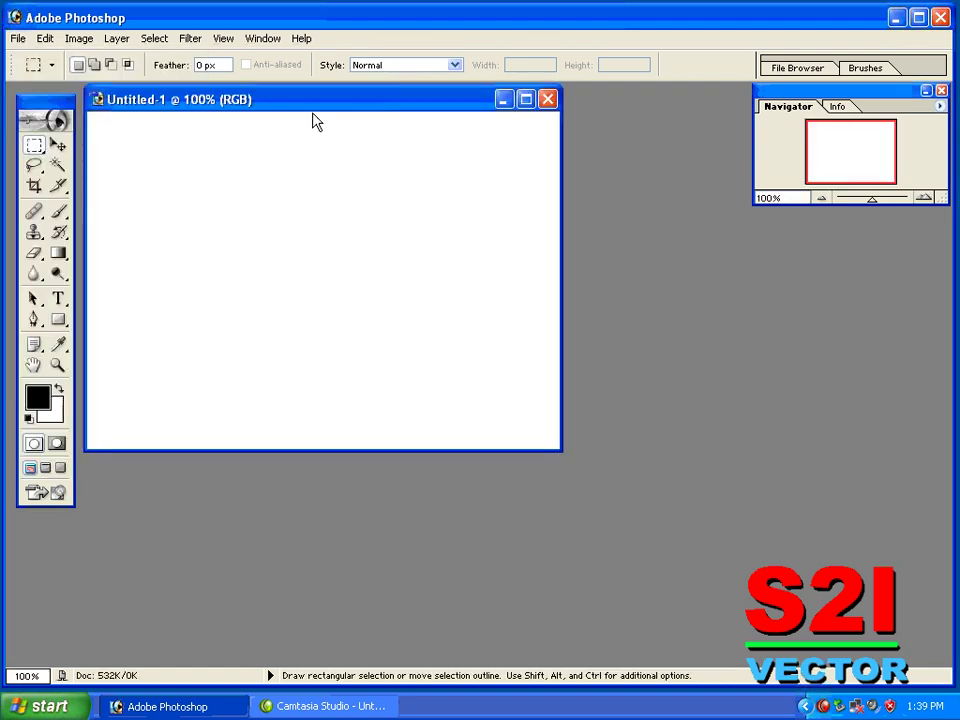
pyautogui.moveTo(306, 106); pyautogui.dragTo(476, 204)
# Step: Open Background.jpg from the F:\images folder
pyautogui.click(18, 38)
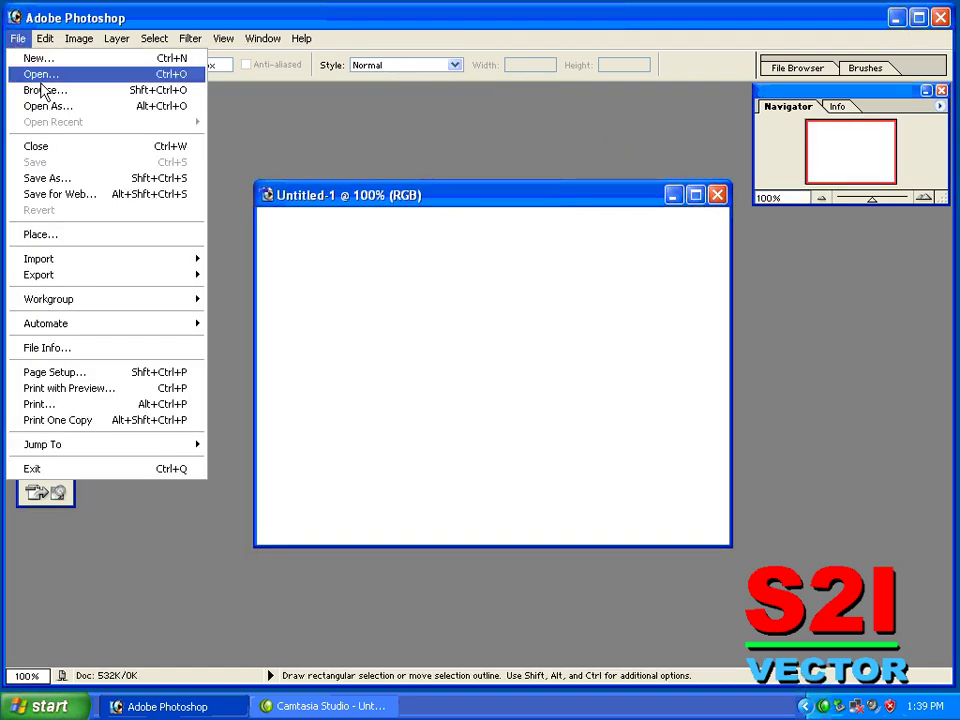
pyautogui.click(42, 74)
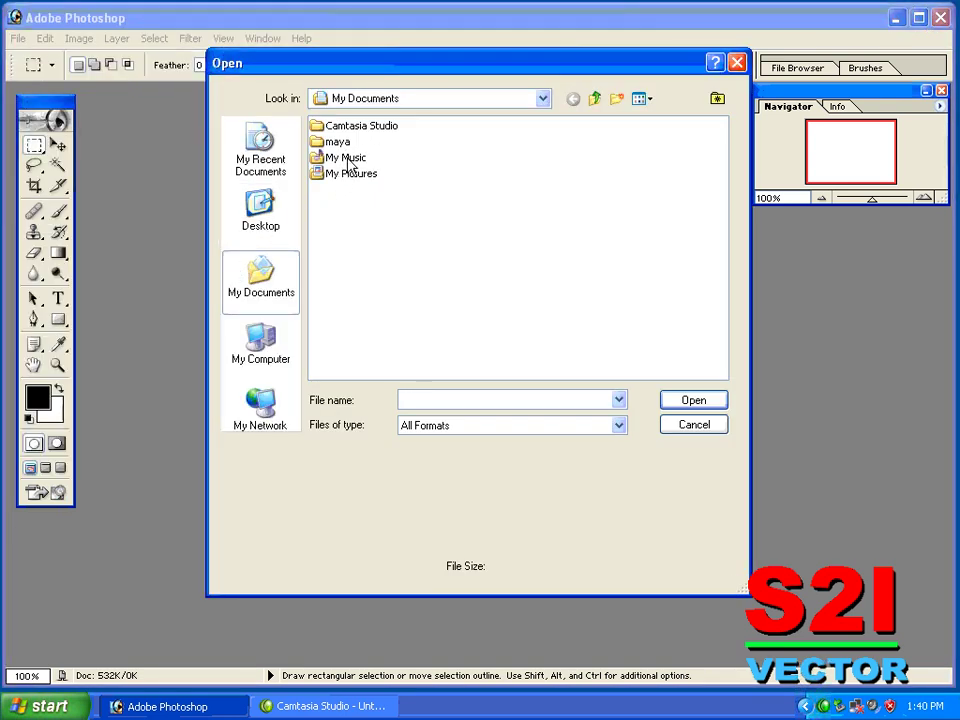
pyautogui.click(265, 350)
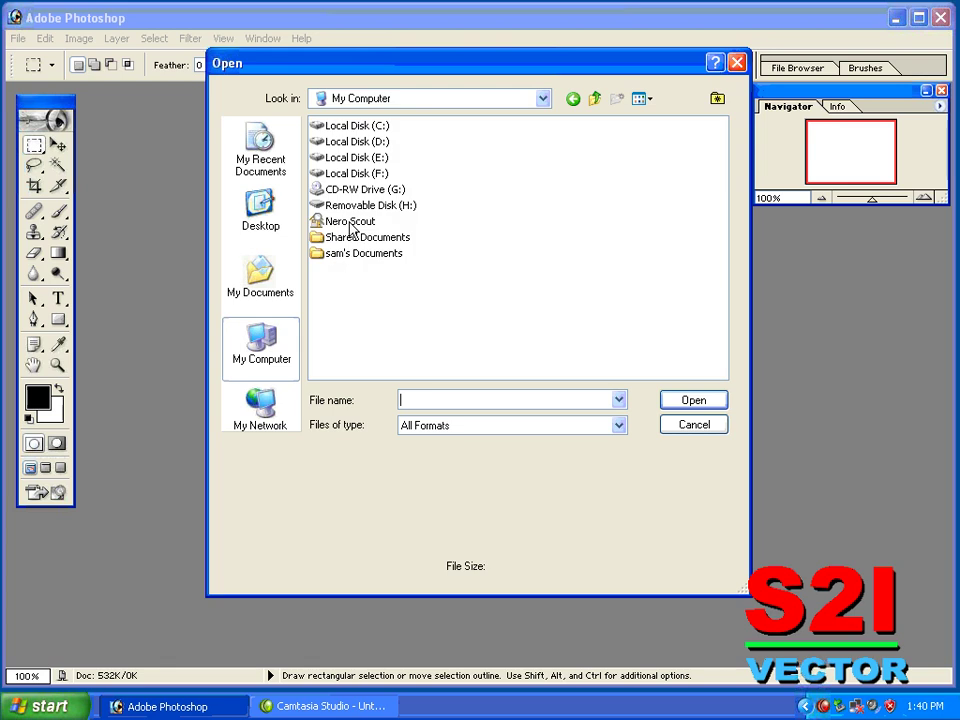
pyautogui.doubleClick(362, 174)
pyautogui.doubleClick(341, 127)
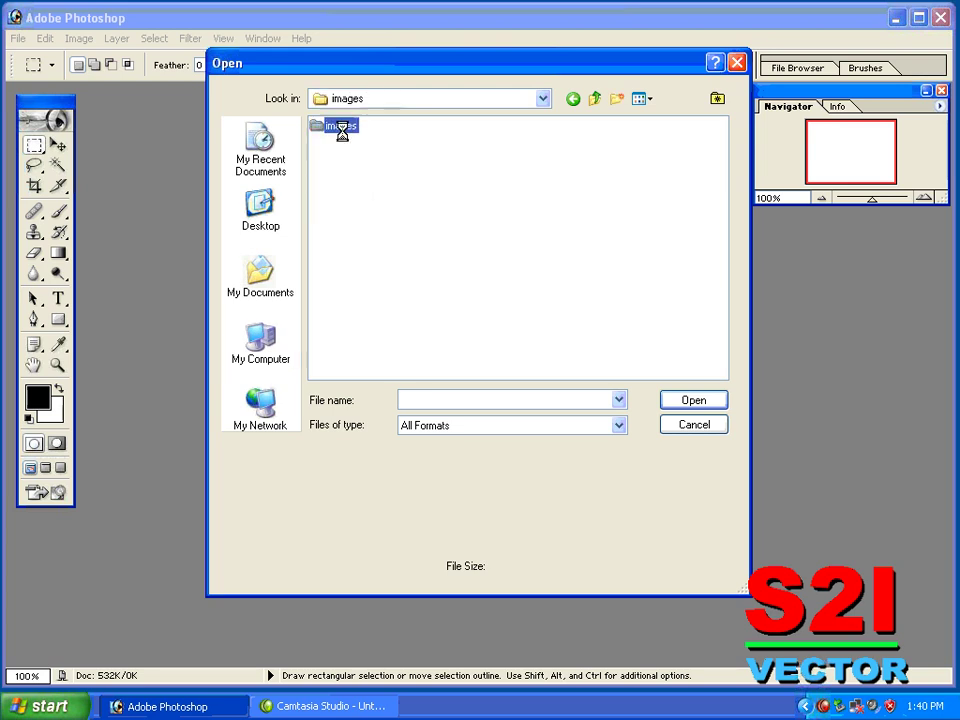
pyautogui.click(329, 173)
pyautogui.press('a')
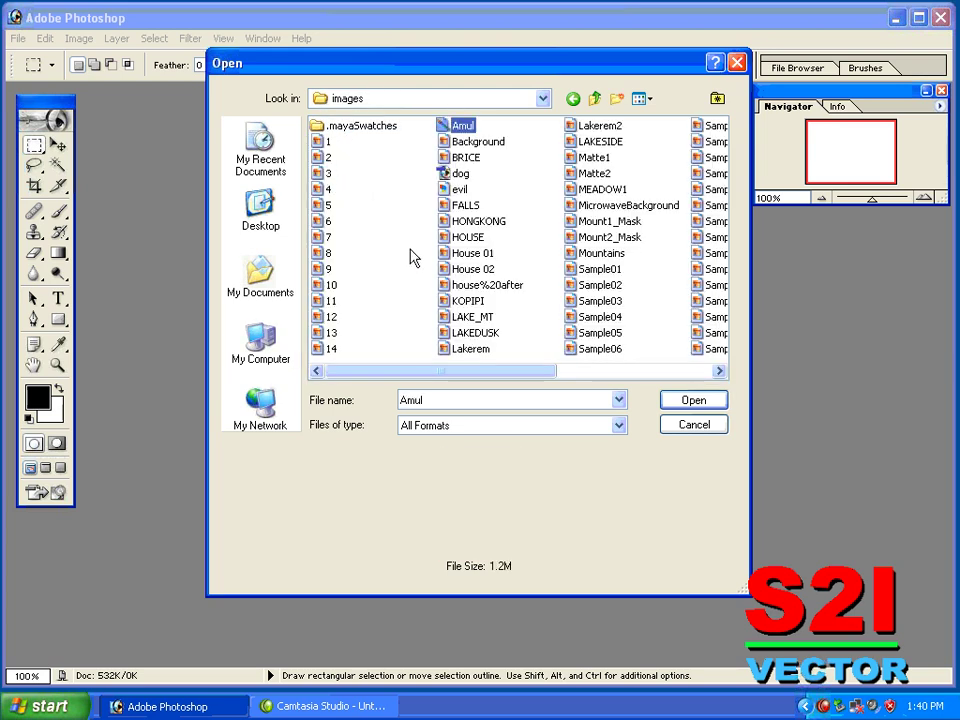
pyautogui.press('Down')
pyautogui.press('Down')
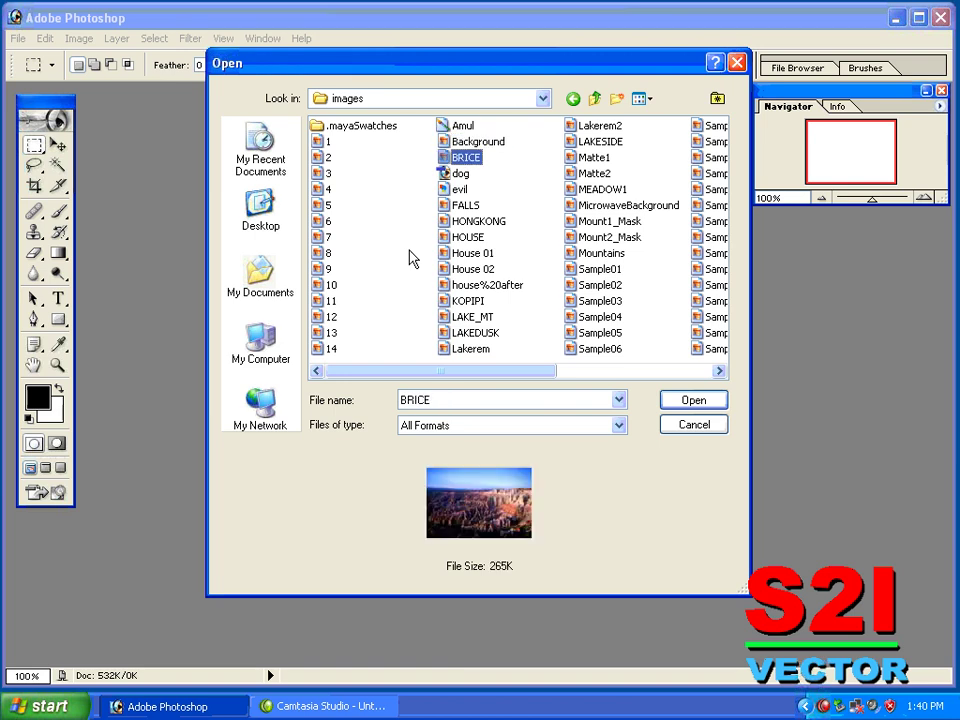
pyautogui.press('Up')
pyautogui.press('Return')
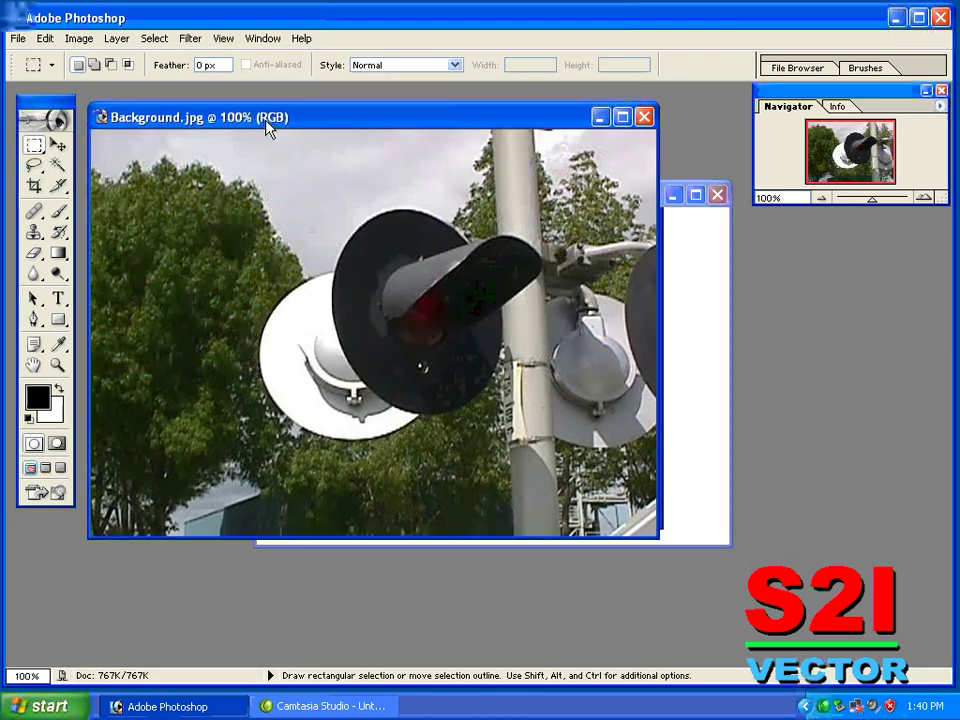
# Step: Switch to the Polygonal Lasso and outline the white disc's left edge
pyautogui.moveTo(272, 106); pyautogui.dragTo(305, 152)
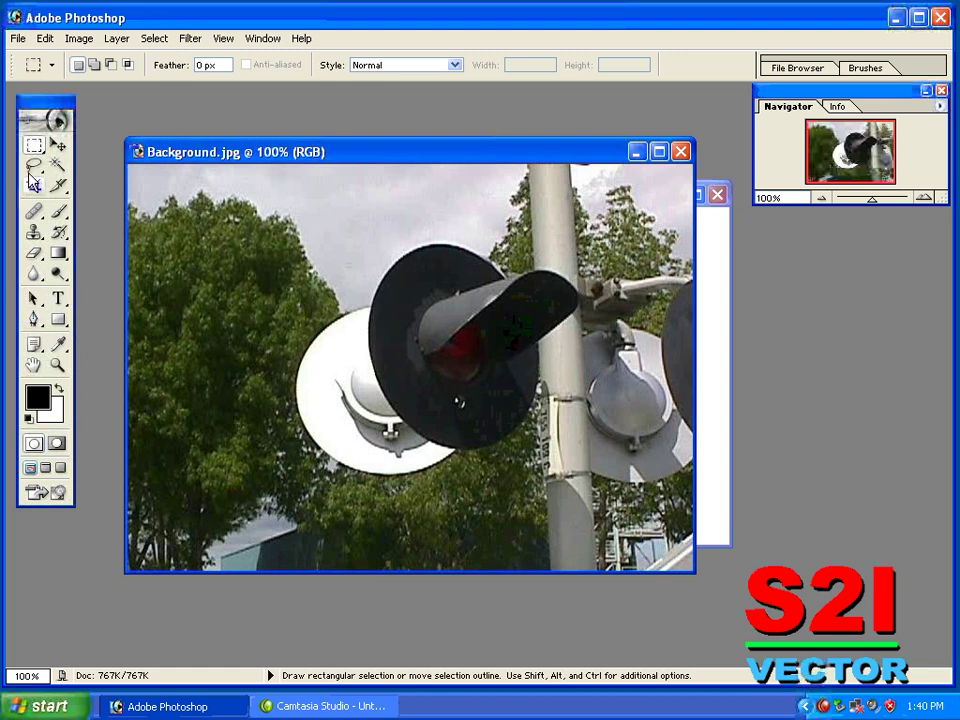
pyautogui.moveTo(34, 165); pyautogui.dragTo(97, 200)
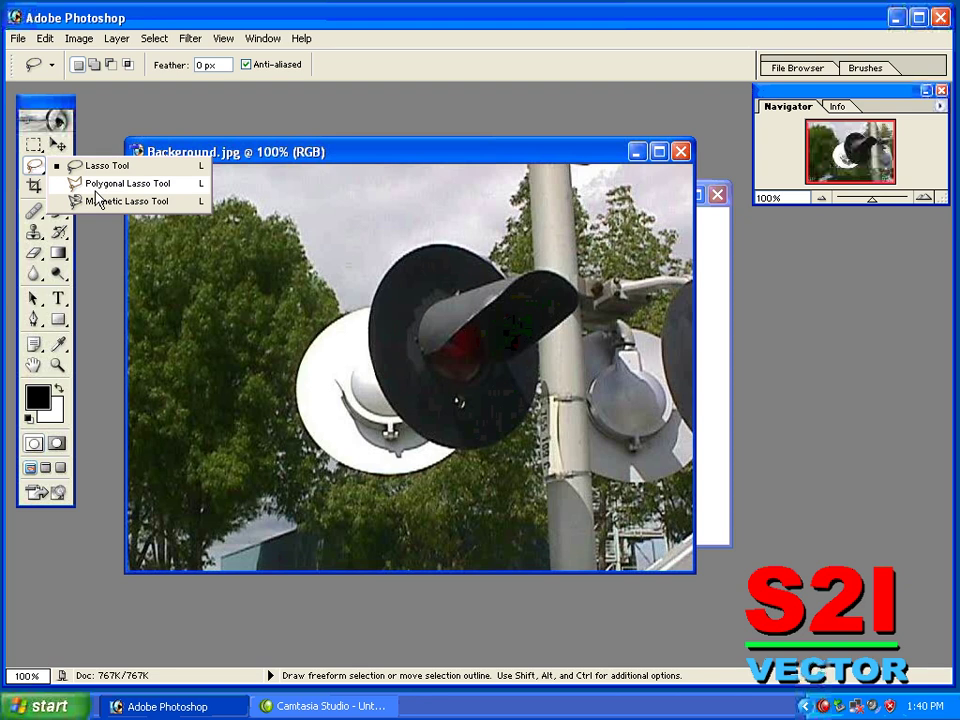
pyautogui.moveTo(96, 192); pyautogui.dragTo(96, 188)
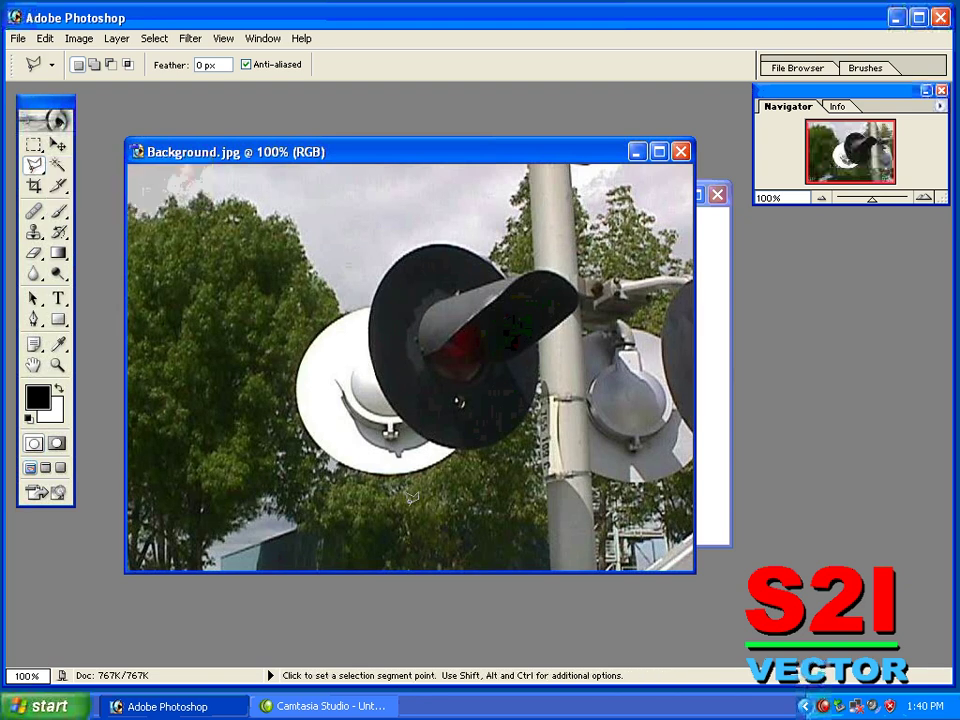
pyautogui.click(361, 462)
pyautogui.click(325, 445)
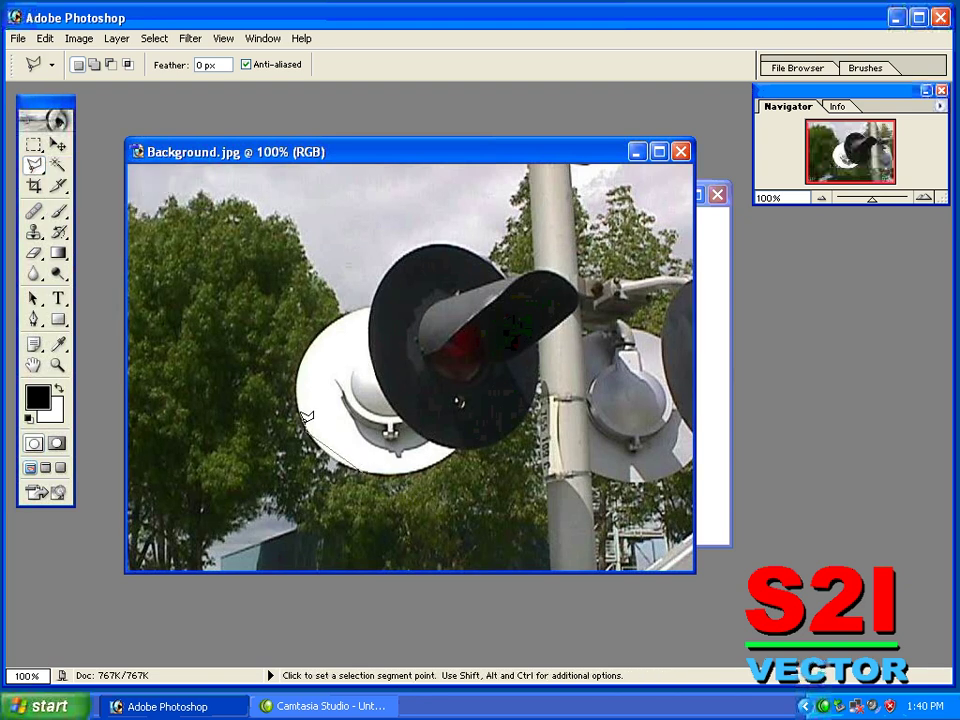
pyautogui.click(298, 405)
pyautogui.click(295, 368)
# Step: Carry the lasso outline over the signal's top and right side, closing the selection
pyautogui.click(340, 312)
pyautogui.click(416, 252)
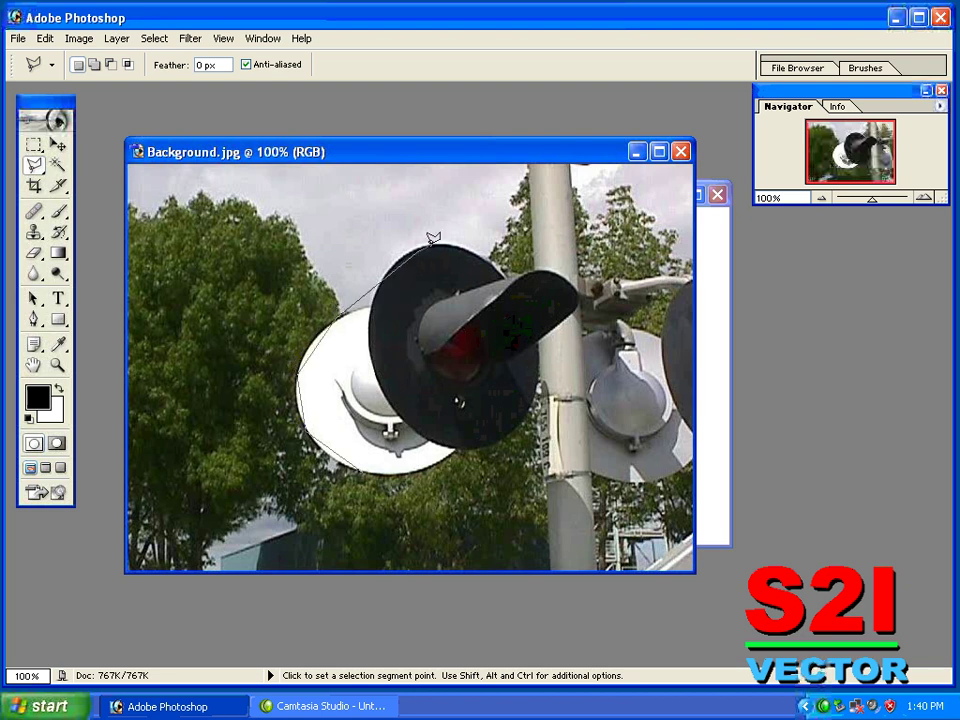
pyautogui.click(510, 272)
pyautogui.click(590, 285)
pyautogui.click(584, 340)
pyautogui.click(540, 386)
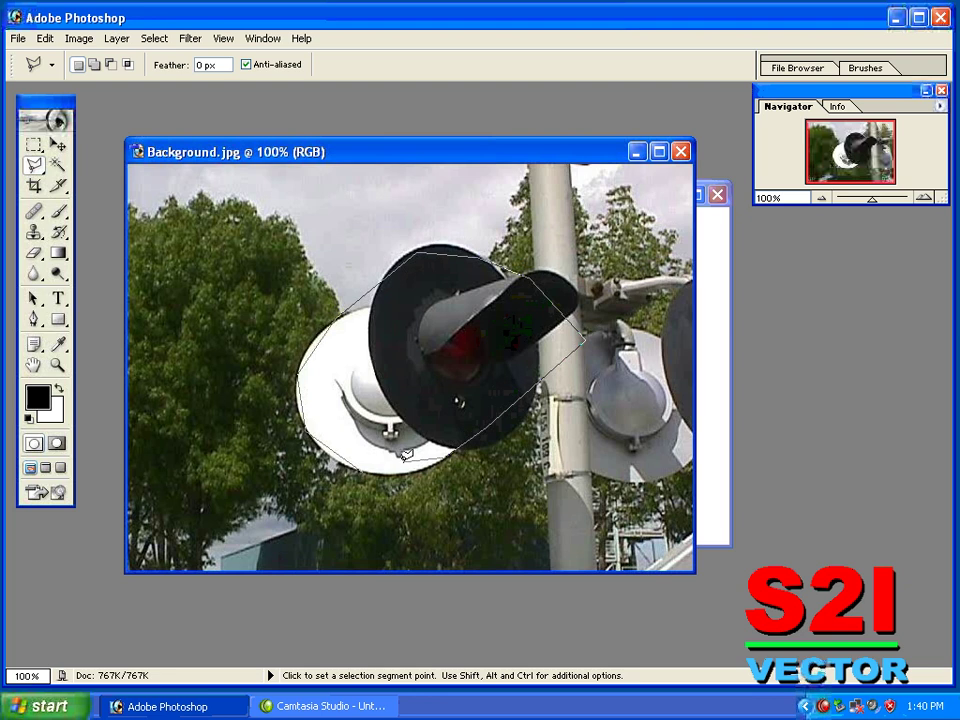
pyautogui.click(455, 452)
pyautogui.click(364, 464)
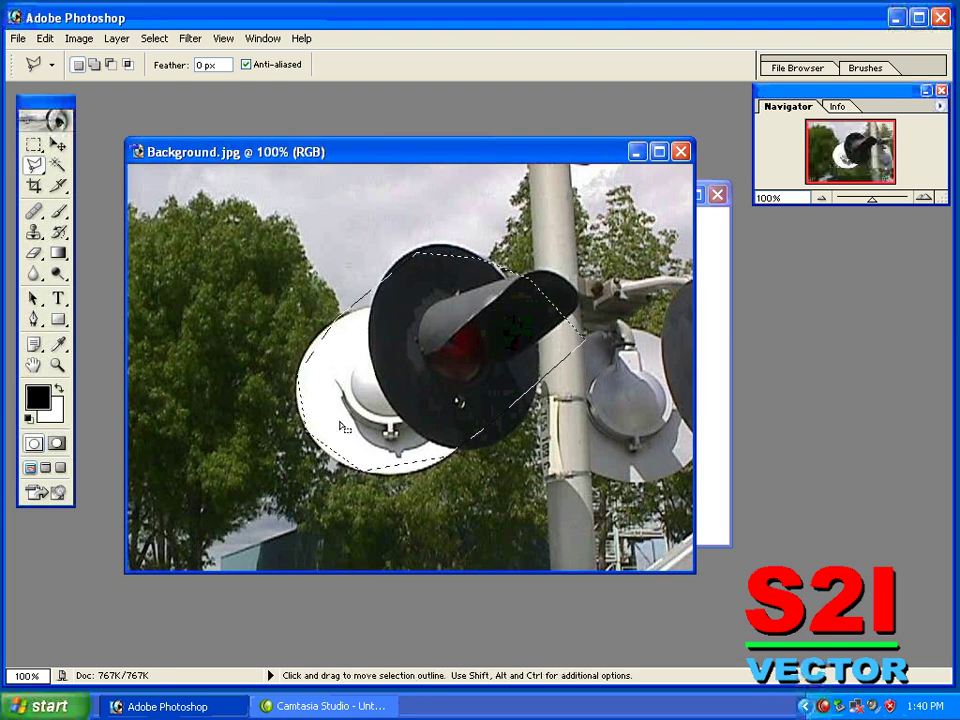
# Step: Move the selected signal away and back with the Move tool, then deselect
pyautogui.click(57, 145)
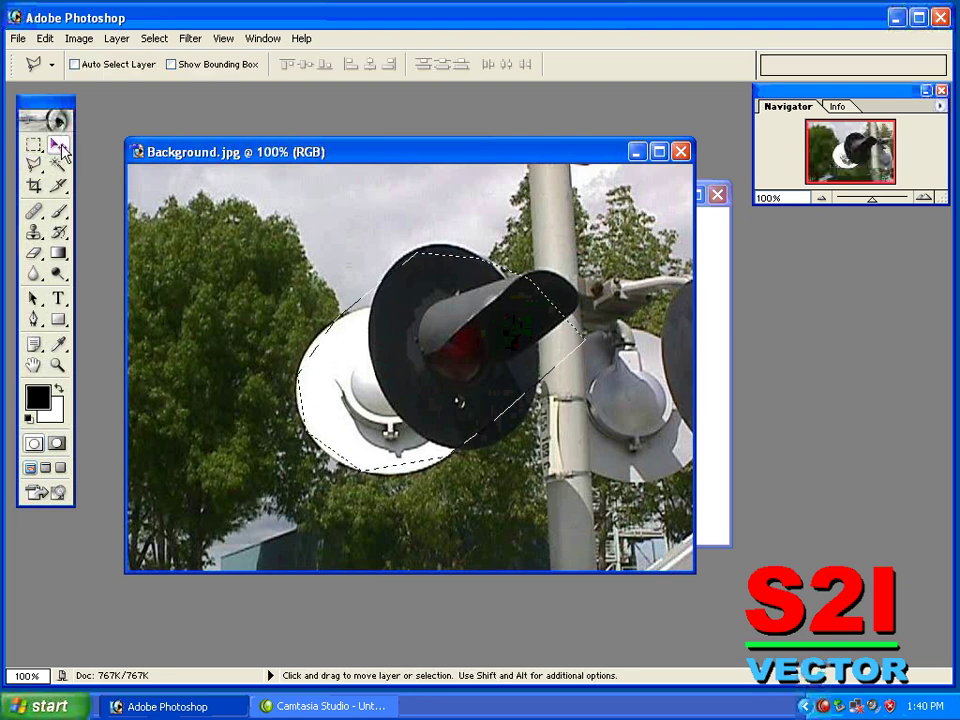
pyautogui.moveTo(343, 420)
pyautogui.mouseDown()
pyautogui.moveTo(260, 470)
pyautogui.moveTo(343, 421)
pyautogui.mouseUp()
pyautogui.hotkey('ctrl', 'd')
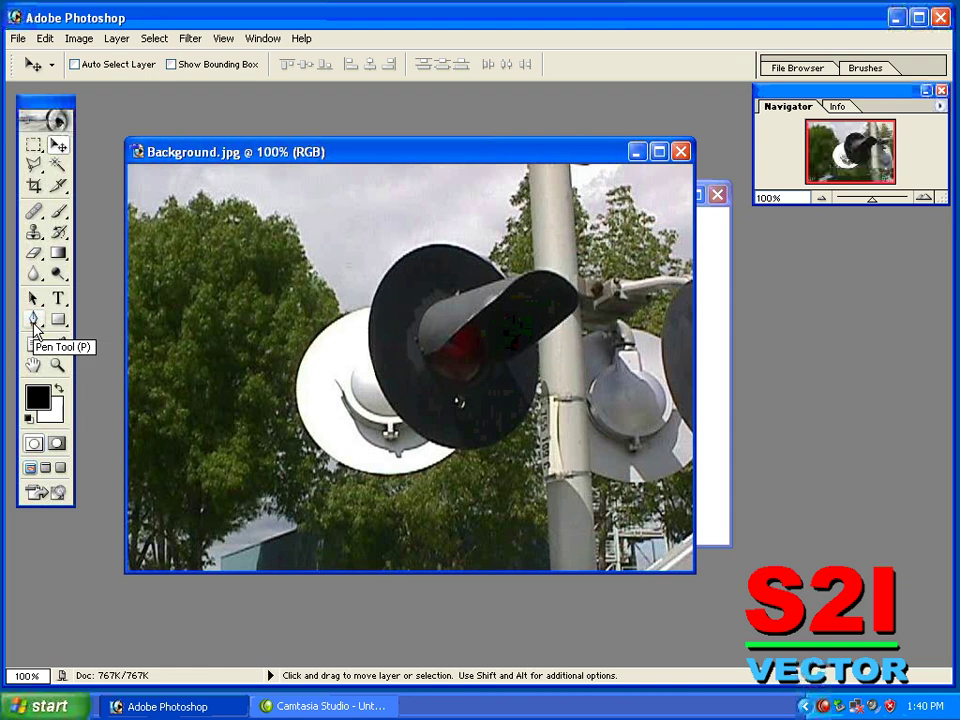
pyautogui.click(34, 322)
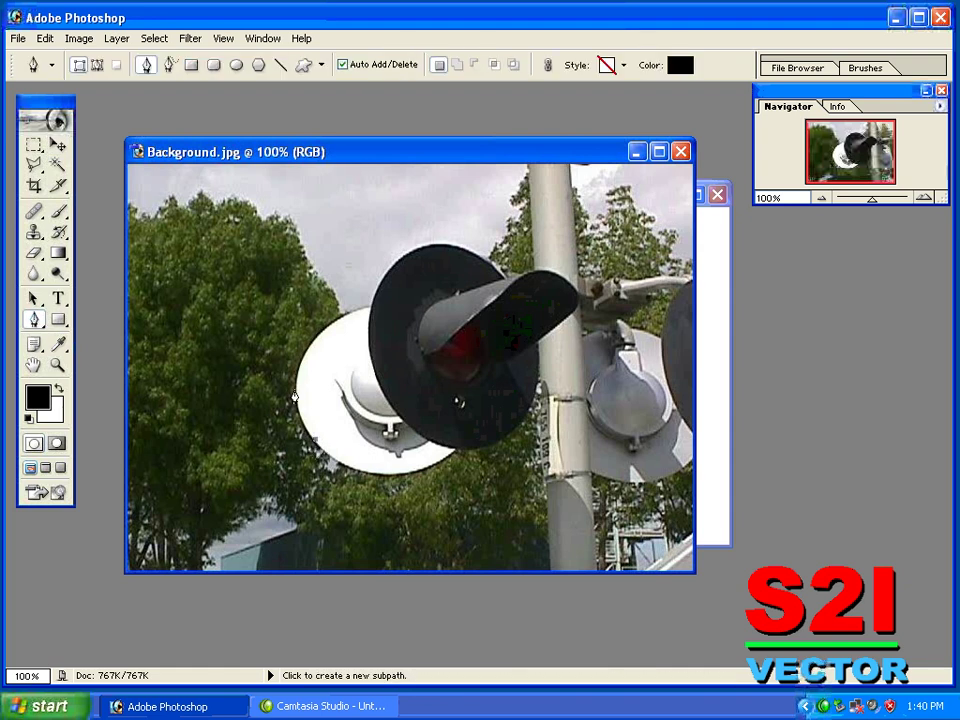
pyautogui.click(297, 378)
pyautogui.click(319, 330)
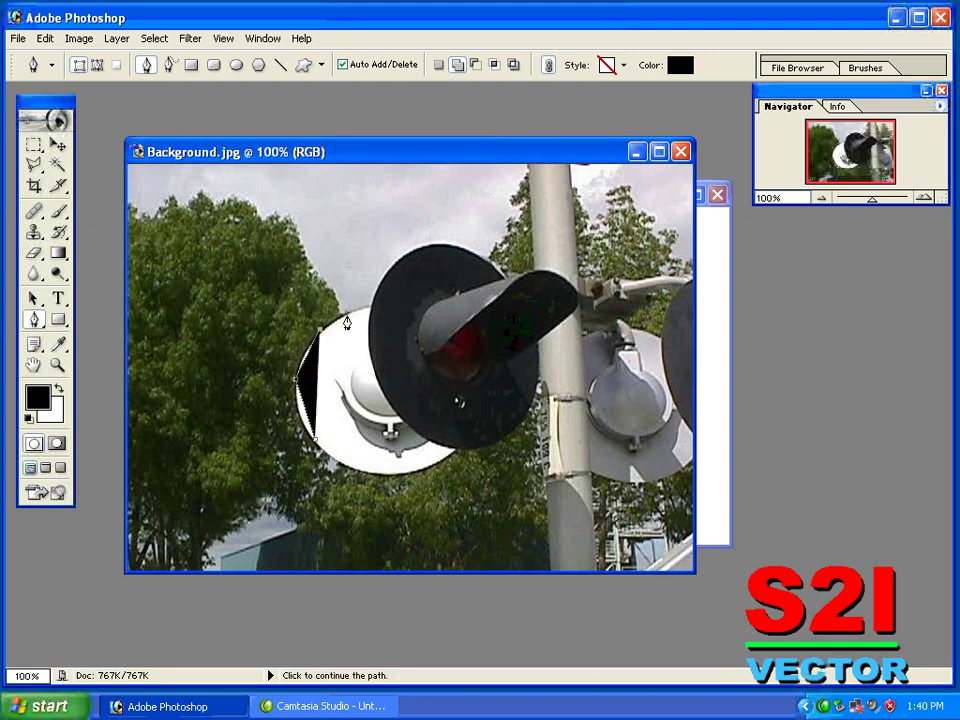
pyautogui.click(358, 308)
pyautogui.click(404, 260)
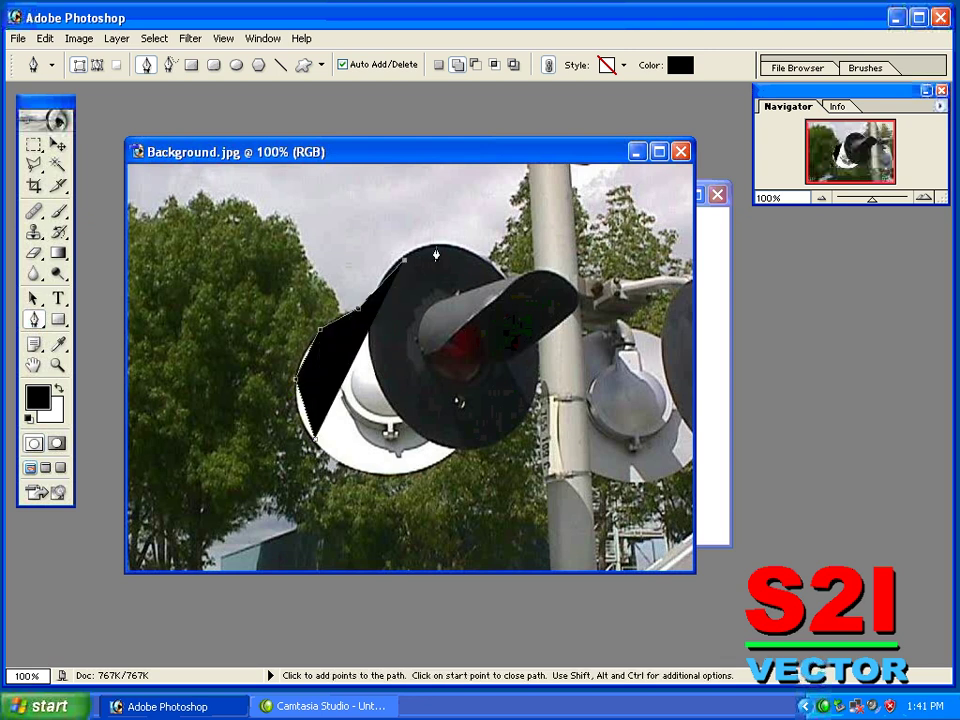
pyautogui.click(476, 252)
pyautogui.click(530, 290)
pyautogui.click(516, 395)
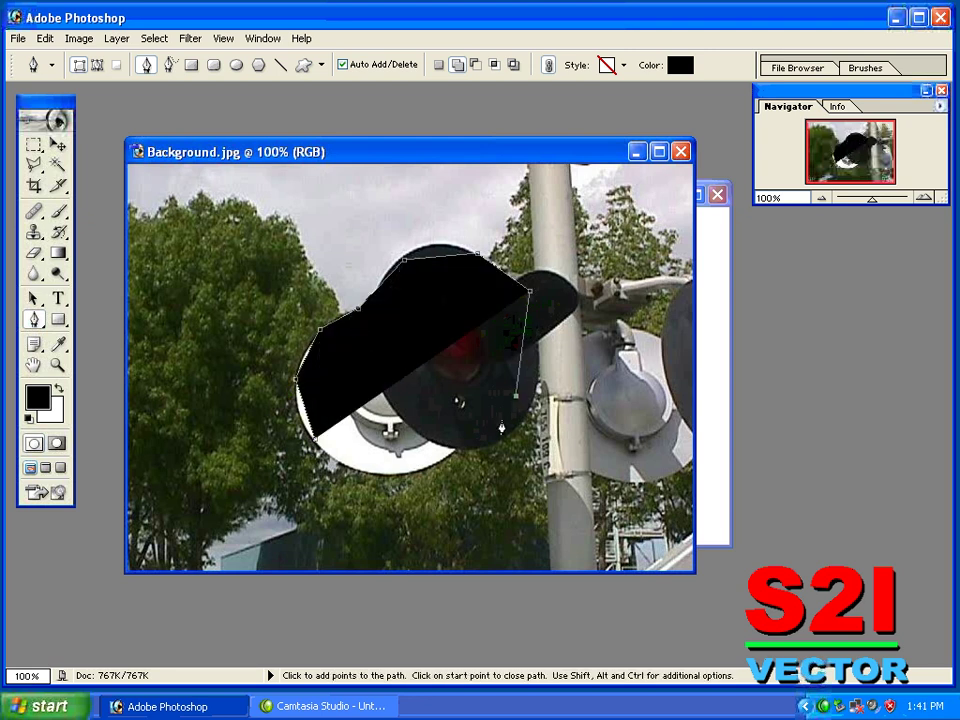
pyautogui.click(452, 452)
pyautogui.click(399, 455)
pyautogui.click(367, 455)
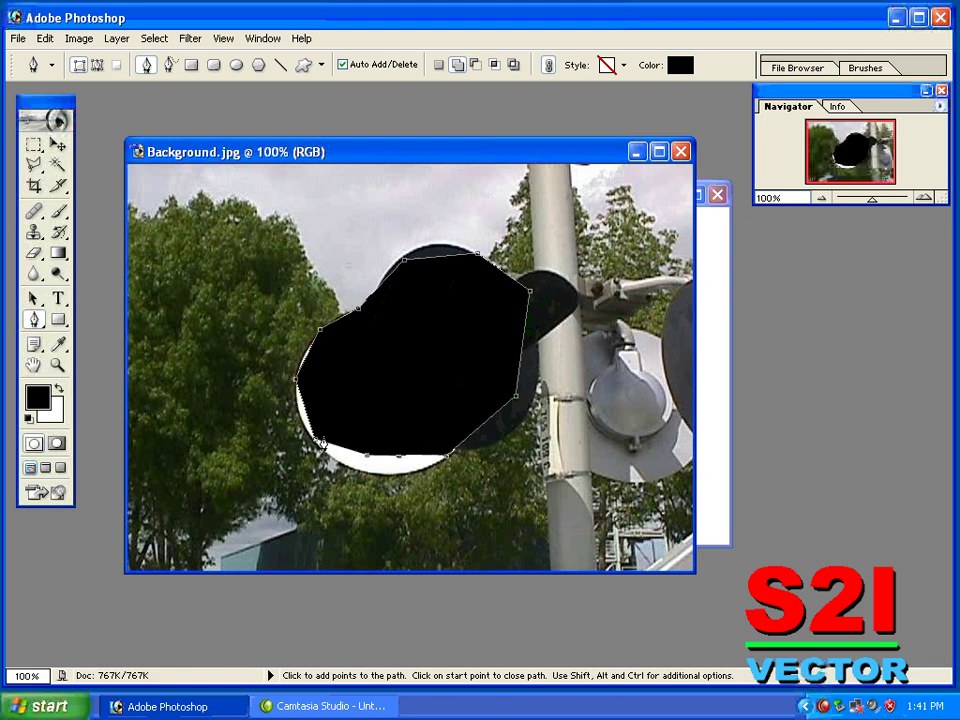
pyautogui.click(317, 444)
pyautogui.press('ctrl')
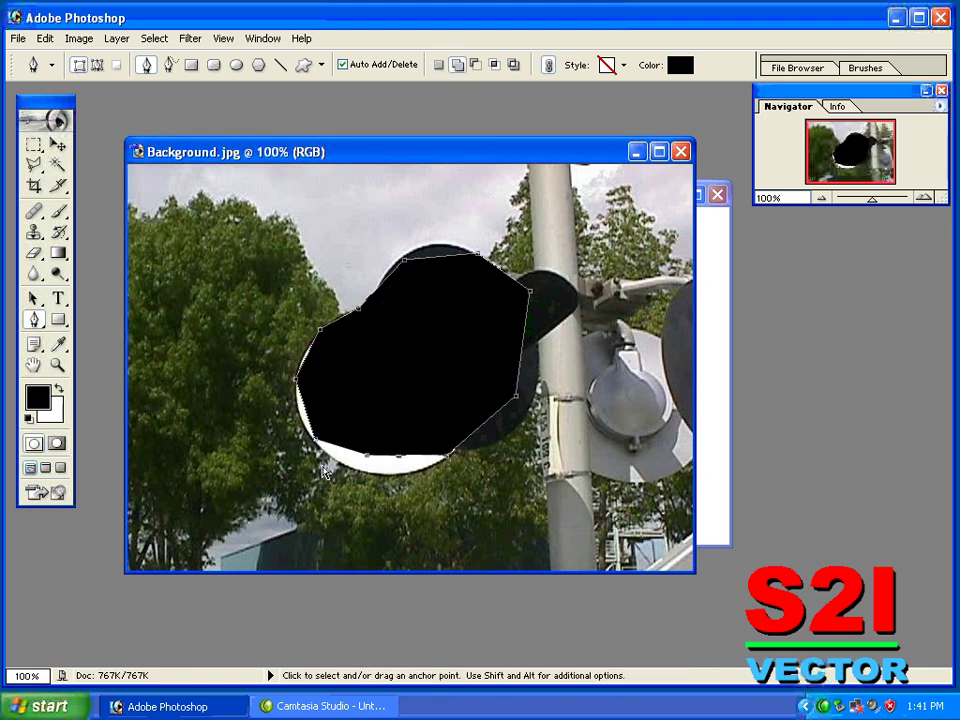
pyautogui.press('Delete')
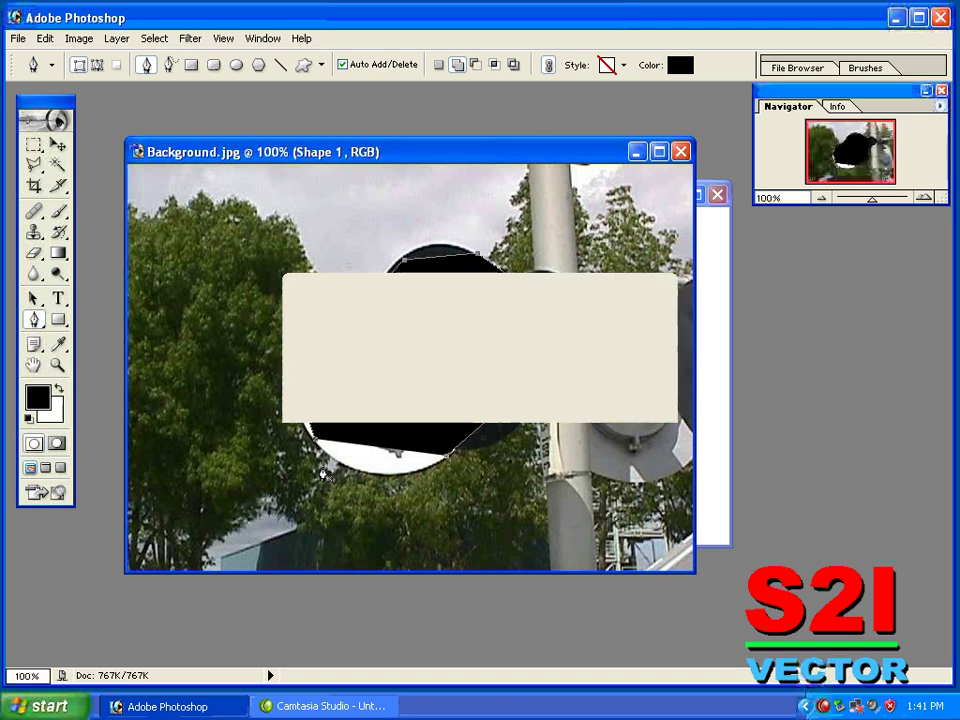
pyautogui.press('Escape')
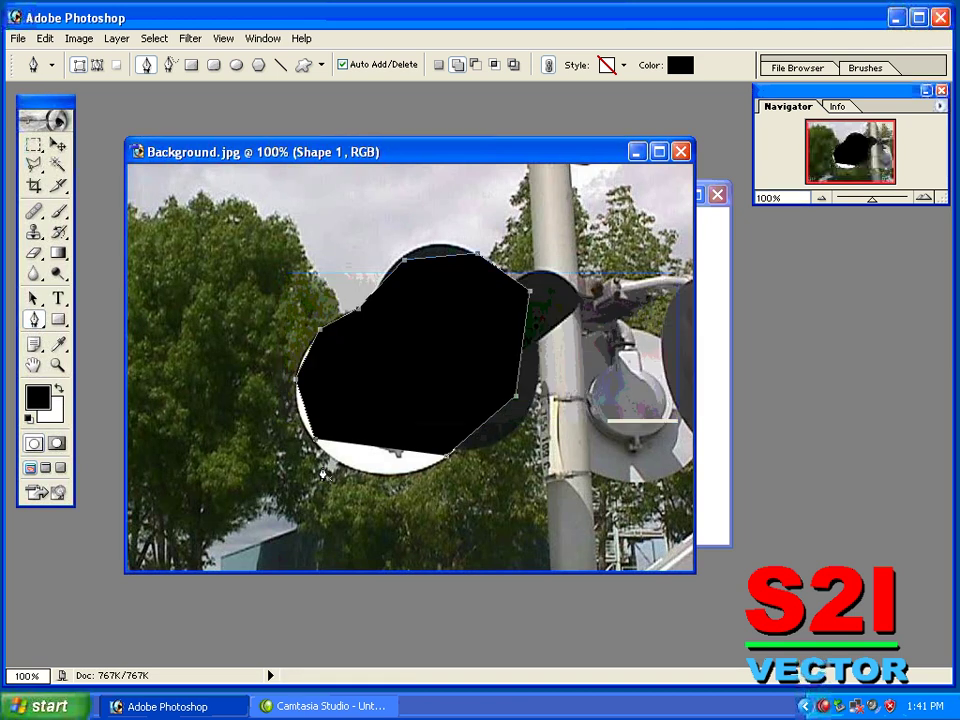
pyautogui.hotkey('ctrl', 'z')
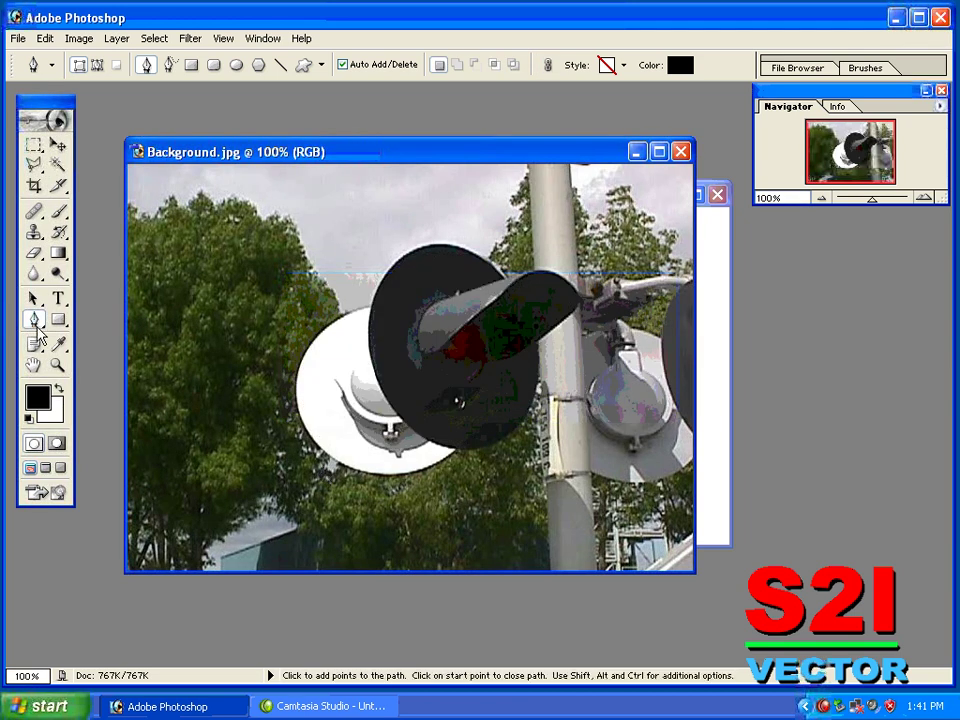
# Step: Set the Pen to Paths mode and make two abandoned attempts at tracing the disc edge
pyautogui.click(98, 65)
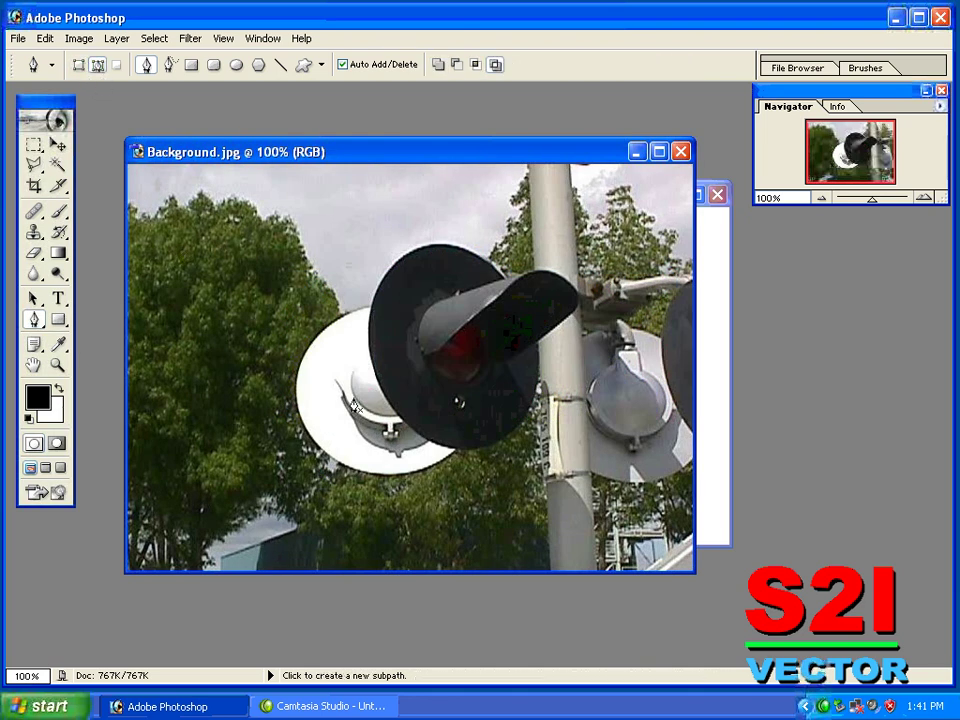
pyautogui.click(315, 452)
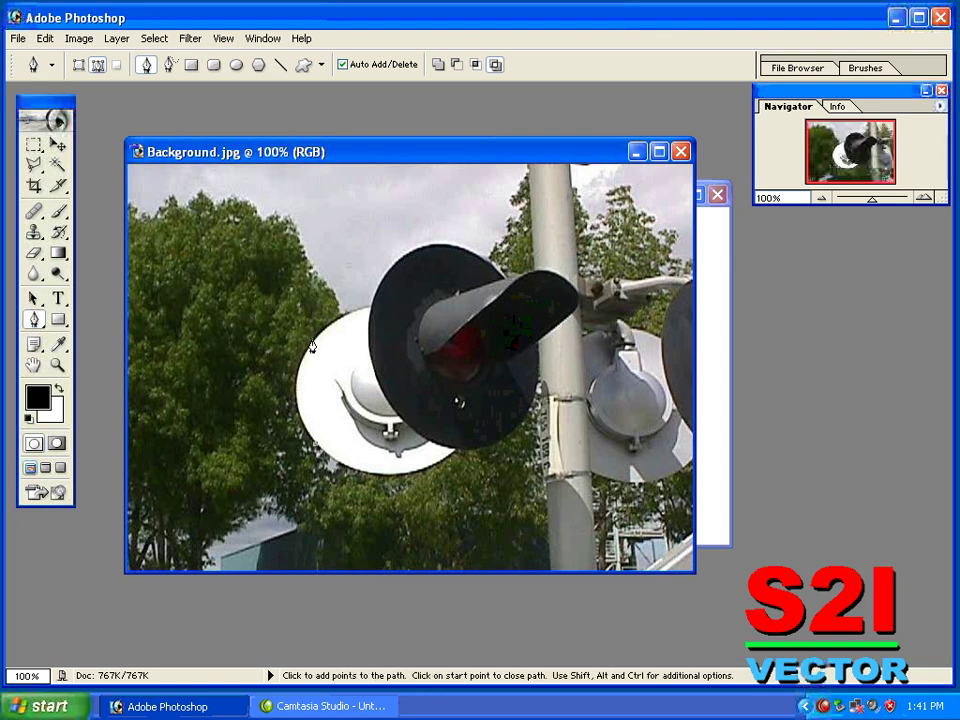
pyautogui.click(312, 343)
pyautogui.hotkey('ctrl', 'z')
pyautogui.hotkey('ctrl', 'z')
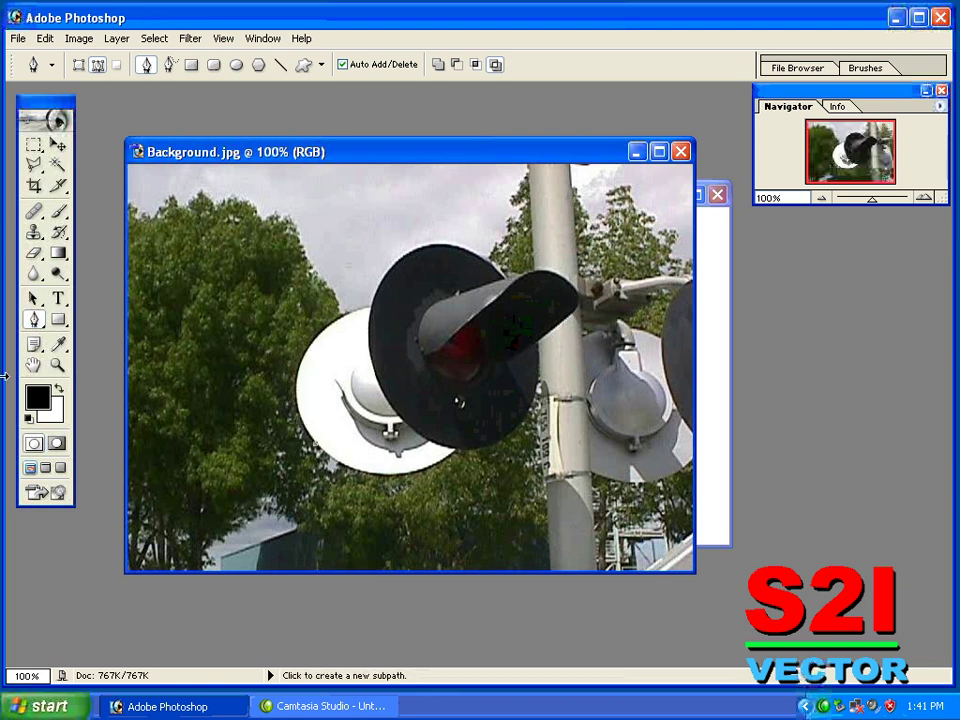
pyautogui.click(312, 447)
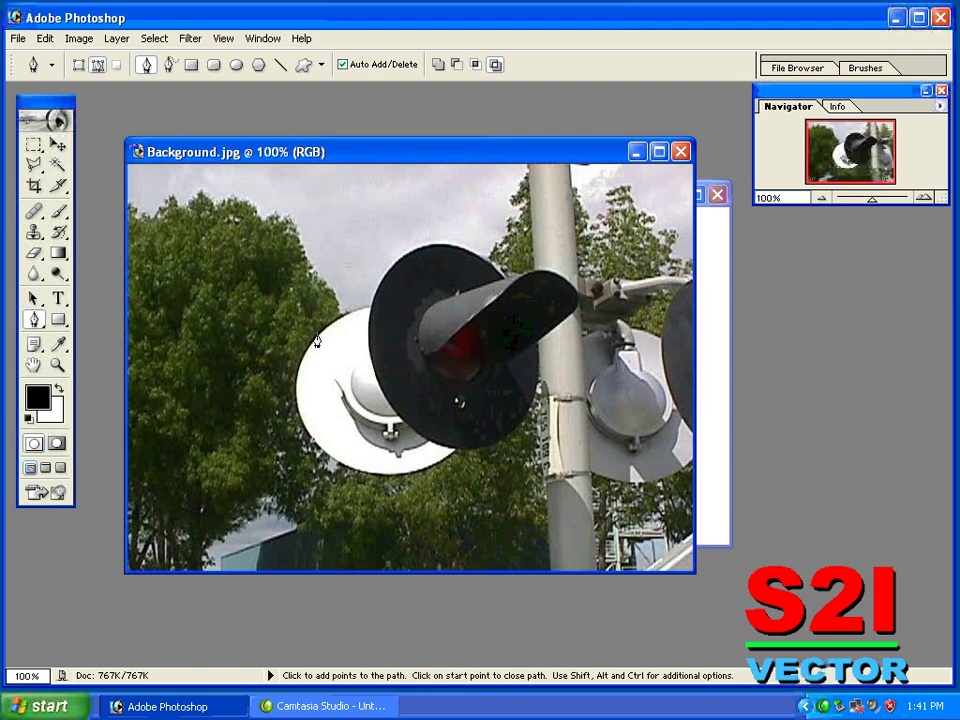
pyautogui.click(315, 340)
pyautogui.moveTo(316, 340); pyautogui.dragTo(364, 287)
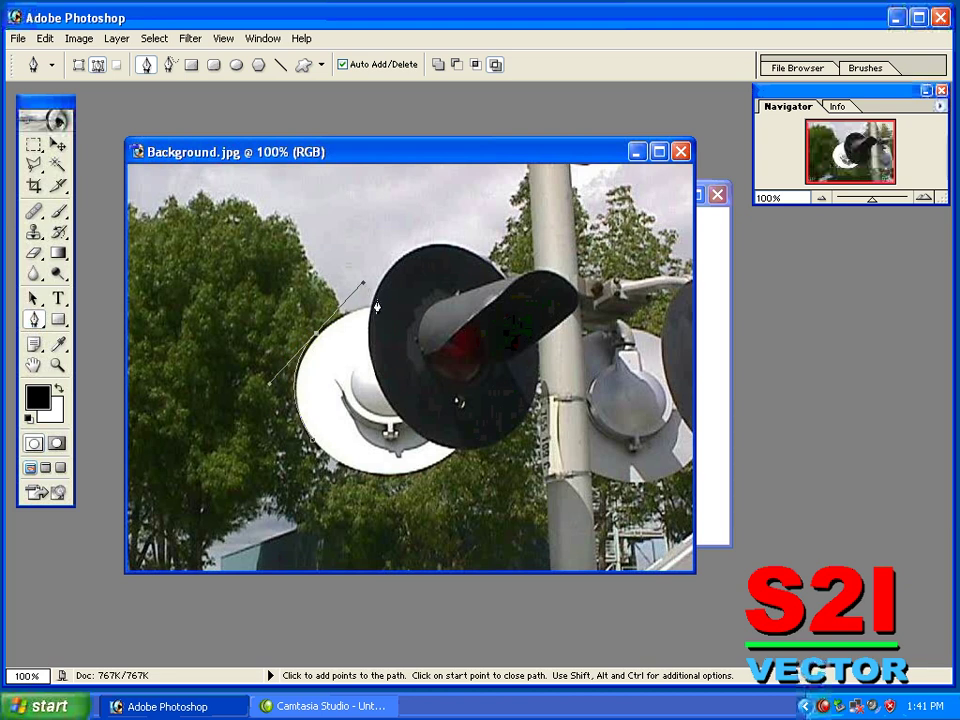
pyautogui.click(369, 313)
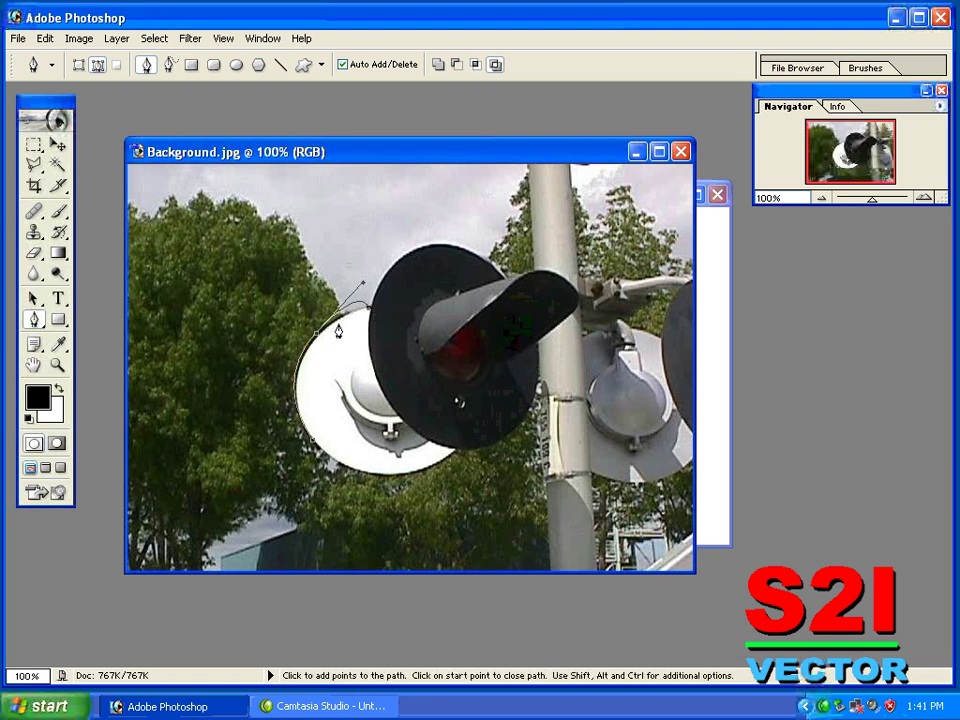
pyautogui.press('Return')
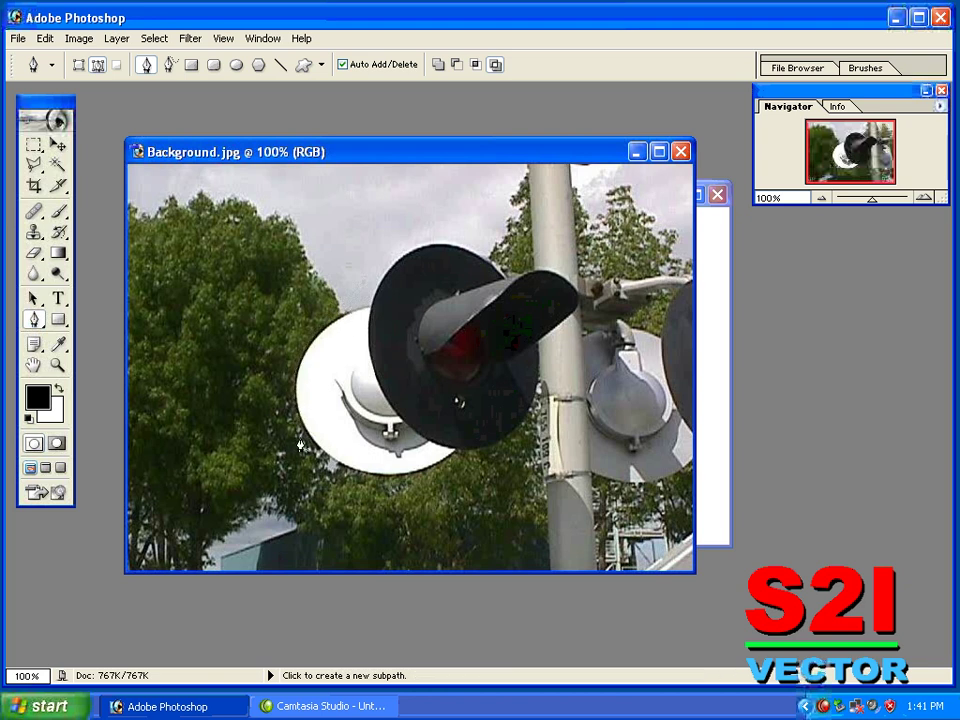
# Step: Start a fresh path up the lamp's left edge and over the black light's top
pyautogui.click(311, 377)
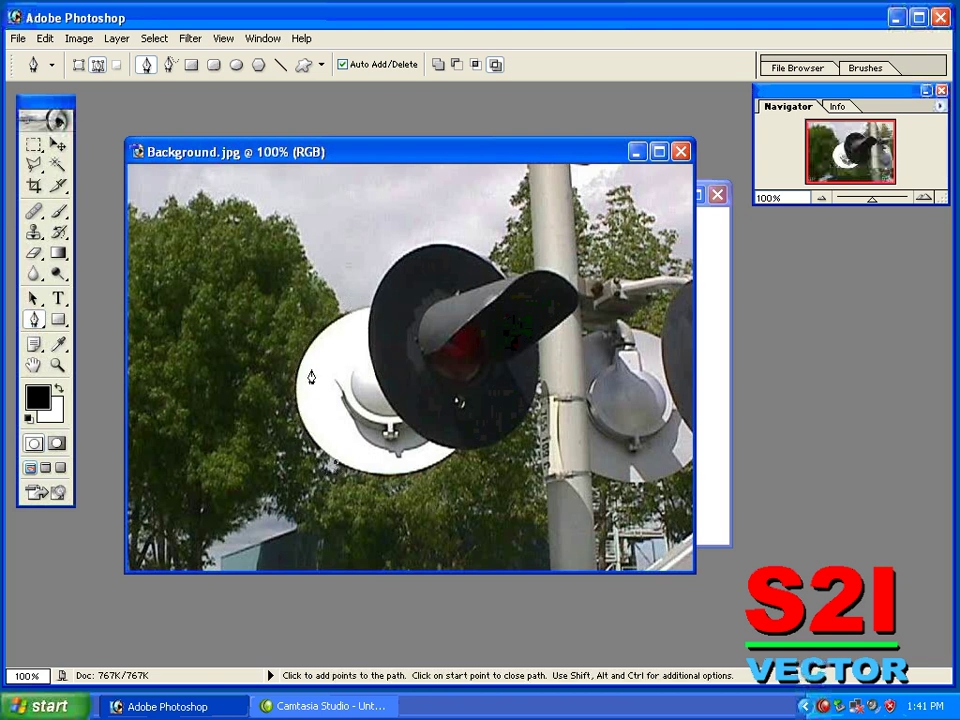
pyautogui.moveTo(306, 350); pyautogui.dragTo(355, 272)
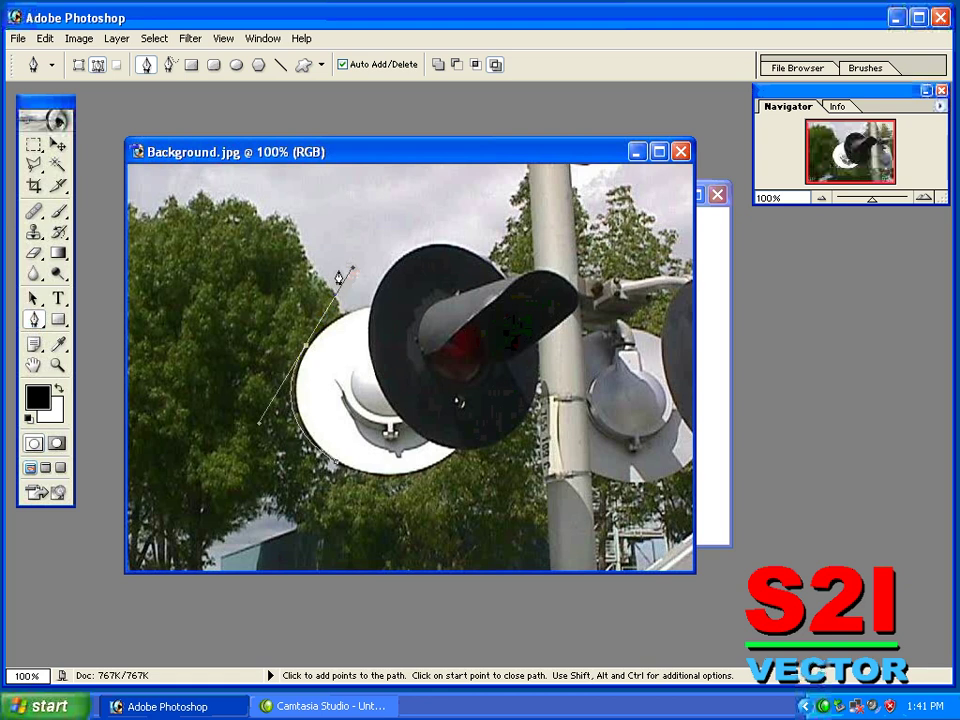
pyautogui.click(307, 347)
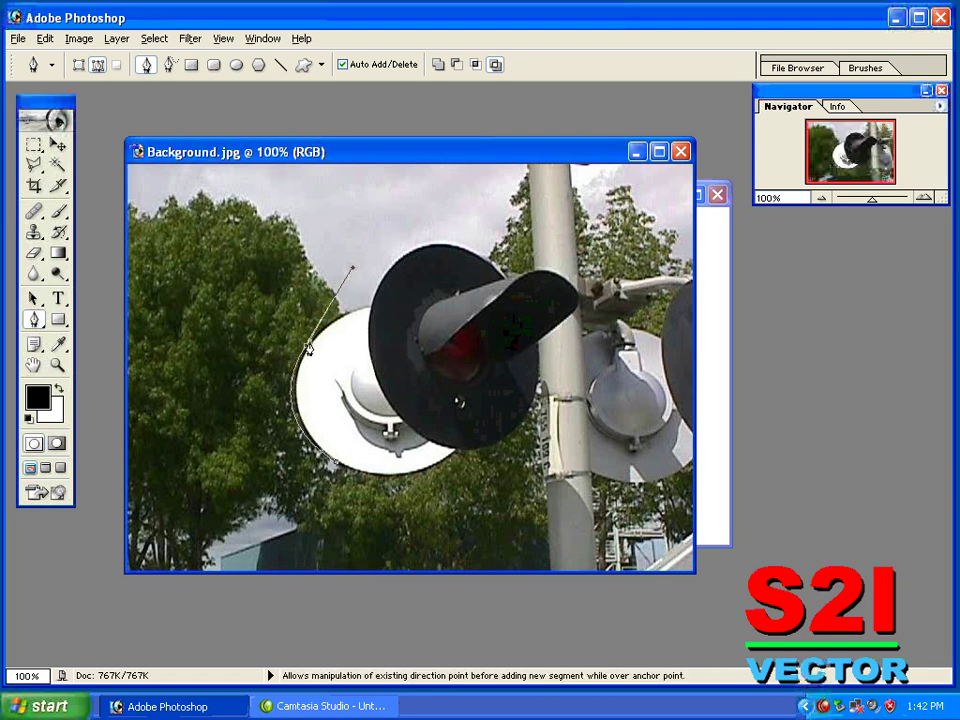
pyautogui.keyDown('alt'); pyautogui.click(308, 348); pyautogui.keyUp('alt')
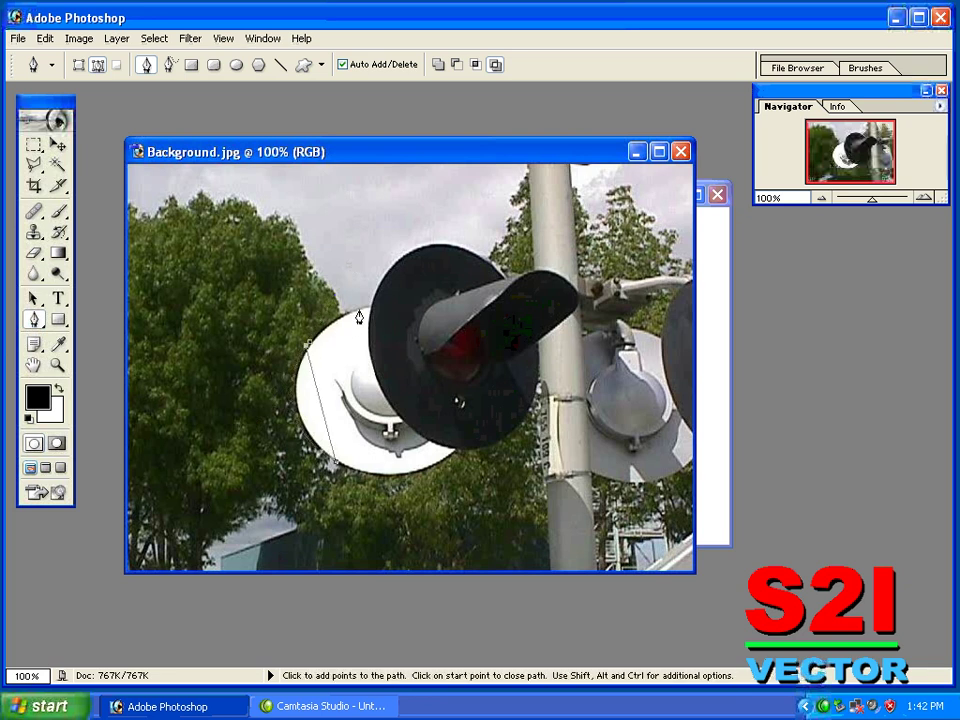
pyautogui.moveTo(368, 312); pyautogui.dragTo(402, 297)
pyautogui.moveTo(419, 249); pyautogui.dragTo(460, 230)
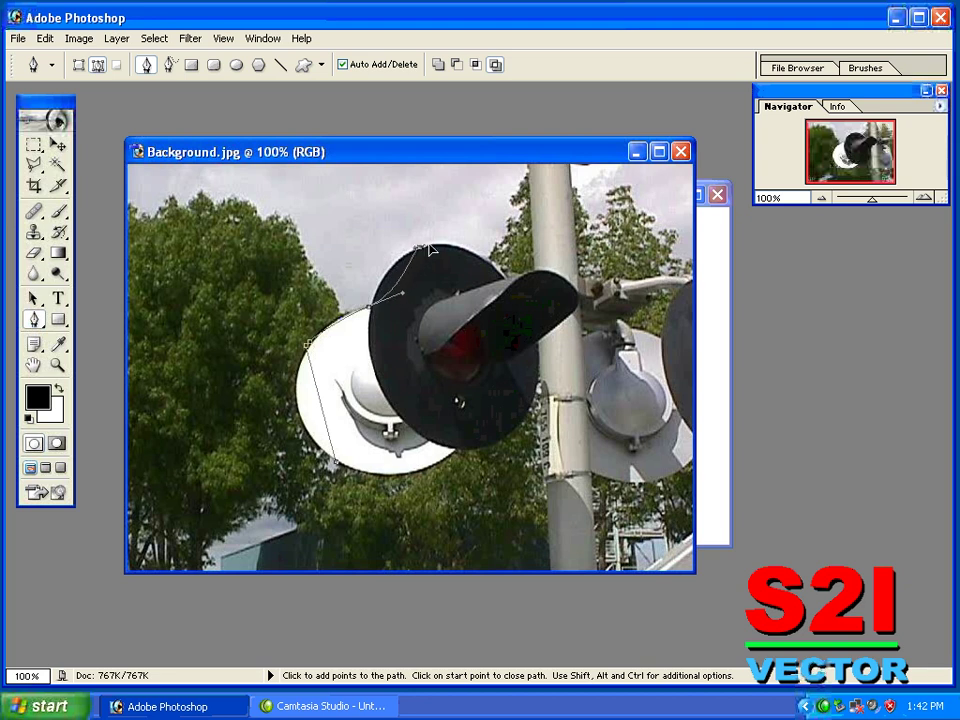
# Step: Continue the path down the signal's right side and along the bottom, closing it
pyautogui.click(508, 282)
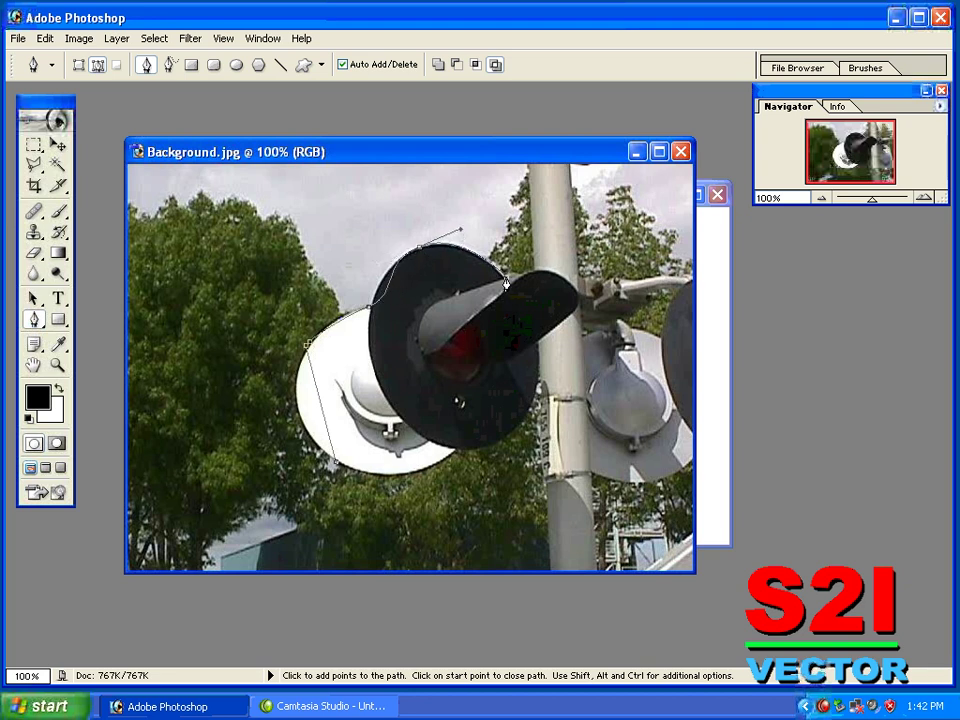
pyautogui.click(576, 294)
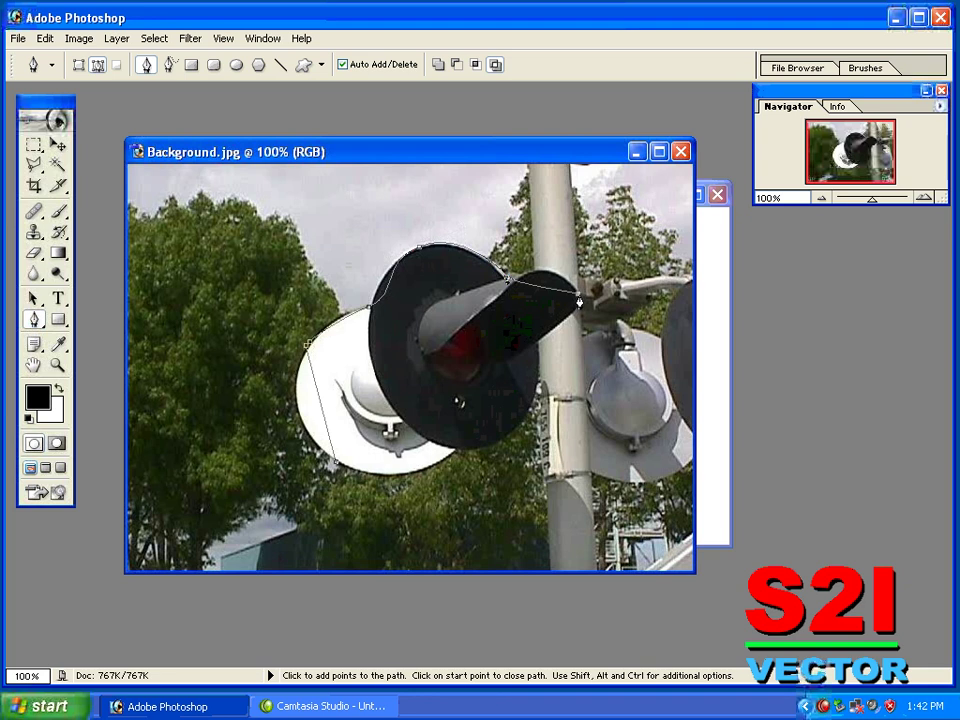
pyautogui.moveTo(538, 388); pyautogui.dragTo(517, 437)
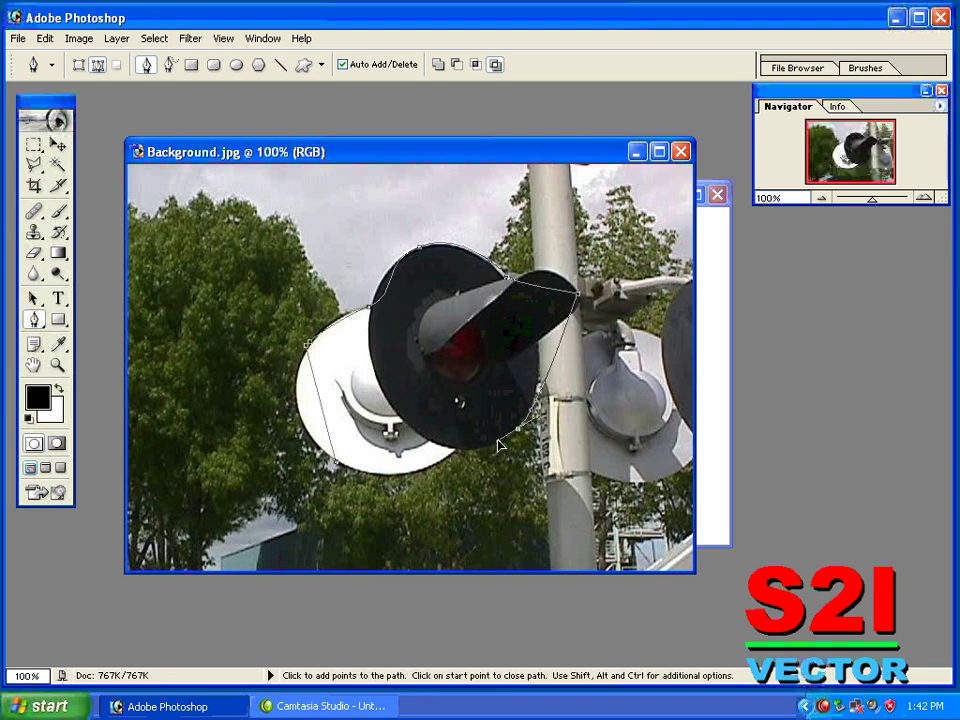
pyautogui.click(469, 441)
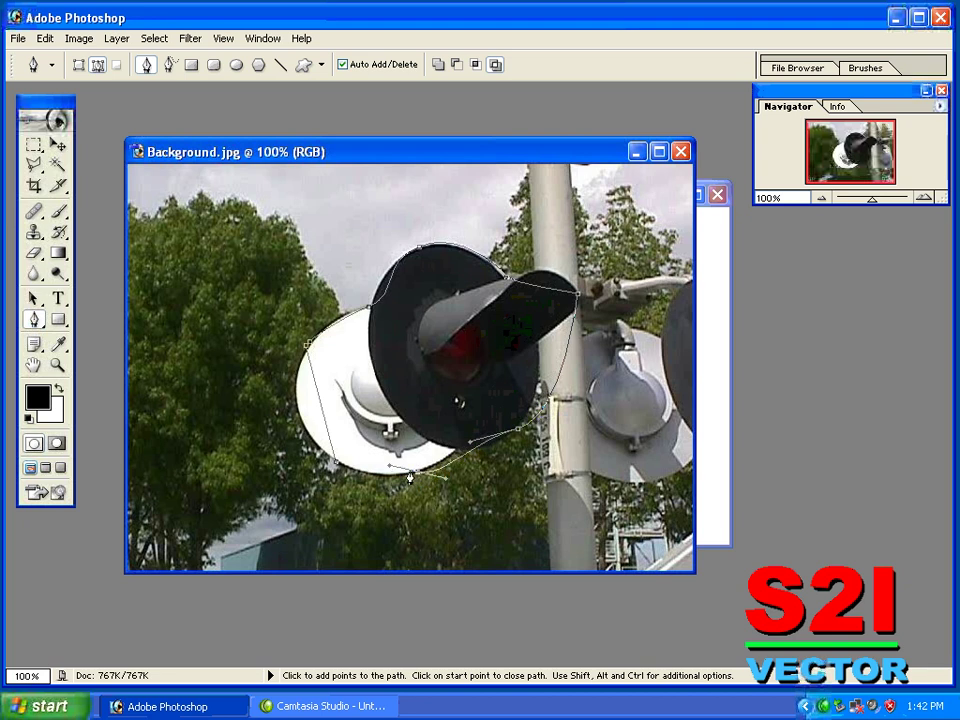
pyautogui.moveTo(389, 465); pyautogui.dragTo(443, 476)
pyautogui.click(307, 345)
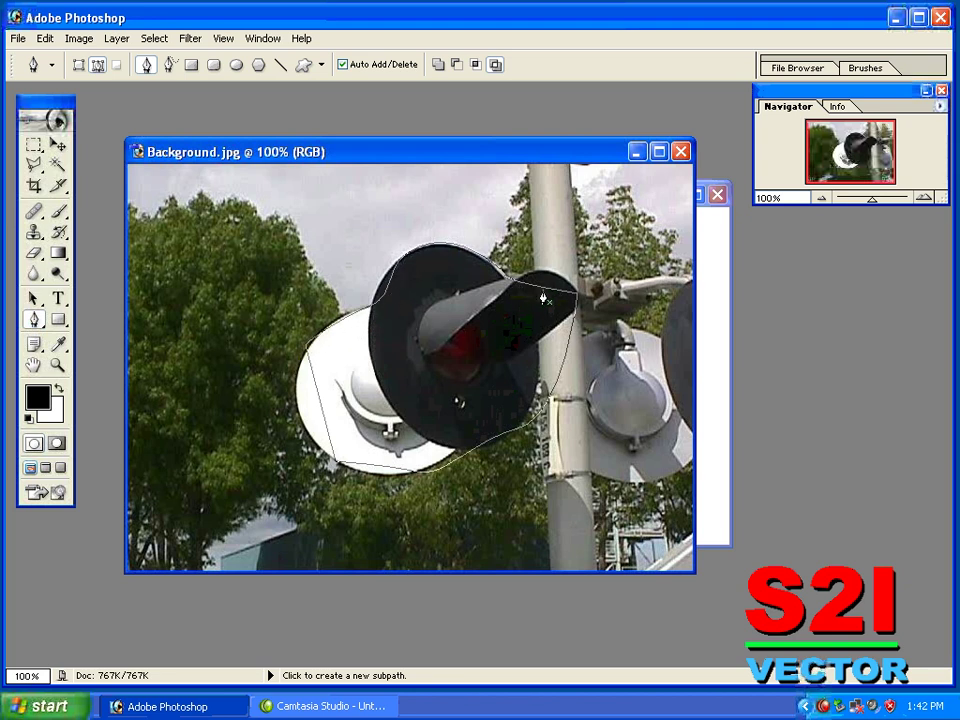
# Step: Convert the signal-light path into a selection with Make Selection, then deselect it
pyautogui.rightClick(359, 314)
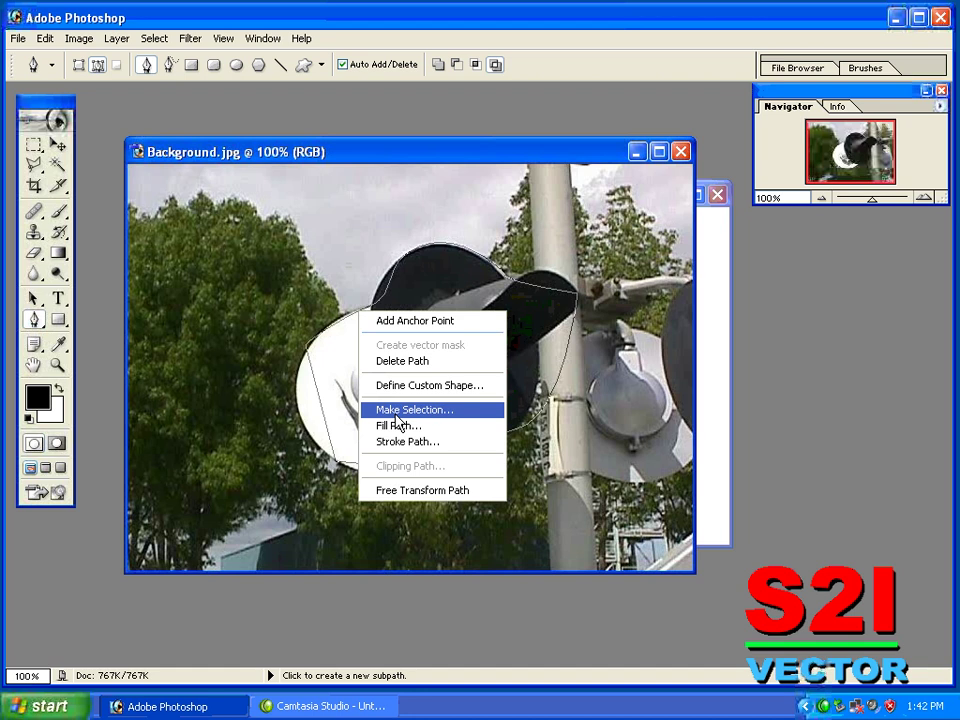
pyautogui.click(396, 414)
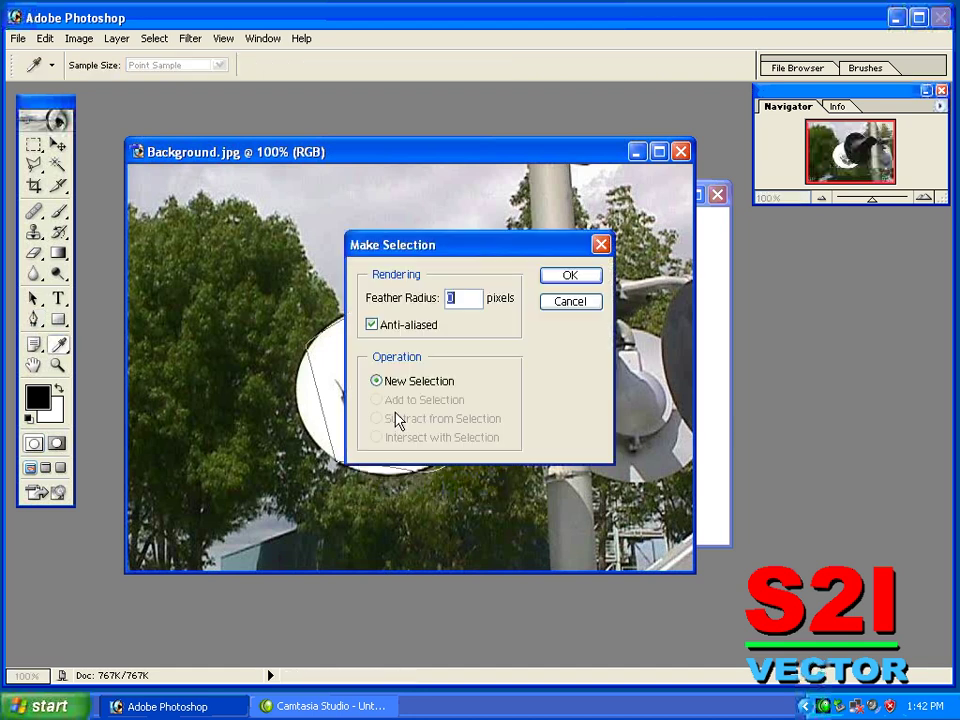
pyautogui.click(568, 282)
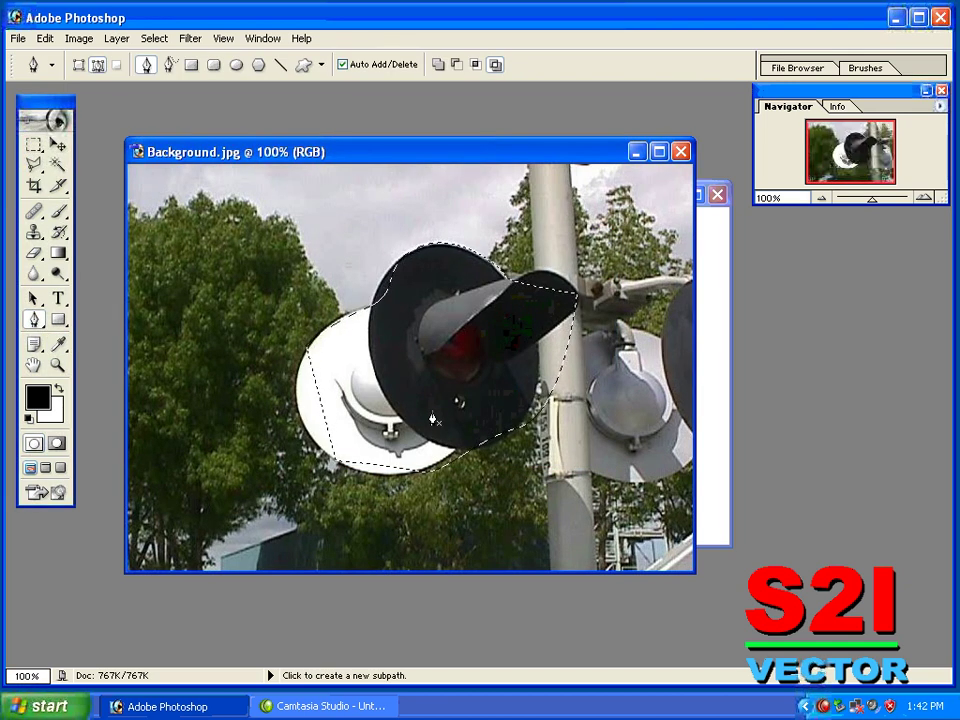
pyautogui.press('ctrl')
pyautogui.hotkey('ctrl', 'd')
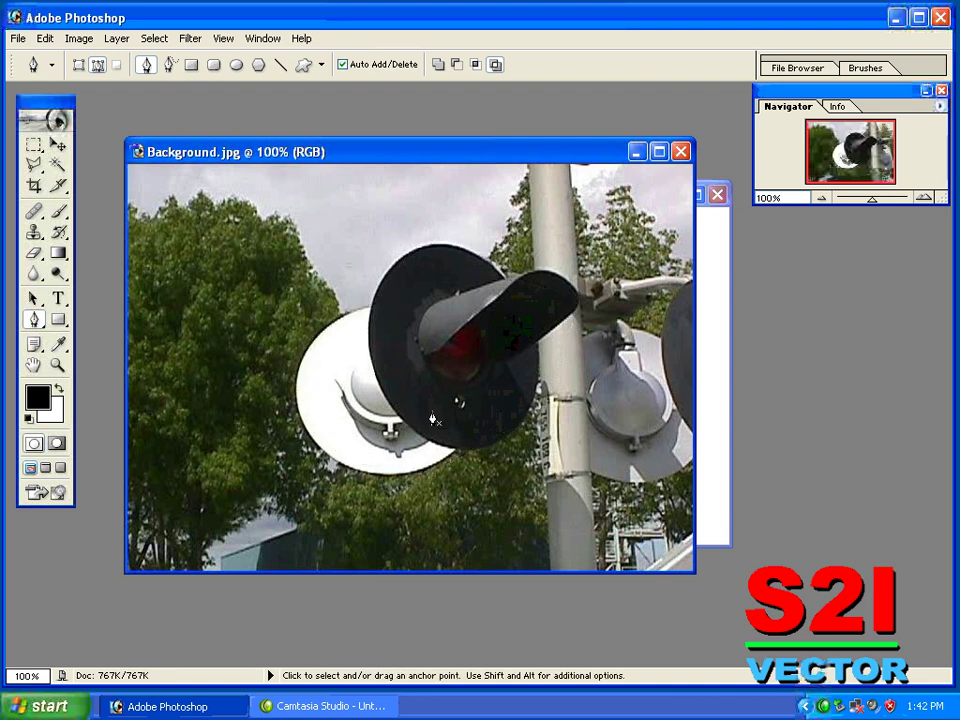
# Step: Minimize the photo, move the Untitled-1 window left and keep the standard Pen Tool
pyautogui.click(637, 152)
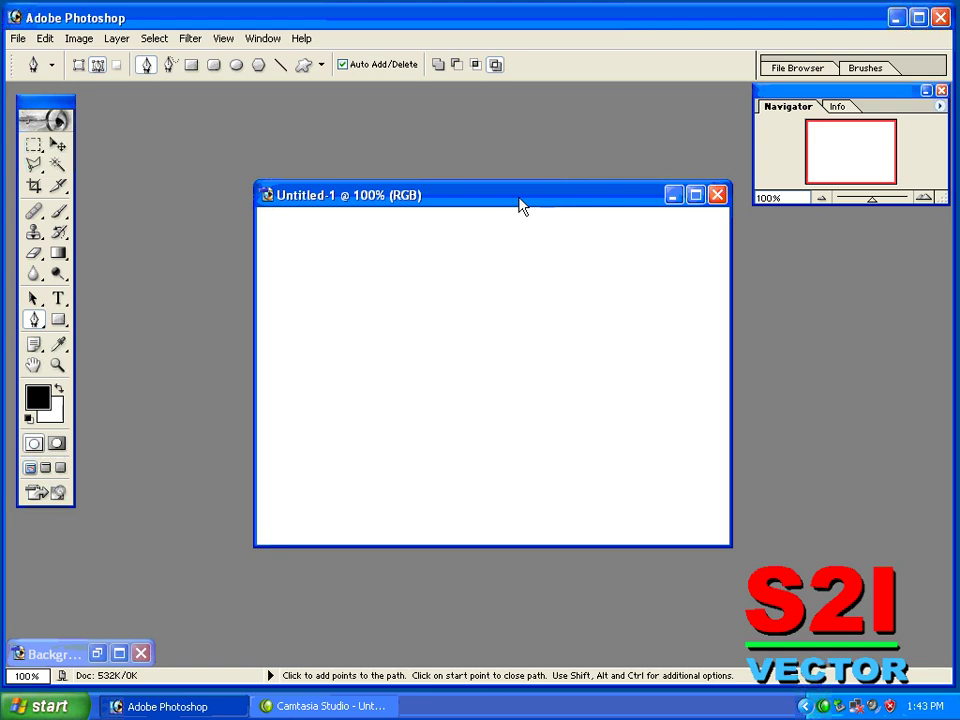
pyautogui.moveTo(519, 205); pyautogui.dragTo(466, 212)
pyautogui.click(30, 328)
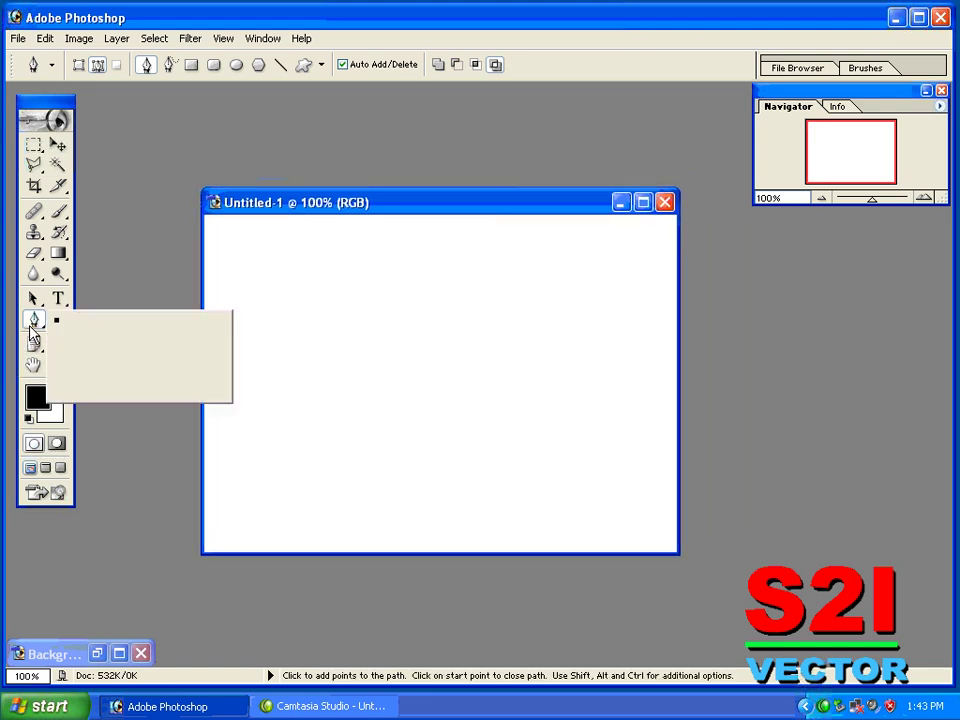
pyautogui.click(3, 318)
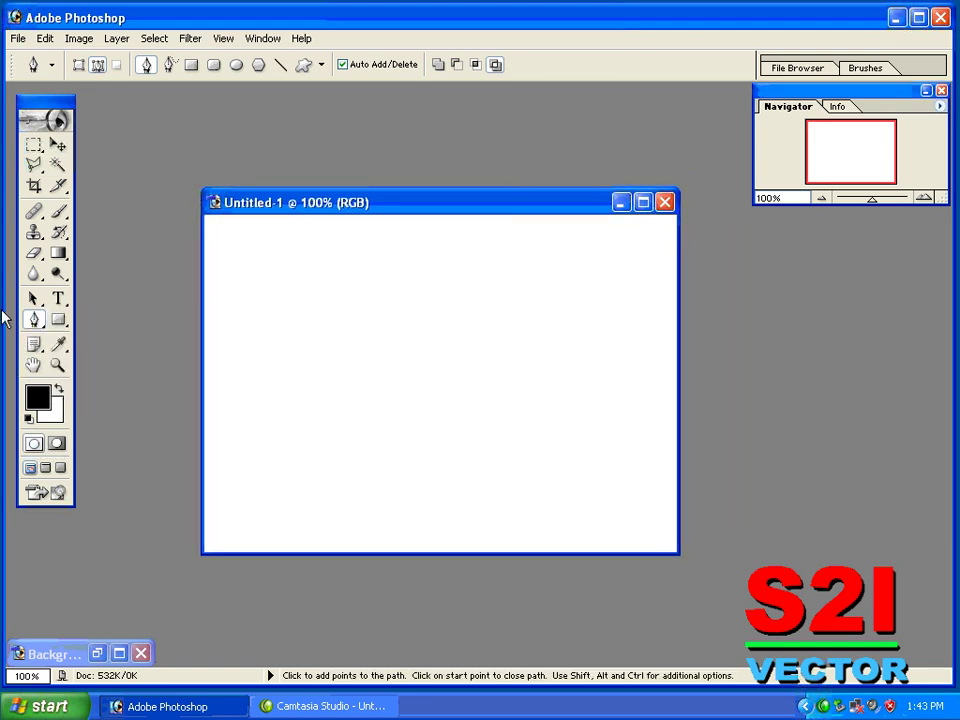
# Step: Draw a closed path with straight lower sides and a wavy curved top
pyautogui.click(470, 276)
pyautogui.click(528, 418)
pyautogui.click(369, 491)
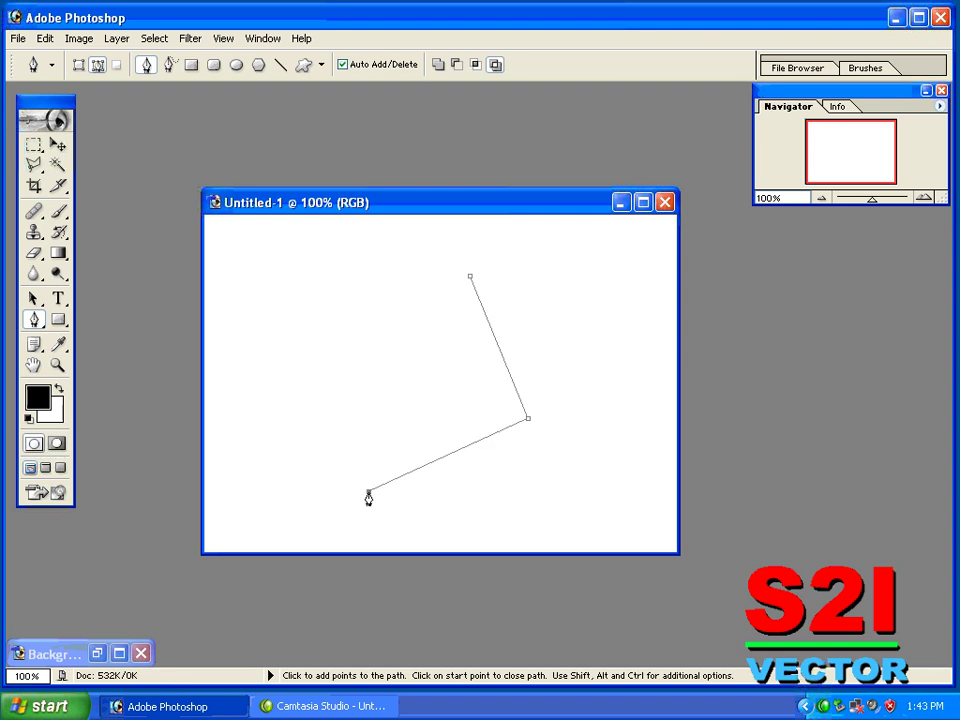
pyautogui.click(352, 395)
pyautogui.moveTo(311, 302); pyautogui.dragTo(365, 233)
pyautogui.click(416, 278)
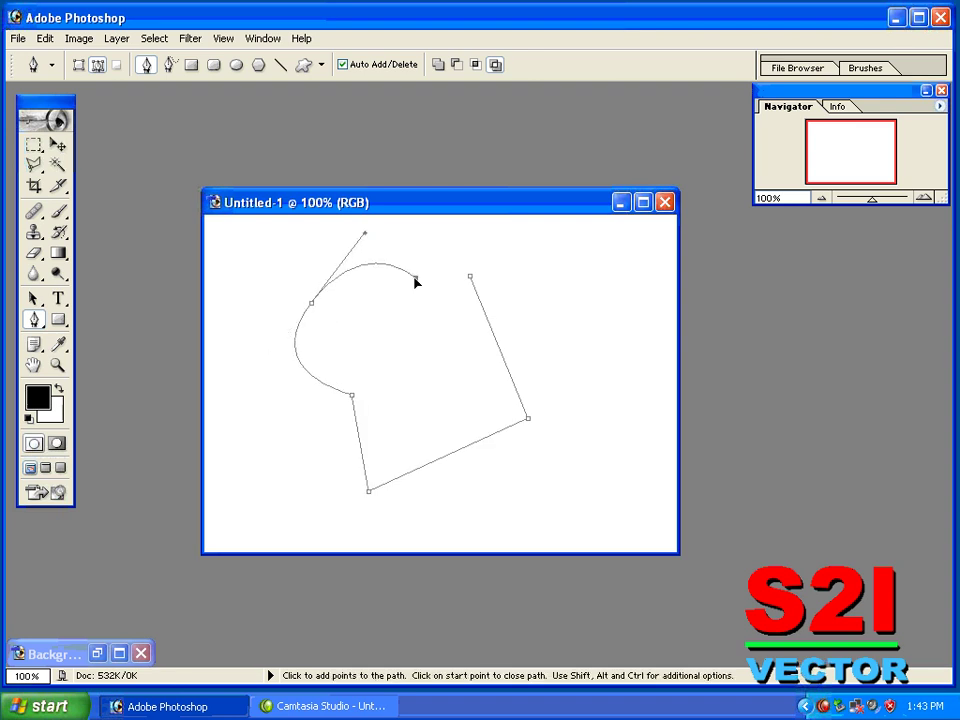
pyautogui.moveTo(416, 278); pyautogui.dragTo(448, 302)
pyautogui.click(470, 277)
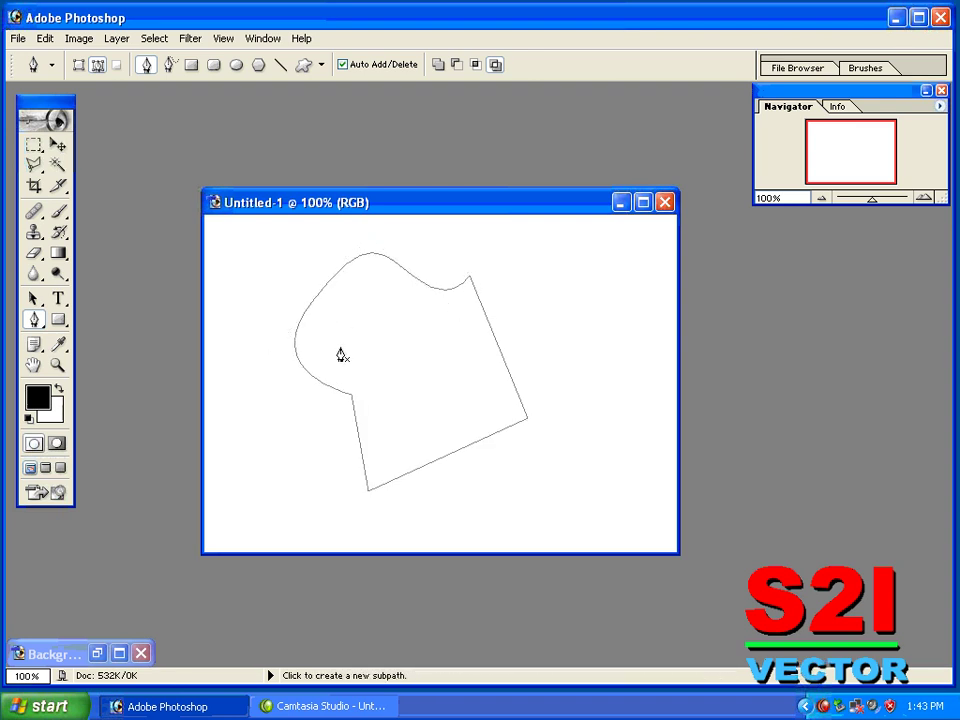
# Step: Make a selection from the path, then clear the selection
pyautogui.rightClick(338, 426)
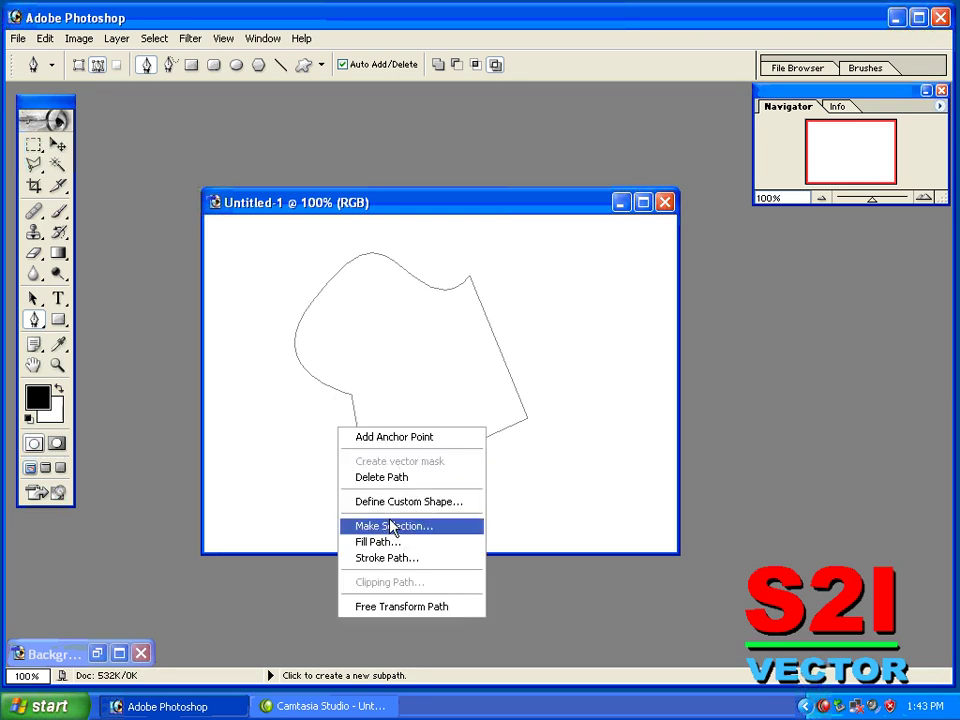
pyautogui.click(391, 527)
pyautogui.click(556, 275)
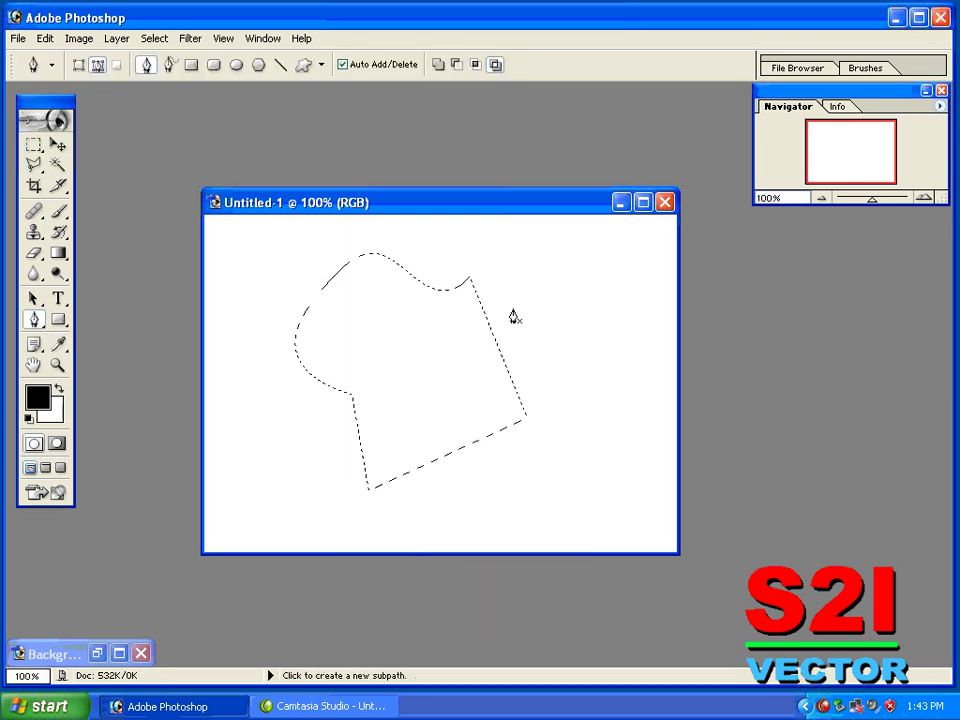
pyautogui.press('ctrl')
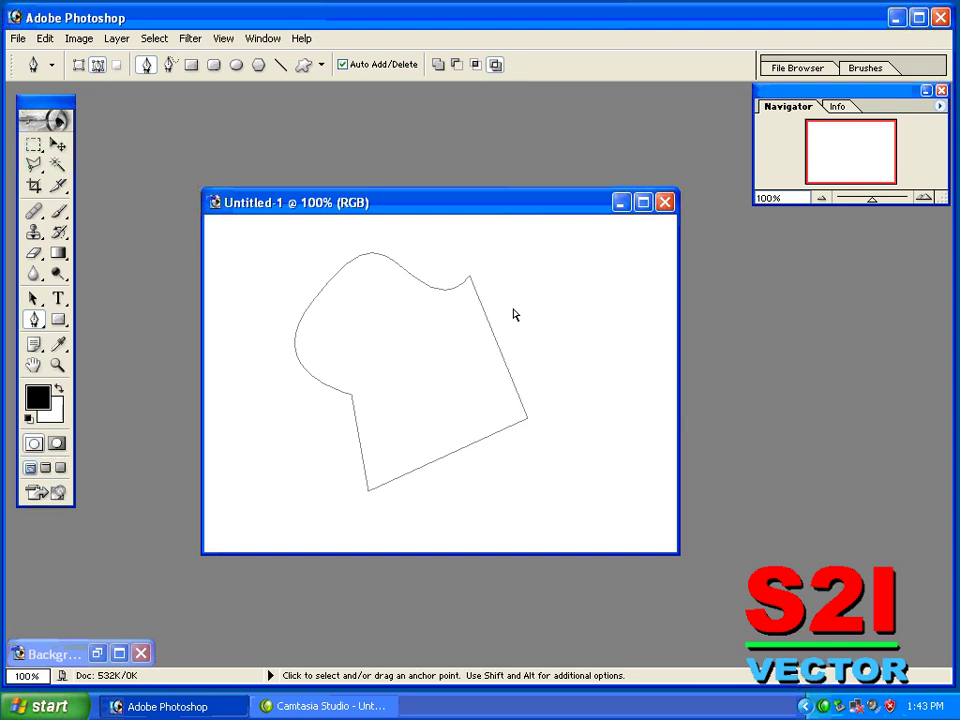
# Step: Drag the path toward the canvas centre with Path Selection, then pick Direct Selection
pyautogui.click(35, 325)
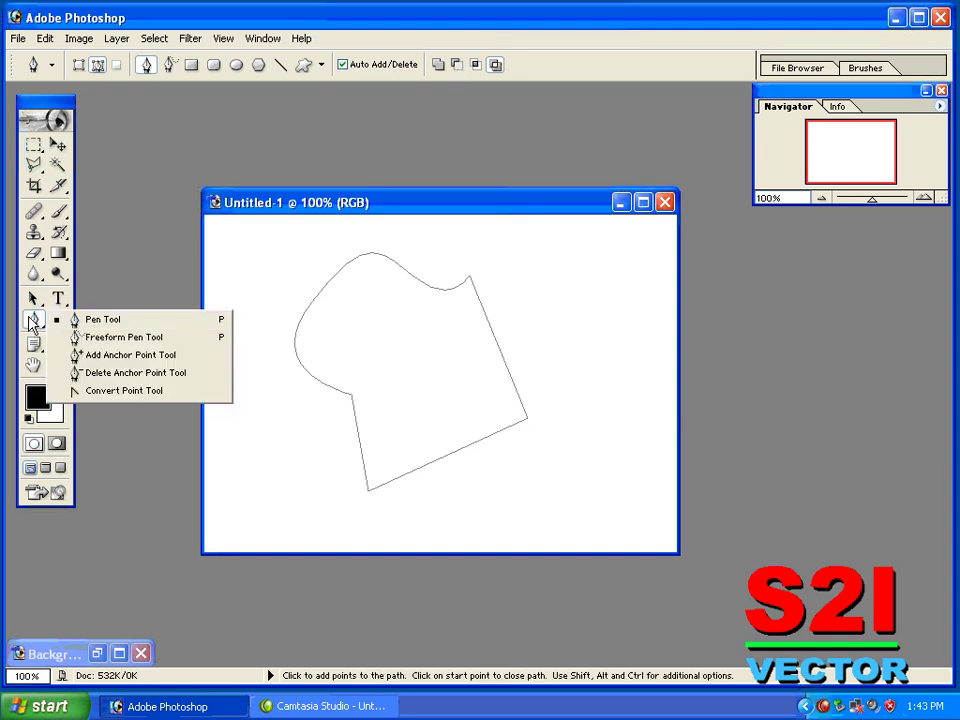
pyautogui.click(33, 299)
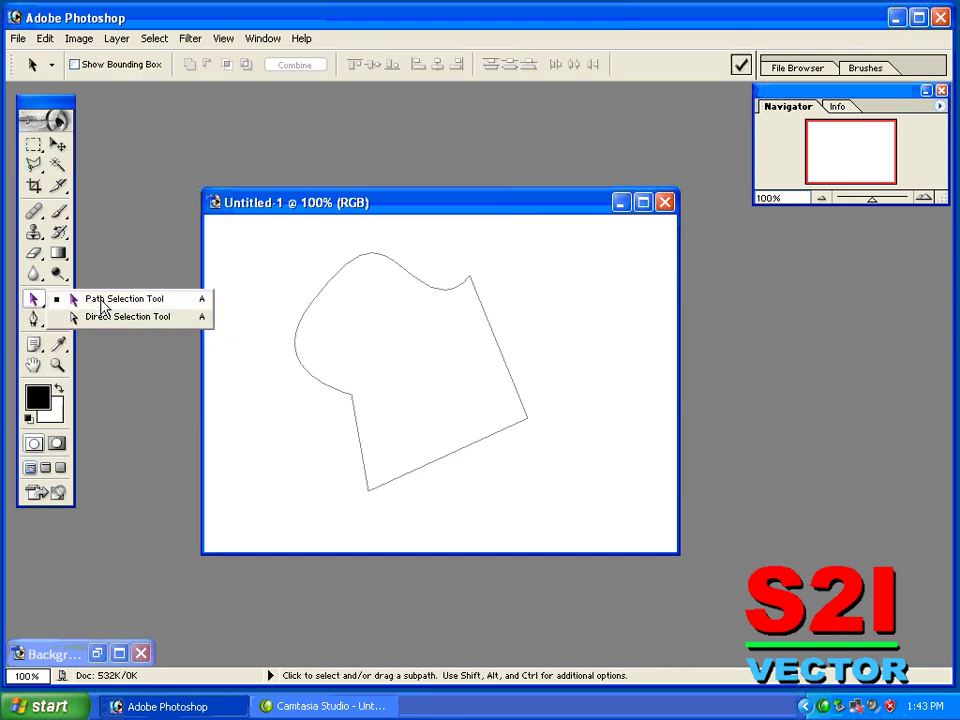
pyautogui.click(155, 302)
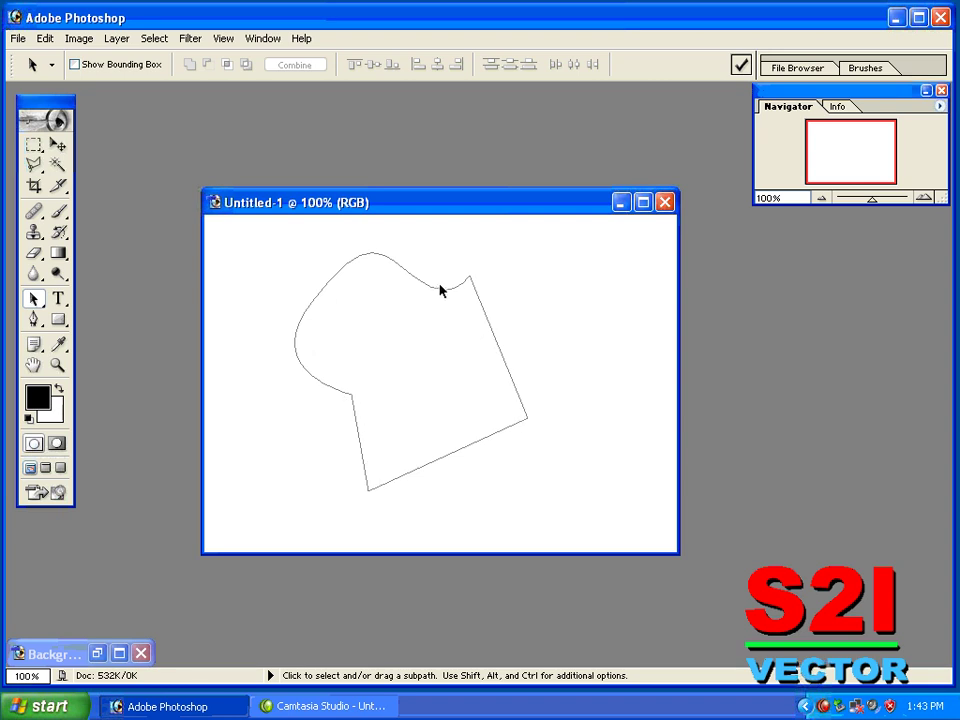
pyautogui.moveTo(436, 292)
pyautogui.mouseDown()
pyautogui.moveTo(439, 309)
pyautogui.moveTo(519, 315)
pyautogui.moveTo(553, 298)
pyautogui.moveTo(404, 301)
pyautogui.moveTo(486, 279)
pyautogui.moveTo(446, 281)
pyautogui.moveTo(450, 302)
pyautogui.mouseUp()
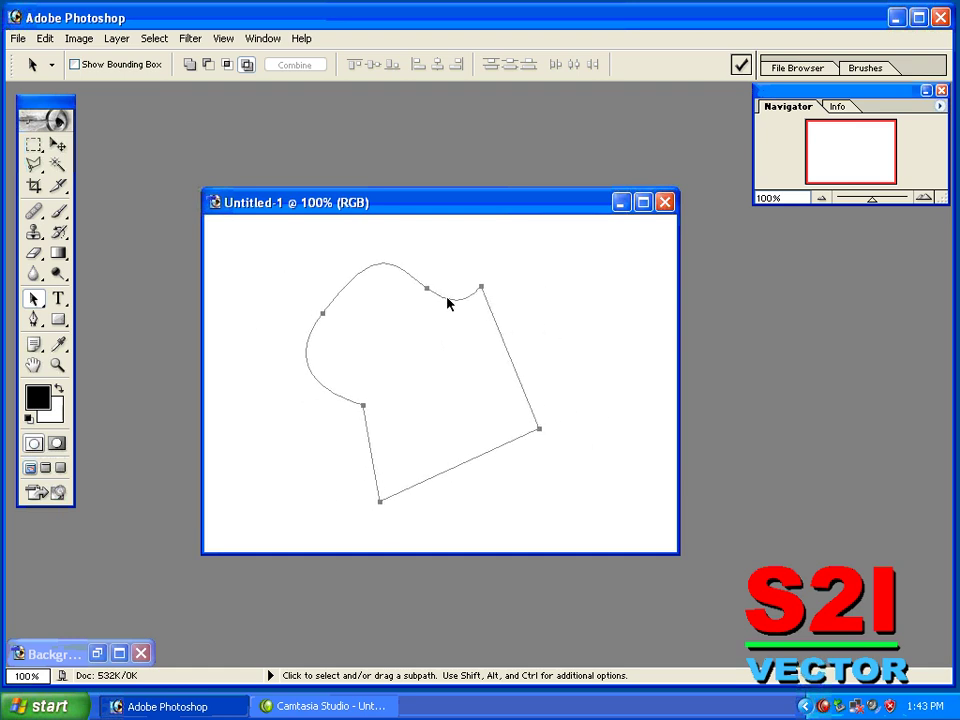
pyautogui.moveTo(33, 298); pyautogui.dragTo(110, 298)
pyautogui.moveTo(338, 297)
pyautogui.mouseDown()
pyautogui.moveTo(307, 290)
pyautogui.moveTo(309, 268)
pyautogui.mouseUp()
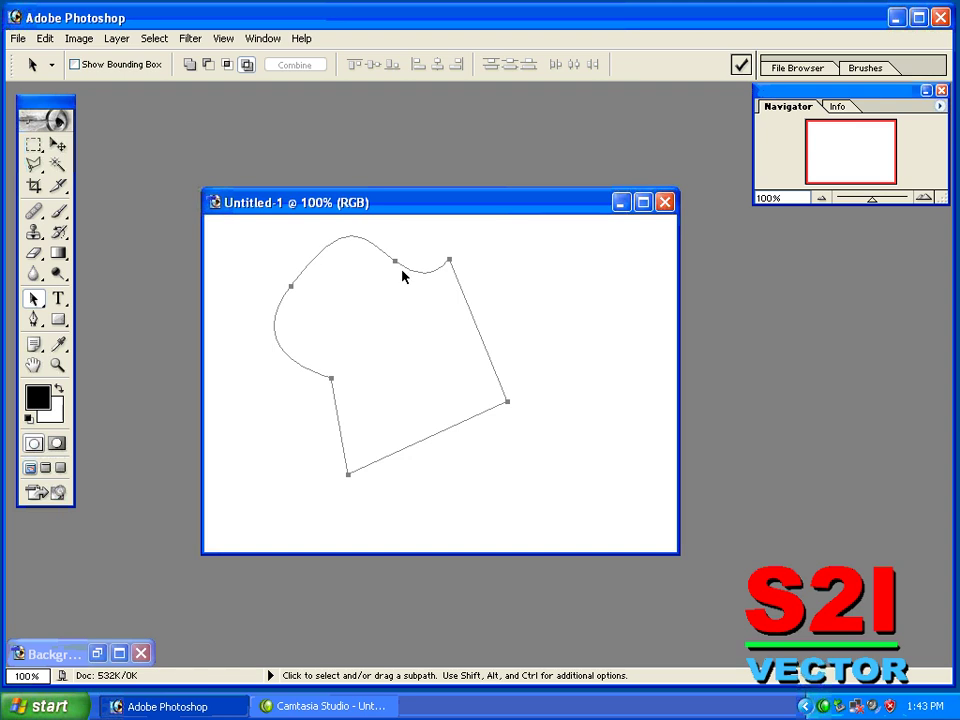
pyautogui.moveTo(425, 281)
pyautogui.mouseDown()
pyautogui.moveTo(497, 311)
pyautogui.moveTo(495, 321)
pyautogui.mouseUp()
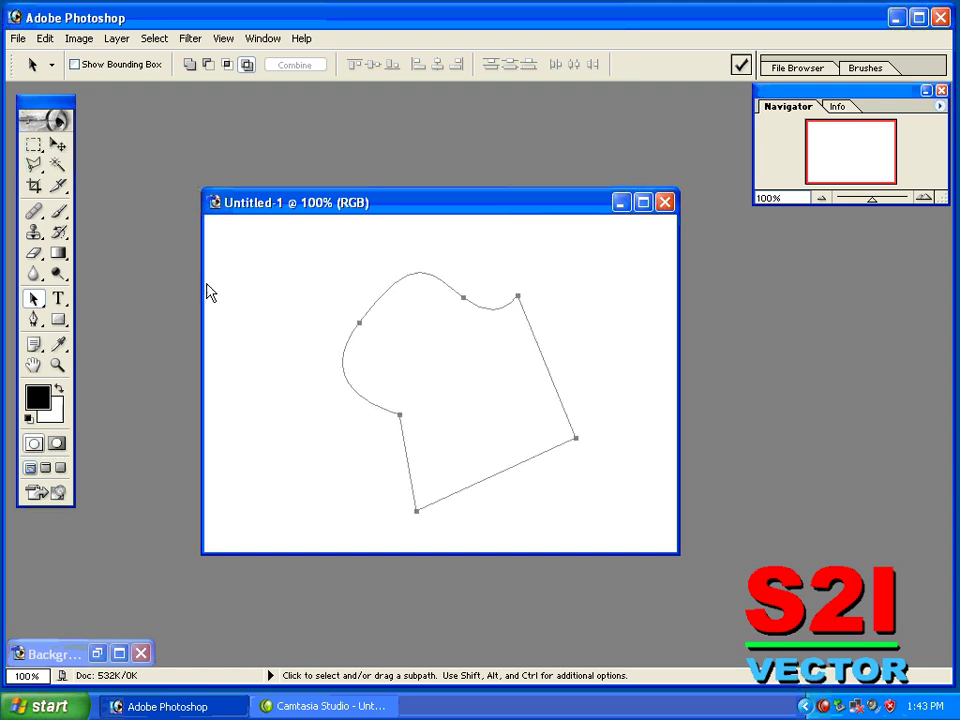
pyautogui.moveTo(33, 298); pyautogui.dragTo(97, 322)
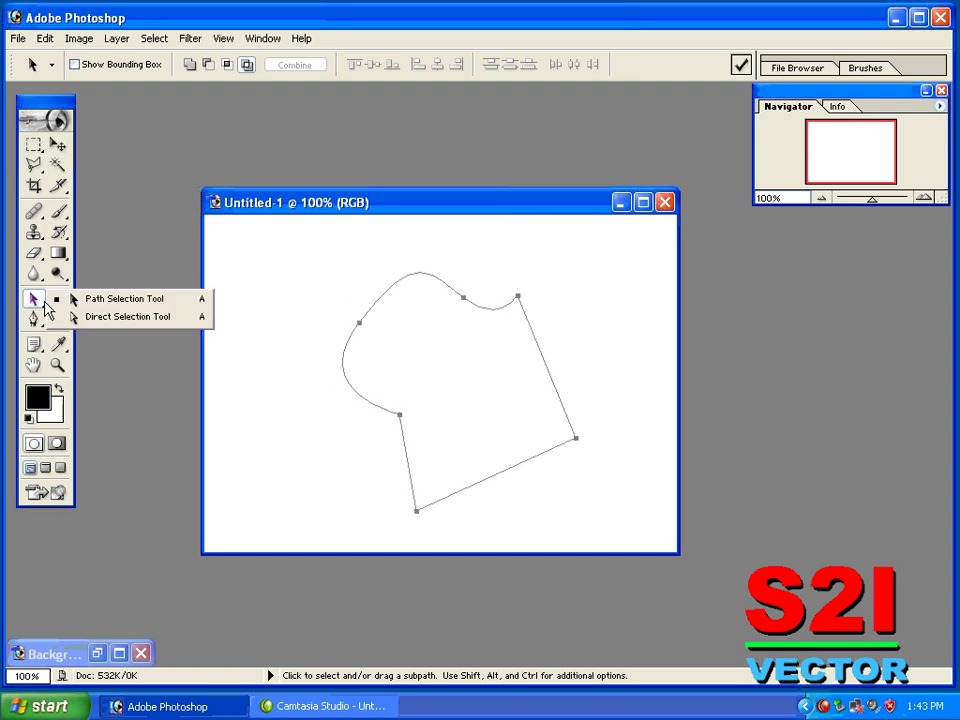
pyautogui.click(97, 322)
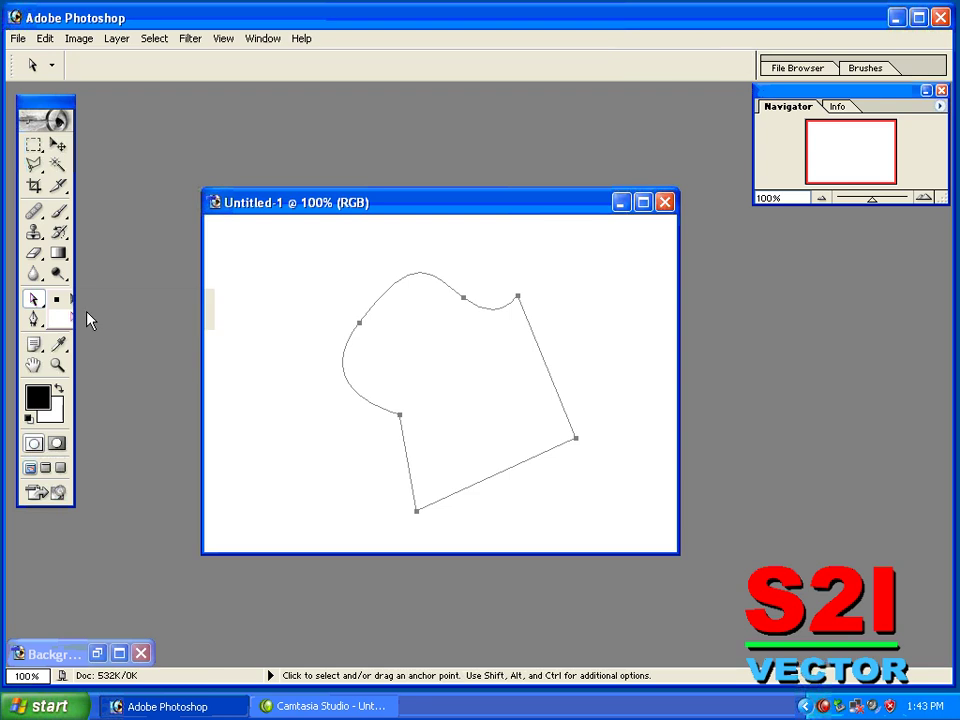
# Step: Reshape the path by moving its lower-right, top-right and middle-top anchors
pyautogui.click(419, 527)
pyautogui.click(419, 516)
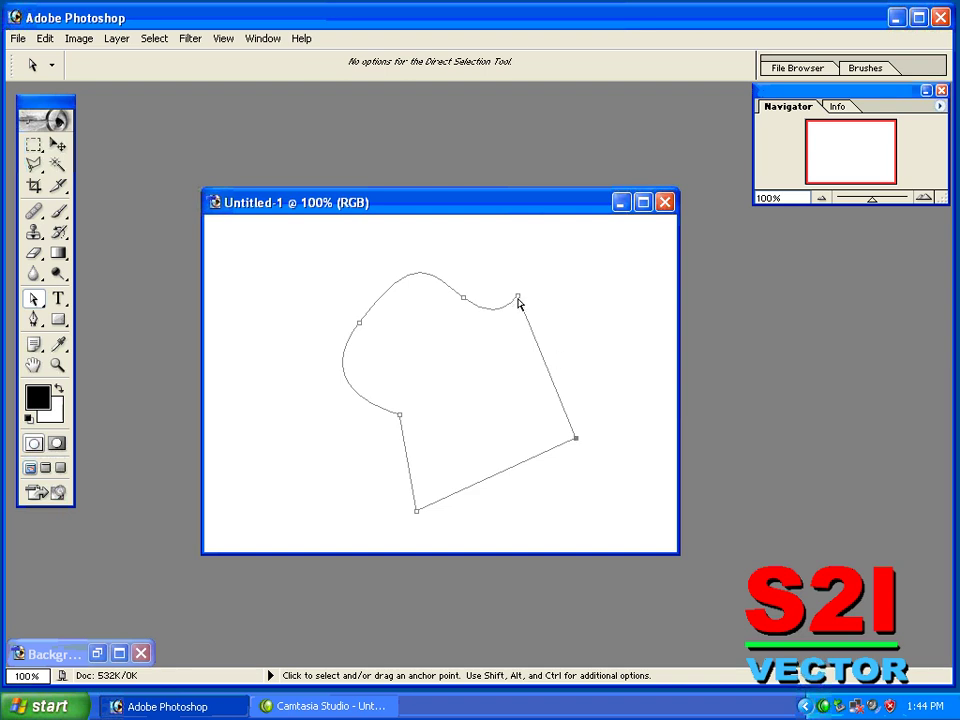
pyautogui.click(518, 298)
pyautogui.click(575, 439)
pyautogui.moveTo(577, 443); pyautogui.dragTo(585, 417)
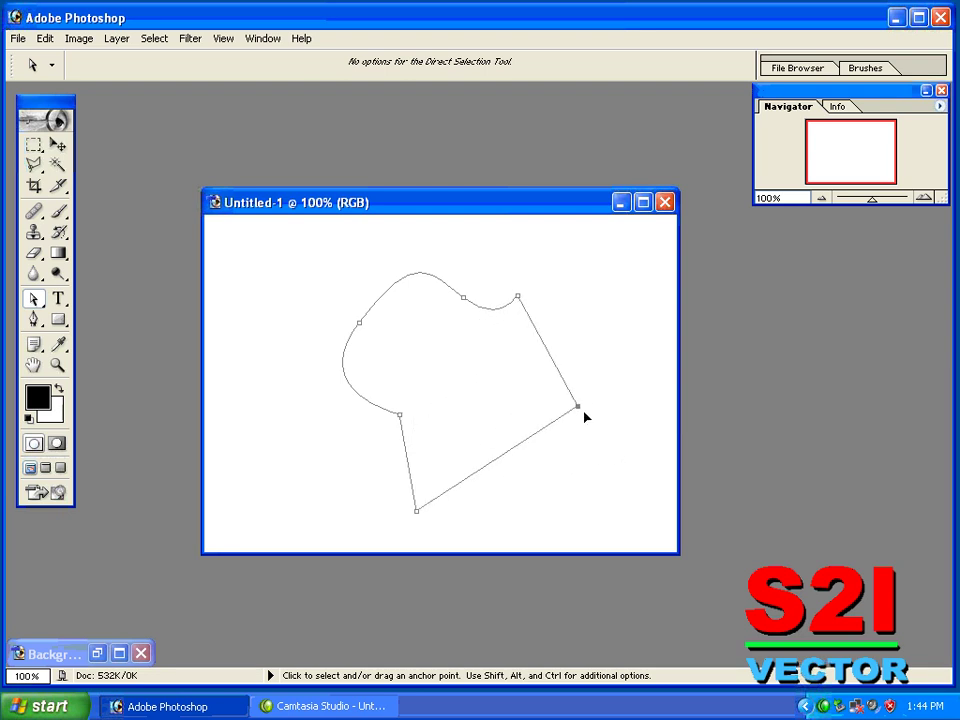
pyautogui.moveTo(514, 304); pyautogui.dragTo(576, 280)
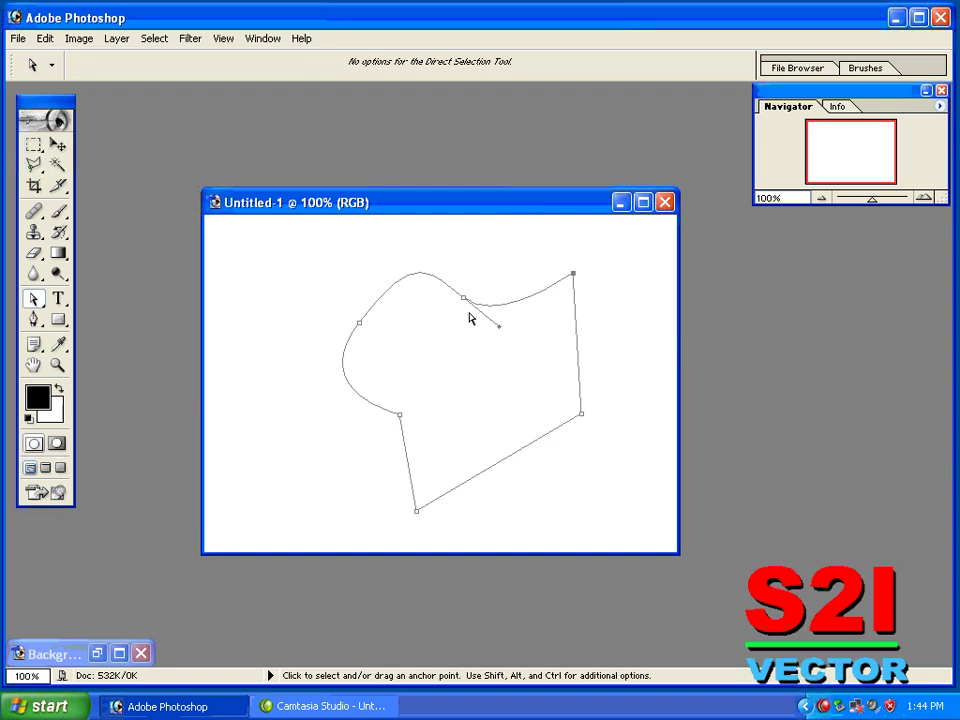
pyautogui.moveTo(466, 300); pyautogui.dragTo(474, 286)
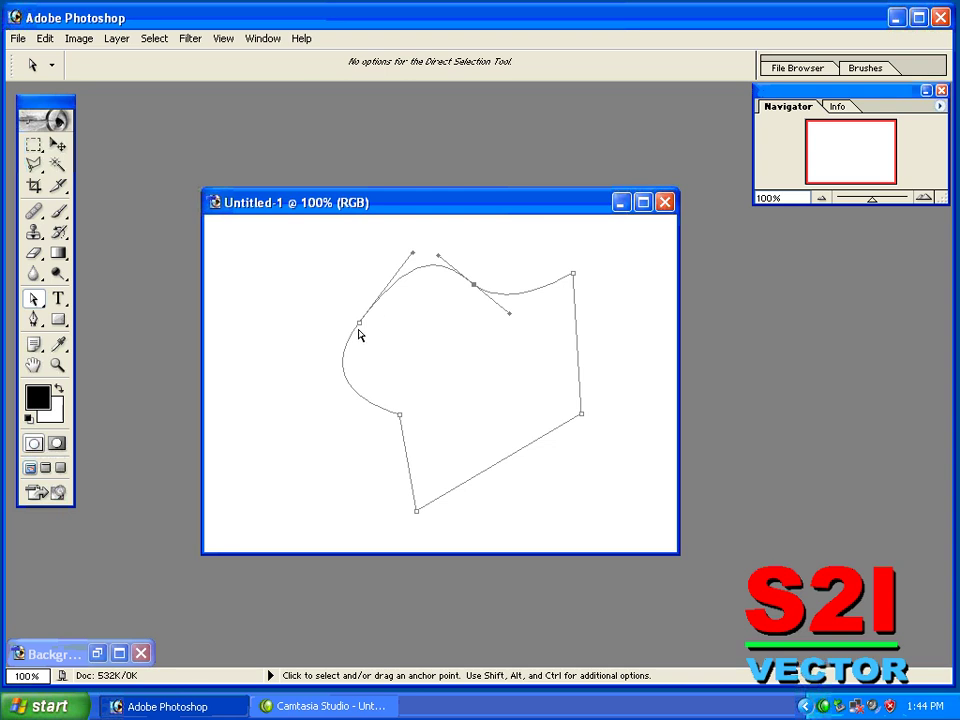
# Step: Inspect the left, middle and top-right anchors, then delete the path
pyautogui.click(359, 325)
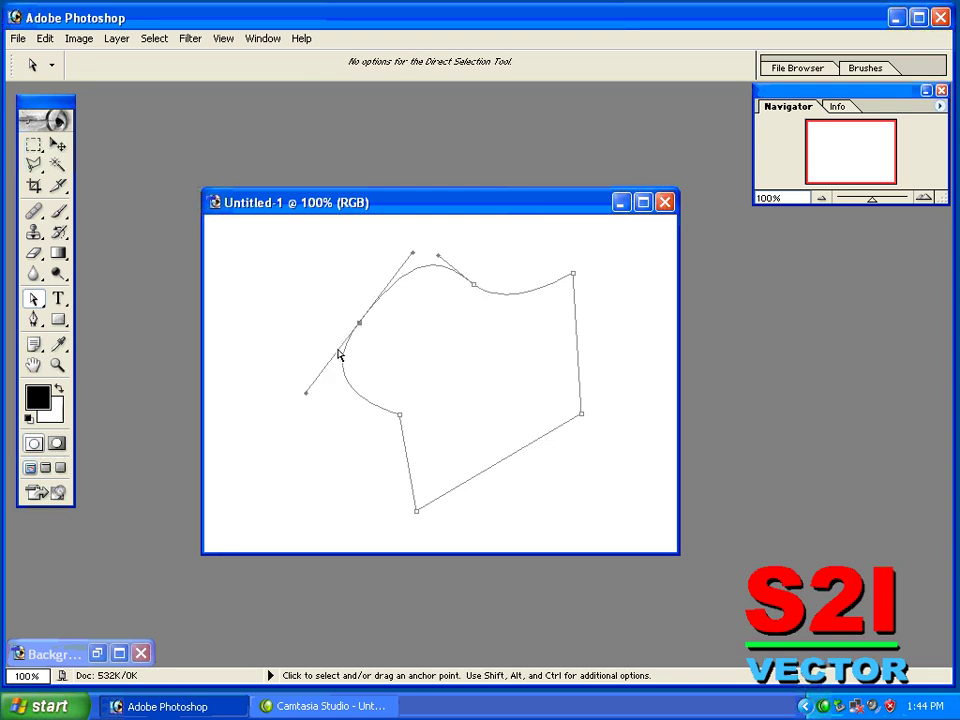
pyautogui.click(573, 276)
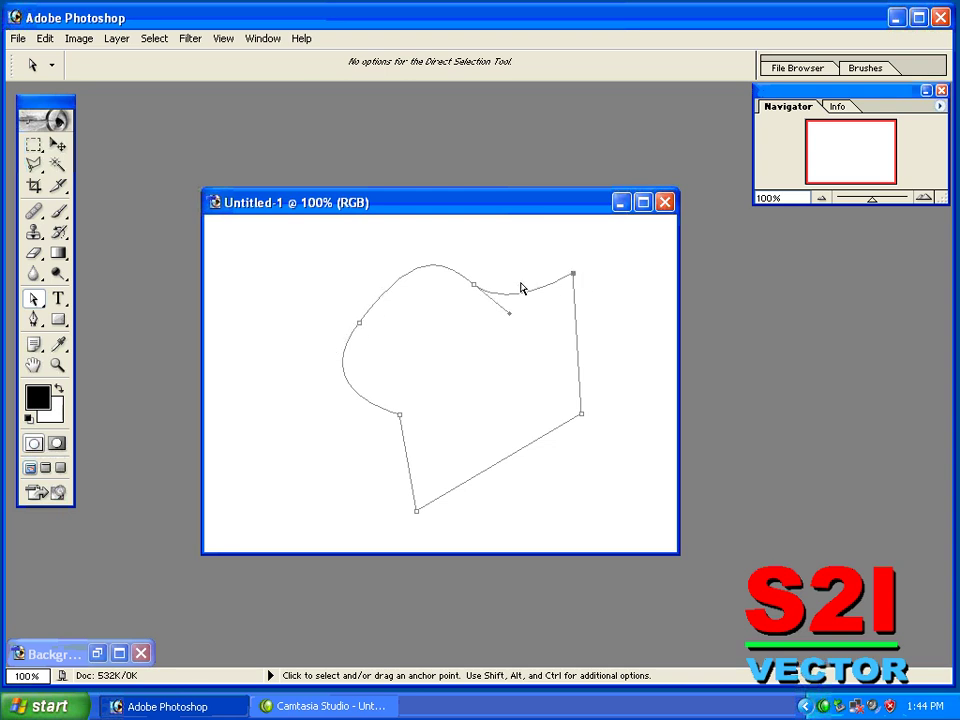
pyautogui.click(474, 285)
pyautogui.click(573, 275)
pyautogui.press('Delete')
pyautogui.press('Delete')
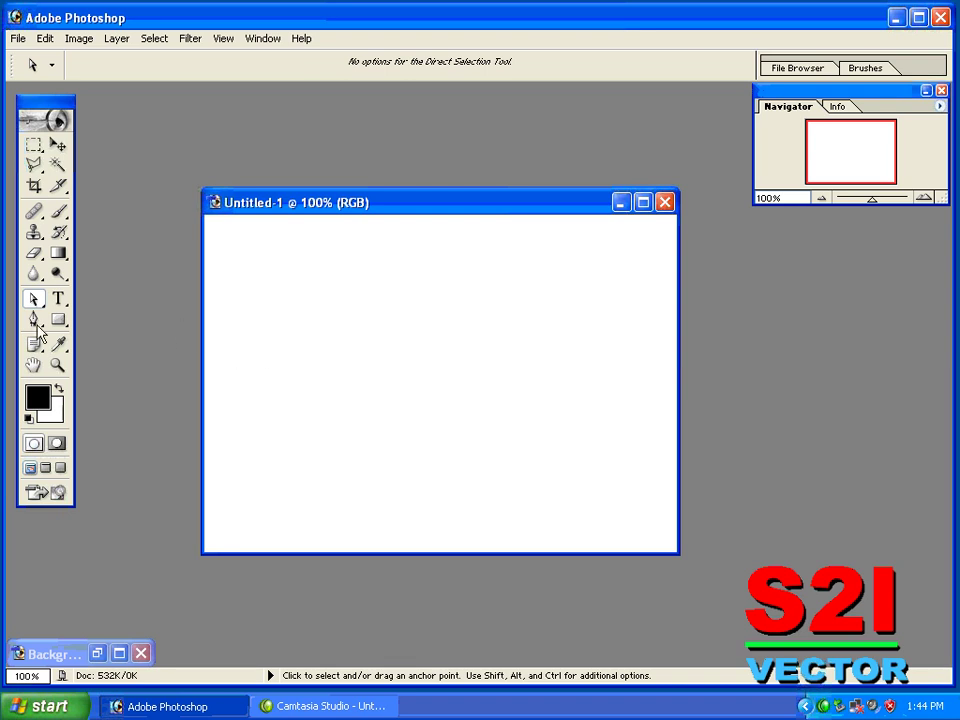
# Step: Draw a new closed path with a rounded lower-left curve and straight right edge
pyautogui.moveTo(35, 325); pyautogui.dragTo(90, 320)
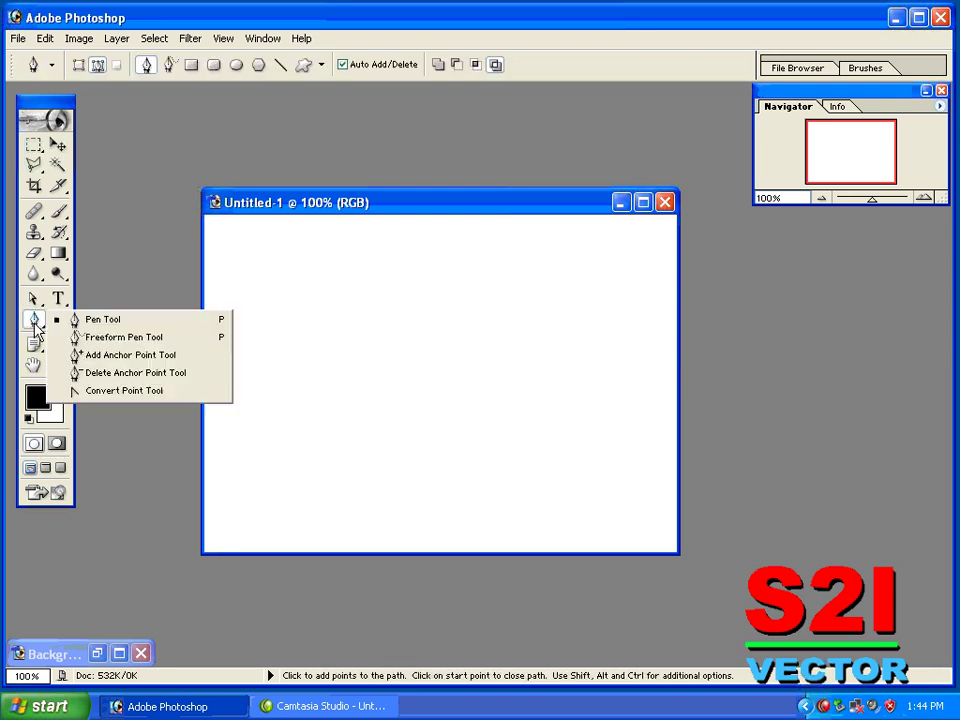
pyautogui.click(541, 275)
pyautogui.click(559, 436)
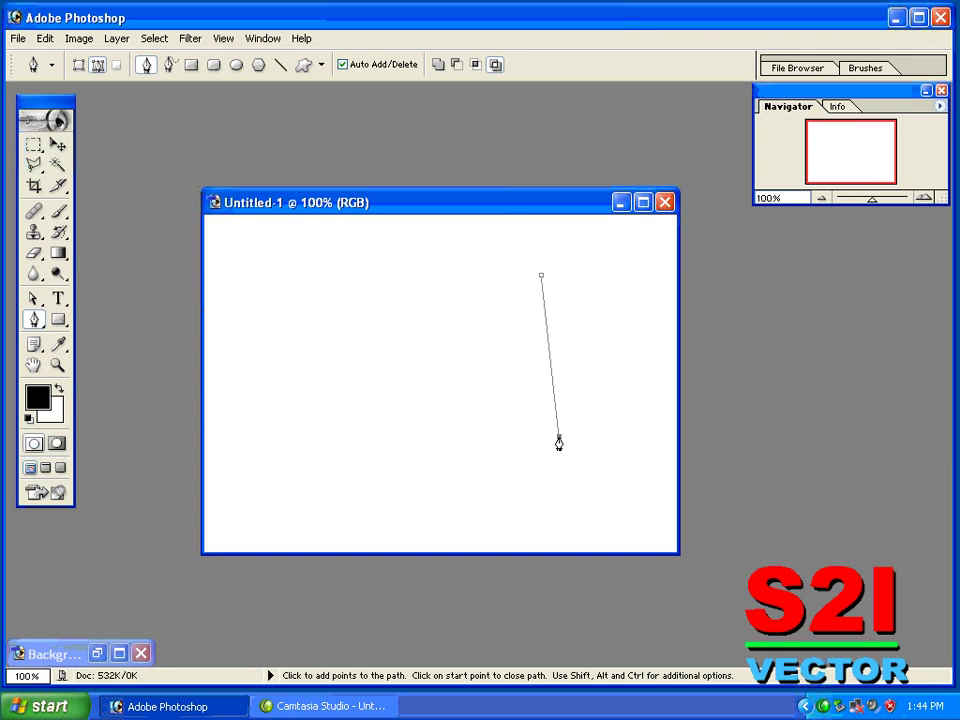
pyautogui.click(396, 489)
pyautogui.moveTo(395, 490); pyautogui.dragTo(303, 425)
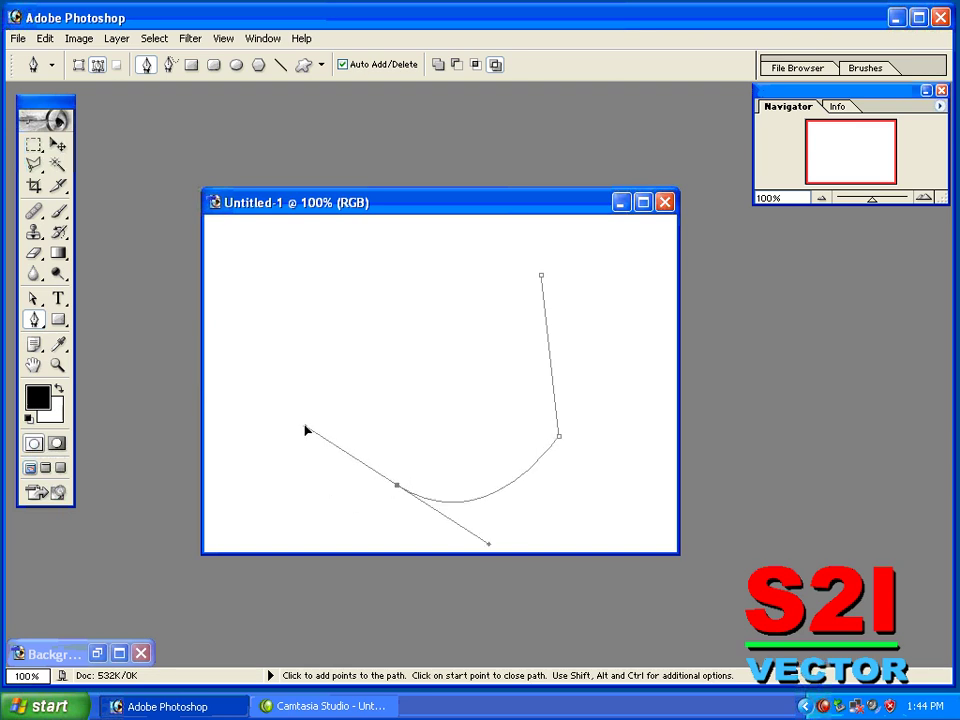
pyautogui.moveTo(335, 330); pyautogui.dragTo(352, 297)
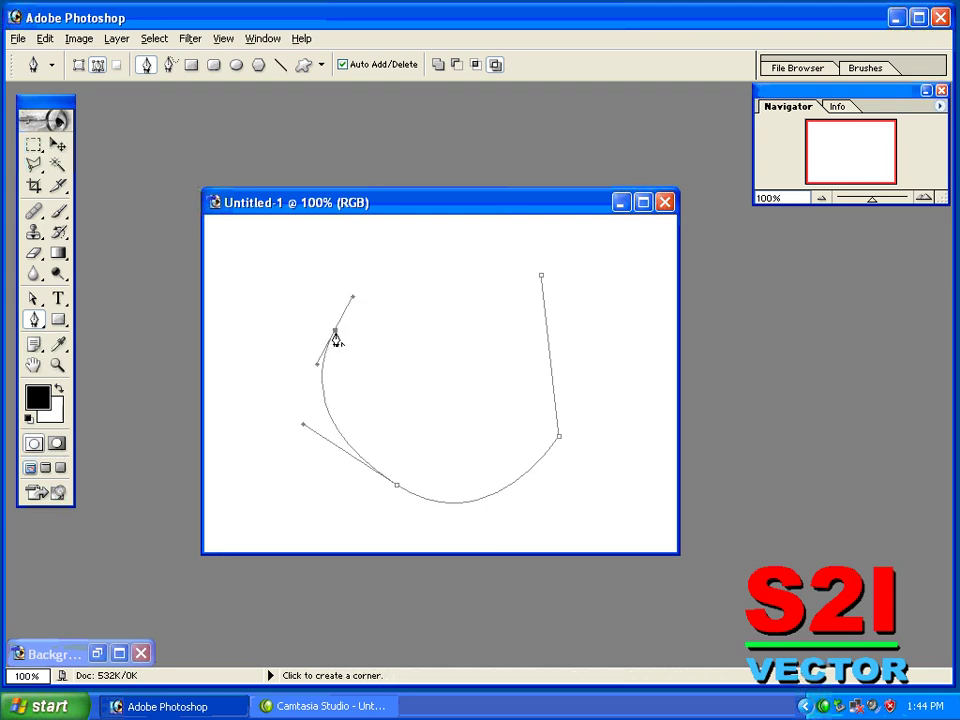
pyautogui.click(335, 331)
pyautogui.click(444, 294)
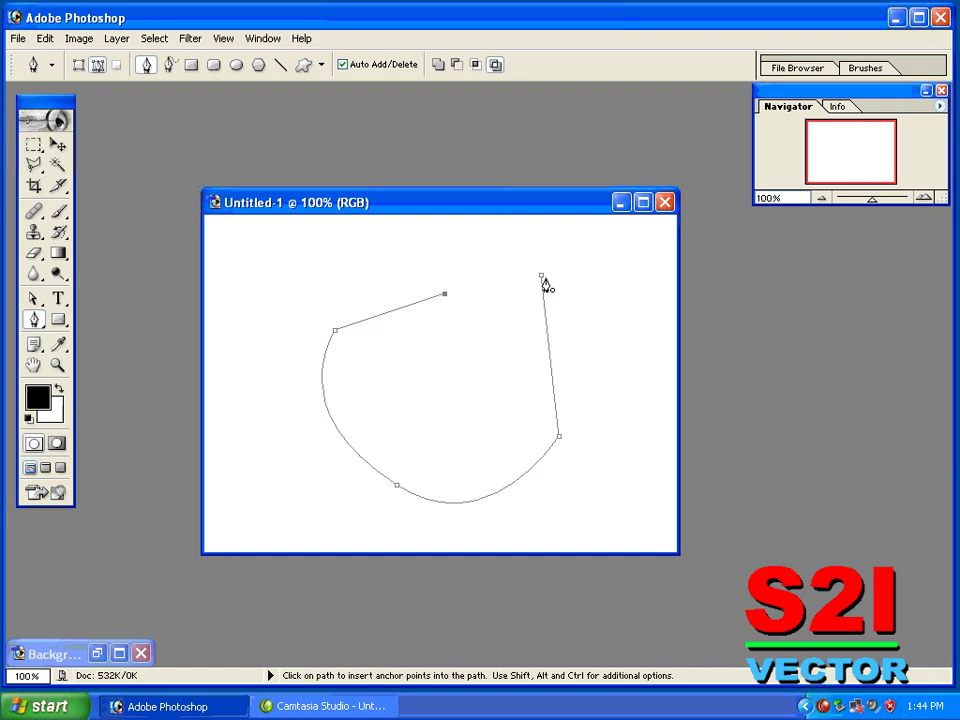
pyautogui.click(541, 278)
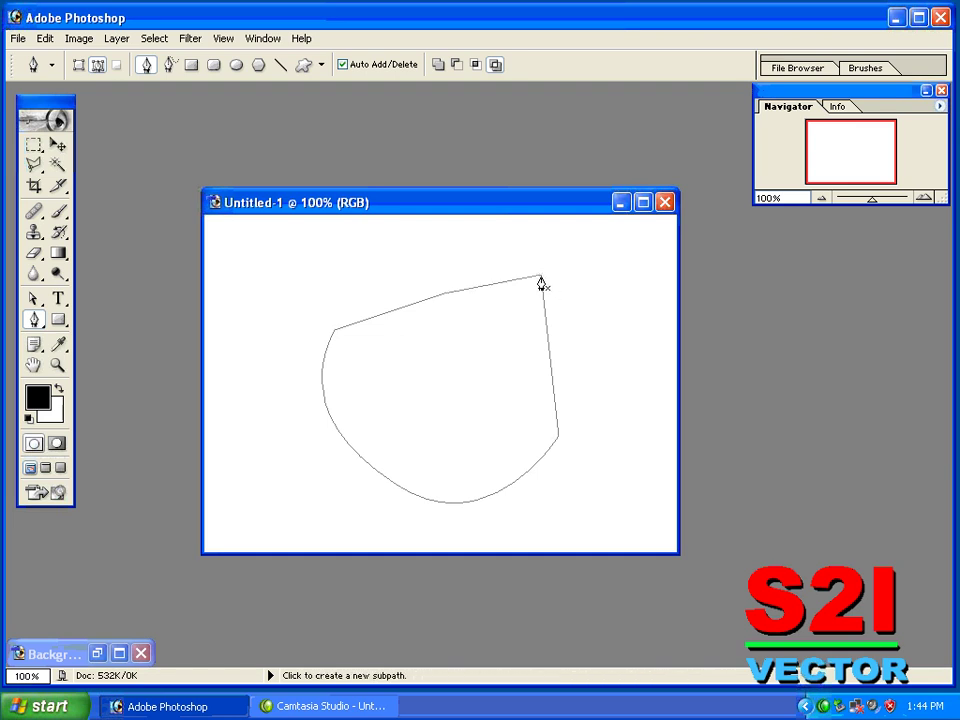
# Step: Drag the top-right and top-edge anchors with Direct Selection to make an angular top
pyautogui.click(33, 299)
pyautogui.click(107, 318)
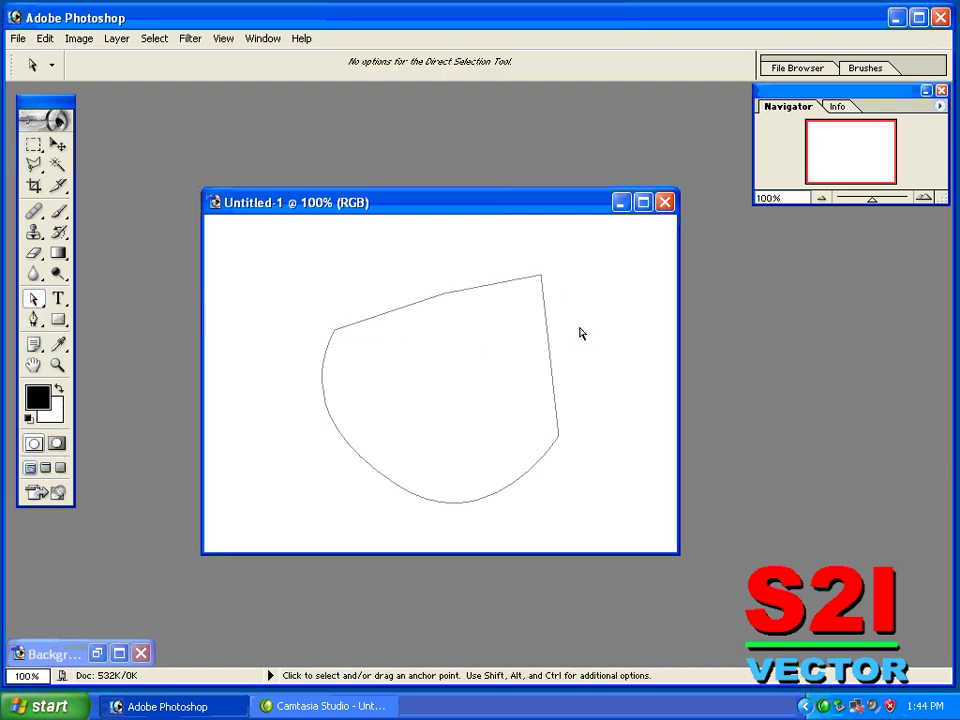
pyautogui.click(544, 281)
pyautogui.moveTo(544, 281)
pyautogui.mouseDown()
pyautogui.moveTo(619, 259)
pyautogui.moveTo(486, 369)
pyautogui.moveTo(577, 286)
pyautogui.mouseUp()
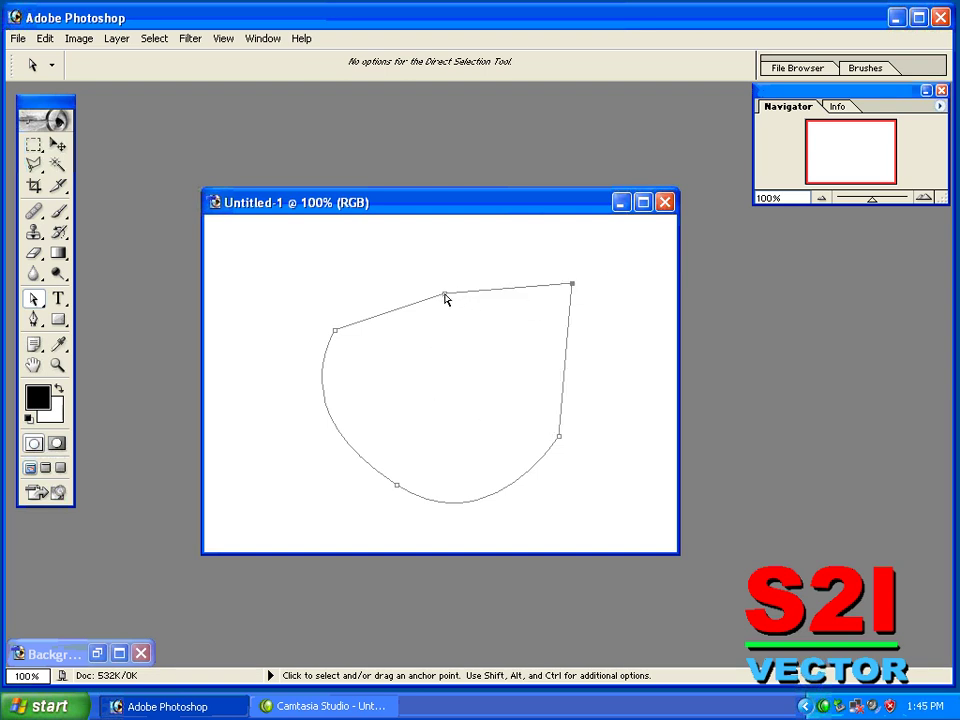
pyautogui.moveTo(446, 299)
pyautogui.mouseDown()
pyautogui.moveTo(437, 371)
pyautogui.moveTo(451, 277)
pyautogui.mouseUp()
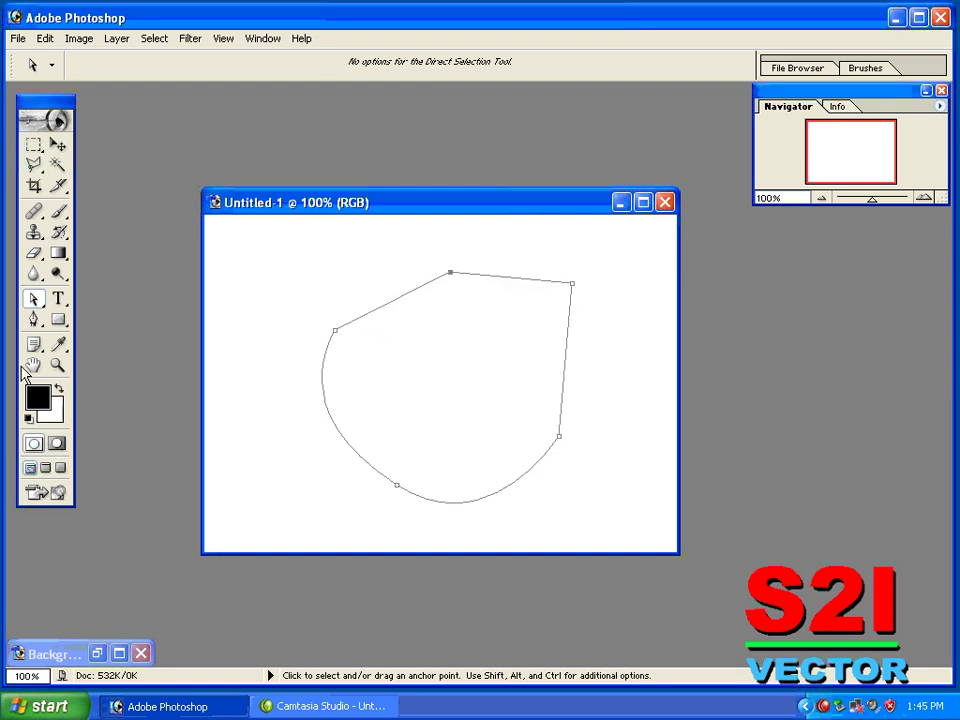
pyautogui.click(32, 323)
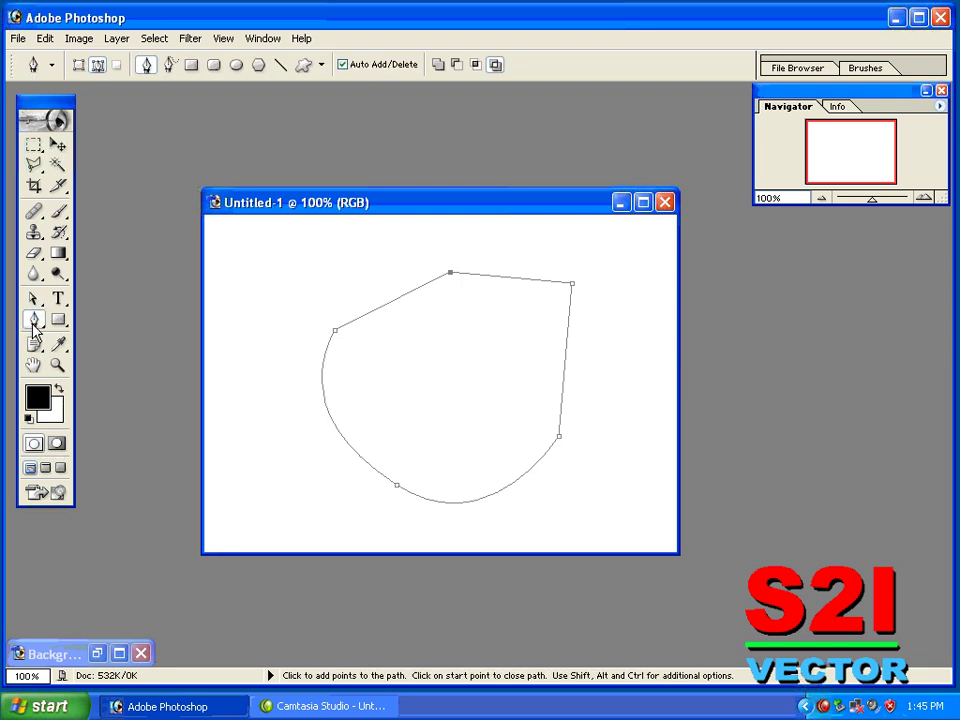
# Step: Trace a freehand outline with the Freeform Pen, then undo it and the earlier path
pyautogui.moveTo(34, 326); pyautogui.dragTo(100, 344)
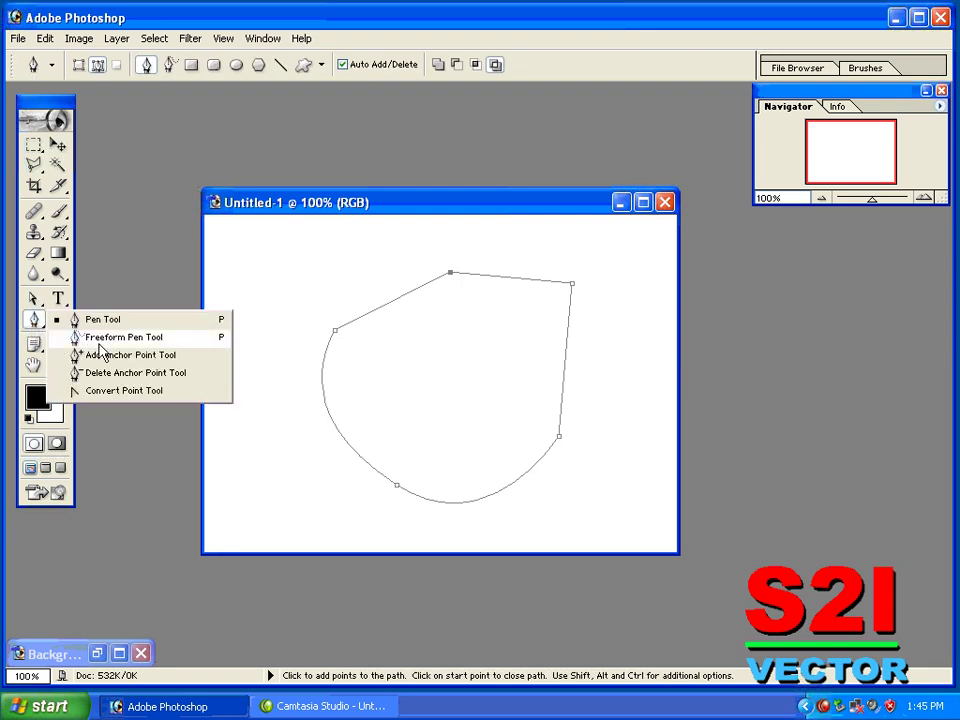
pyautogui.click(100, 344)
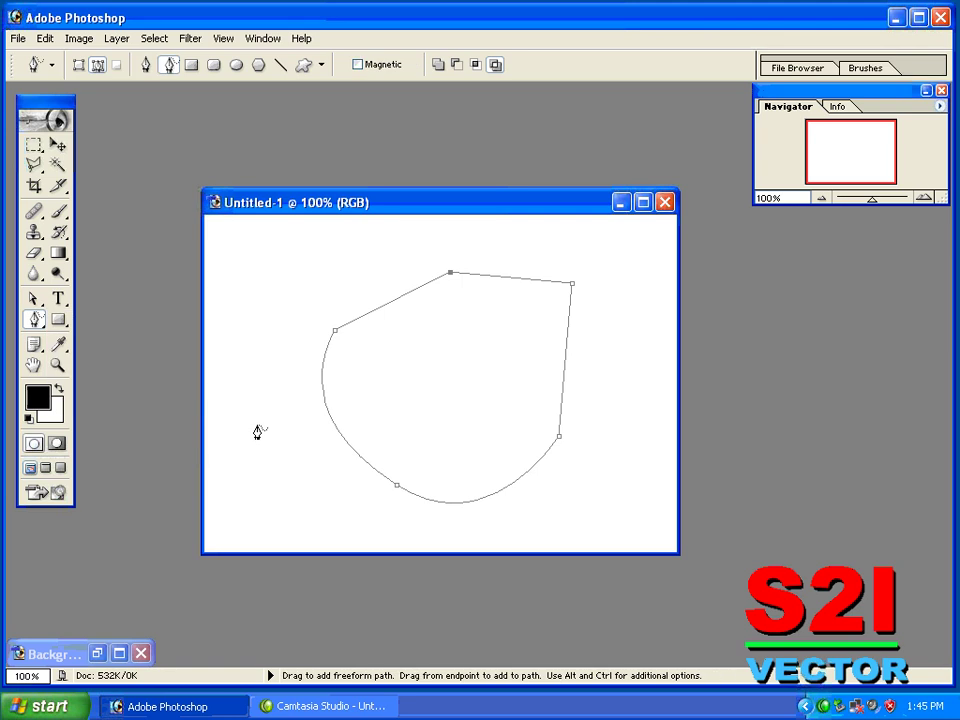
pyautogui.moveTo(271, 450)
pyautogui.mouseDown()
pyautogui.moveTo(261, 405)
pyautogui.moveTo(266, 332)
pyautogui.moveTo(289, 302)
pyautogui.moveTo(358, 253)
pyautogui.moveTo(452, 240)
pyautogui.moveTo(574, 259)
pyautogui.moveTo(628, 328)
pyautogui.moveTo(591, 510)
pyautogui.moveTo(465, 522)
pyautogui.moveTo(328, 504)
pyautogui.moveTo(281, 480)
pyautogui.moveTo(268, 458)
pyautogui.mouseUp()
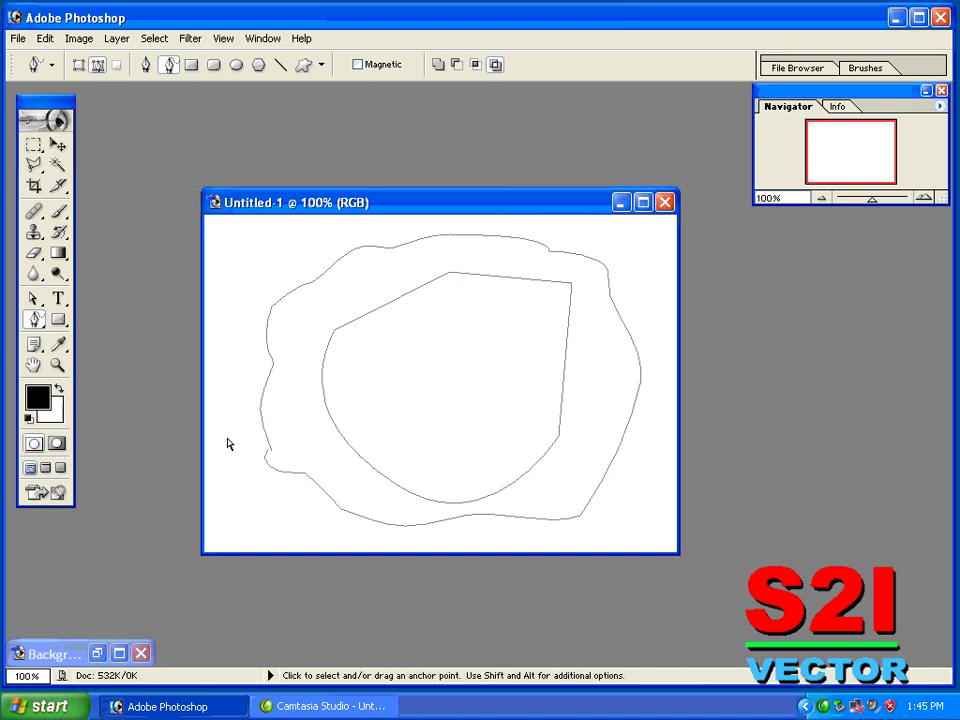
pyautogui.hotkey('ctrl', 'z')
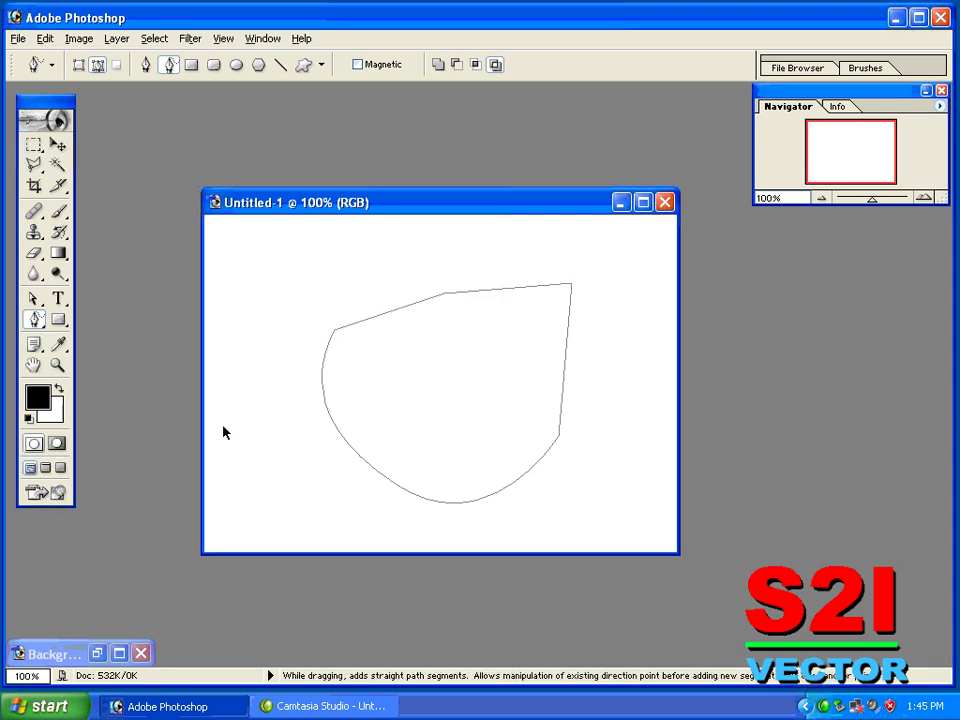
pyautogui.hotkey('ctrl', 'alt', 'z')
pyautogui.hotkey('ctrl', 'alt', 'z')
pyautogui.hotkey('ctrl', 'alt', 'z')
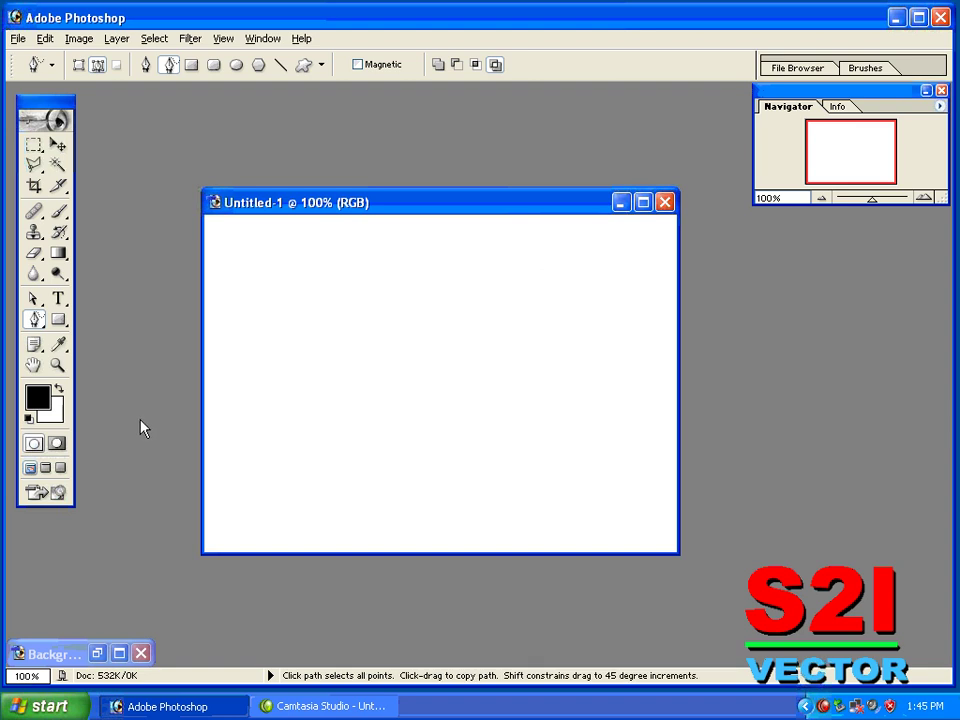
# Step: Draw and delete a quick five-point pen path, then sketch a freehand blob mid-canvas
pyautogui.moveTo(35, 319)
pyautogui.mouseDown()
pyautogui.moveTo(103, 338)
pyautogui.moveTo(103, 319)
pyautogui.mouseUp()
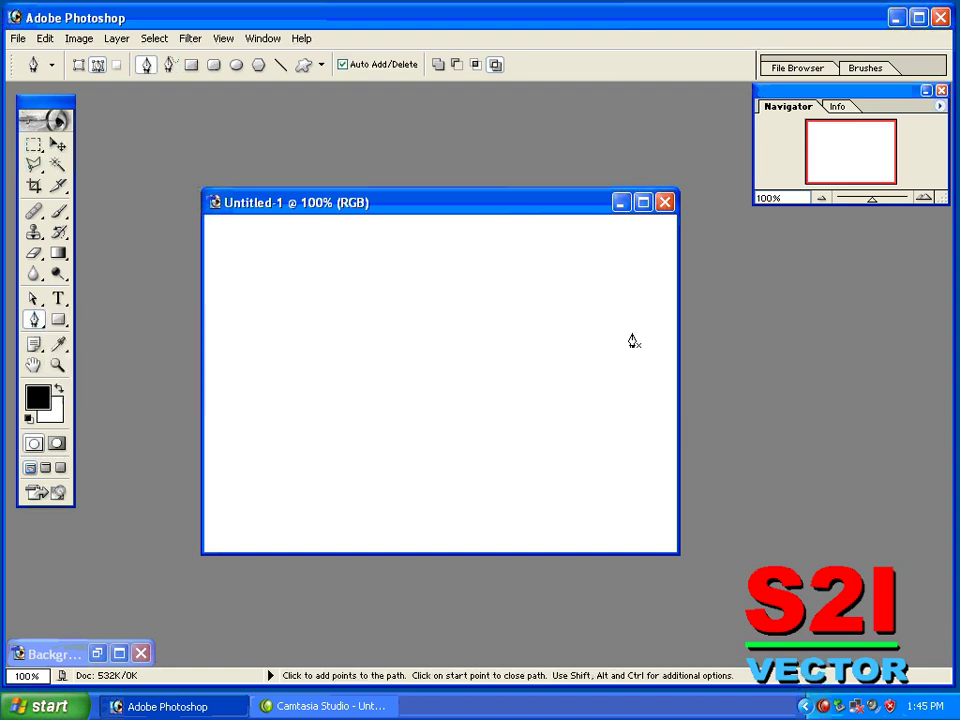
pyautogui.click(604, 317)
pyautogui.click(600, 428)
pyautogui.click(477, 451)
pyautogui.click(459, 386)
pyautogui.click(563, 298)
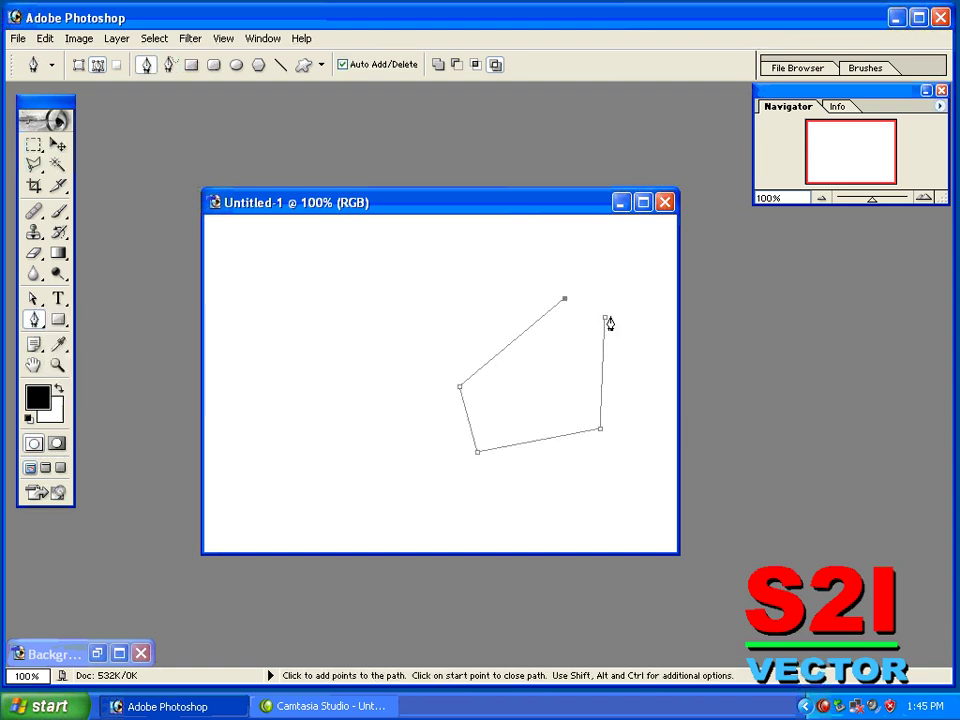
pyautogui.click(604, 318)
pyautogui.press('Delete')
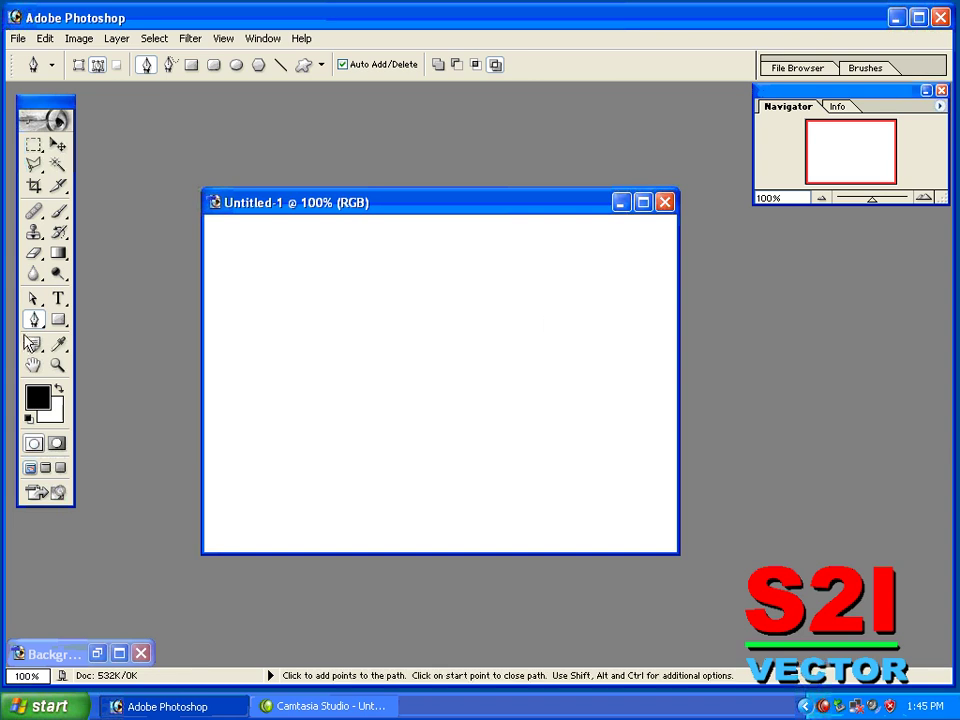
pyautogui.moveTo(35, 319); pyautogui.dragTo(108, 337)
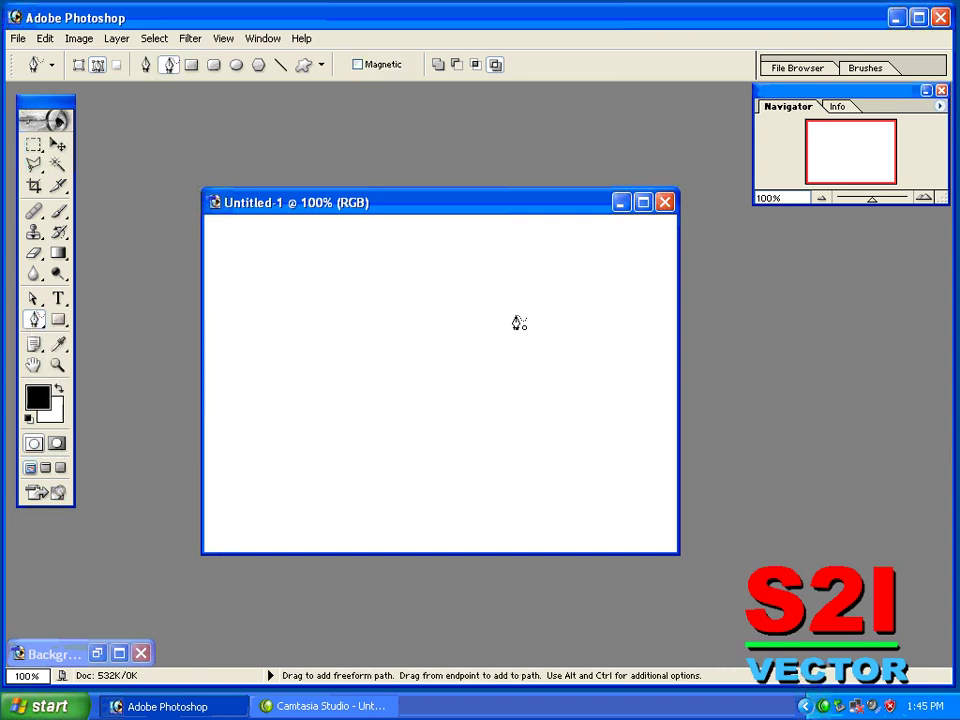
pyautogui.moveTo(517, 322)
pyautogui.mouseDown()
pyautogui.moveTo(531, 429)
pyautogui.moveTo(441, 450)
pyautogui.moveTo(396, 326)
pyautogui.moveTo(516, 318)
pyautogui.mouseUp()
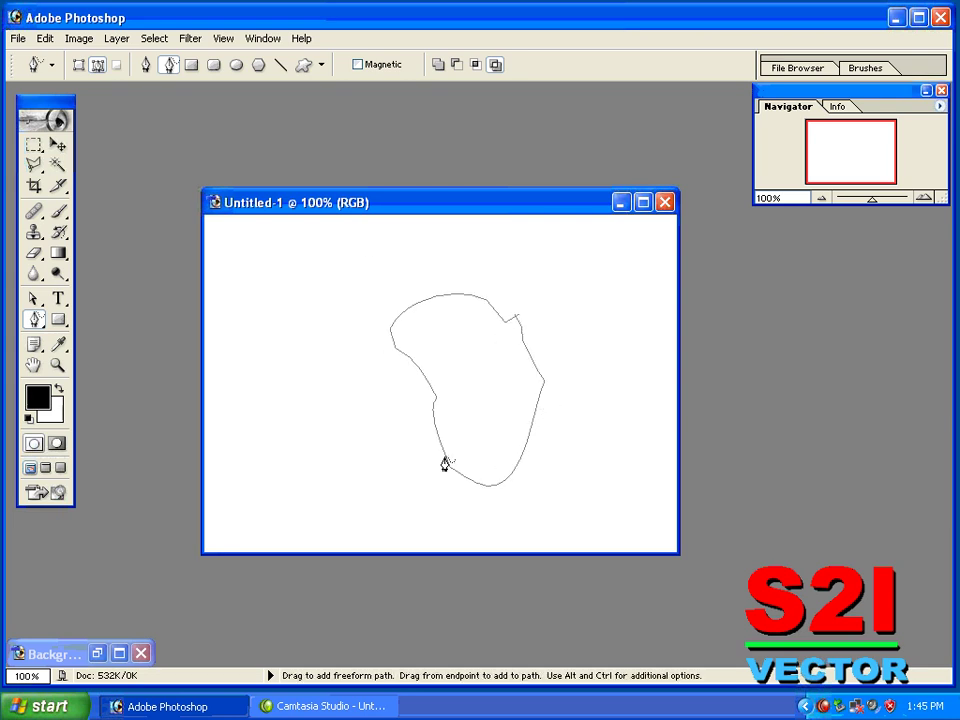
# Step: Move the freehand blob path up-left, then shift it slightly up-right
pyautogui.moveTo(33, 298); pyautogui.dragTo(100, 298)
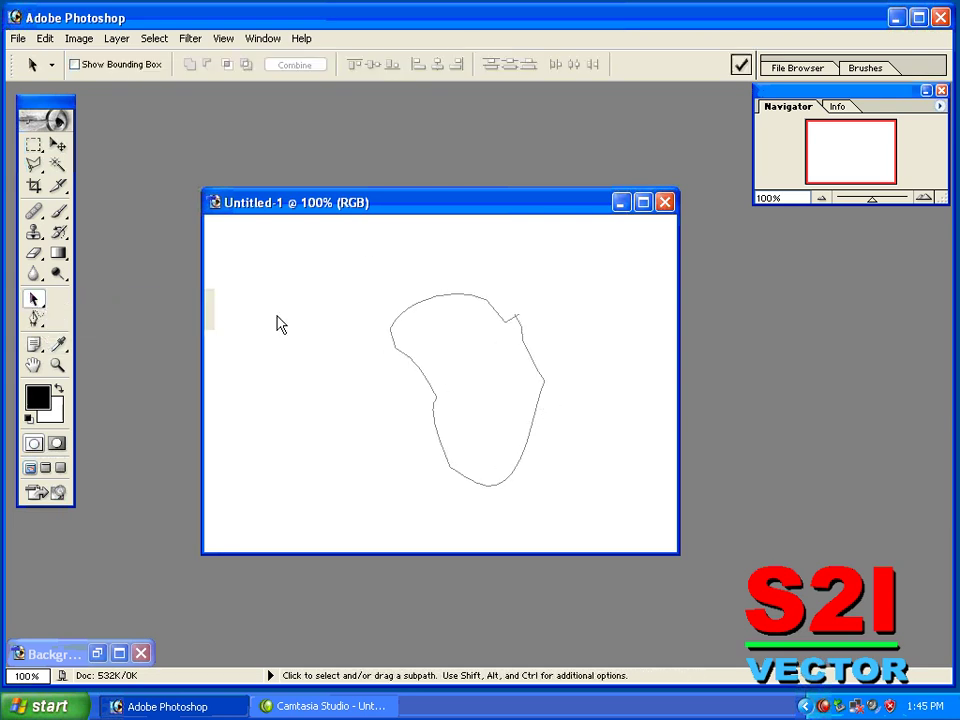
pyautogui.moveTo(428, 310); pyautogui.dragTo(403, 298)
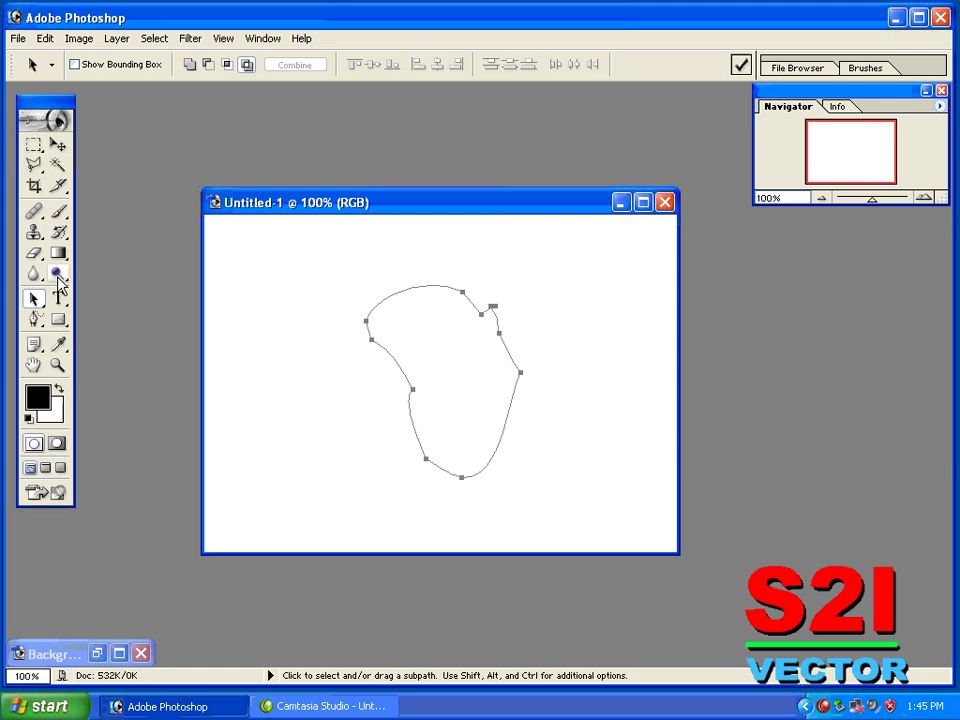
pyautogui.moveTo(36, 300); pyautogui.dragTo(95, 337)
pyautogui.click(127, 316)
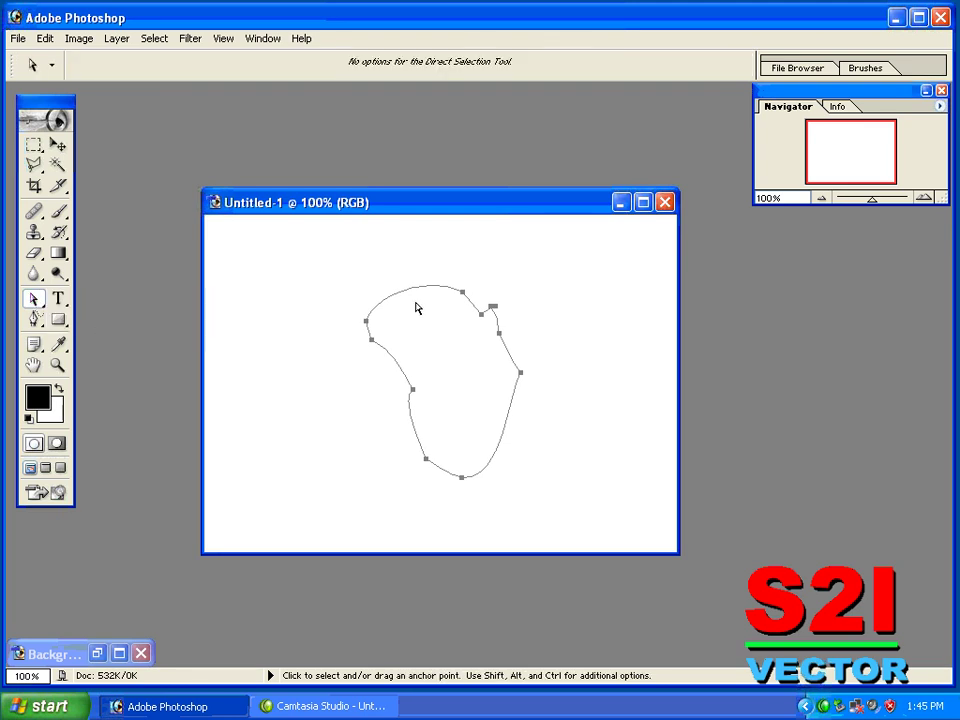
pyautogui.moveTo(461, 300); pyautogui.dragTo(483, 284)
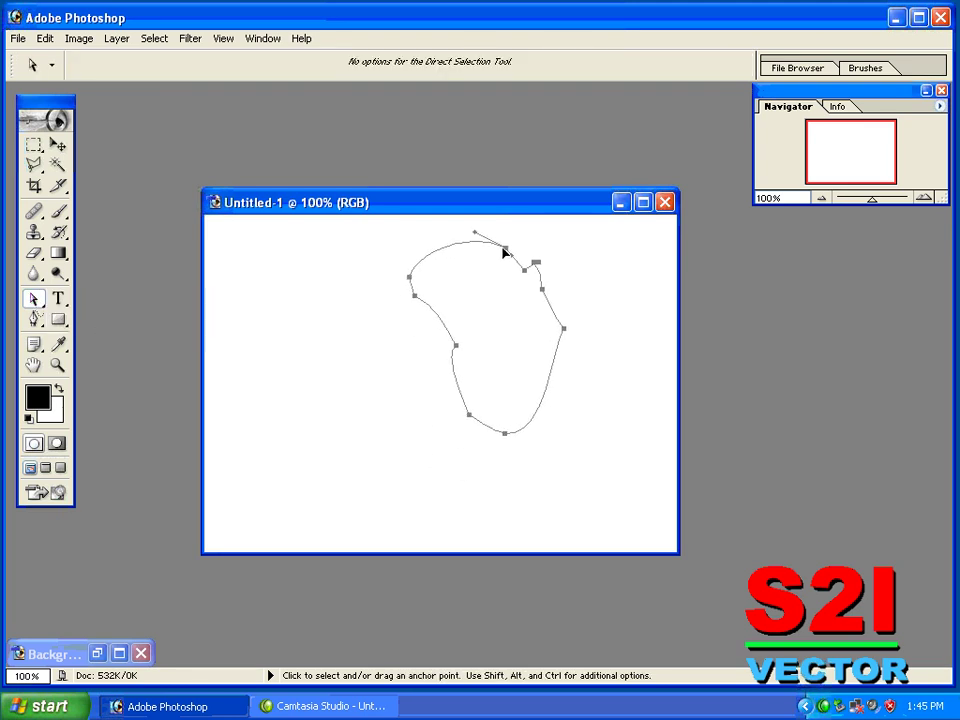
# Step: Pull out curve handles on the right and bottom anchors, then delete the path
pyautogui.click(543, 352)
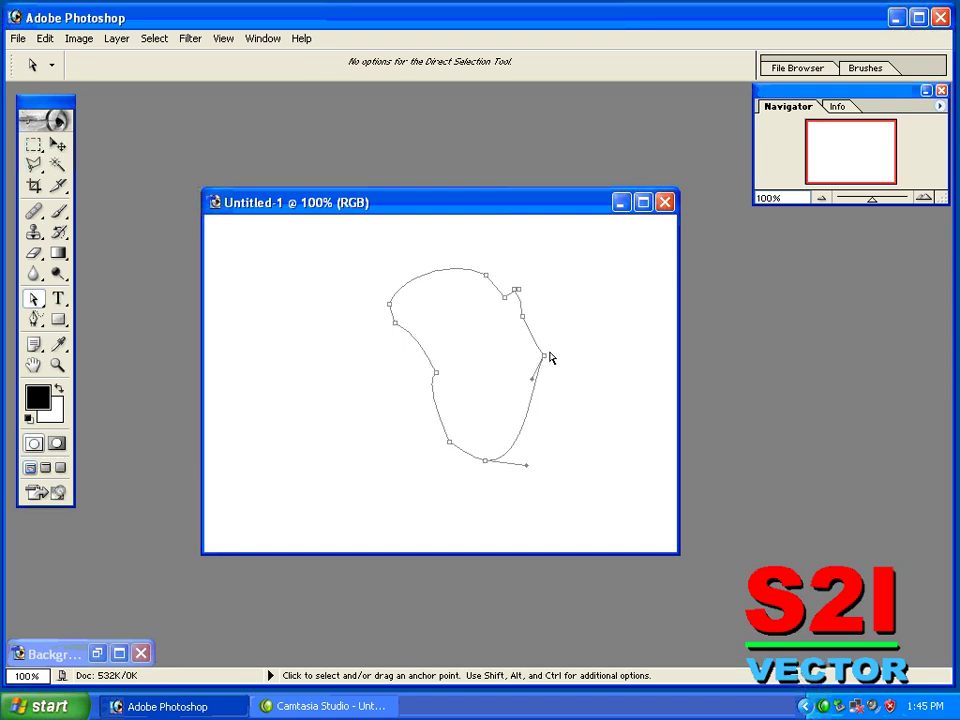
pyautogui.moveTo(549, 357)
pyautogui.mouseDown()
pyautogui.moveTo(598, 364)
pyautogui.moveTo(617, 338)
pyautogui.mouseUp()
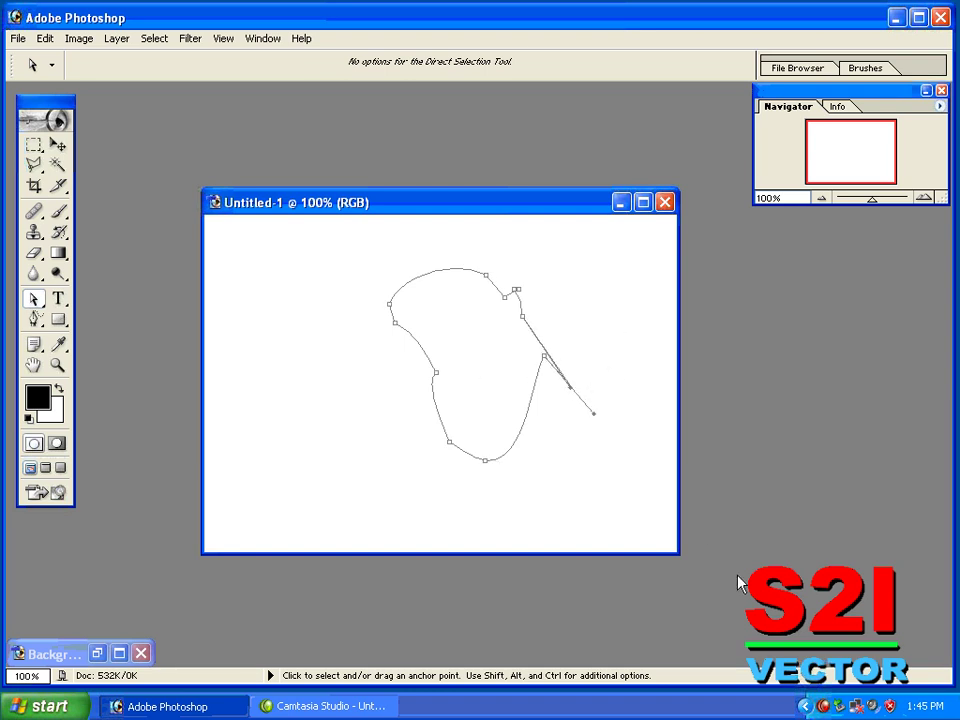
pyautogui.click(484, 461)
pyautogui.moveTo(530, 457); pyautogui.dragTo(578, 450)
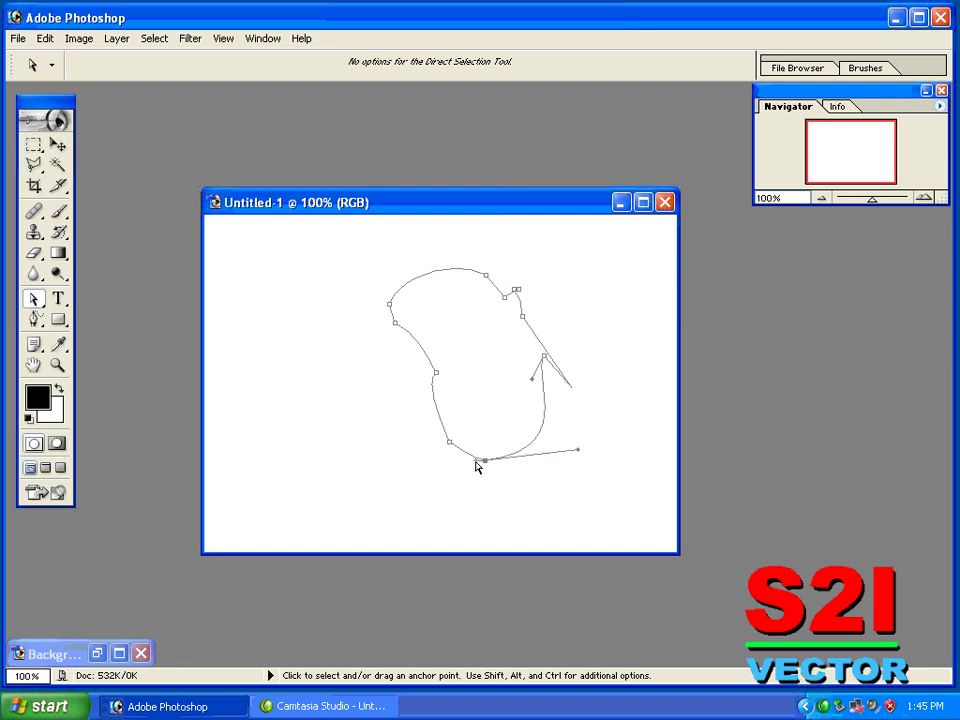
pyautogui.moveTo(476, 463)
pyautogui.mouseDown()
pyautogui.moveTo(407, 478)
pyautogui.moveTo(372, 532)
pyautogui.mouseUp()
pyautogui.press('Delete')
# Step: Draw a closed angular Pen path with corners at top, right, bottom-left and left
pyautogui.click(34, 320)
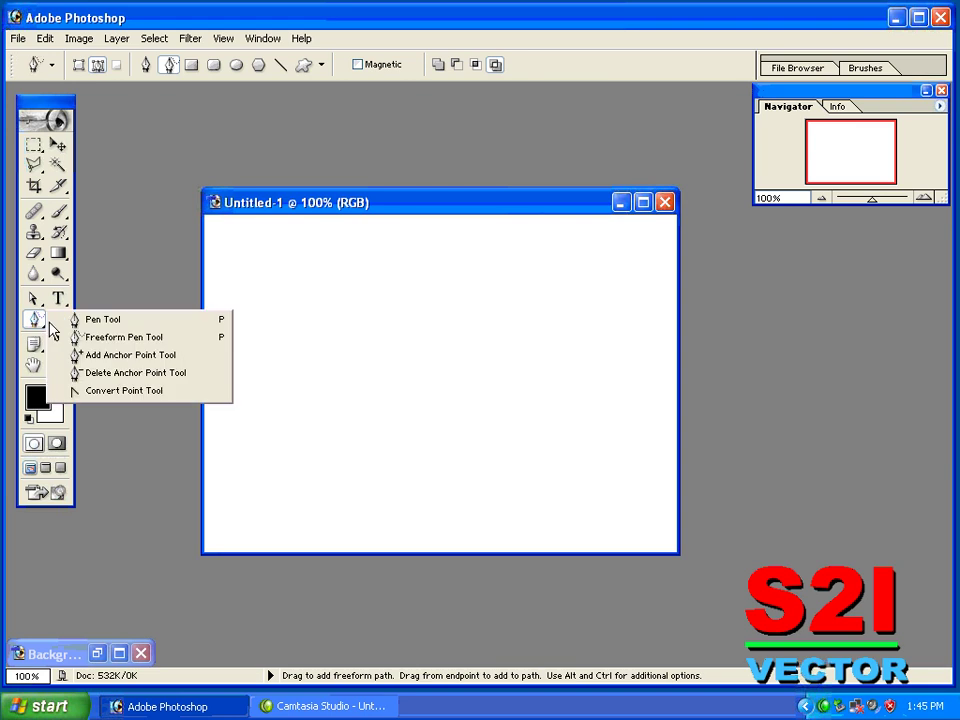
pyautogui.click(97, 343)
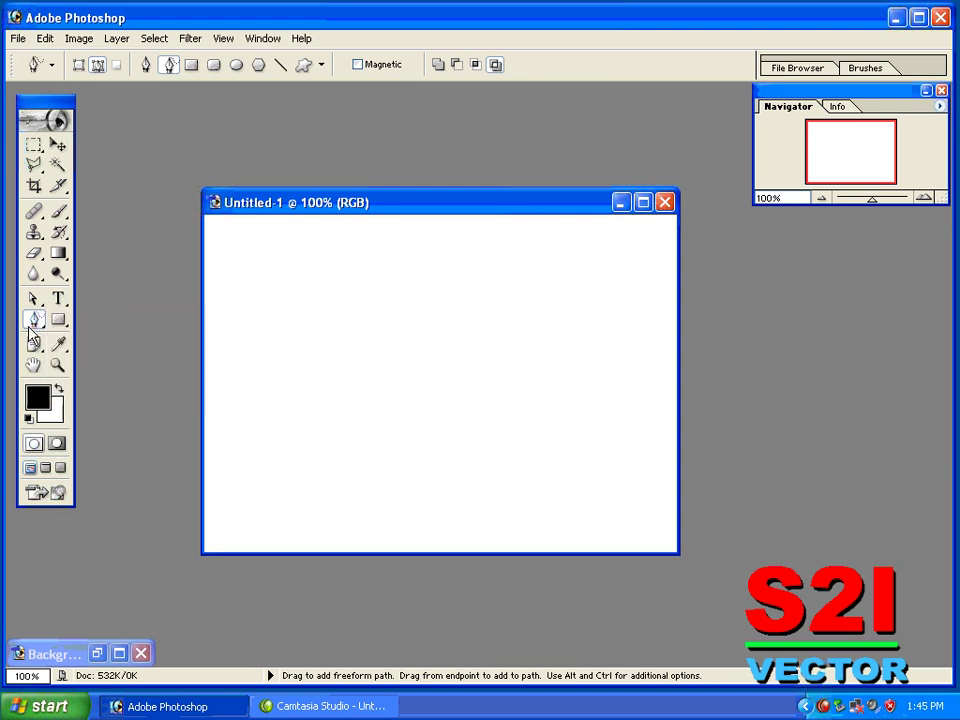
pyautogui.click(34, 320)
pyautogui.click(100, 319)
pyautogui.click(499, 277)
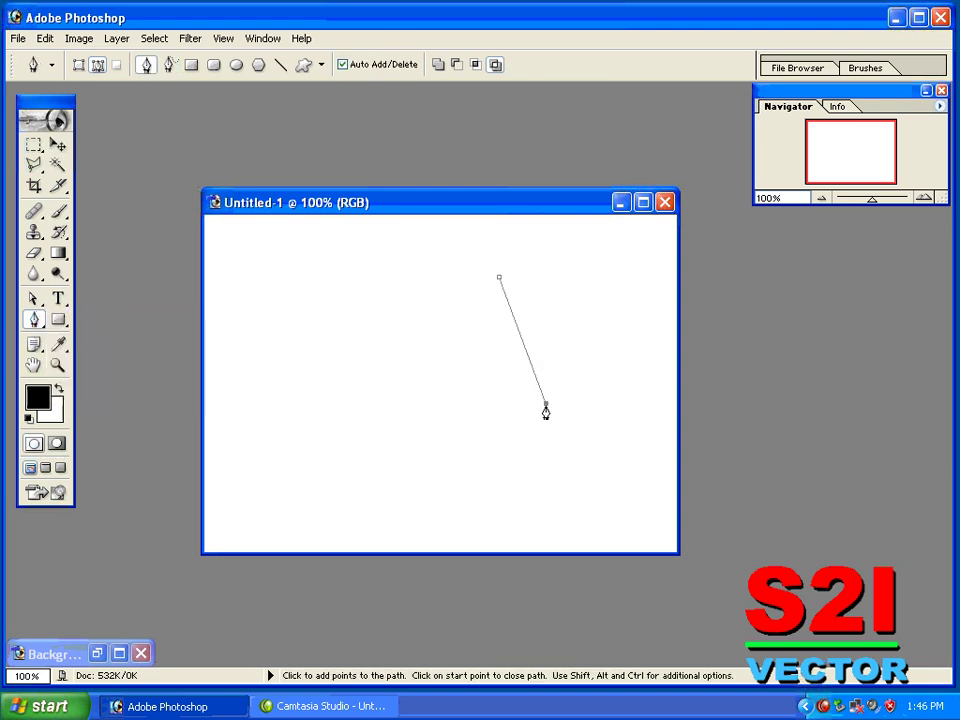
pyautogui.click(545, 403)
pyautogui.click(347, 515)
pyautogui.click(343, 367)
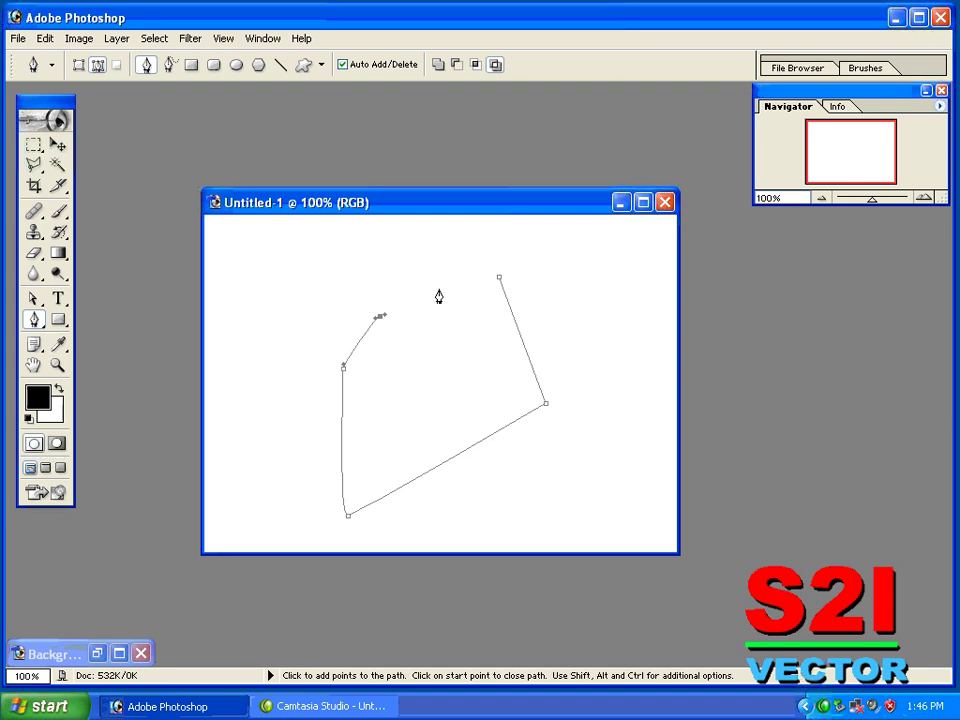
pyautogui.click(499, 277)
pyautogui.click(34, 320)
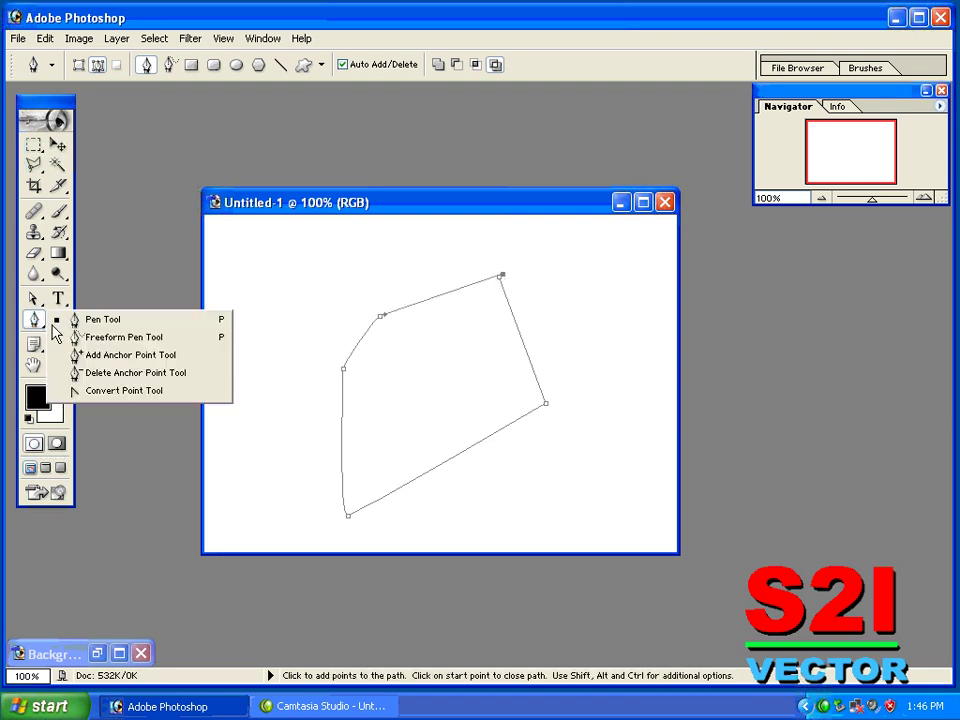
# Step: Add a curved anchor on the bottom edge and drag it down-right
pyautogui.click(121, 358)
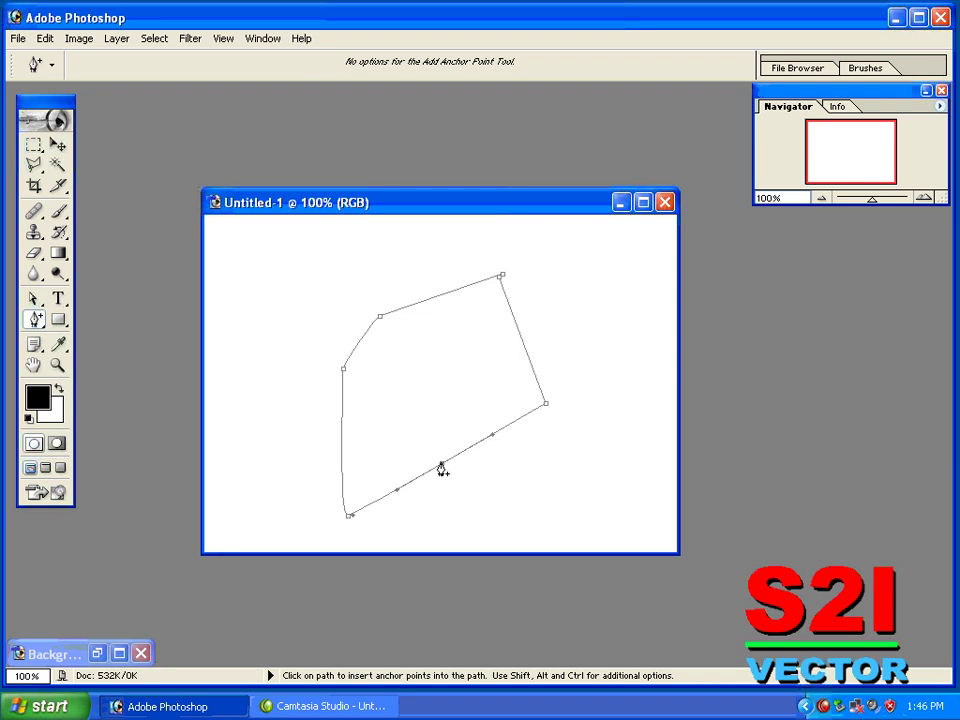
pyautogui.moveTo(441, 466)
pyautogui.mouseDown()
pyautogui.moveTo(456, 486)
pyautogui.moveTo(396, 507)
pyautogui.moveTo(420, 511)
pyautogui.mouseUp()
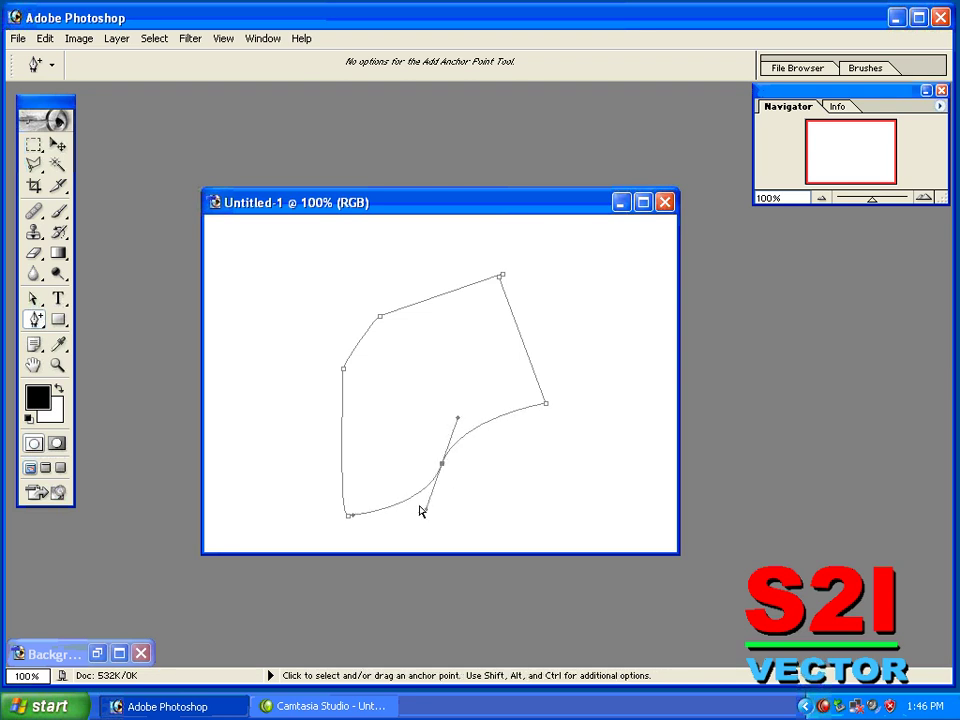
pyautogui.click(33, 298)
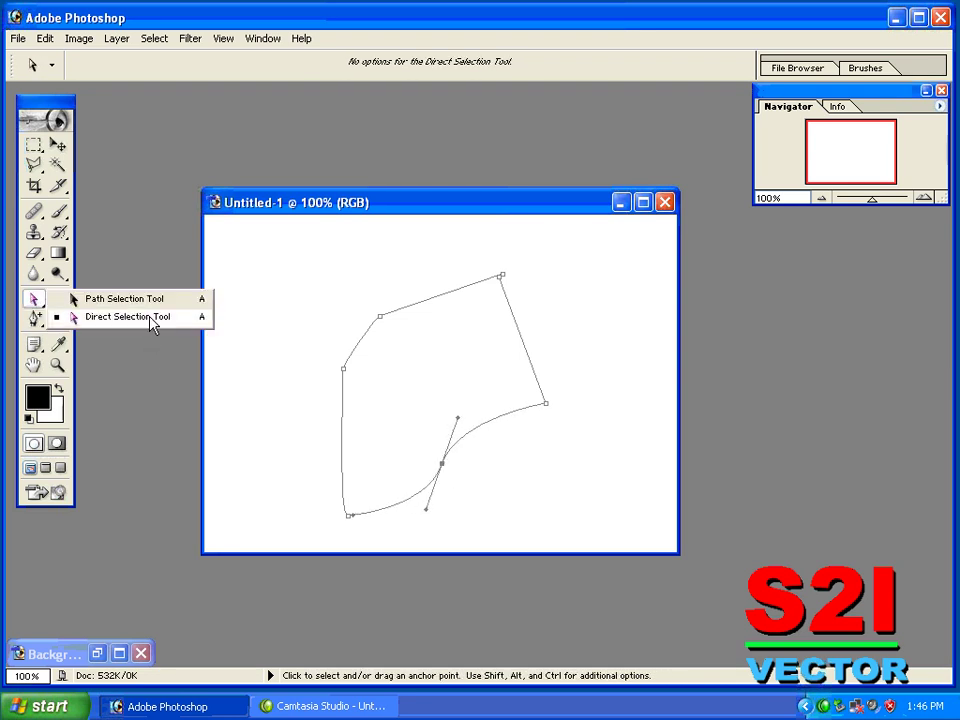
pyautogui.click(150, 318)
pyautogui.moveTo(441, 466); pyautogui.dragTo(530, 515)
# Step: Add a right-edge anchor bulged outward, and pull the top anchor apart to open the path
pyautogui.click(36, 320)
pyautogui.click(125, 355)
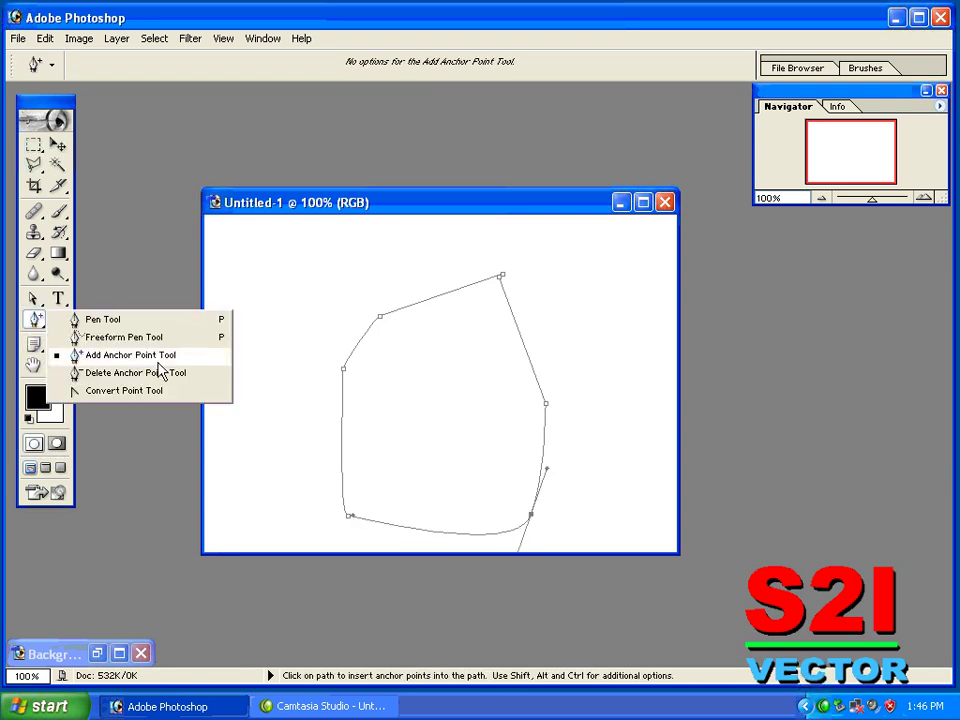
pyautogui.click(521, 340)
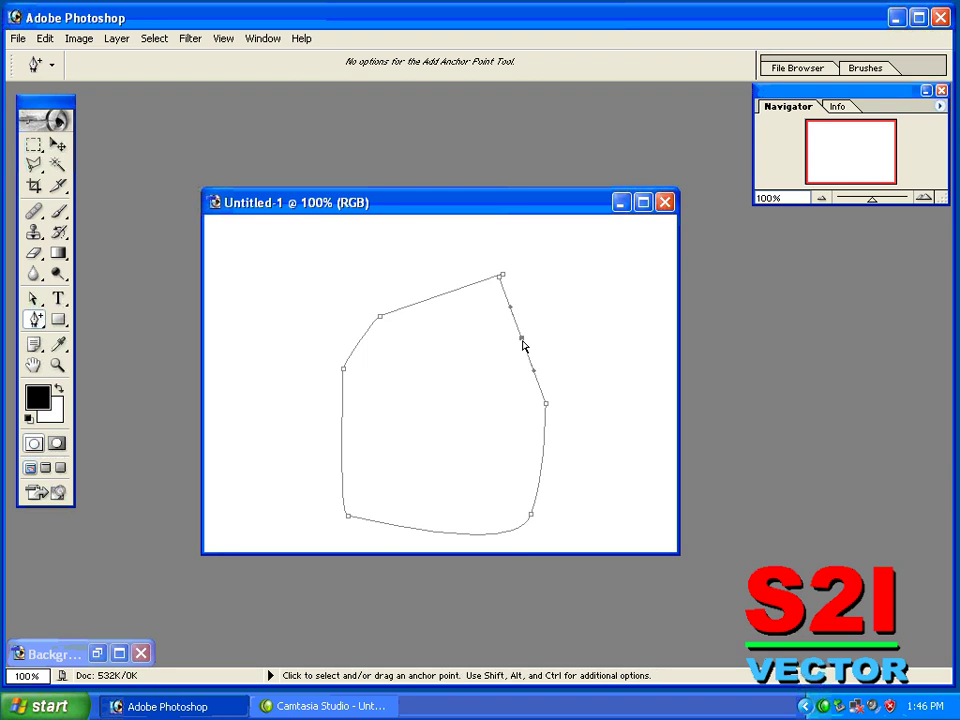
pyautogui.click(33, 298)
pyautogui.click(90, 317)
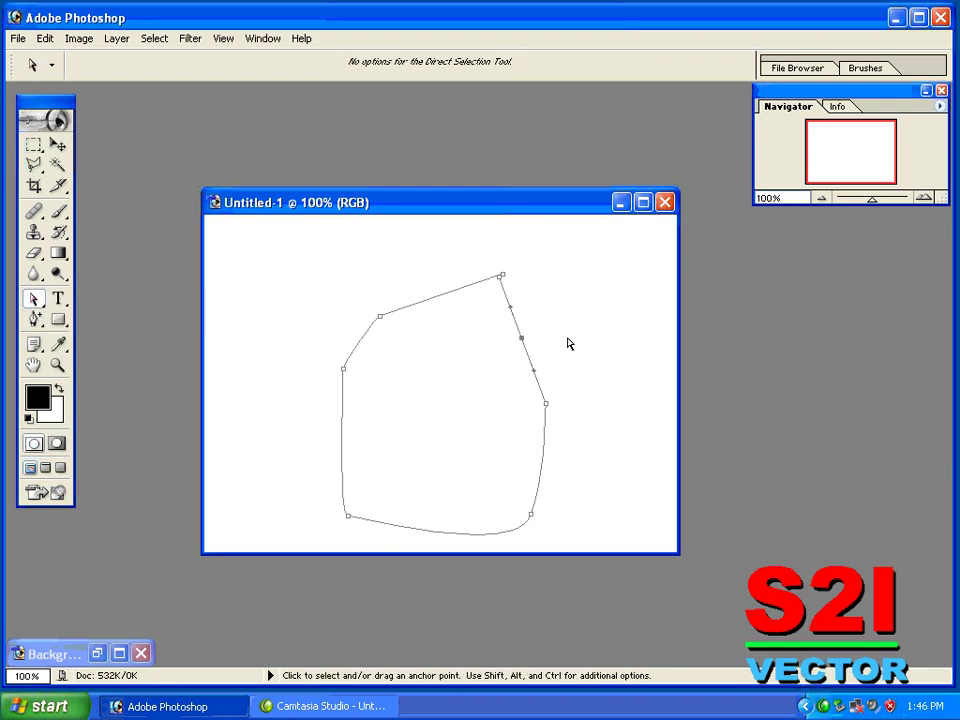
pyautogui.moveTo(521, 340); pyautogui.dragTo(613, 304)
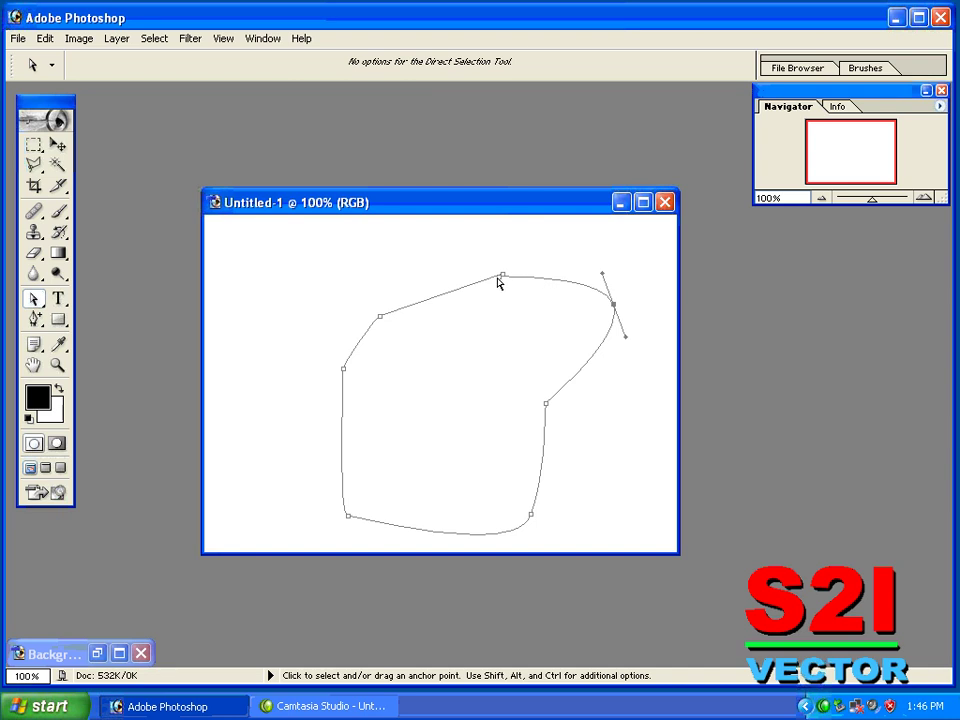
pyautogui.moveTo(500, 276)
pyautogui.mouseDown()
pyautogui.moveTo(527, 289)
pyautogui.moveTo(566, 255)
pyautogui.mouseUp()
pyautogui.moveTo(505, 278); pyautogui.dragTo(463, 255)
pyautogui.moveTo(35, 319); pyautogui.dragTo(110, 381)
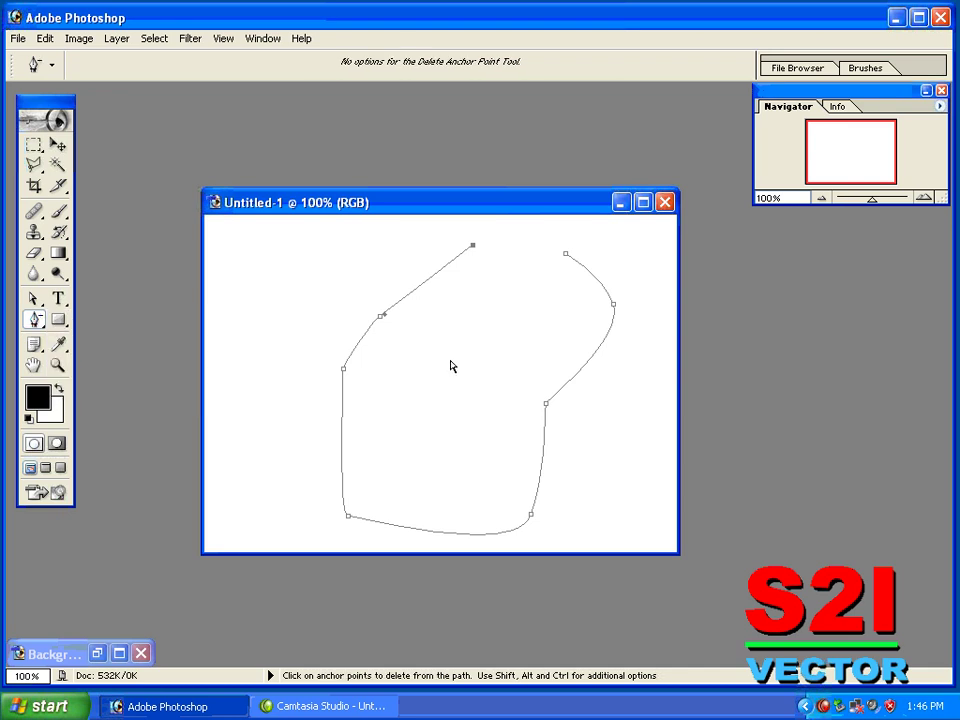
# Step: Delete the right-bulge anchor and the bottom-right and bottom-left anchors
pyautogui.click(613, 306)
pyautogui.click(528, 517)
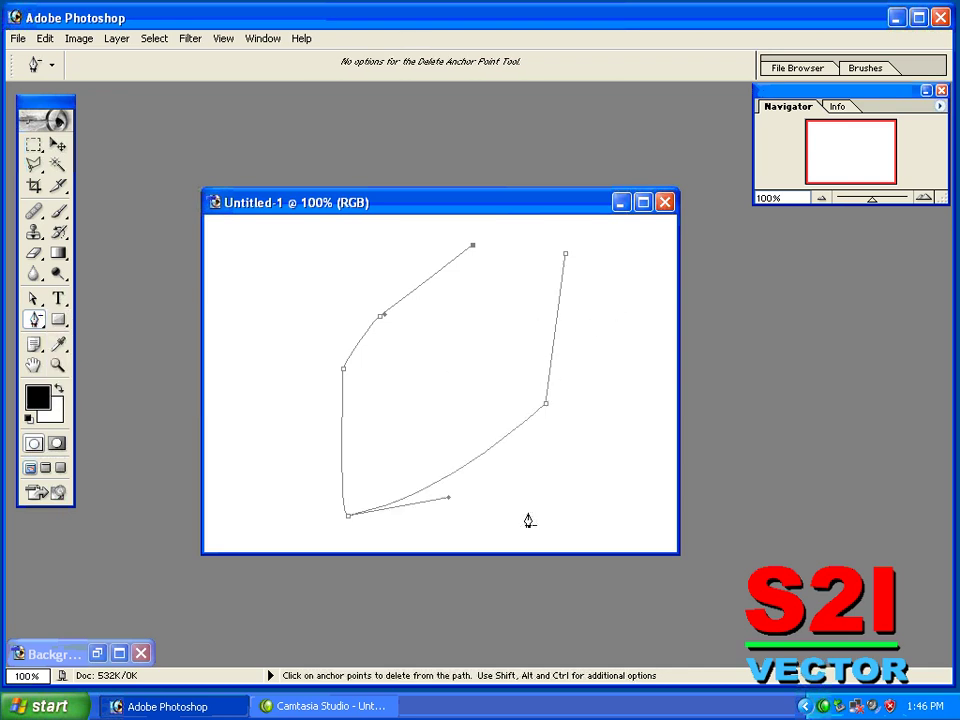
pyautogui.click(346, 517)
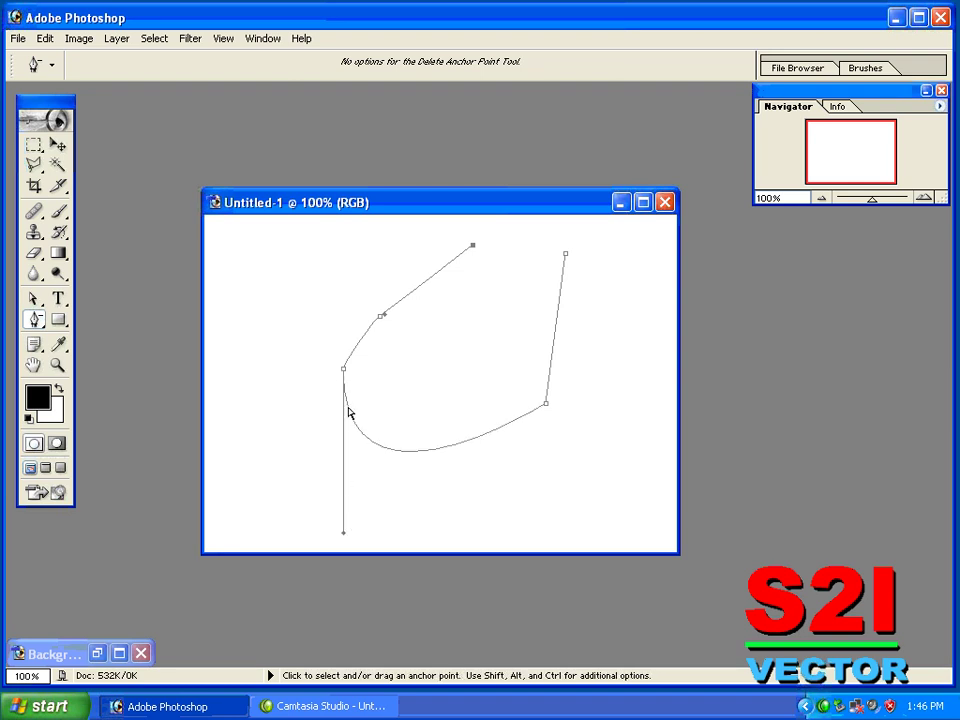
pyautogui.click(35, 321)
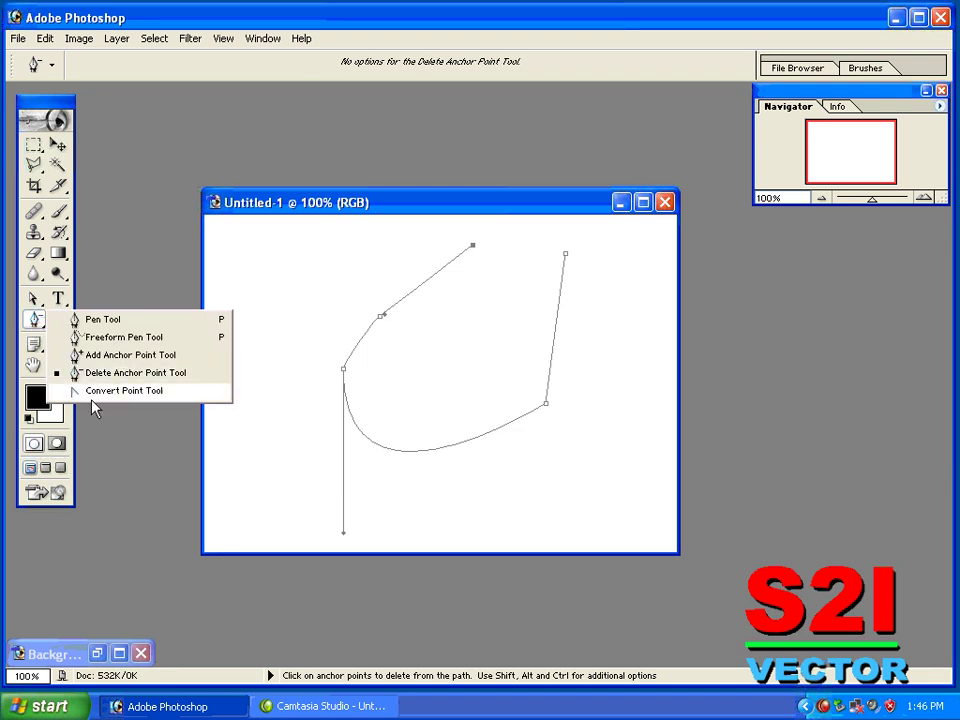
# Step: Convert the left anchor to a smooth point and pull the left curve outward
pyautogui.click(166, 400)
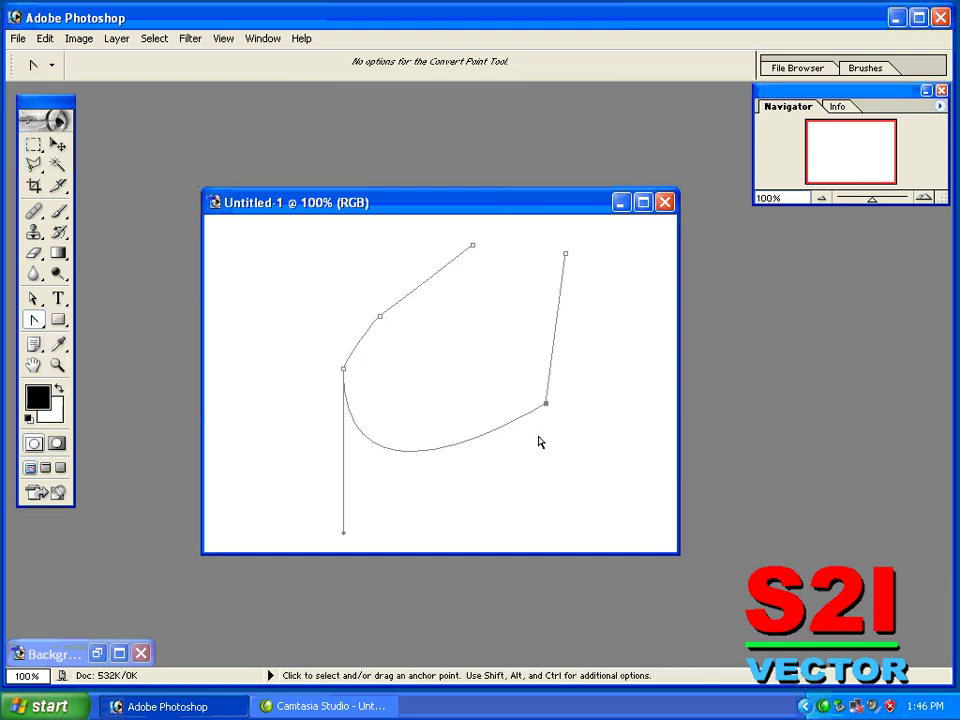
pyautogui.click(545, 403)
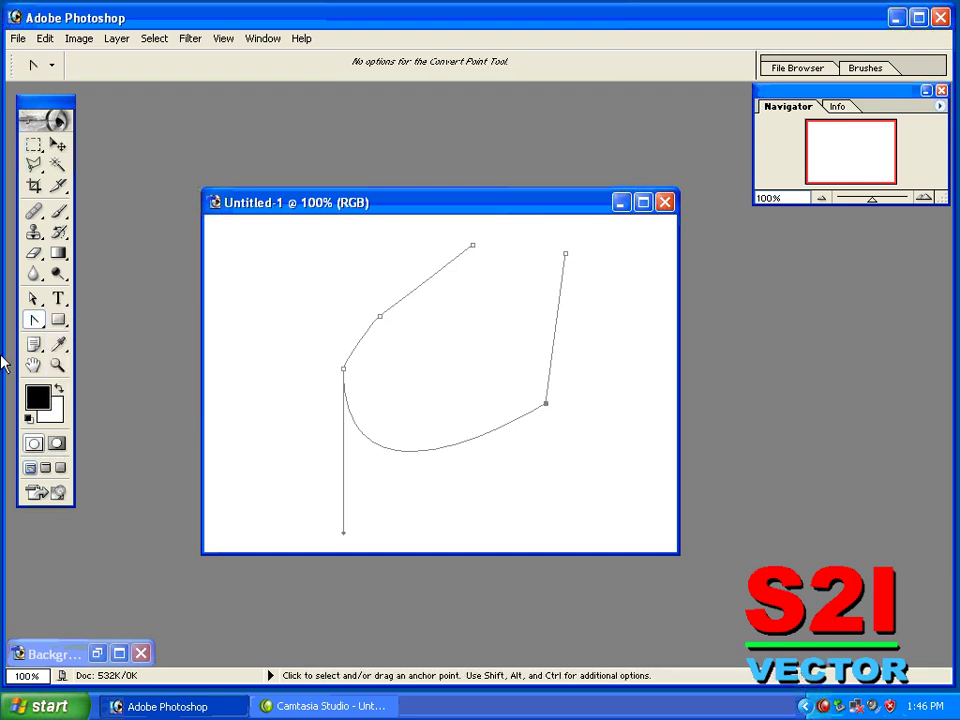
pyautogui.click(343, 369)
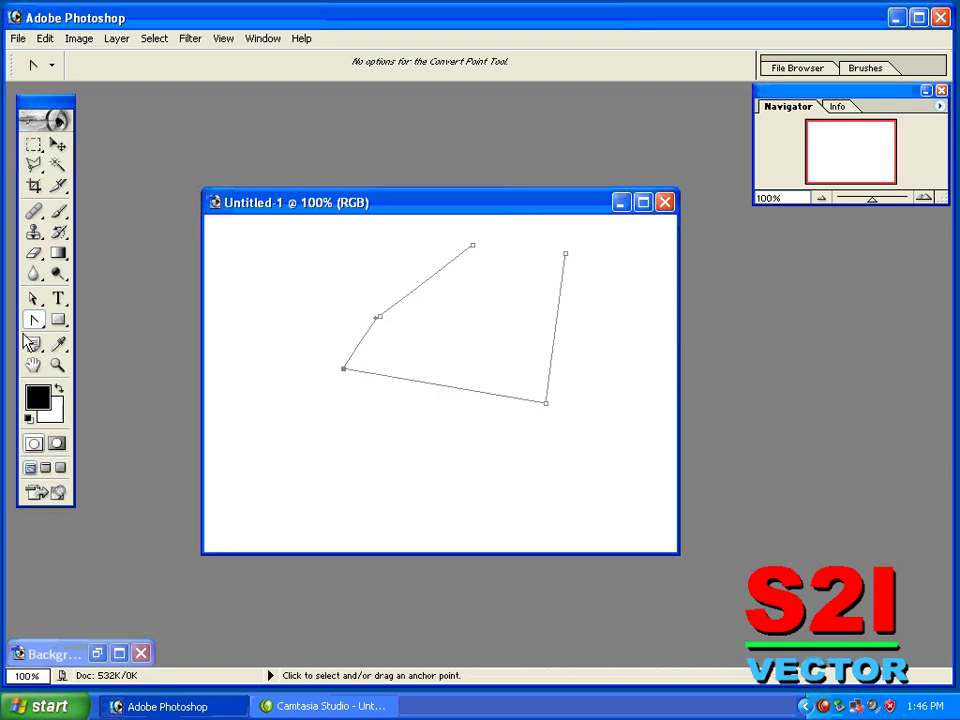
pyautogui.moveTo(343, 369); pyautogui.dragTo(343, 532)
pyautogui.click(33, 298)
pyautogui.click(78, 318)
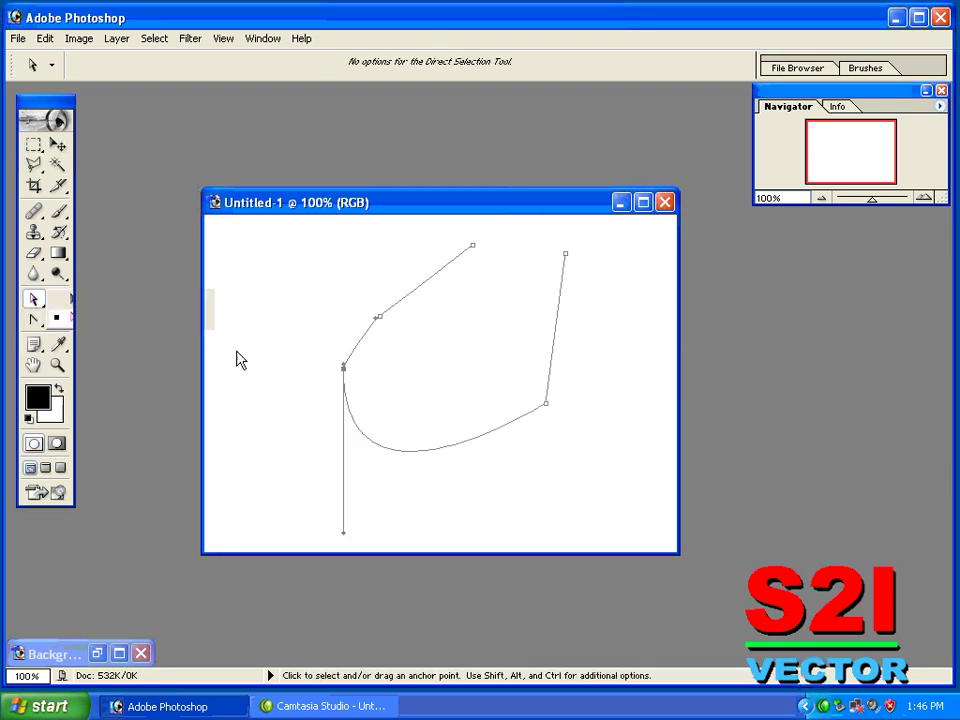
pyautogui.moveTo(345, 373)
pyautogui.mouseDown()
pyautogui.moveTo(326, 345)
pyautogui.moveTo(328, 446)
pyautogui.mouseUp()
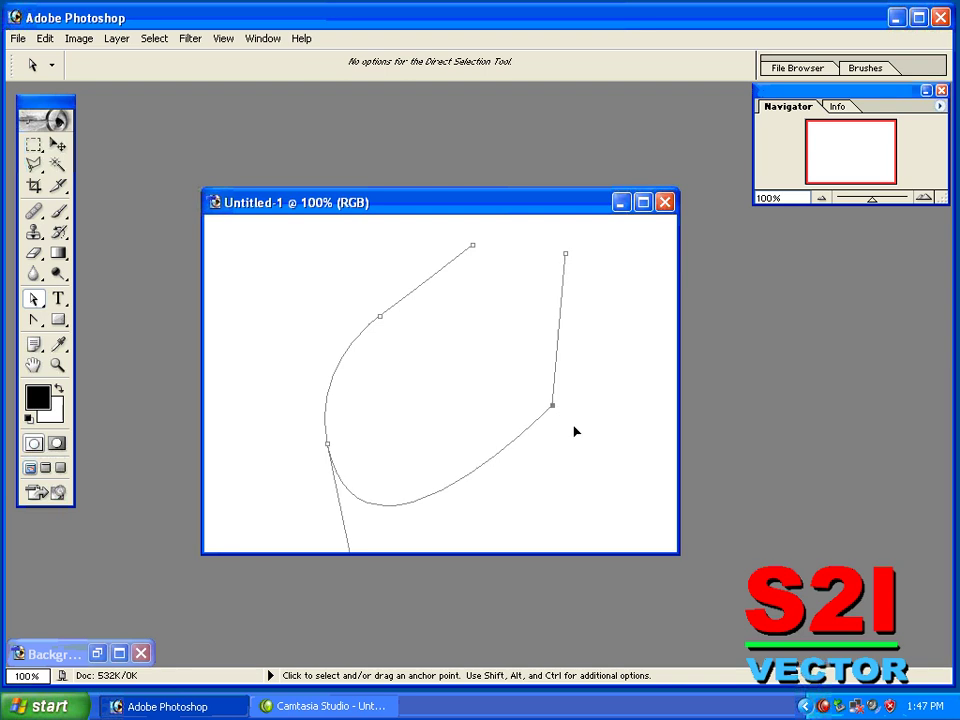
pyautogui.moveTo(547, 405); pyautogui.dragTo(548, 416)
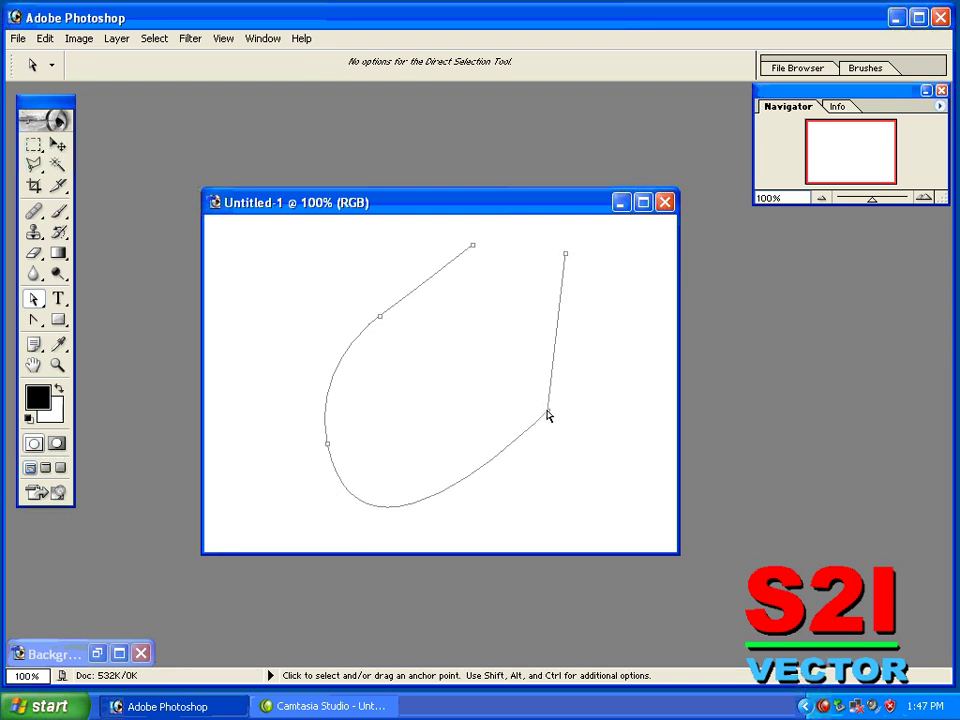
pyautogui.click(327, 445)
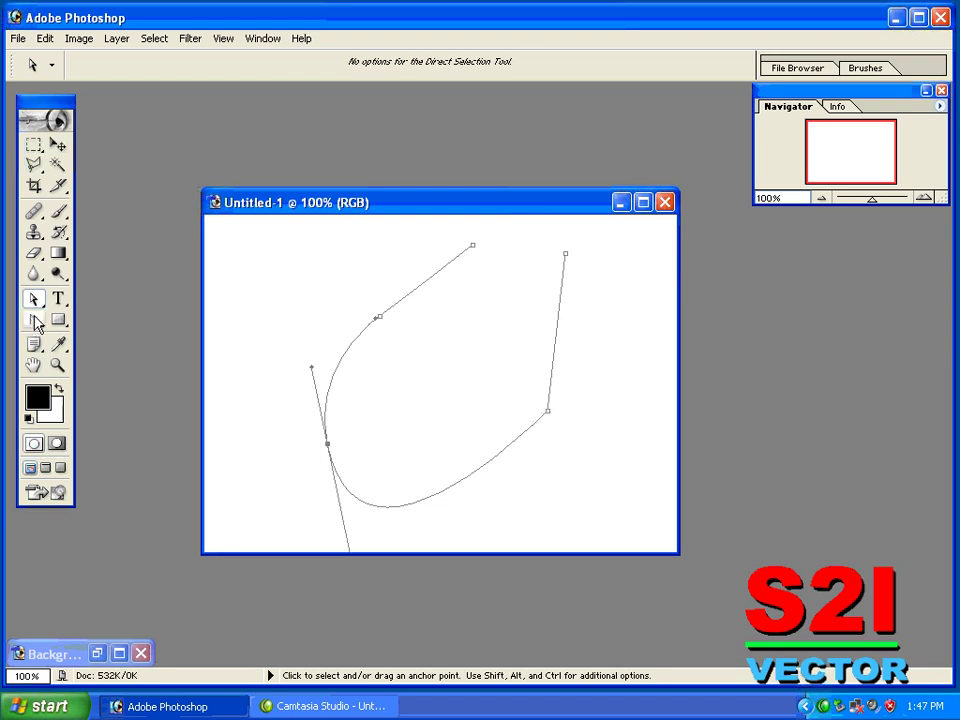
# Step: Turn the lower-right corner into a smooth curve and move that anchor right
pyautogui.moveTo(33, 319); pyautogui.dragTo(10, 372)
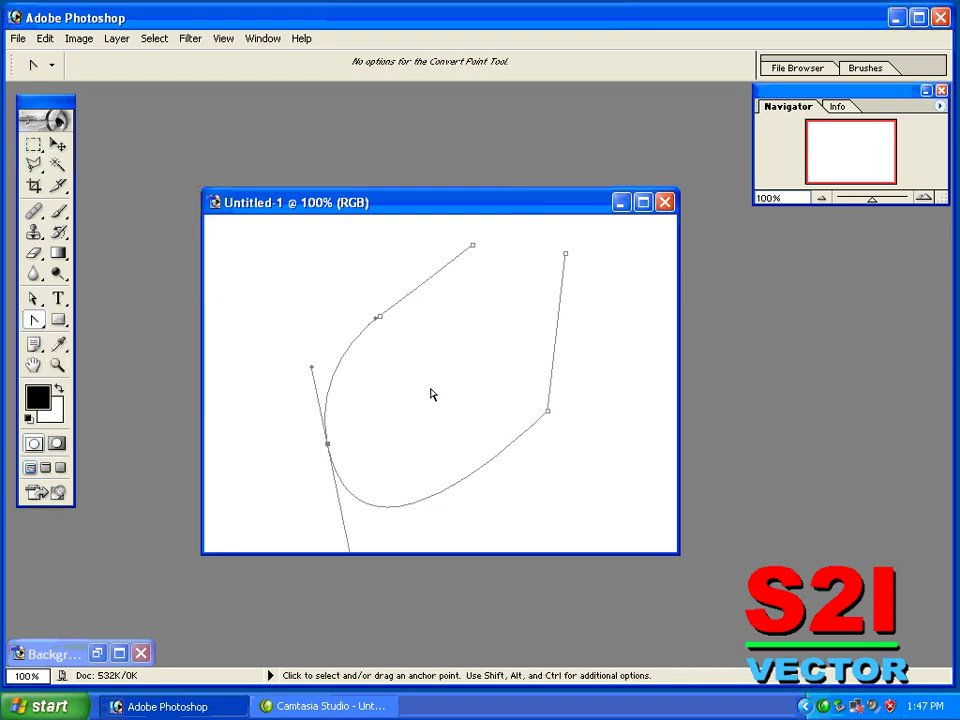
pyautogui.click(547, 412)
pyautogui.moveTo(547, 411); pyautogui.dragTo(503, 492)
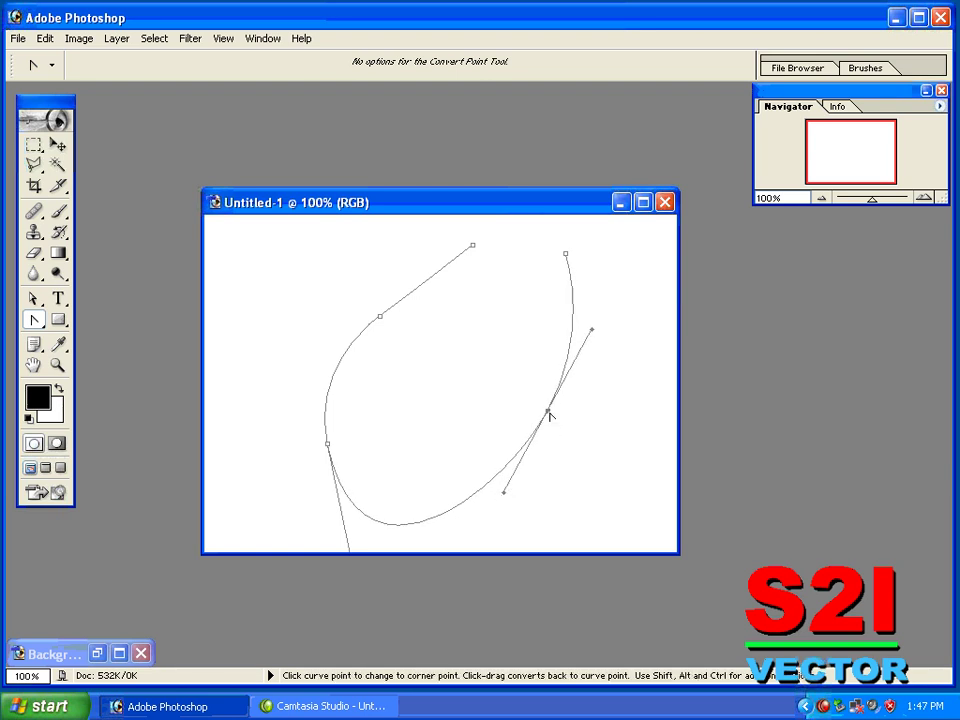
pyautogui.click(33, 298)
pyautogui.moveTo(549, 413); pyautogui.dragTo(589, 420)
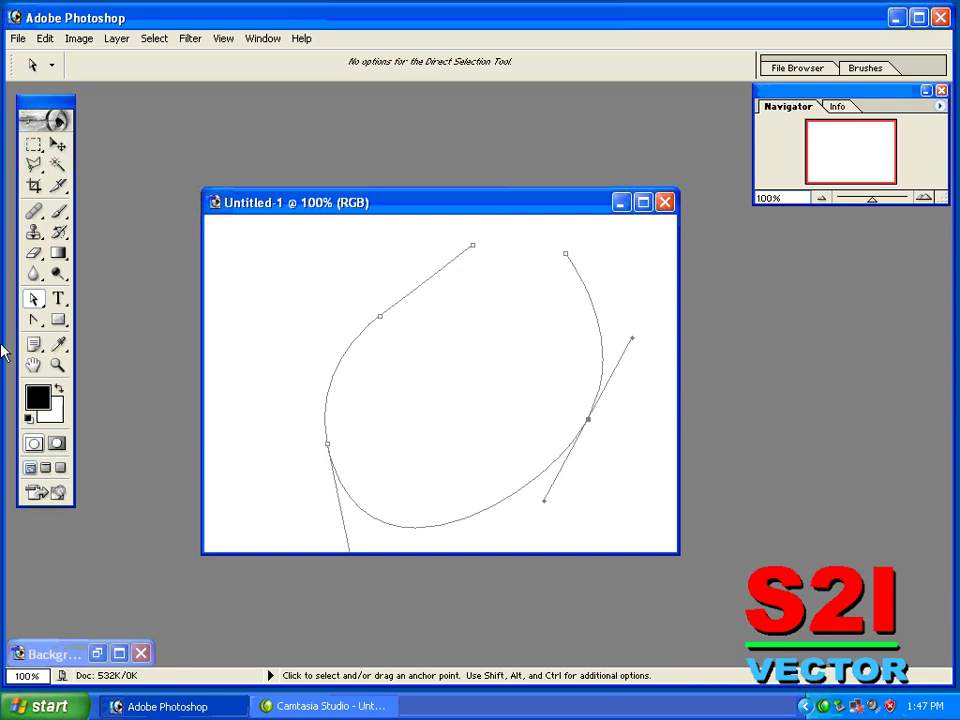
# Step: Refine the lower-right curve handles, Alt-dragging one handle inward and raising the upper-right handle
pyautogui.moveTo(33, 319); pyautogui.dragTo(150, 388)
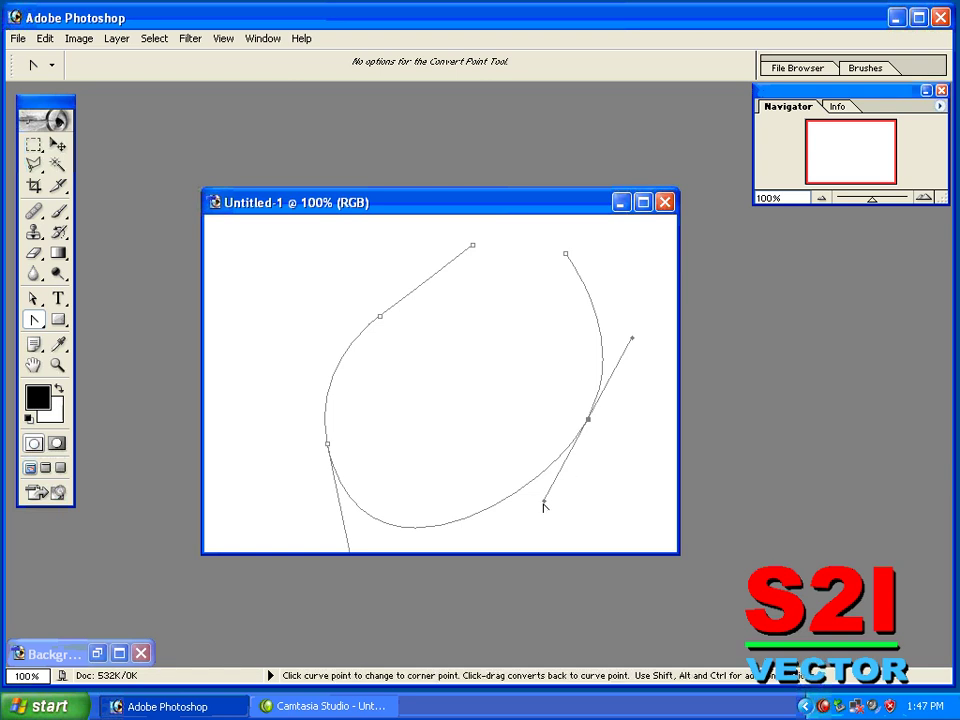
pyautogui.moveTo(31, 302); pyautogui.dragTo(140, 316)
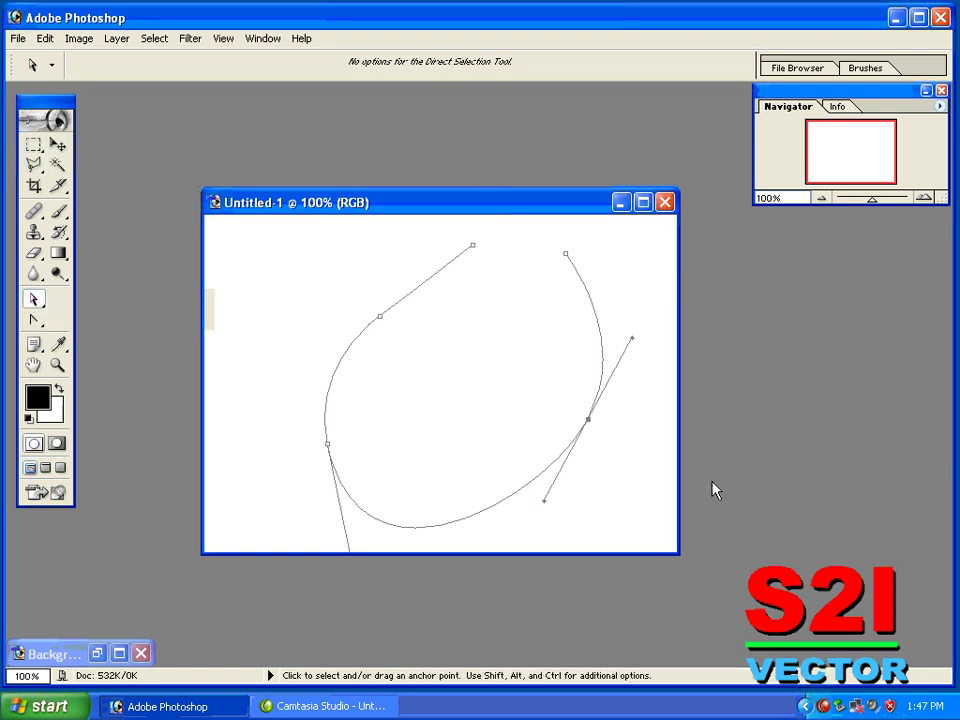
pyautogui.moveTo(544, 503)
pyautogui.mouseDown()
pyautogui.moveTo(574, 540)
pyautogui.moveTo(520, 491)
pyautogui.moveTo(526, 512)
pyautogui.mouseUp()
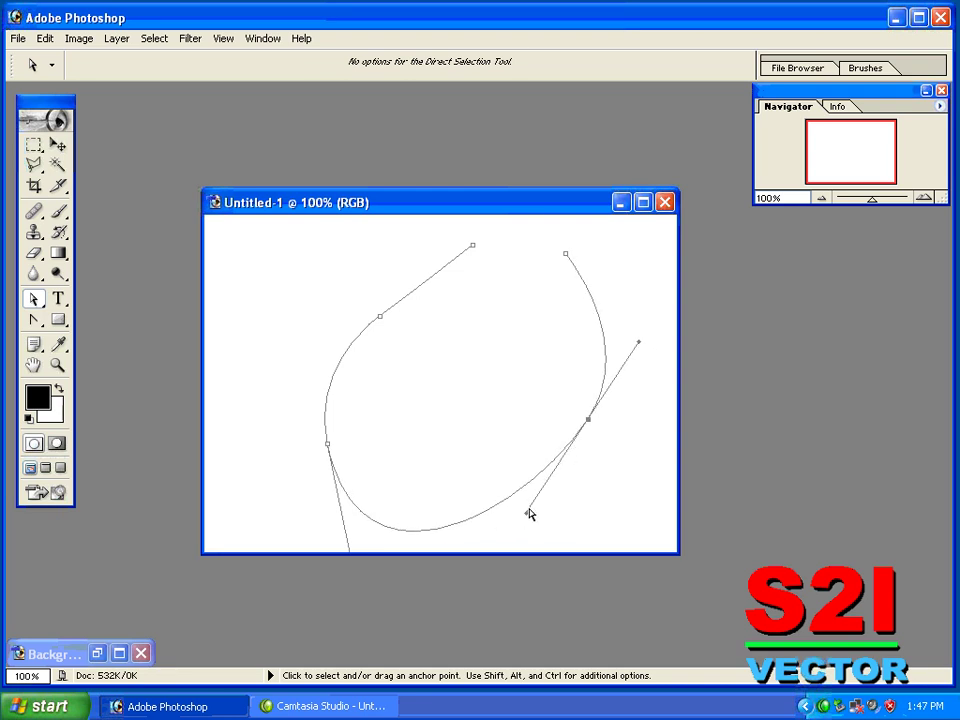
pyautogui.moveTo(528, 513); pyautogui.dragTo(544, 520)
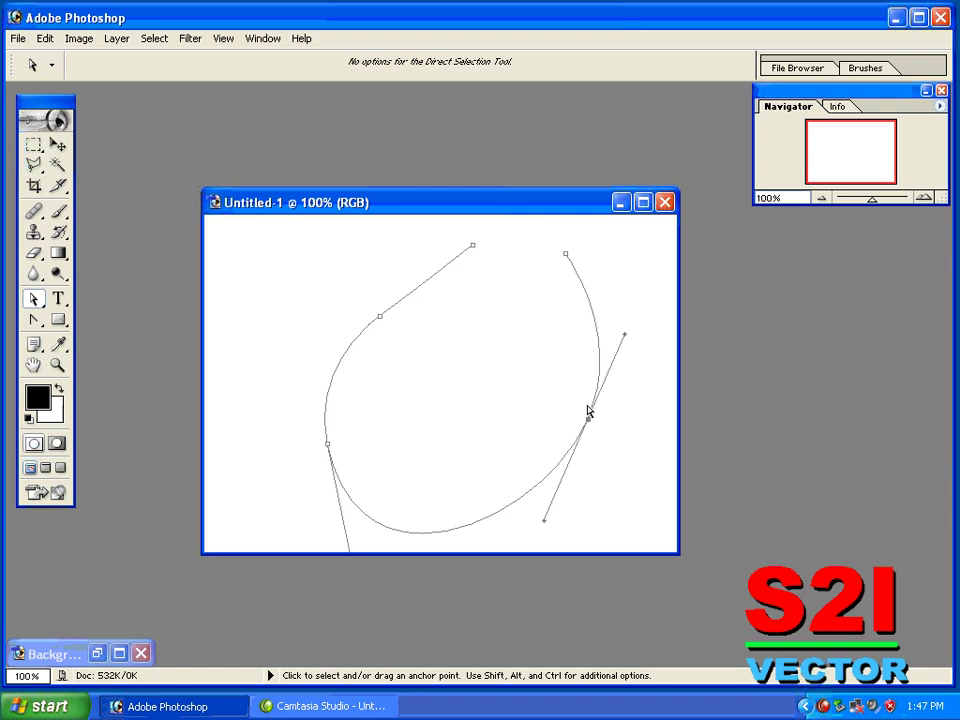
pyautogui.moveTo(546, 526); pyautogui.dragTo(532, 518)
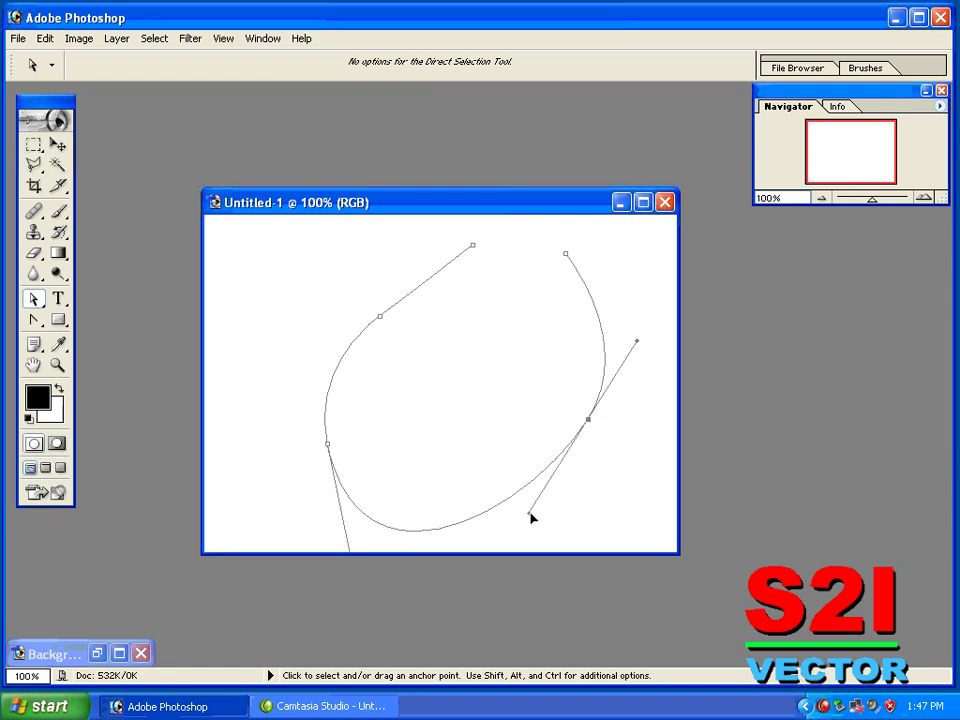
pyautogui.press('alt')
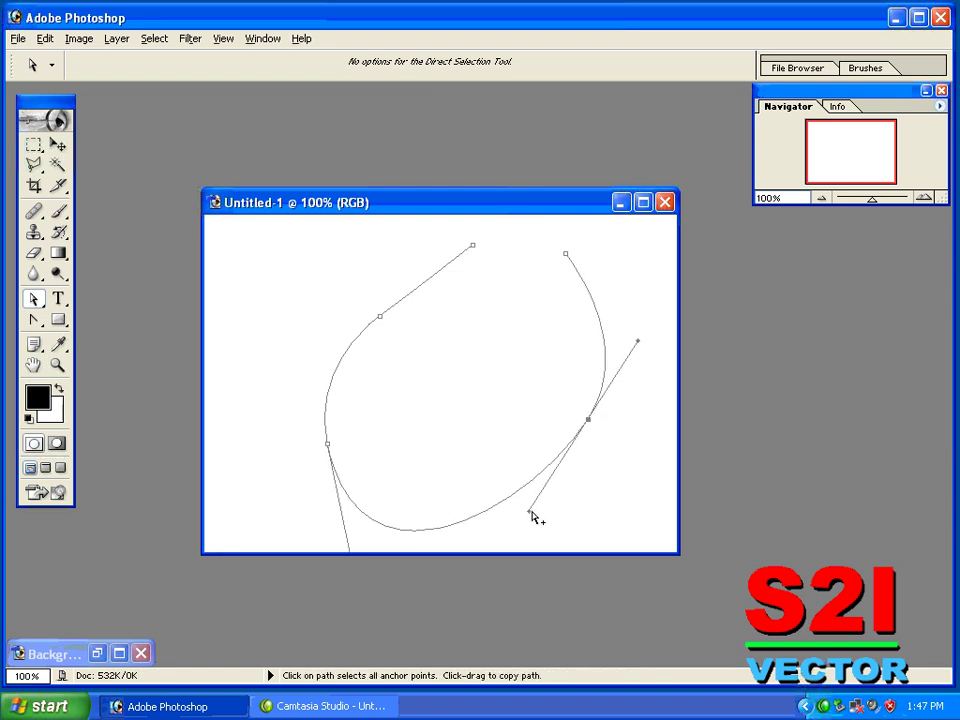
pyautogui.moveTo(529, 515)
pyautogui.mouseDown()
pyautogui.moveTo(583, 540)
pyautogui.moveTo(534, 514)
pyautogui.moveTo(419, 397)
pyautogui.mouseUp()
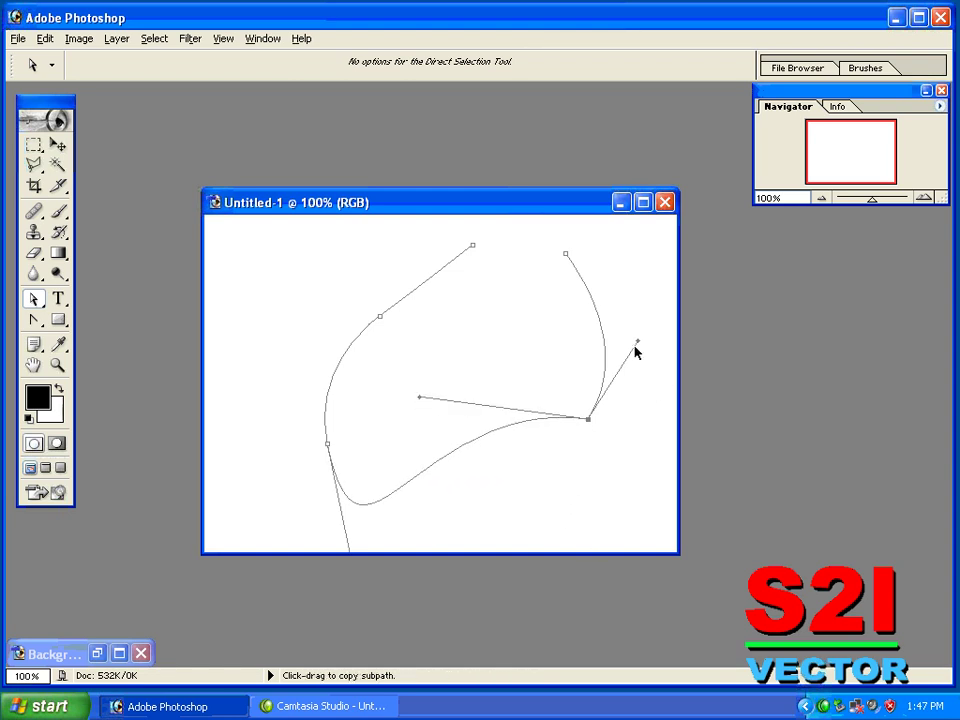
pyautogui.moveTo(634, 346)
pyautogui.mouseDown()
pyautogui.moveTo(651, 360)
pyautogui.moveTo(636, 331)
pyautogui.moveTo(677, 388)
pyautogui.moveTo(625, 314)
pyautogui.mouseUp()
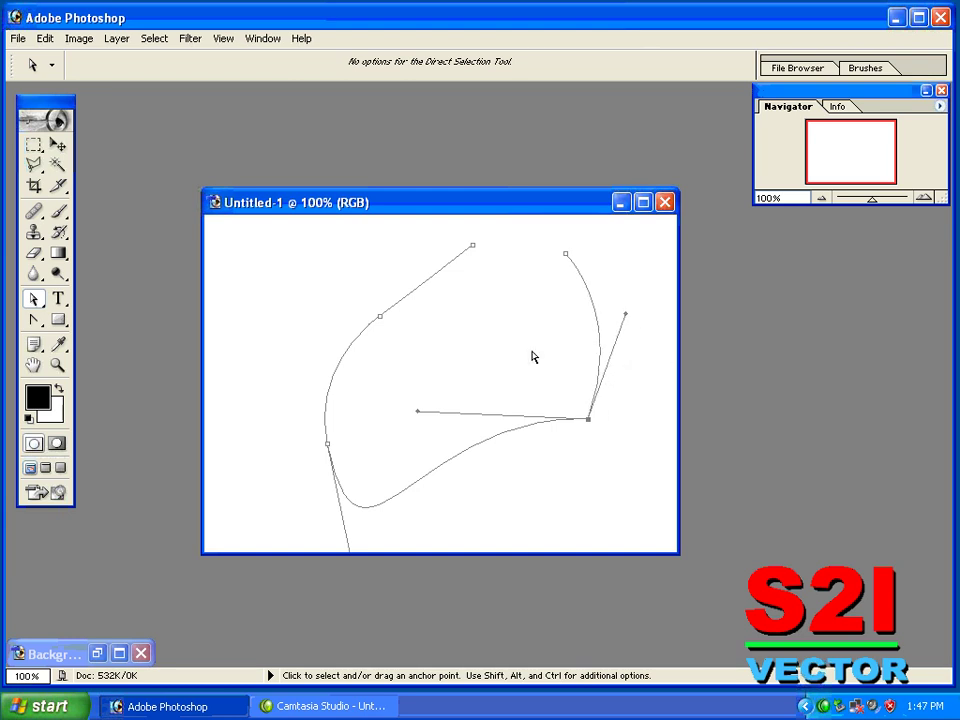
# Step: Swing the upper-right handle outward and deepen the path's bottom curve
pyautogui.keyDown('alt'); pyautogui.click(409, 411); pyautogui.keyUp('alt')
pyautogui.click(590, 420)
pyautogui.moveTo(628, 321); pyautogui.dragTo(639, 305)
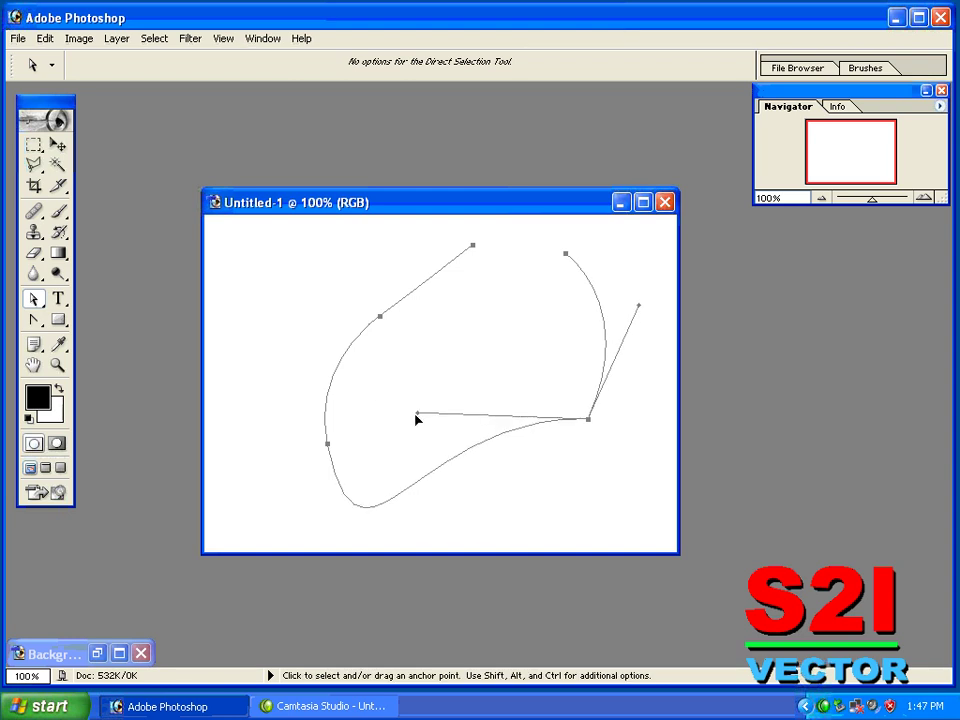
pyautogui.moveTo(417, 404); pyautogui.dragTo(384, 457)
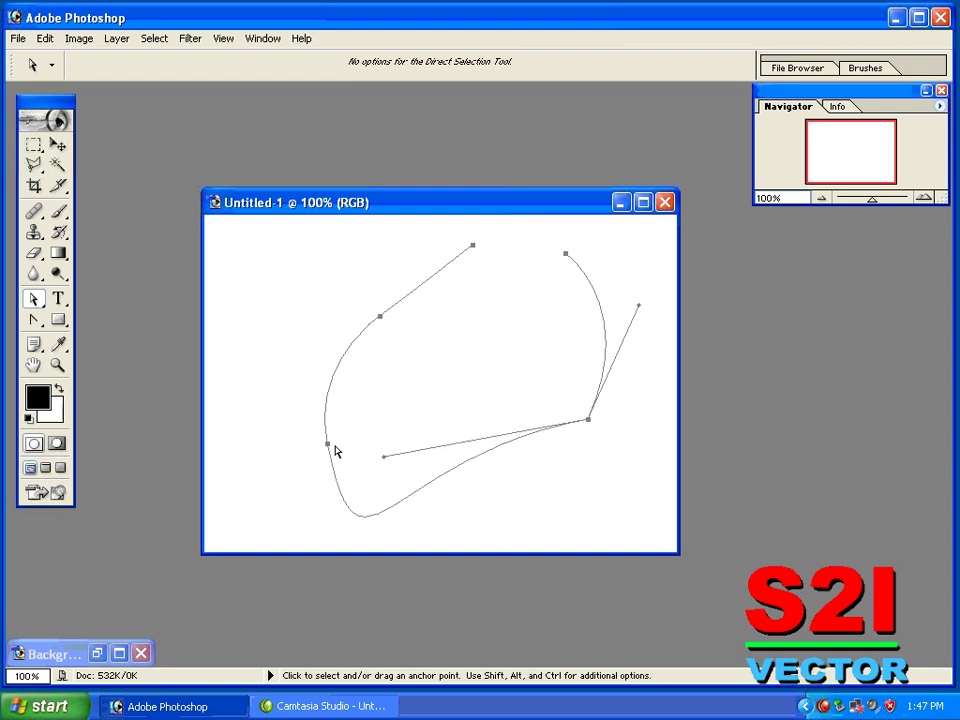
pyautogui.click(34, 319)
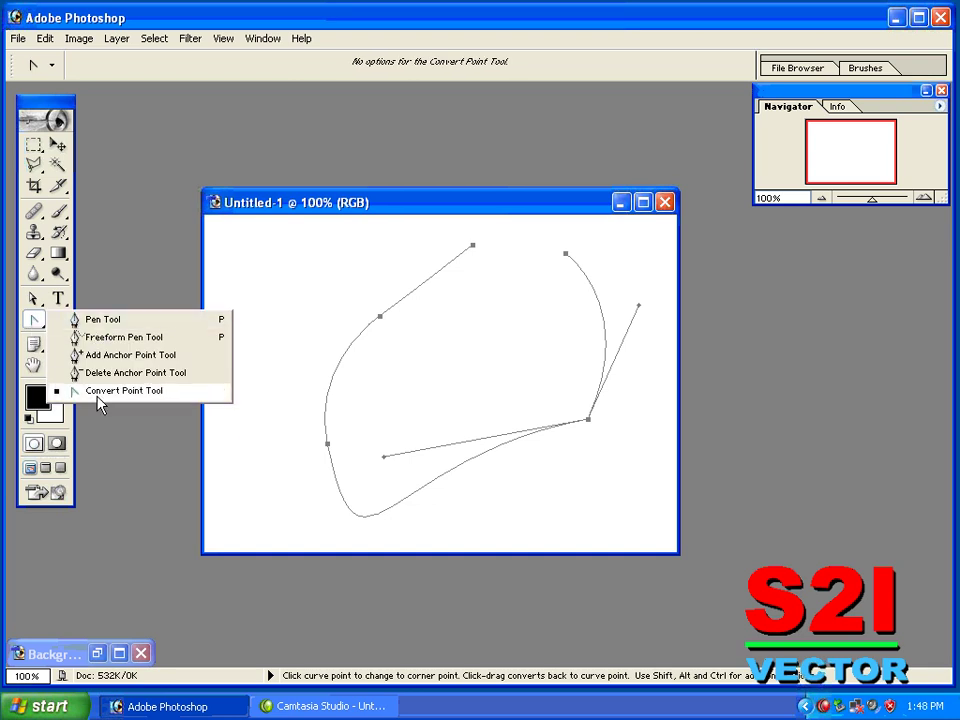
pyautogui.click(100, 391)
pyautogui.keyDown('ctrl'); pyautogui.click(669, 459); pyautogui.keyUp('ctrl')
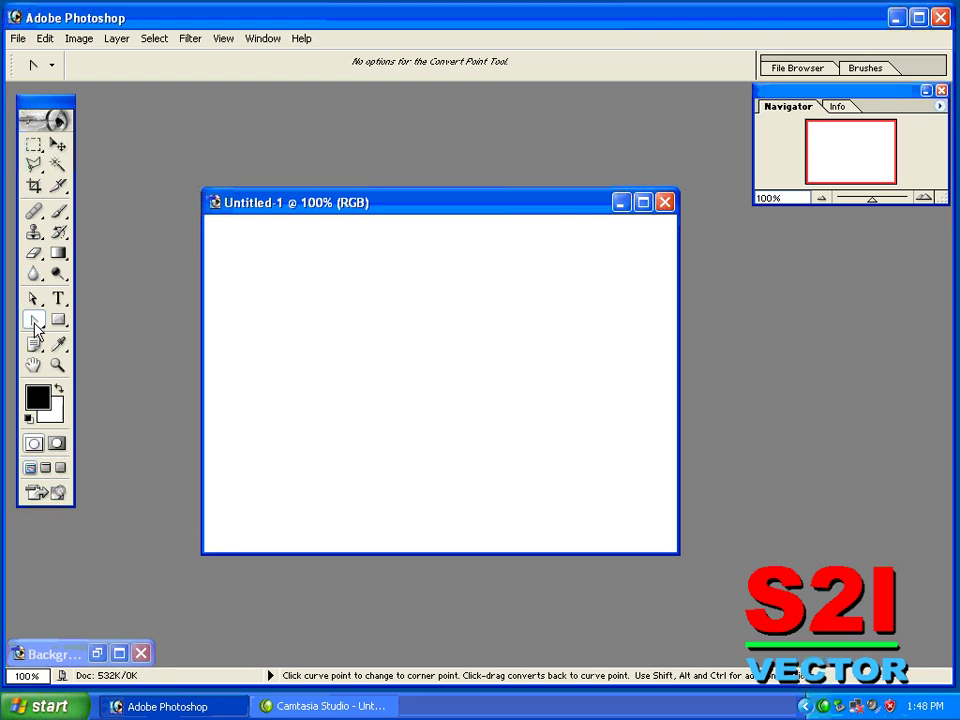
pyautogui.moveTo(34, 328); pyautogui.dragTo(88, 317)
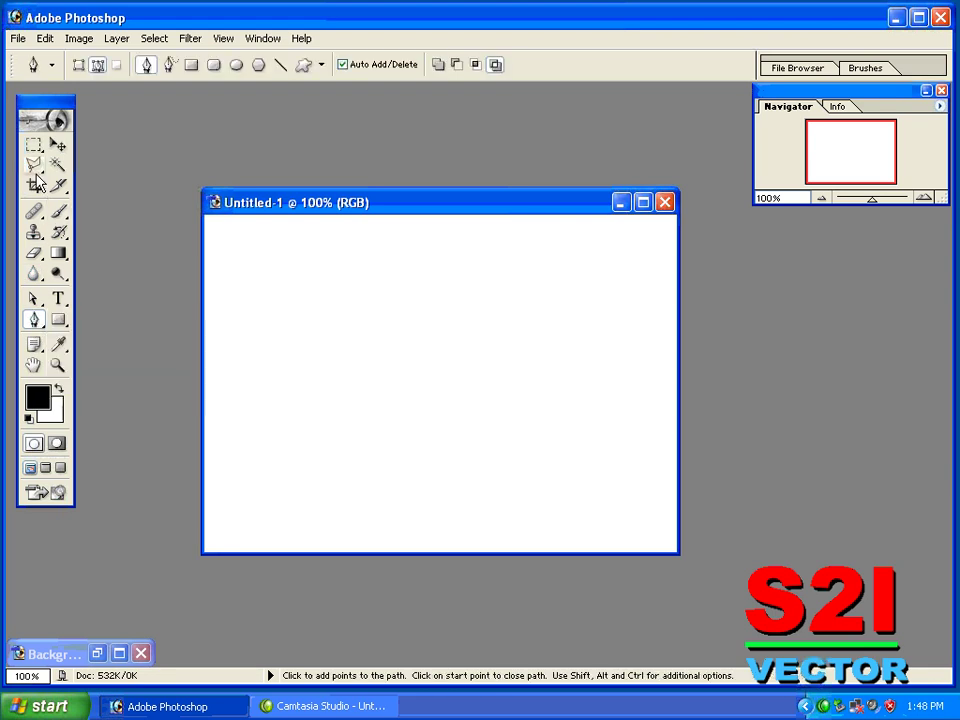
pyautogui.moveTo(36, 172); pyautogui.dragTo(107, 183)
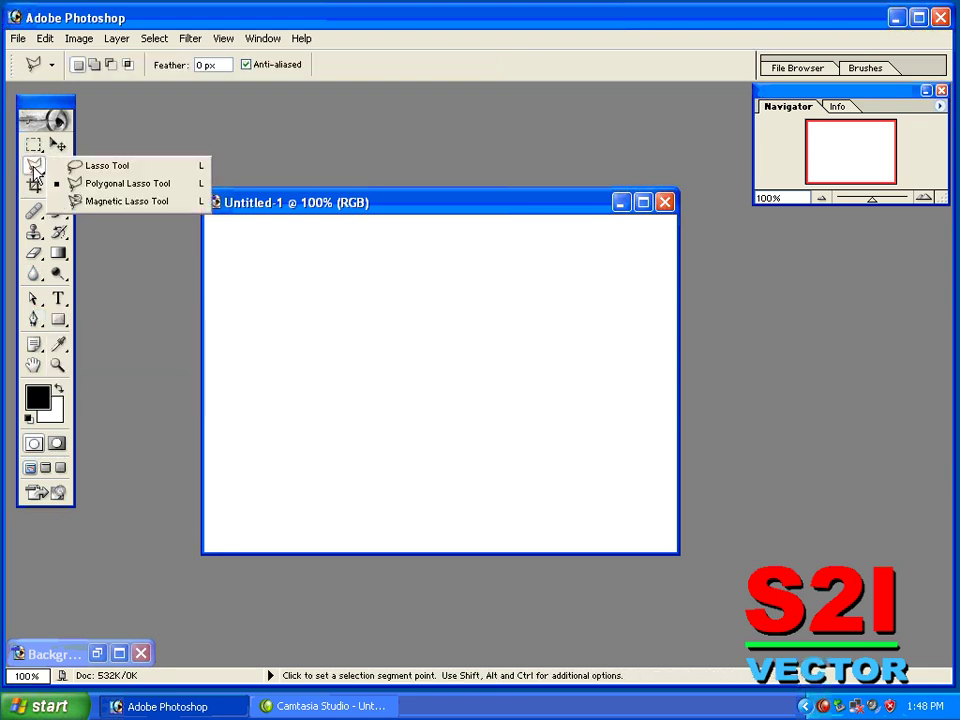
pyautogui.click(478, 285)
pyautogui.click(560, 437)
pyautogui.click(377, 472)
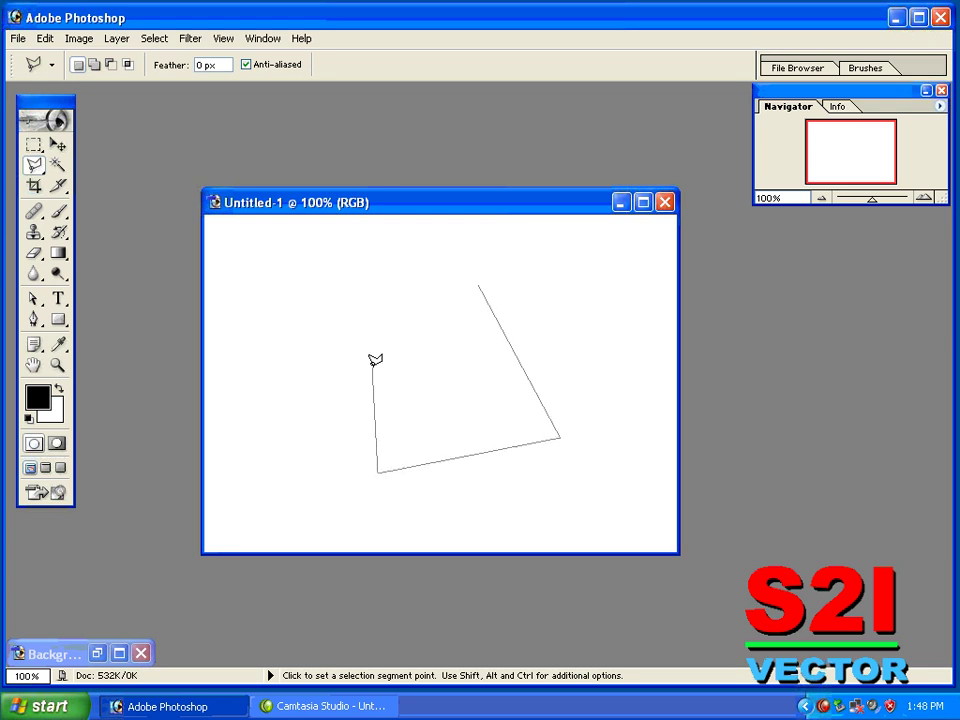
pyautogui.click(375, 358)
pyautogui.click(478, 286)
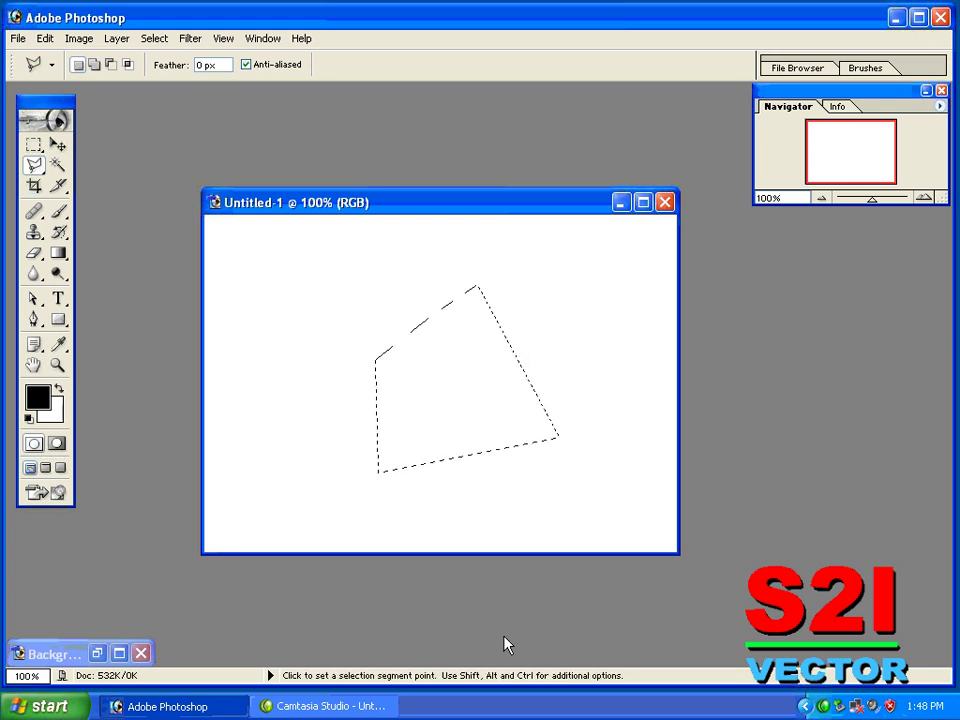
pyautogui.hotkey('alt', 'BackSpace')
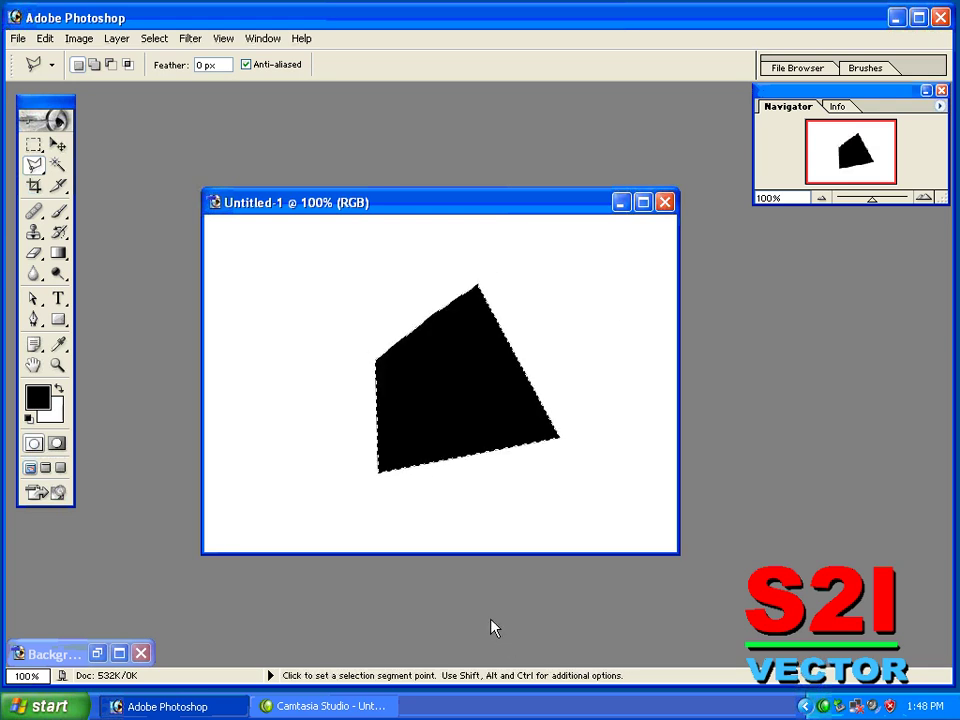
pyautogui.hotkey('ctrl', 'z')
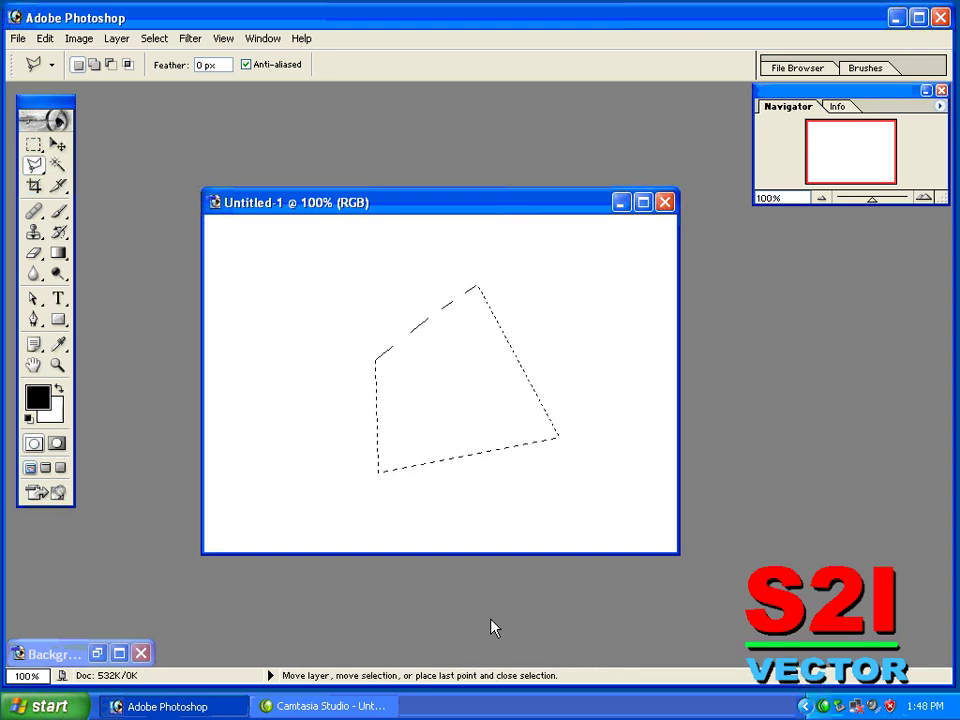
pyautogui.hotkey('ctrl', 'd')
pyautogui.click(34, 318)
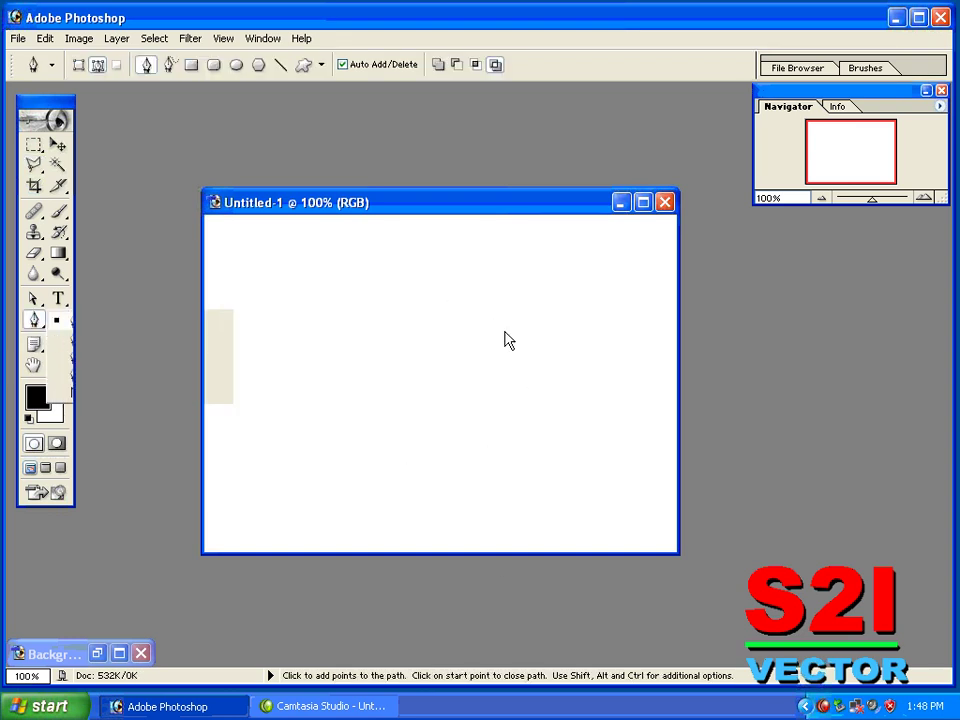
pyautogui.click(513, 296)
pyautogui.click(573, 501)
pyautogui.click(374, 489)
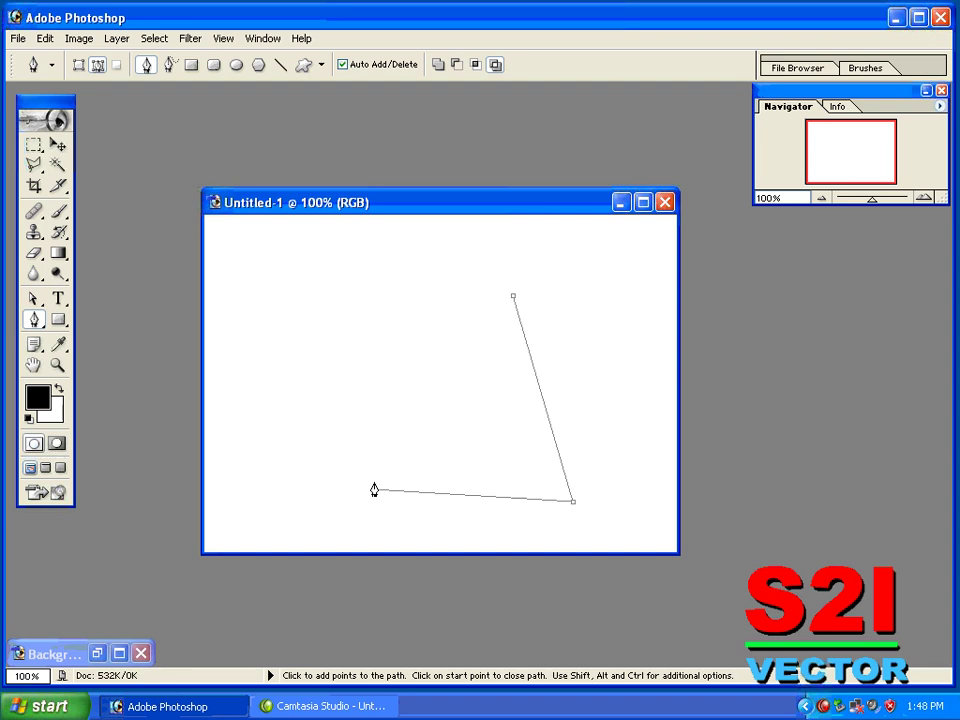
pyautogui.click(375, 378)
pyautogui.click(321, 322)
pyautogui.click(392, 271)
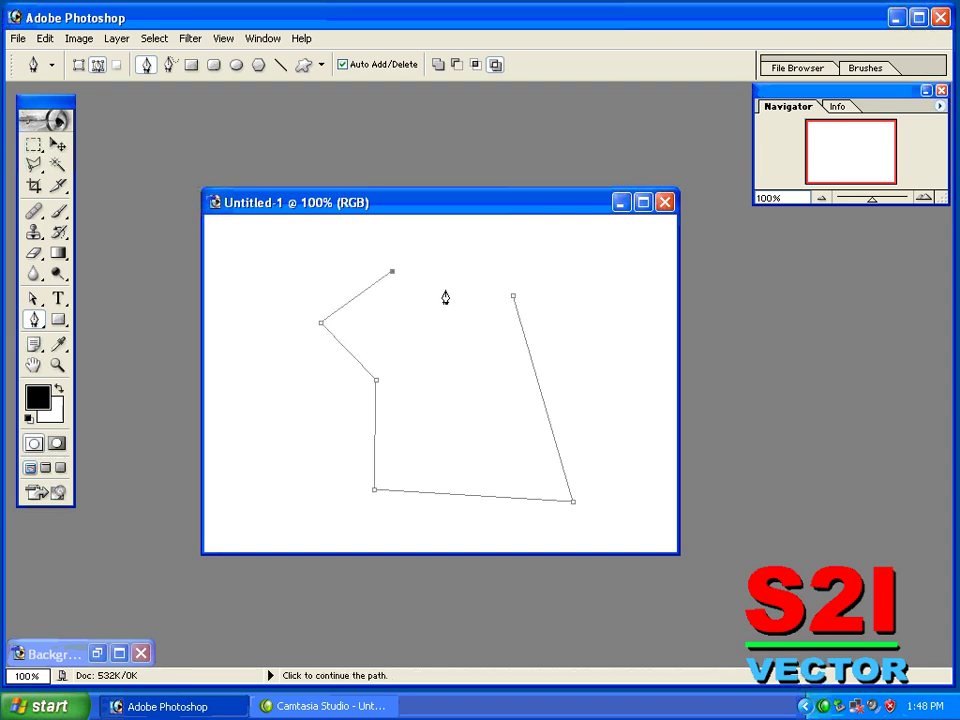
pyautogui.click(513, 297)
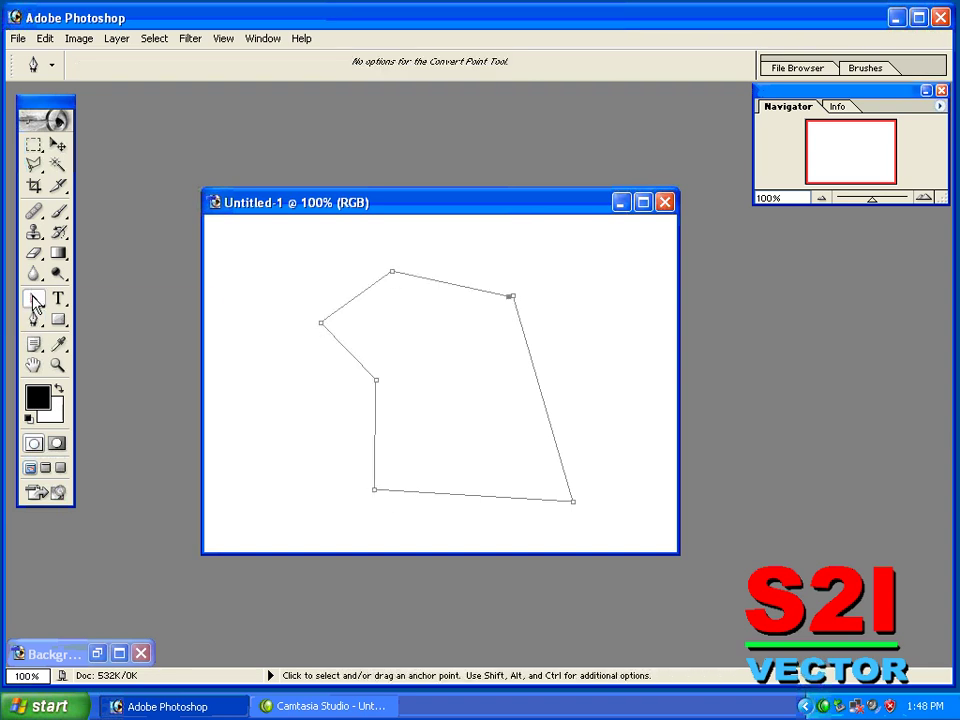
pyautogui.moveTo(33, 298); pyautogui.dragTo(100, 330)
pyautogui.click(97, 322)
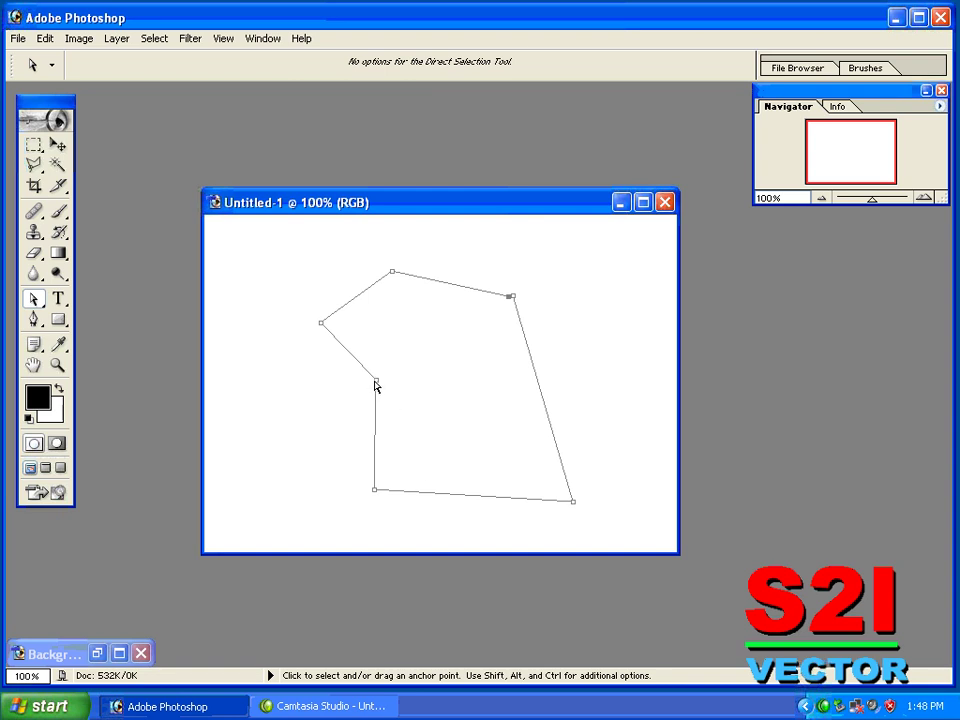
pyautogui.moveTo(375, 386); pyautogui.dragTo(258, 450)
pyautogui.click(34, 167)
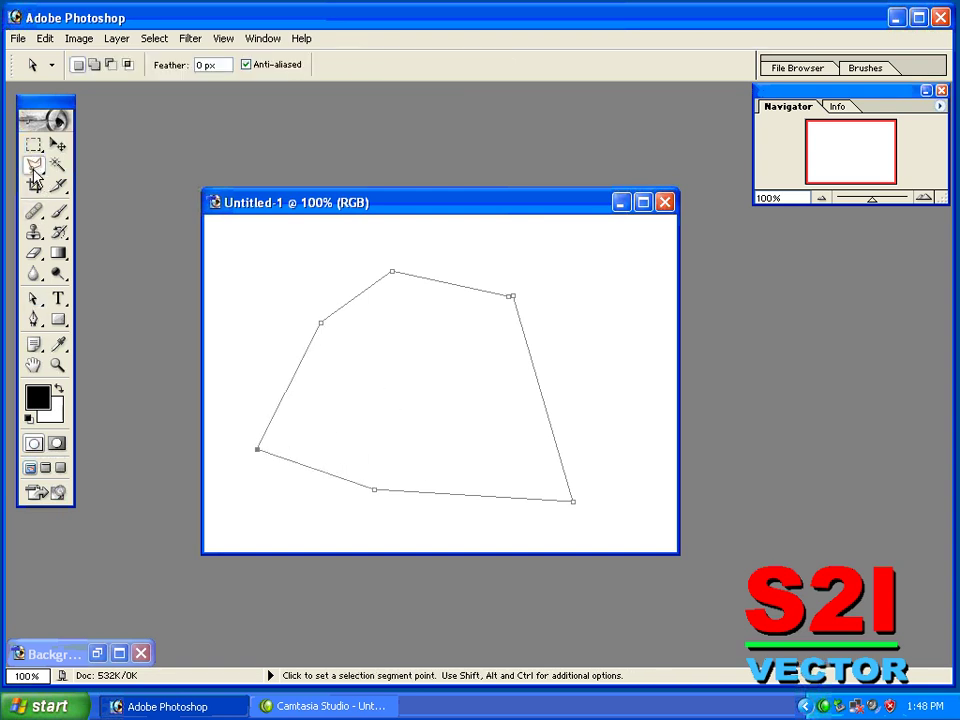
pyautogui.moveTo(34, 167); pyautogui.dragTo(128, 182)
pyautogui.click(296, 242)
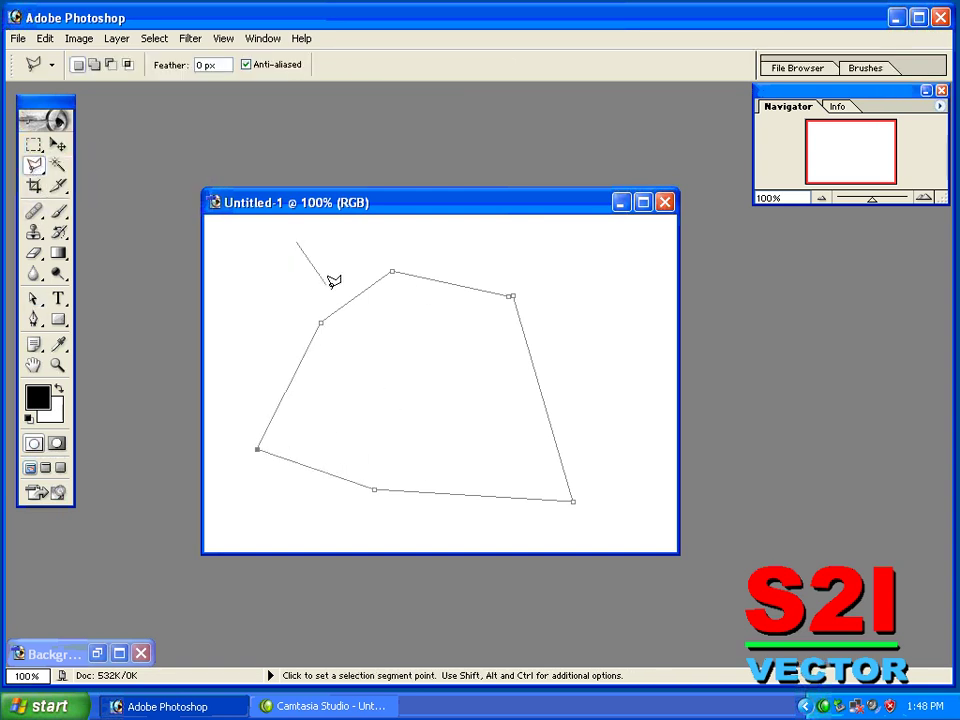
pyautogui.click(418, 345)
pyautogui.click(394, 374)
pyautogui.click(235, 411)
pyautogui.click(242, 337)
pyautogui.click(260, 290)
pyautogui.click(276, 256)
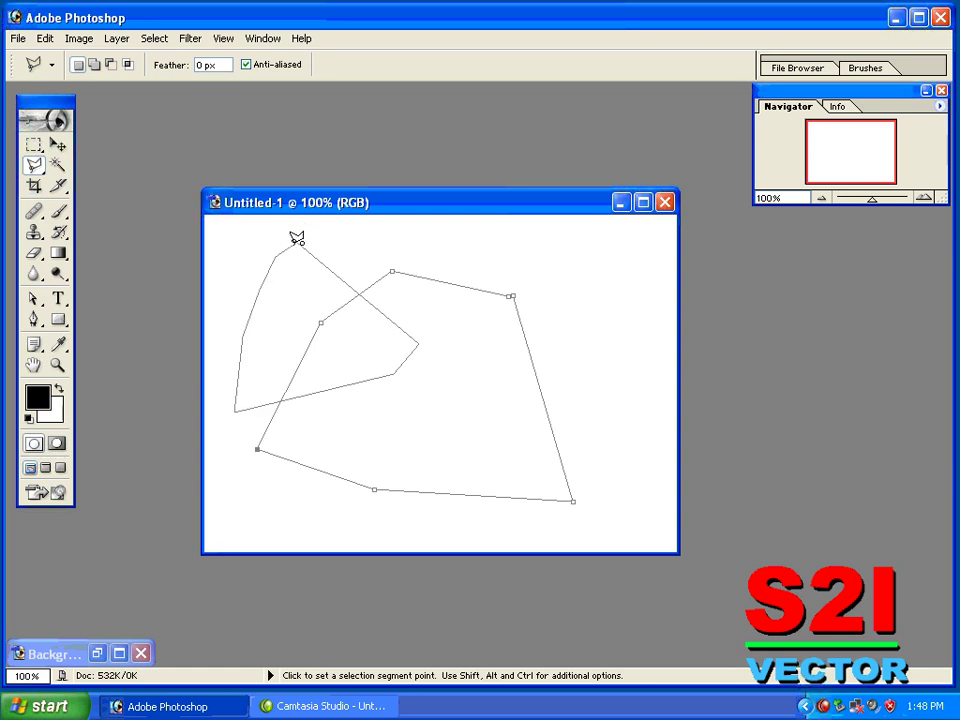
pyautogui.click(296, 241)
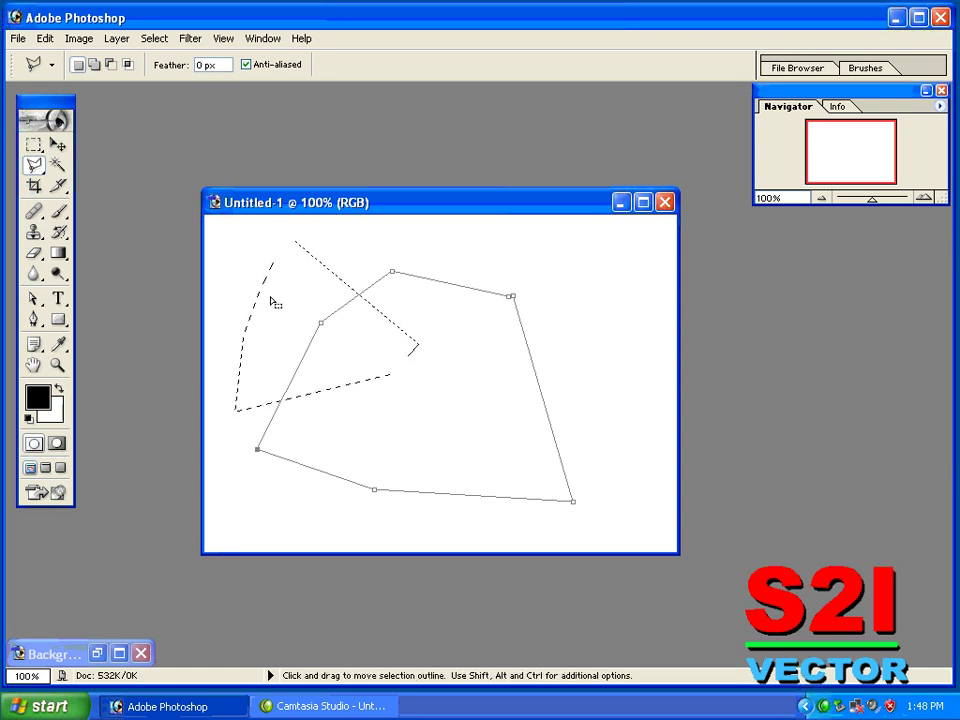
pyautogui.click(272, 289)
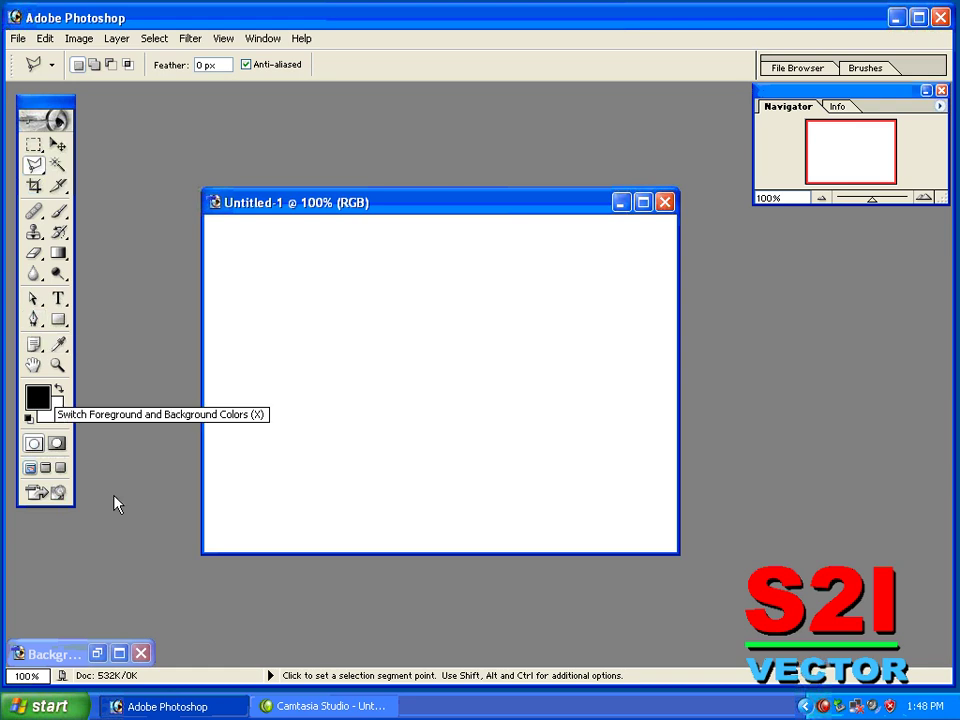
pyautogui.click(96, 654)
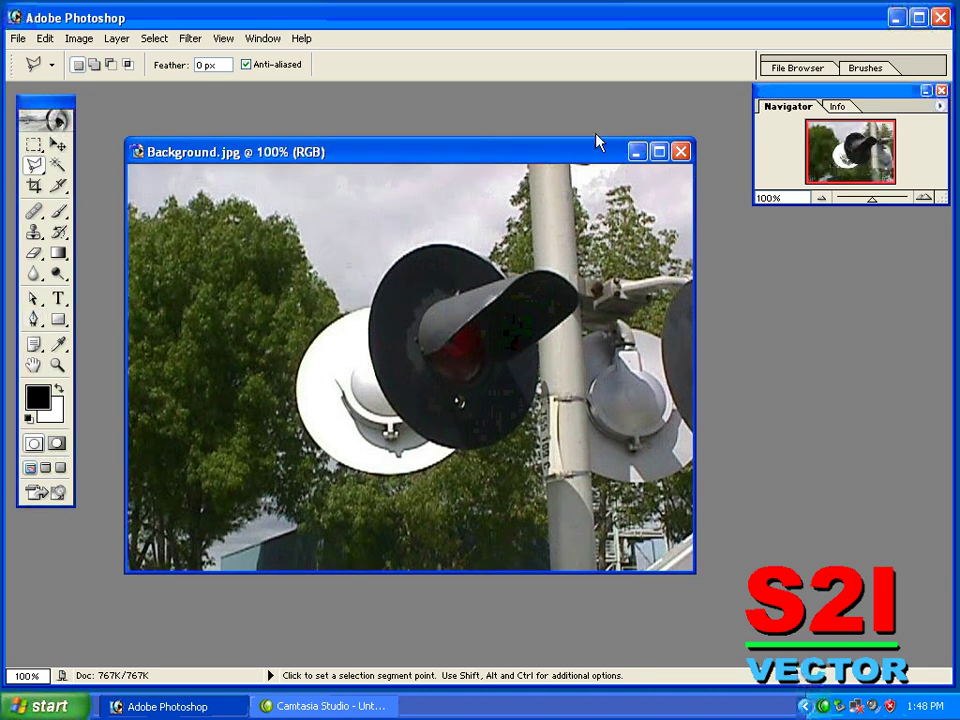
pyautogui.click(636, 153)
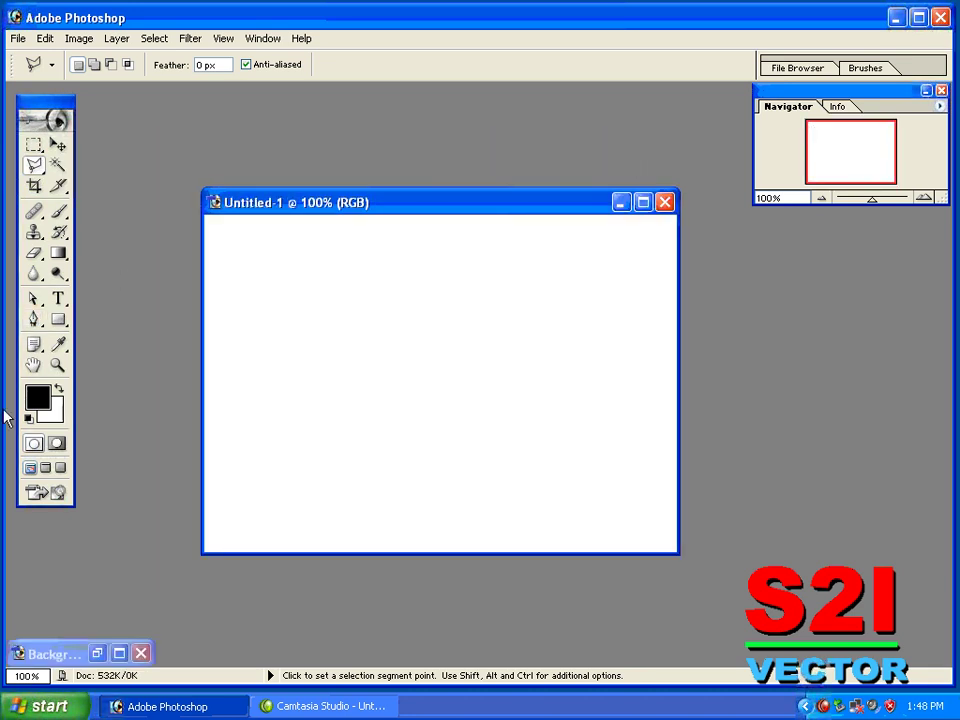
pyautogui.click(95, 65)
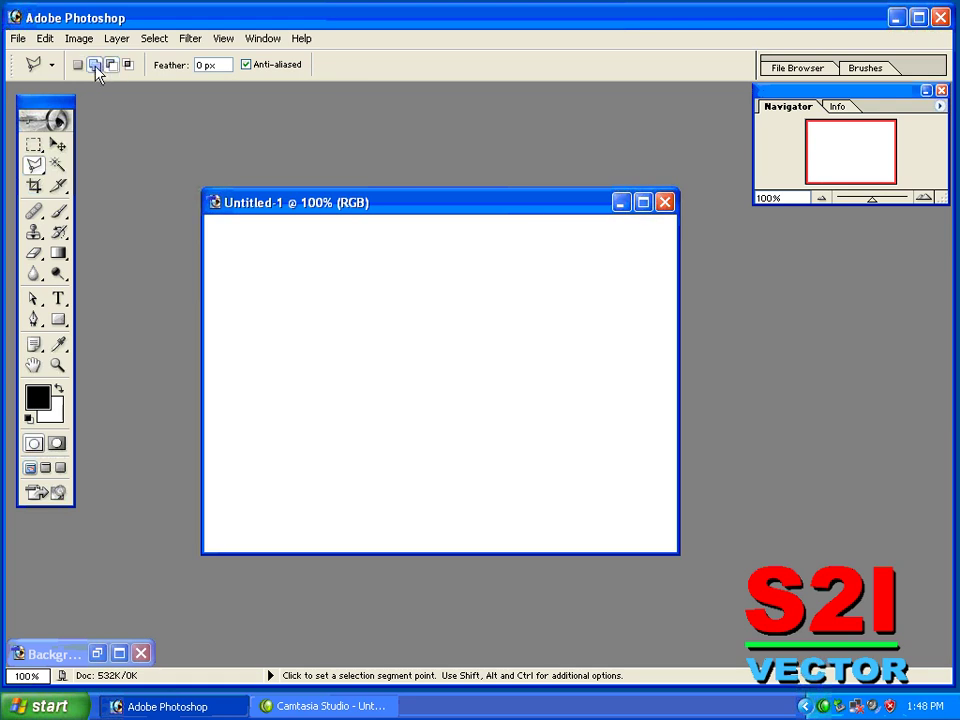
pyautogui.click(110, 67)
pyautogui.click(34, 318)
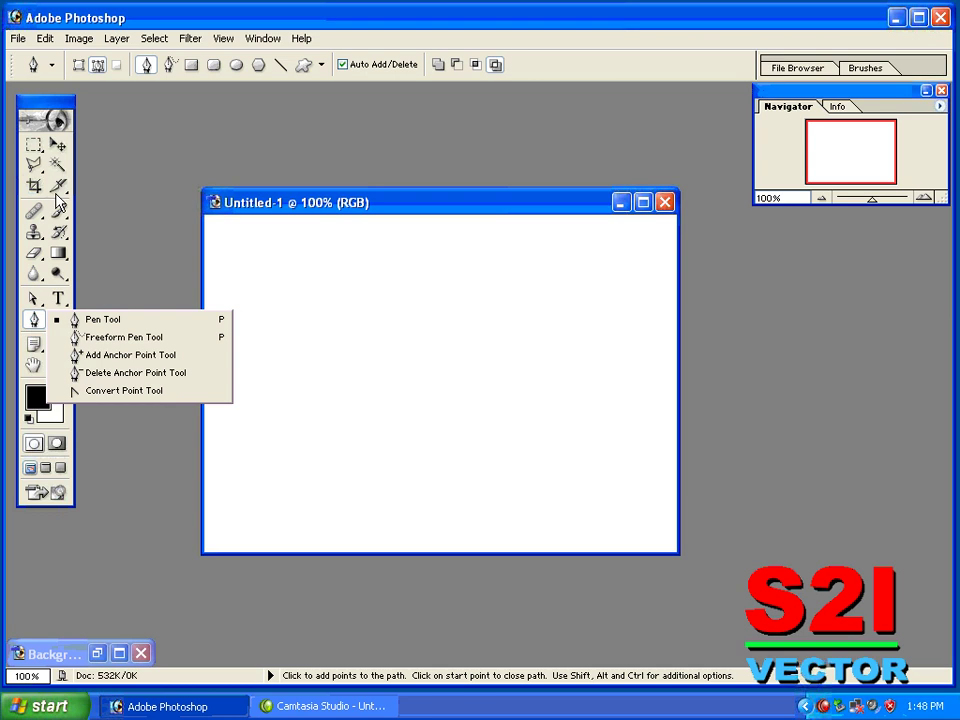
# Step: In Shape Layers mode, draw a closed six-corner black Pen shape near the canvas centre
pyautogui.click(78, 65)
pyautogui.click(97, 65)
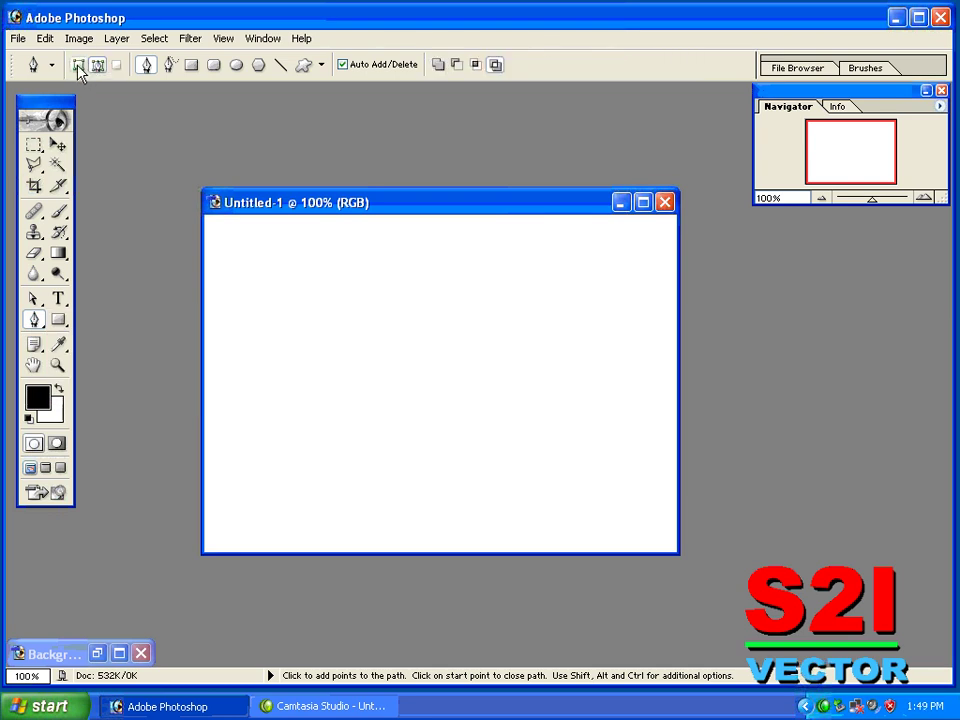
pyautogui.click(78, 65)
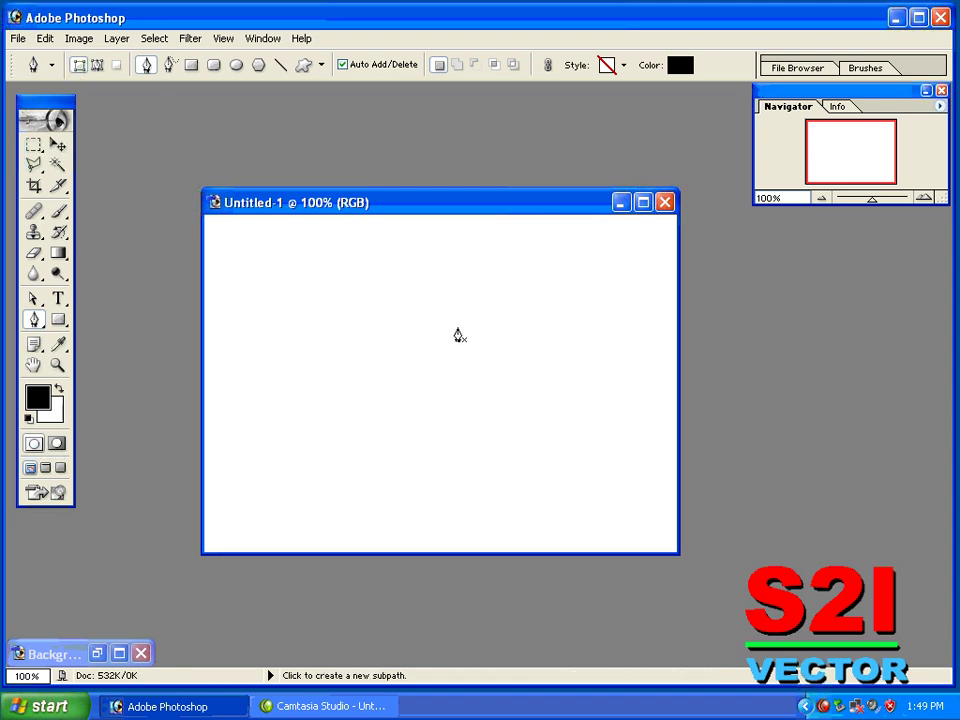
pyautogui.click(466, 298)
pyautogui.click(521, 446)
pyautogui.click(398, 480)
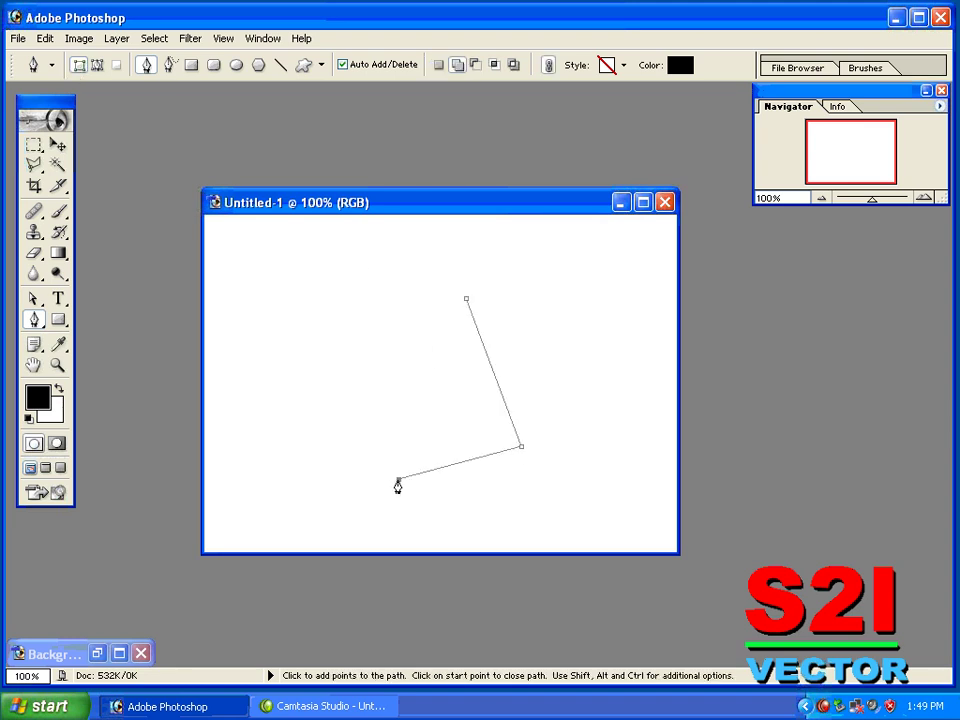
pyautogui.click(336, 383)
pyautogui.click(384, 274)
pyautogui.click(432, 247)
pyautogui.click(466, 298)
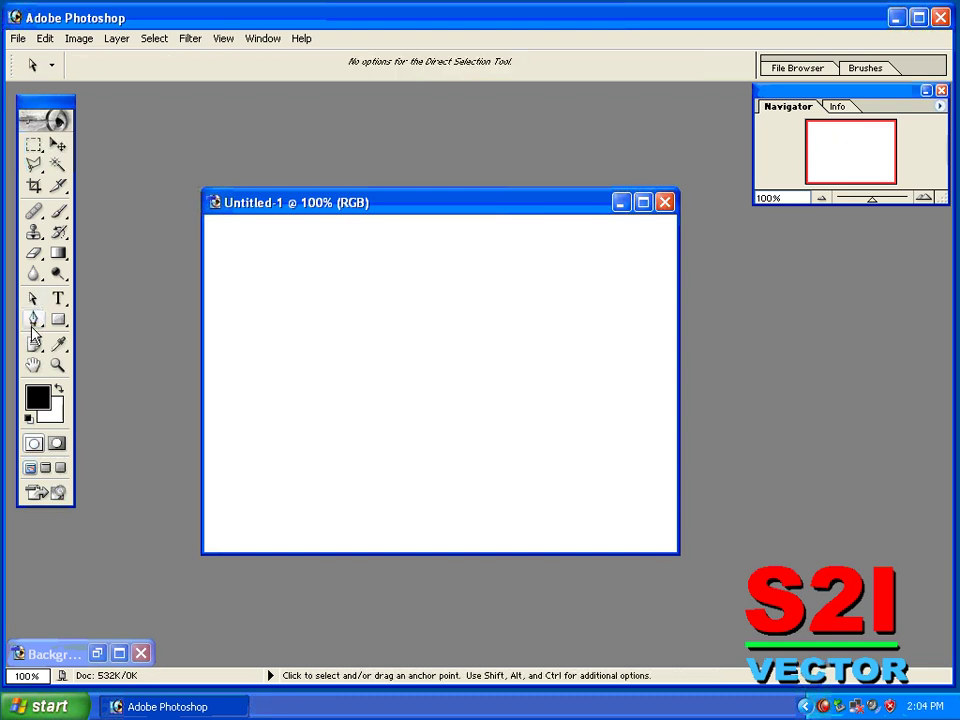
# Step: Redraw the black shape as a five-corner pentagon with the standard Pen, finishing with Enter
pyautogui.click(34, 320)
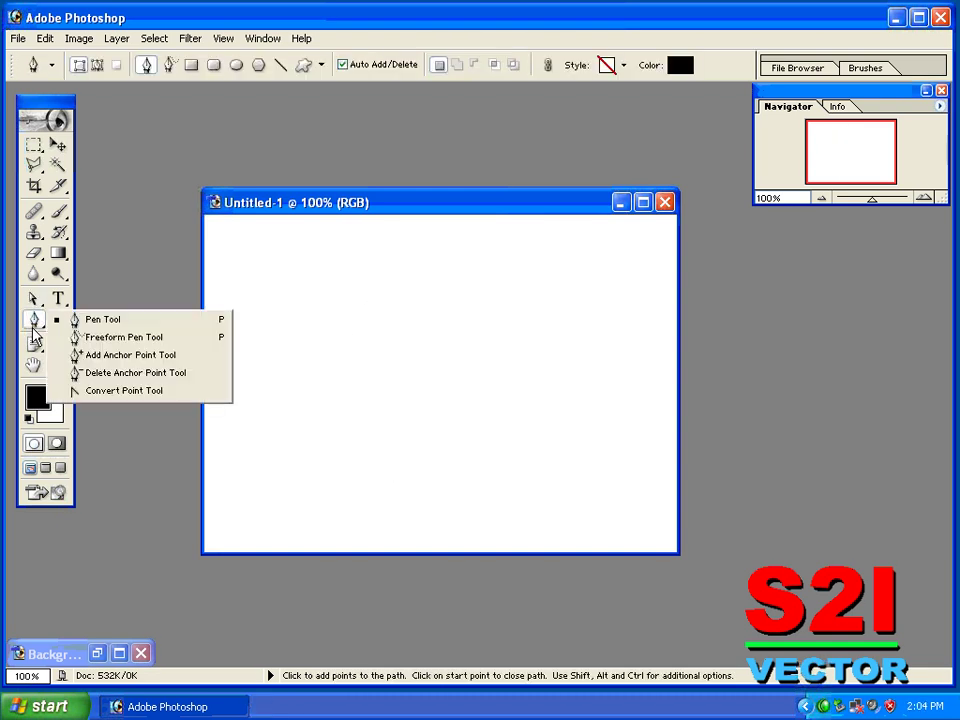
pyautogui.click(60, 330)
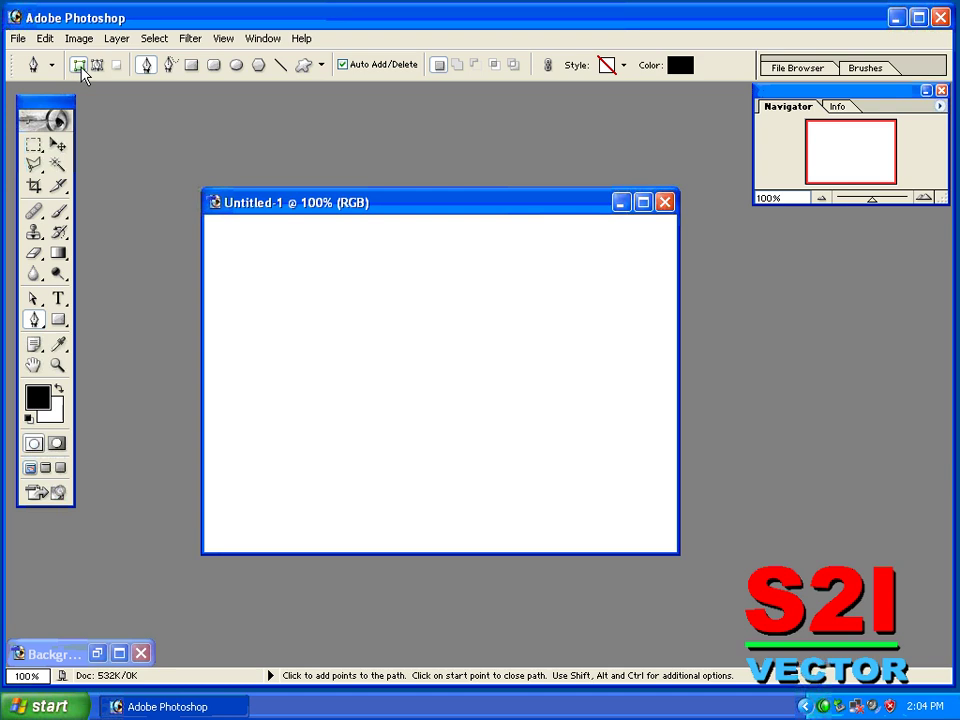
pyautogui.click(498, 404)
pyautogui.click(377, 480)
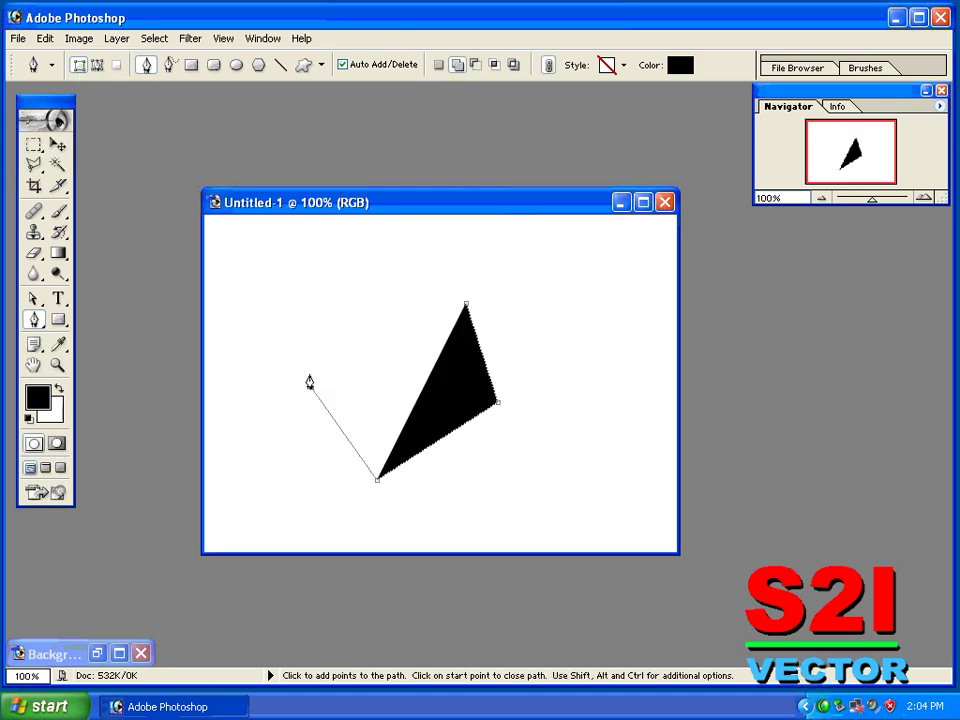
pyautogui.click(312, 388)
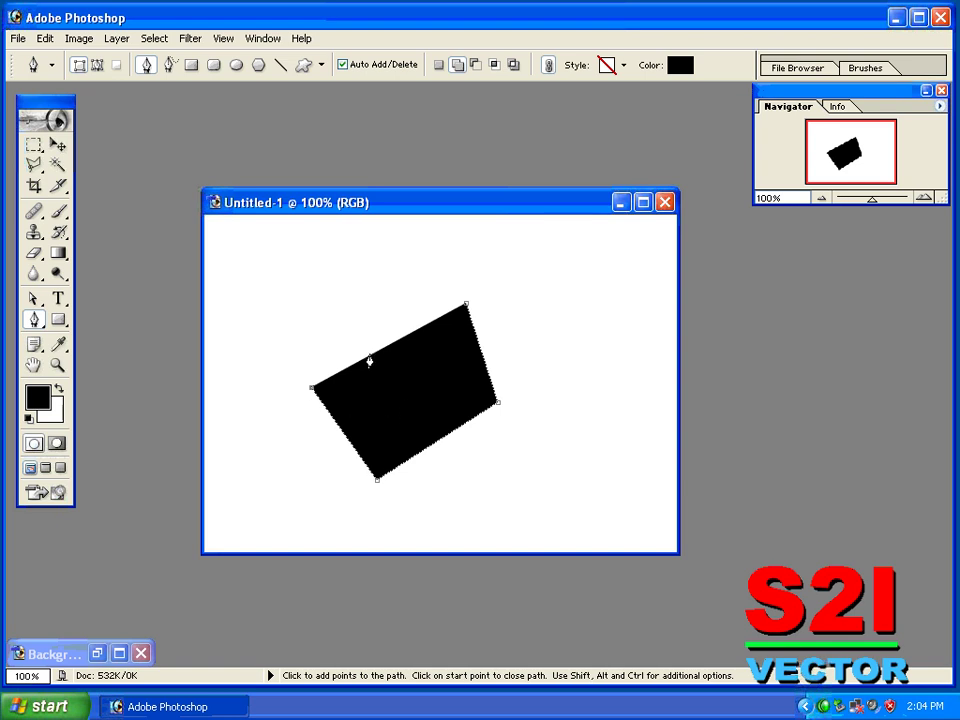
pyautogui.click(341, 268)
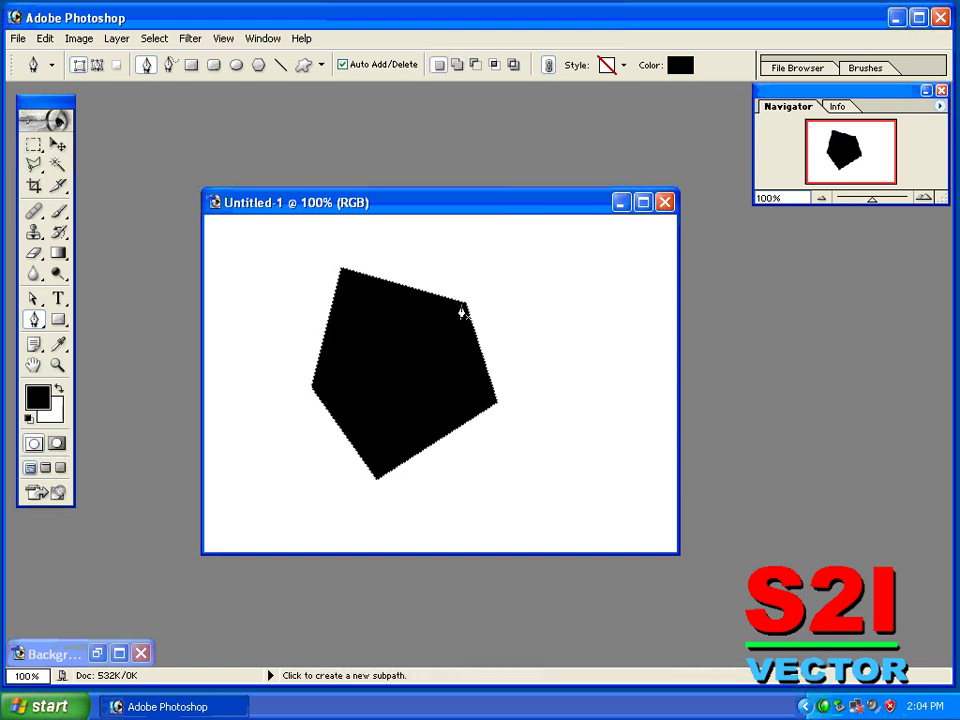
pyautogui.press('Return')
# Step: Drag the upper- and lower-right anchors outward and curve the bottom-right corner into a bulge
pyautogui.moveTo(35, 300); pyautogui.dragTo(100, 326)
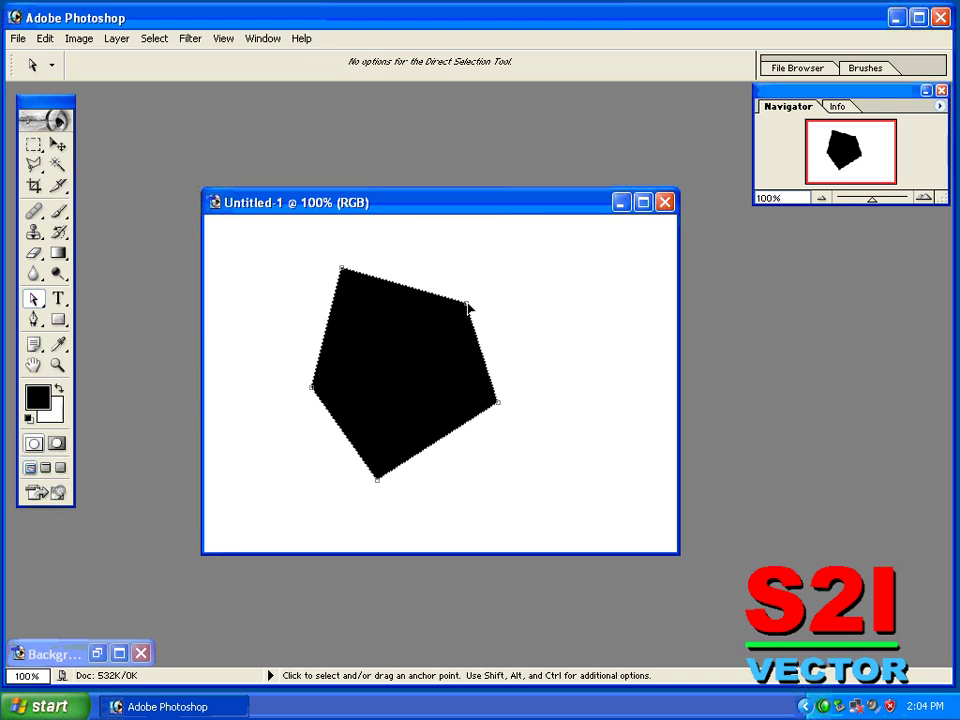
pyautogui.moveTo(466, 302); pyautogui.dragTo(562, 275)
pyautogui.moveTo(498, 404); pyautogui.dragTo(588, 483)
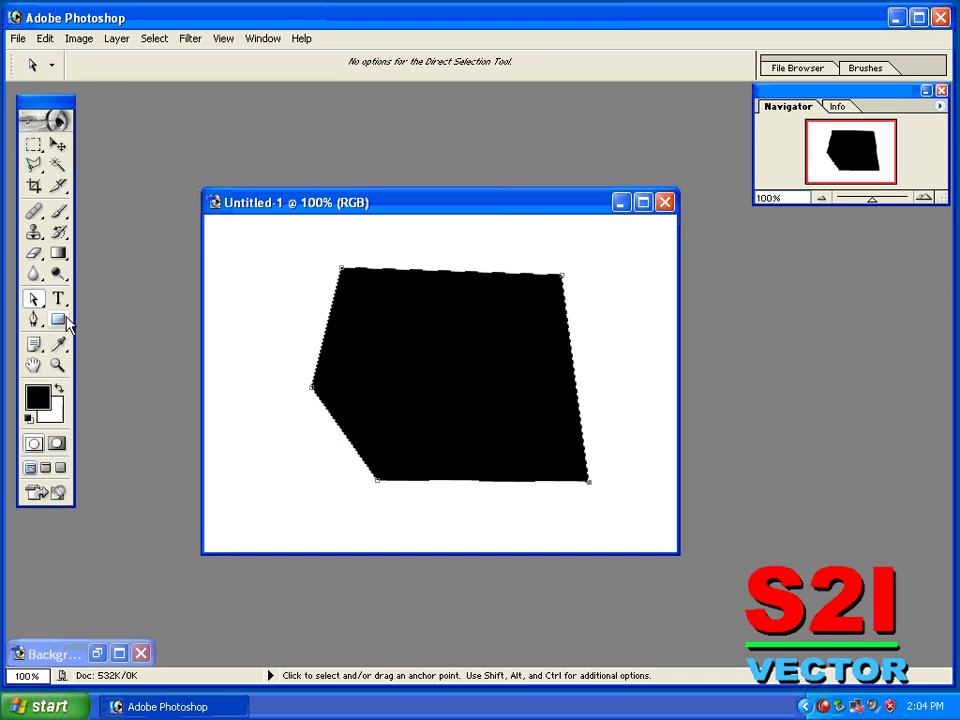
pyautogui.moveTo(34, 300)
pyautogui.mouseDown()
pyautogui.moveTo(38, 319)
pyautogui.moveTo(133, 402)
pyautogui.mouseUp()
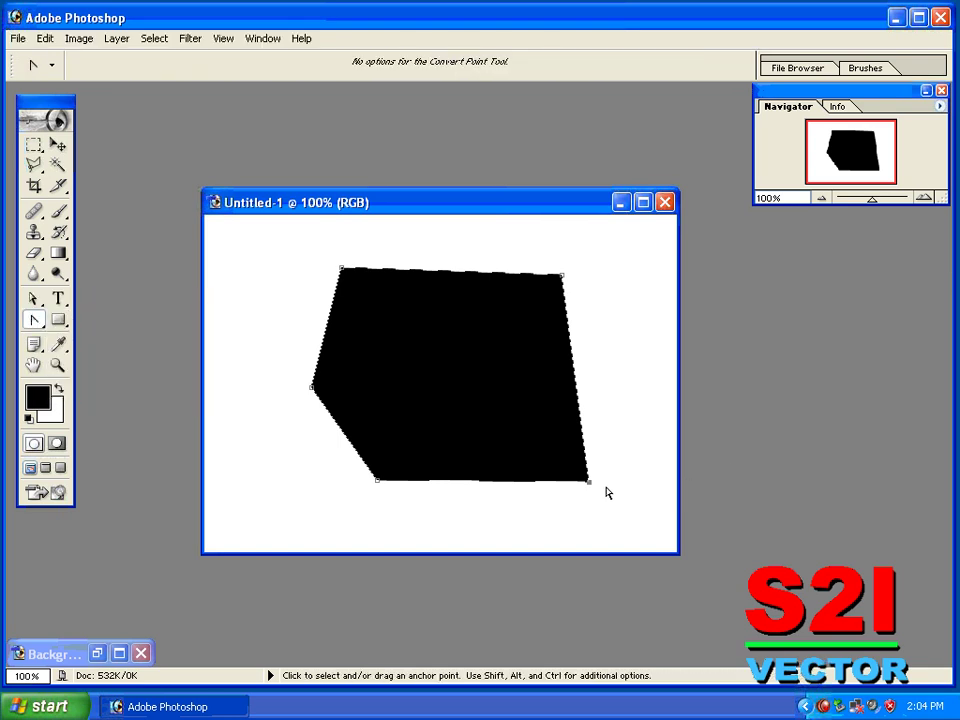
pyautogui.moveTo(588, 482); pyautogui.dragTo(486, 555)
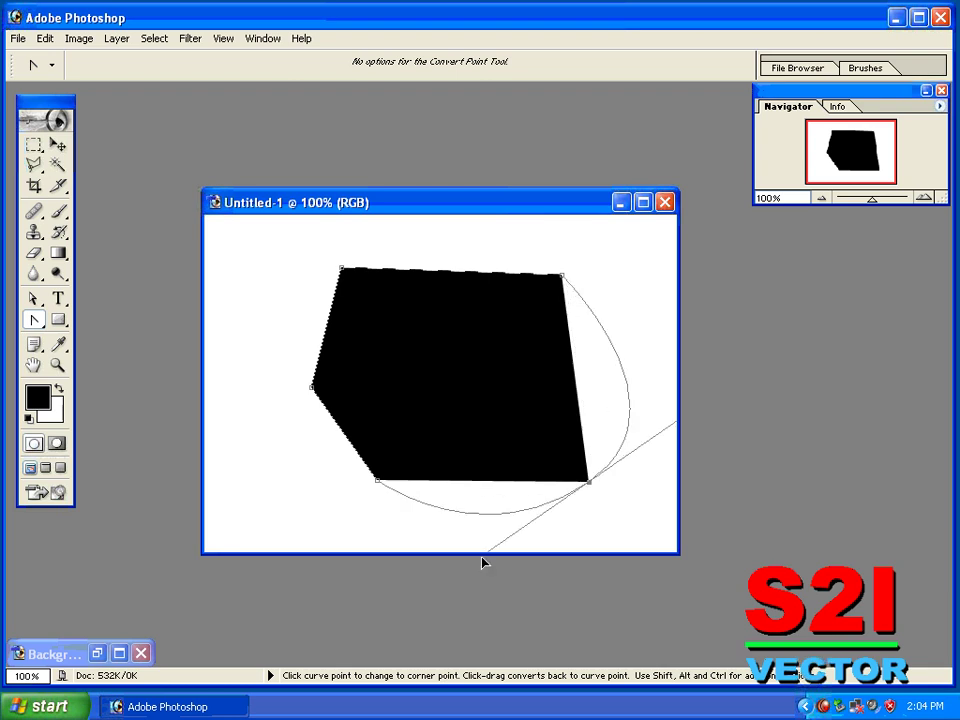
# Step: Delete the black shape layer, confirming the prompt
pyautogui.press('Delete')
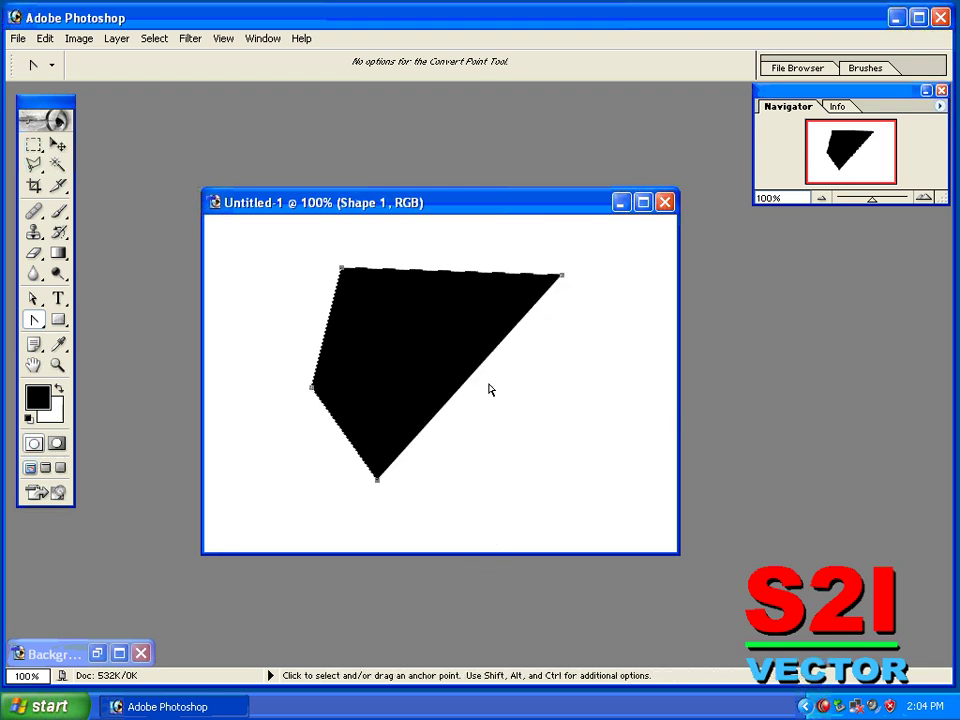
pyautogui.press('Delete')
pyautogui.click(633, 319)
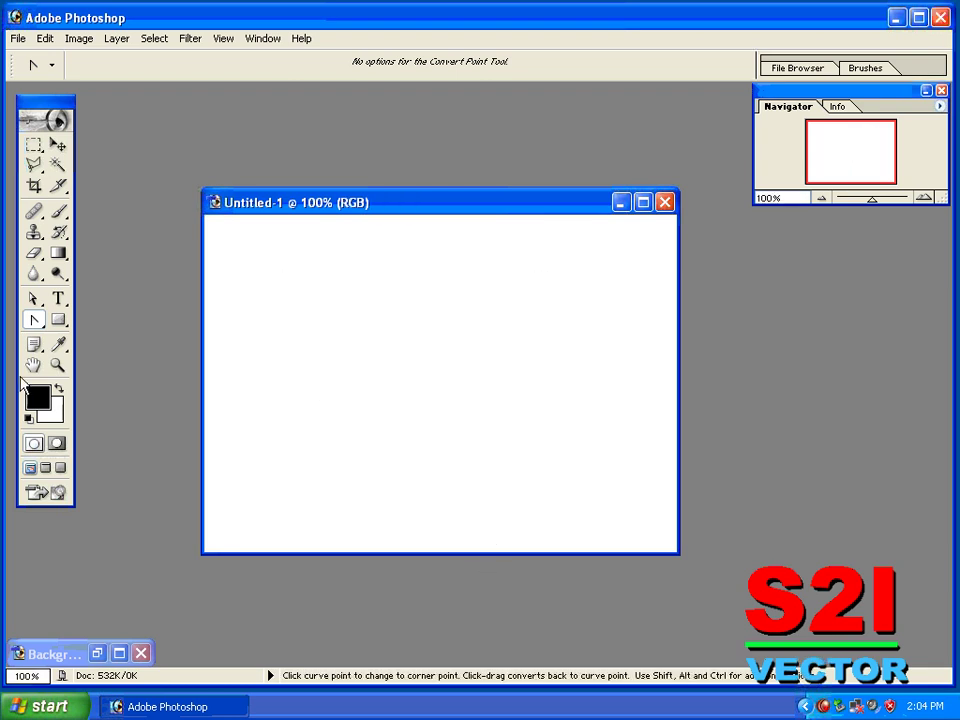
pyautogui.click(36, 318)
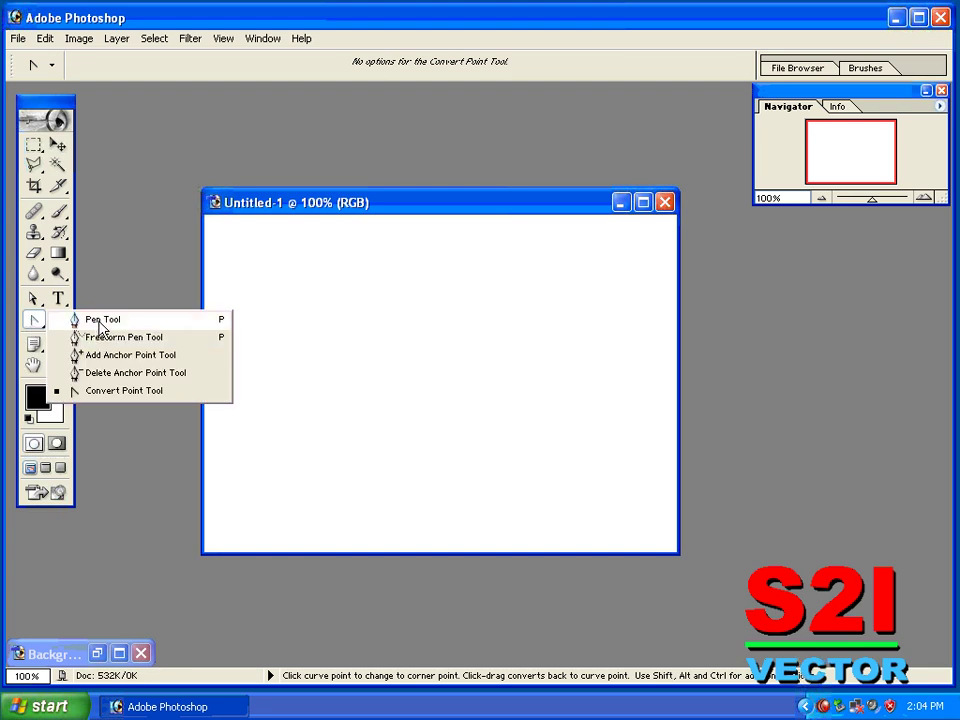
pyautogui.click(92, 321)
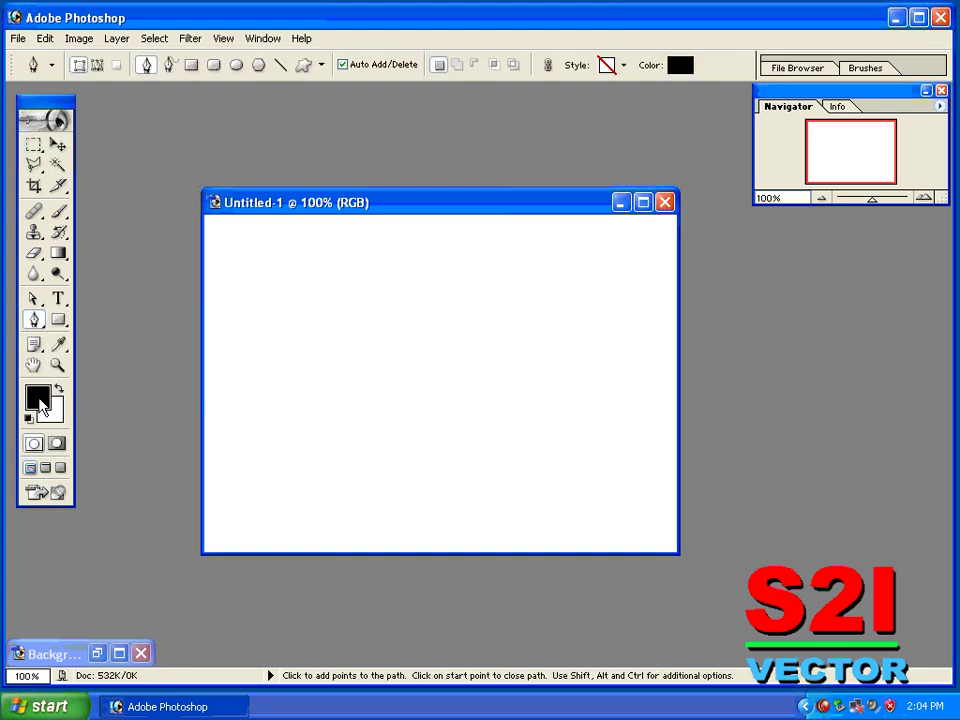
# Step: Set the foreground colour to red with R 255 in the Color Picker
pyautogui.click(38, 398)
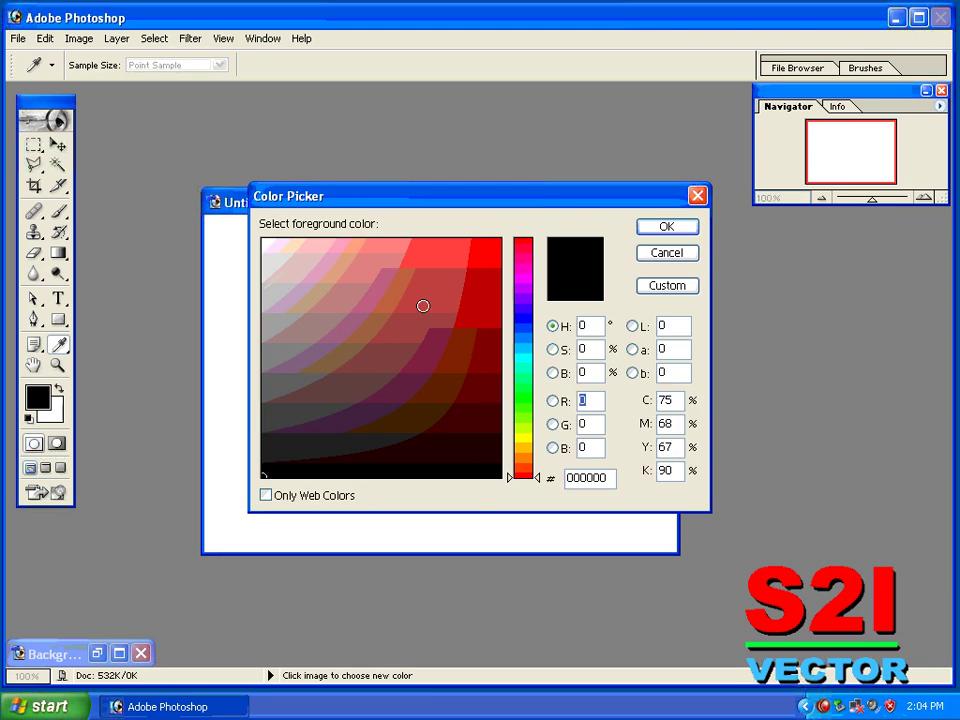
pyautogui.doubleClick(588, 400)
pyautogui.write('255')
pyautogui.click(676, 230)
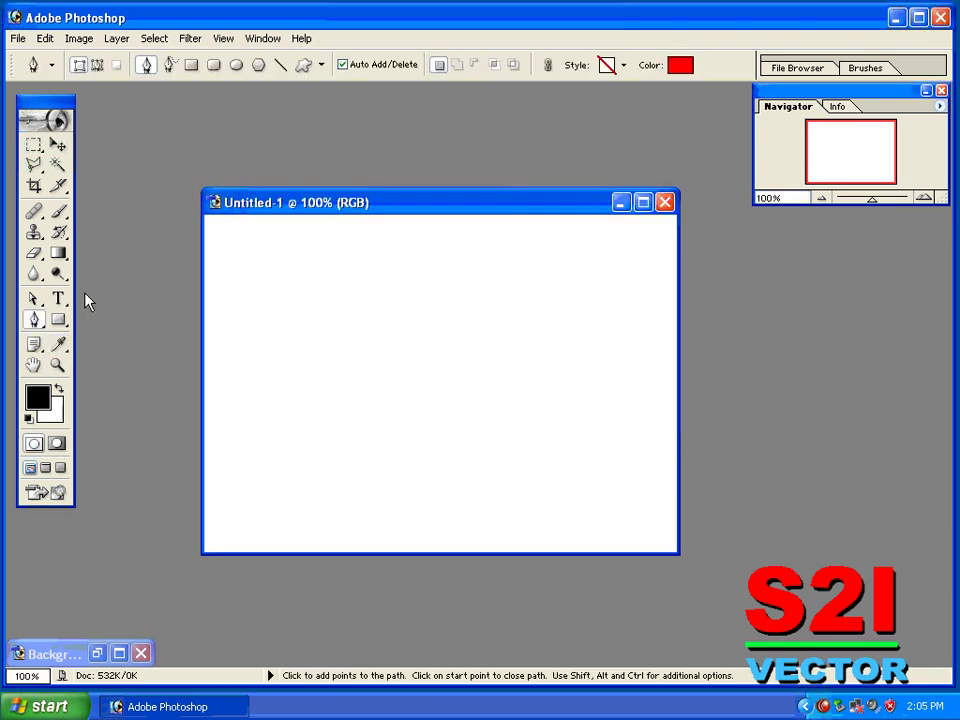
# Step: Draw a closed red four-corner Pen shape, then delete it
pyautogui.click(519, 321)
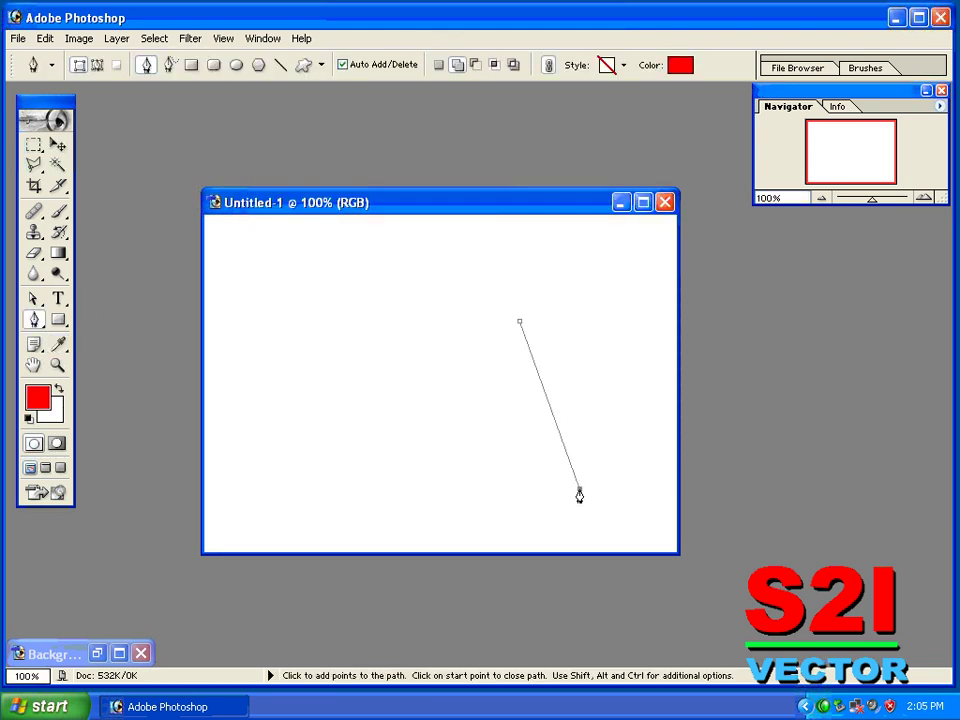
pyautogui.click(432, 468)
pyautogui.click(418, 381)
pyautogui.moveTo(450, 284); pyautogui.dragTo(501, 257)
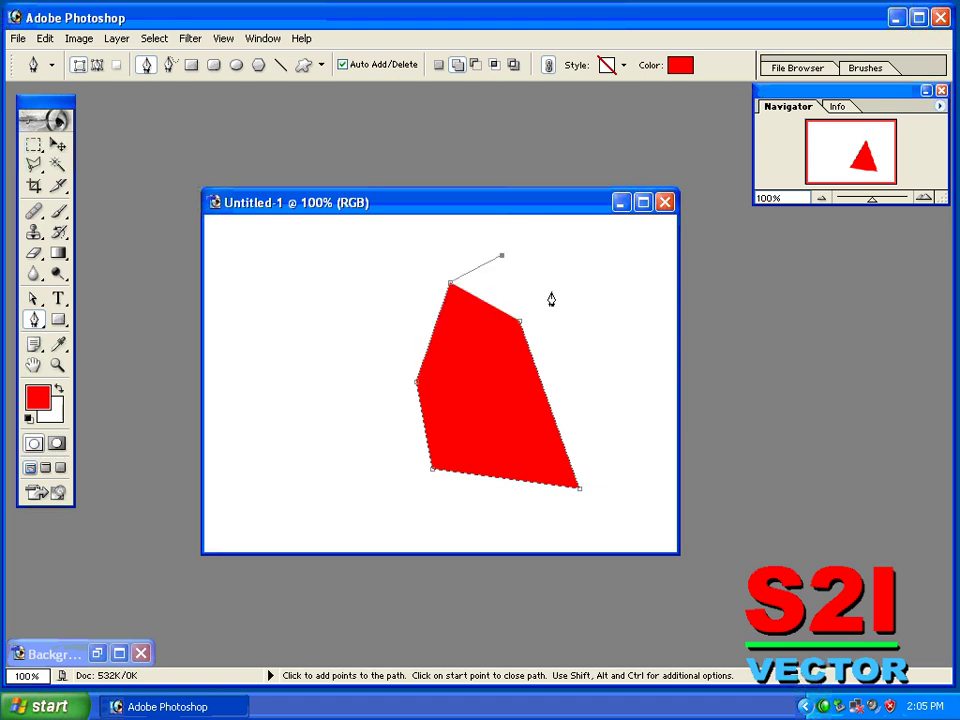
pyautogui.click(519, 321)
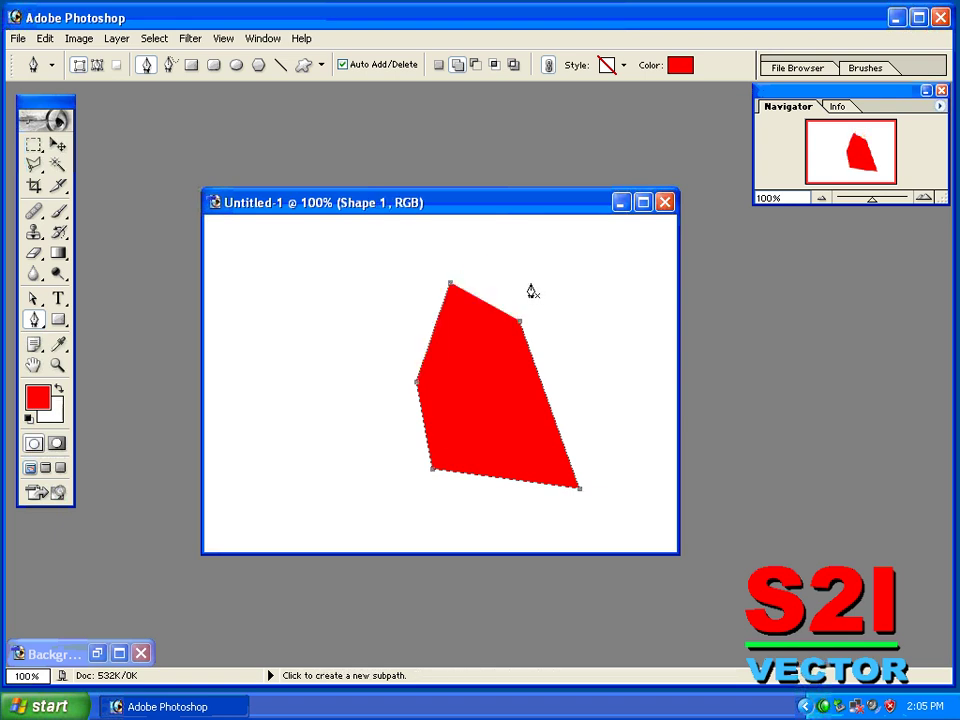
pyautogui.press('Delete')
pyautogui.click(632, 317)
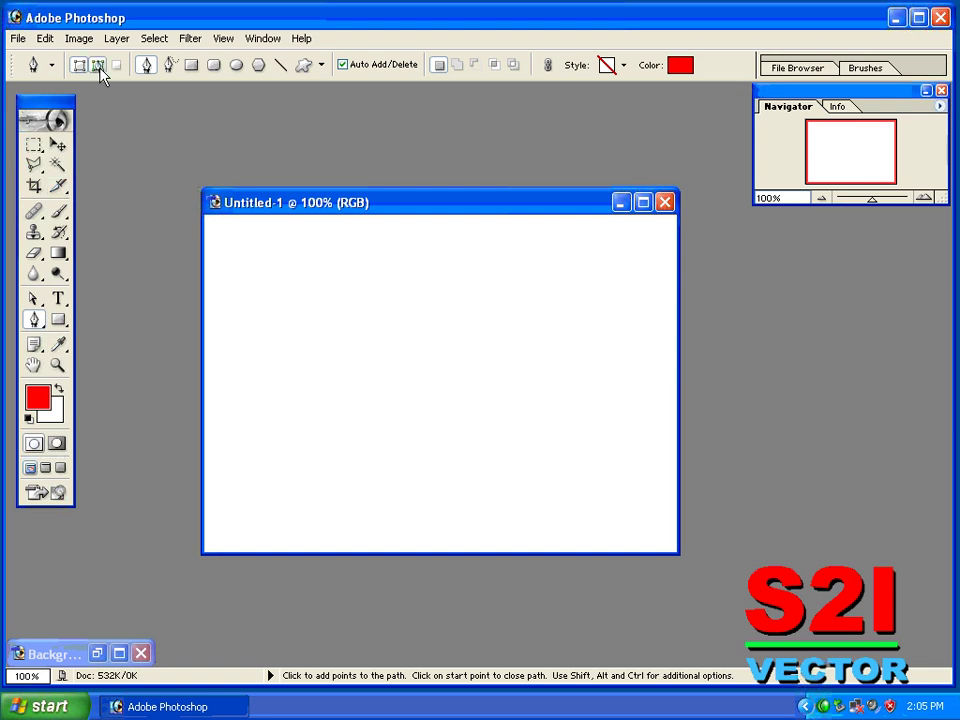
# Step: Draw an unfilled closed six-corner path outline with the Pen in Paths mode
pyautogui.click(535, 328)
pyautogui.click(533, 459)
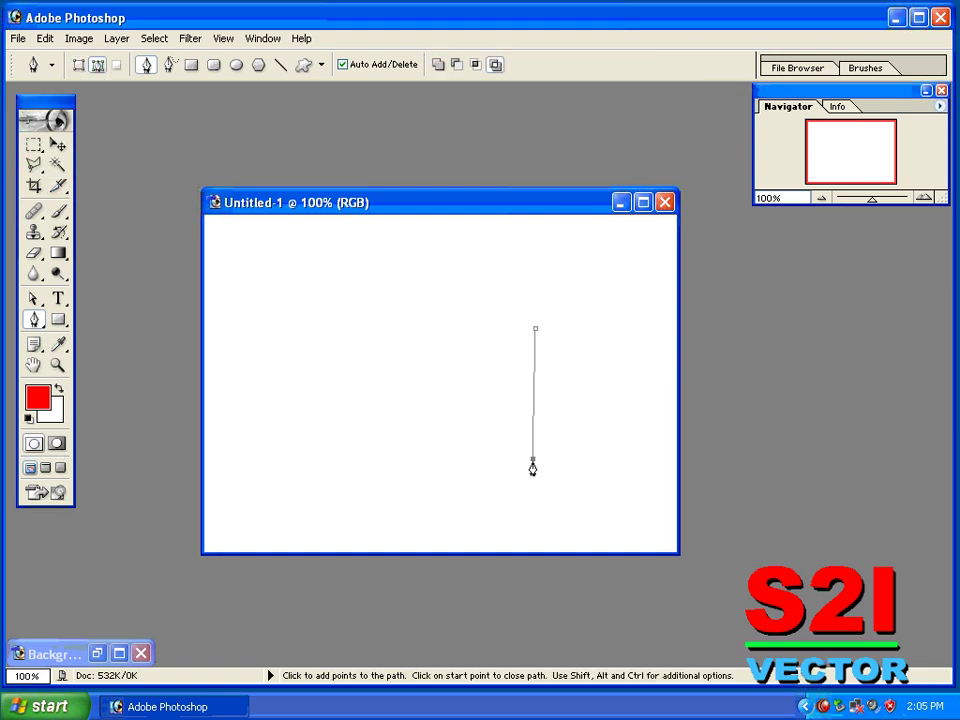
pyautogui.click(385, 439)
pyautogui.click(327, 296)
pyautogui.click(418, 263)
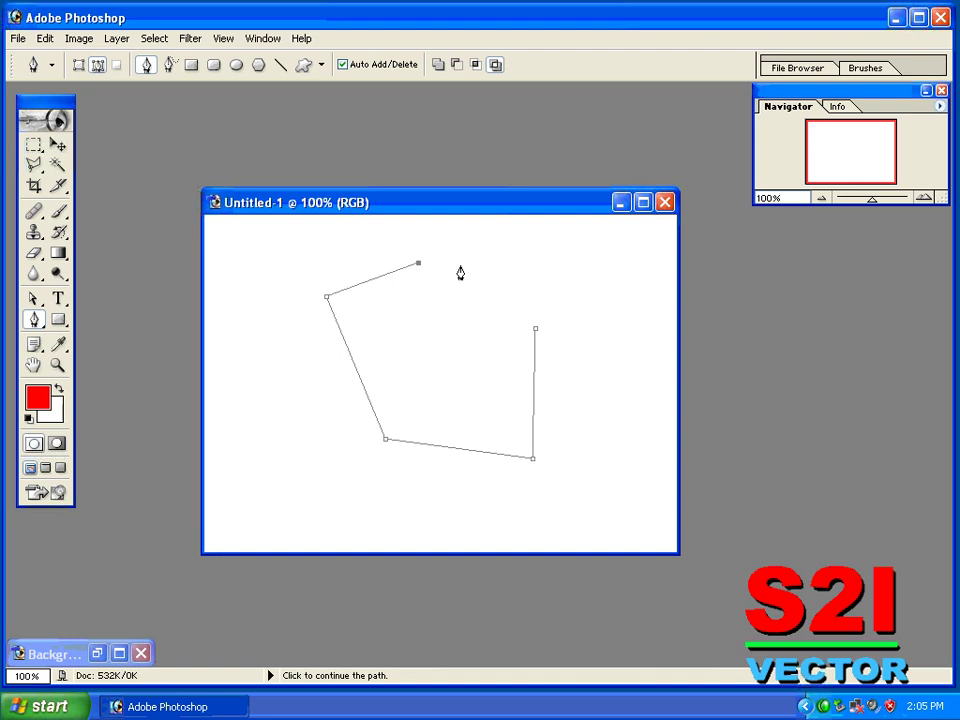
pyautogui.click(460, 266)
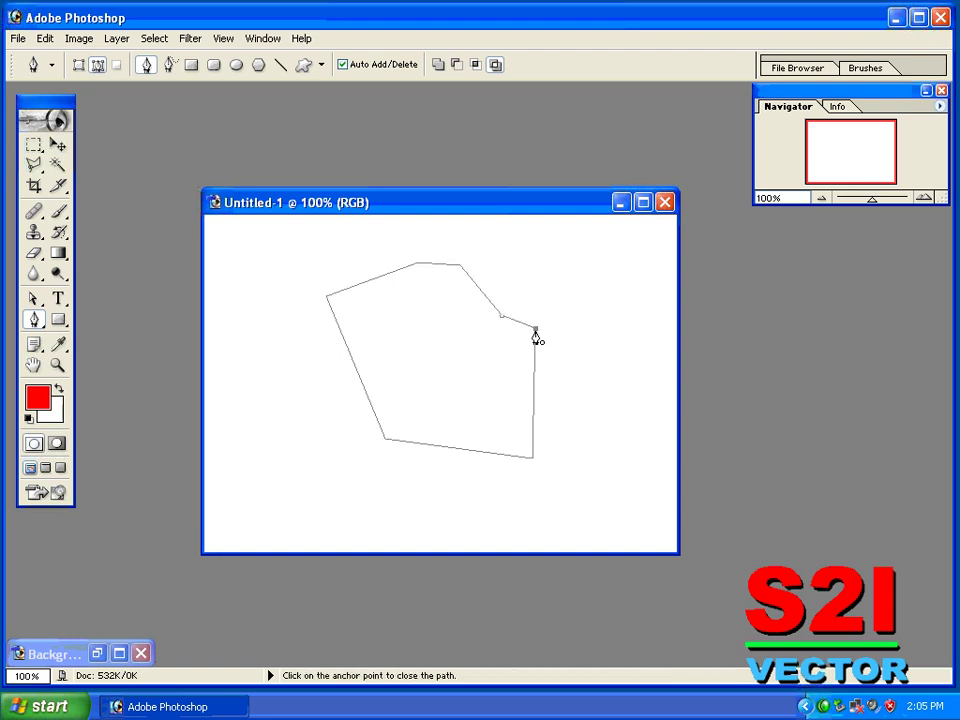
pyautogui.click(535, 328)
pyautogui.click(33, 298)
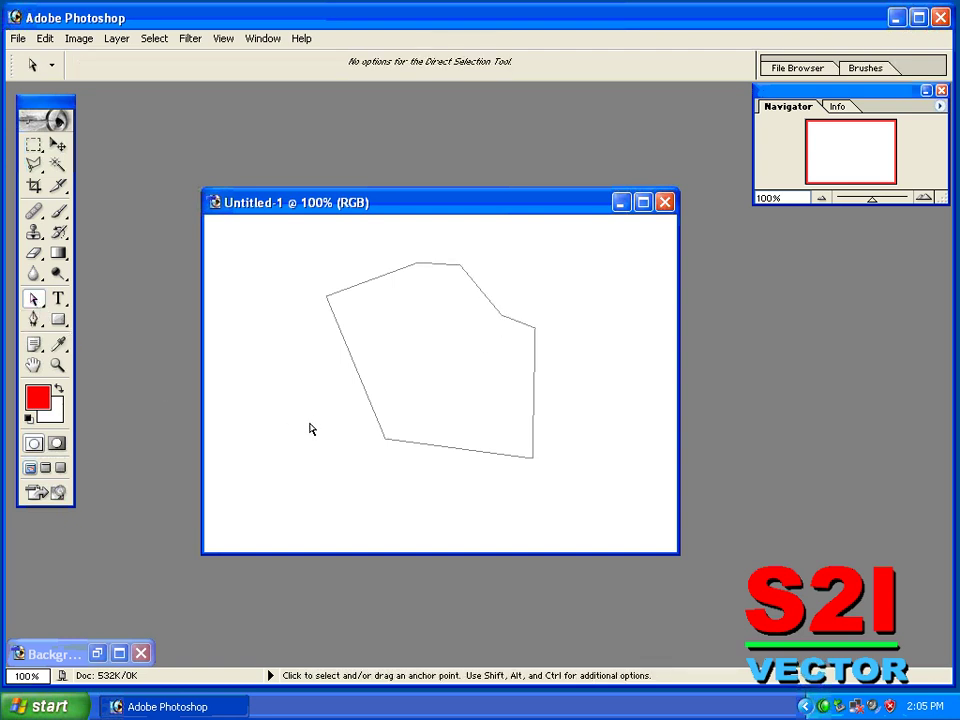
pyautogui.rightClick(386, 445)
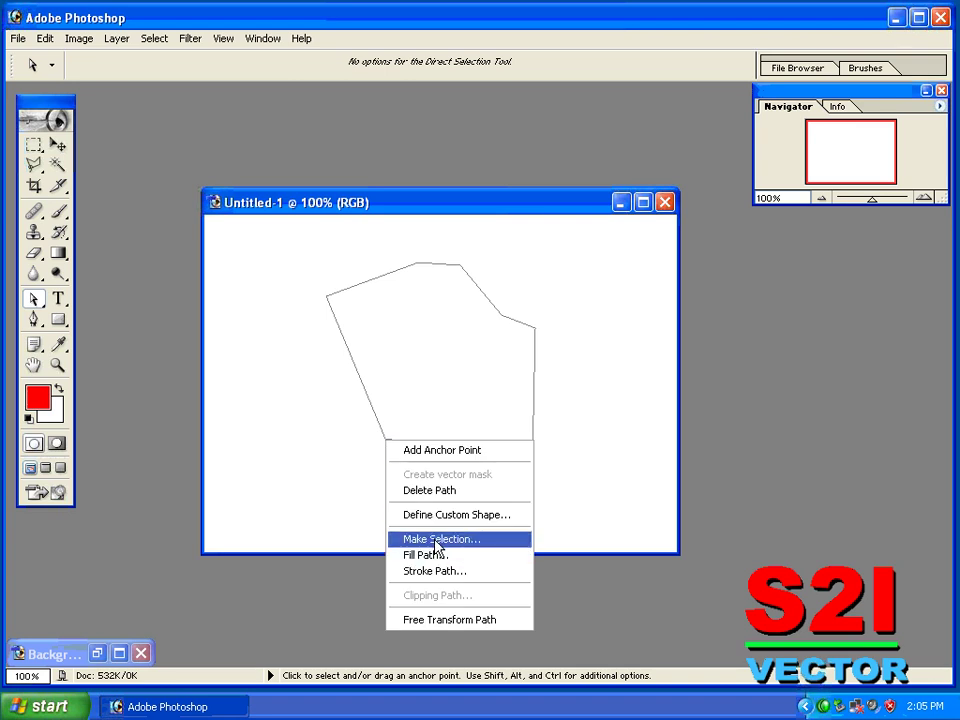
pyautogui.click(437, 540)
pyautogui.moveTo(400, 248); pyautogui.dragTo(604, 266)
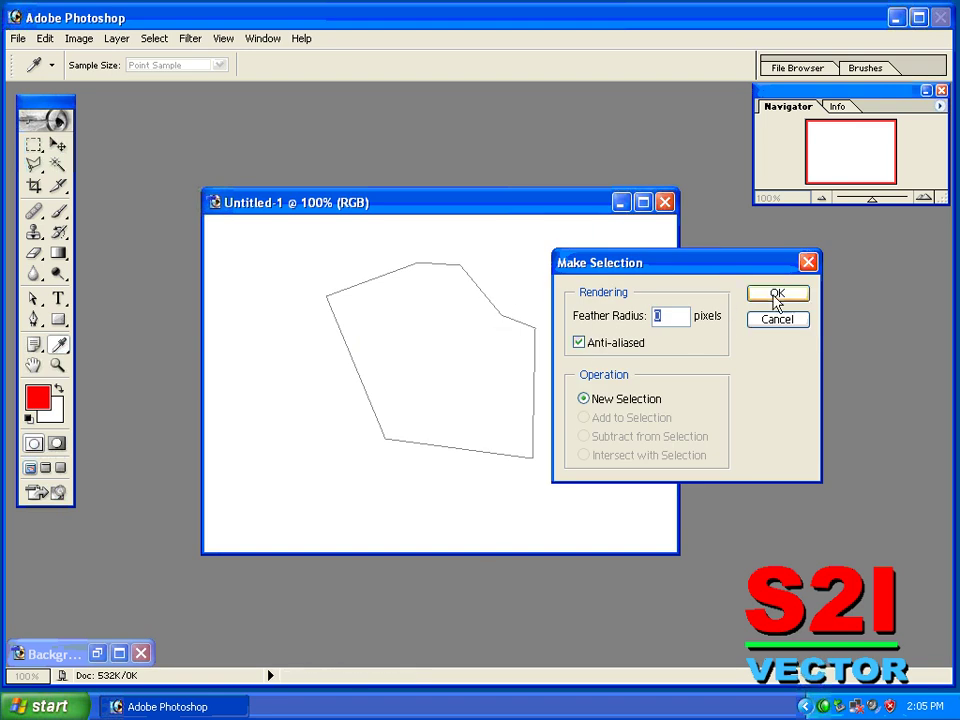
pyautogui.click(776, 293)
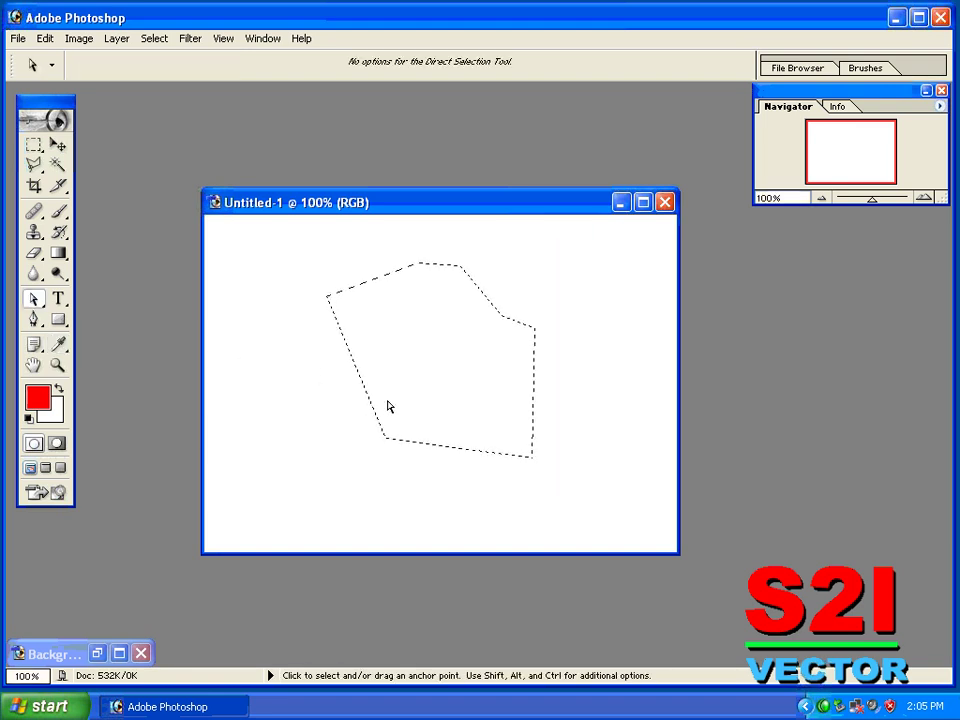
pyautogui.hotkey('alt', 'BackSpace')
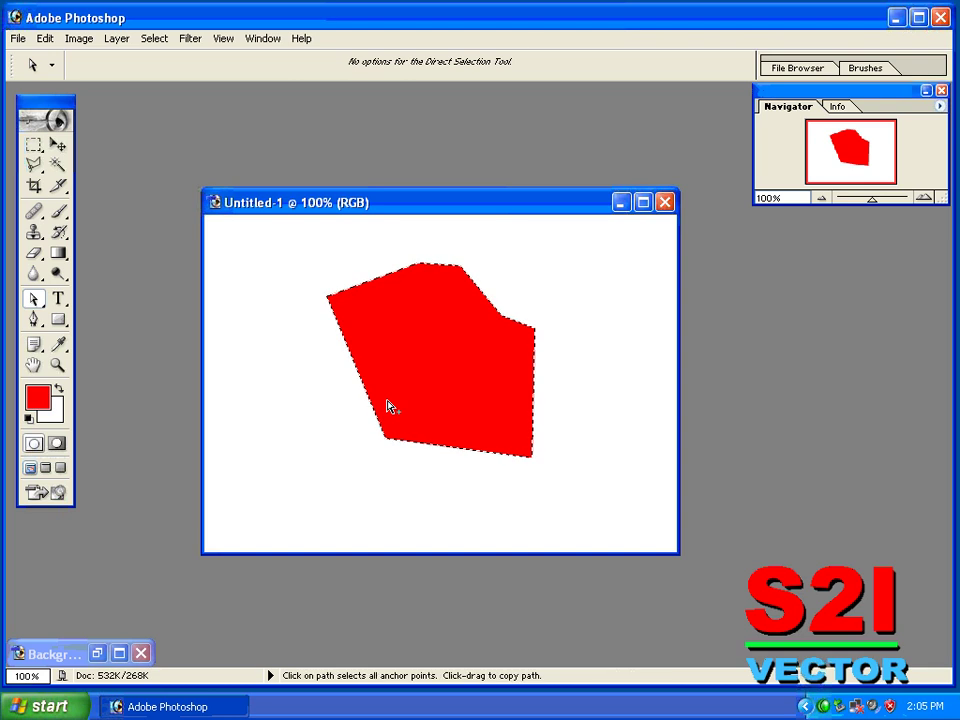
pyautogui.hotkey('ctrl', 'z')
pyautogui.hotkey('ctrl', 'd')
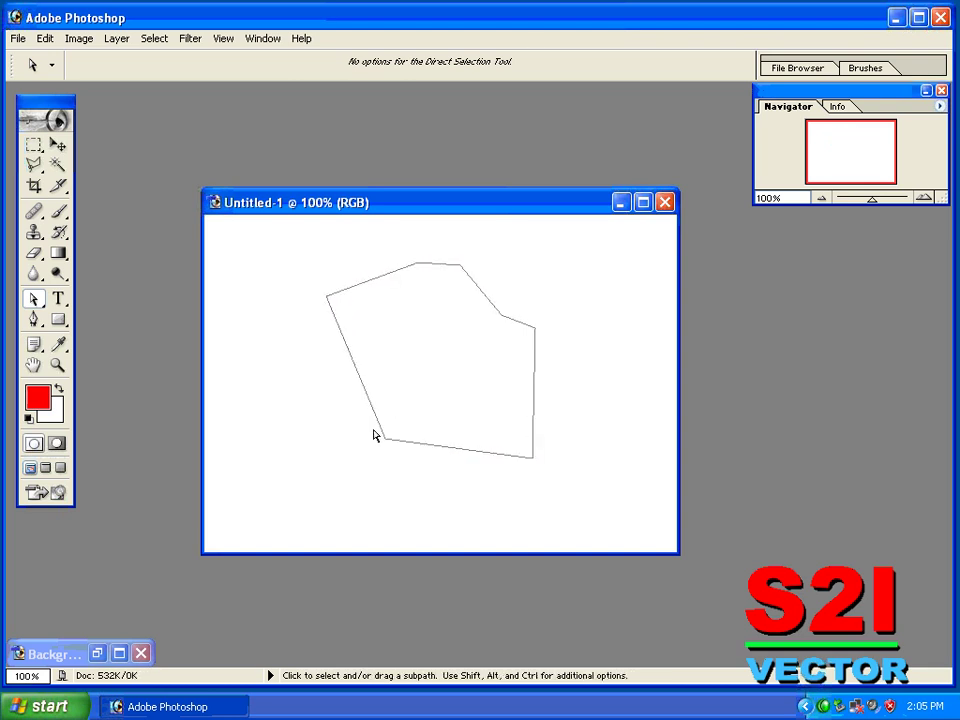
# Step: Convert the path to a selection, fill it with red, then undo the fill and deselect
pyautogui.rightClick(385, 438)
pyautogui.click(440, 531)
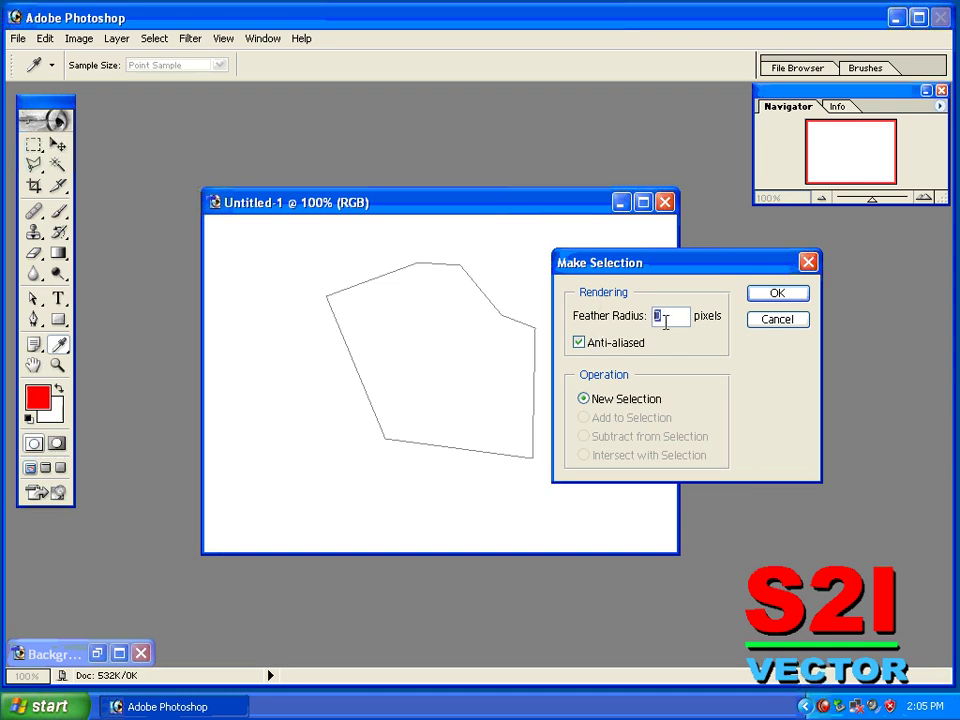
pyautogui.press('Return')
pyautogui.hotkey('alt', 'BackSpace')
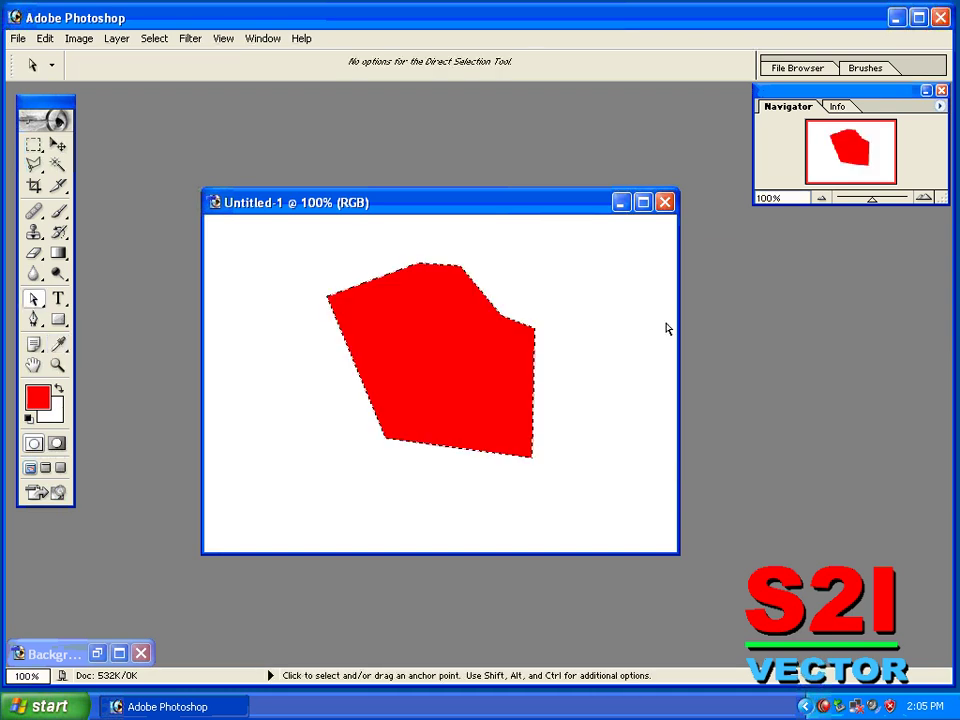
pyautogui.hotkey('ctrl', 'alt', 'z')
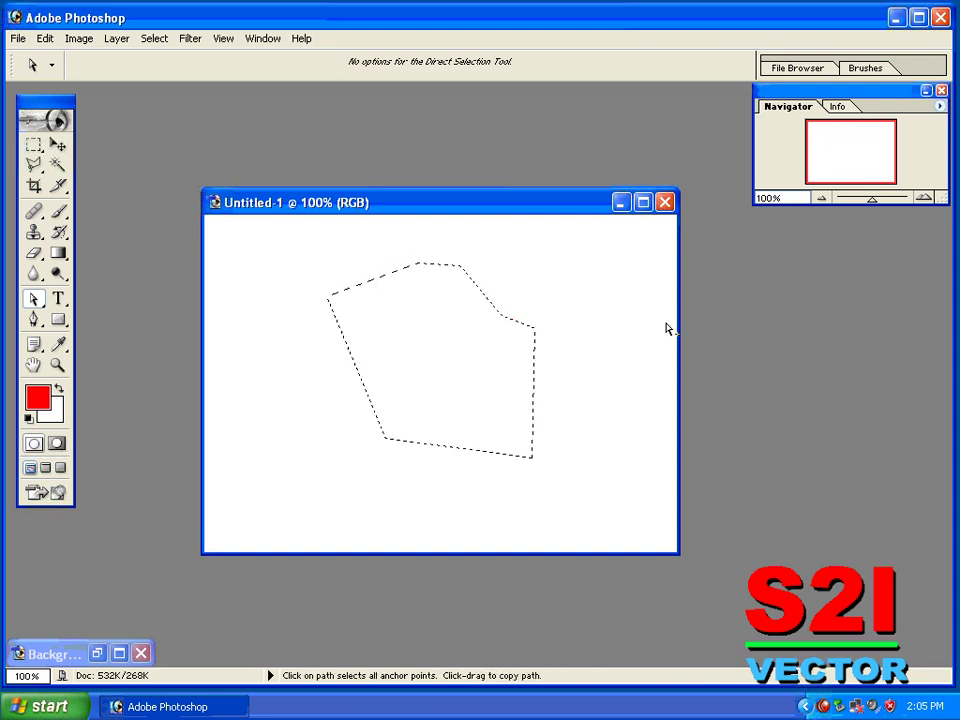
pyautogui.hotkey('ctrl', 'd')
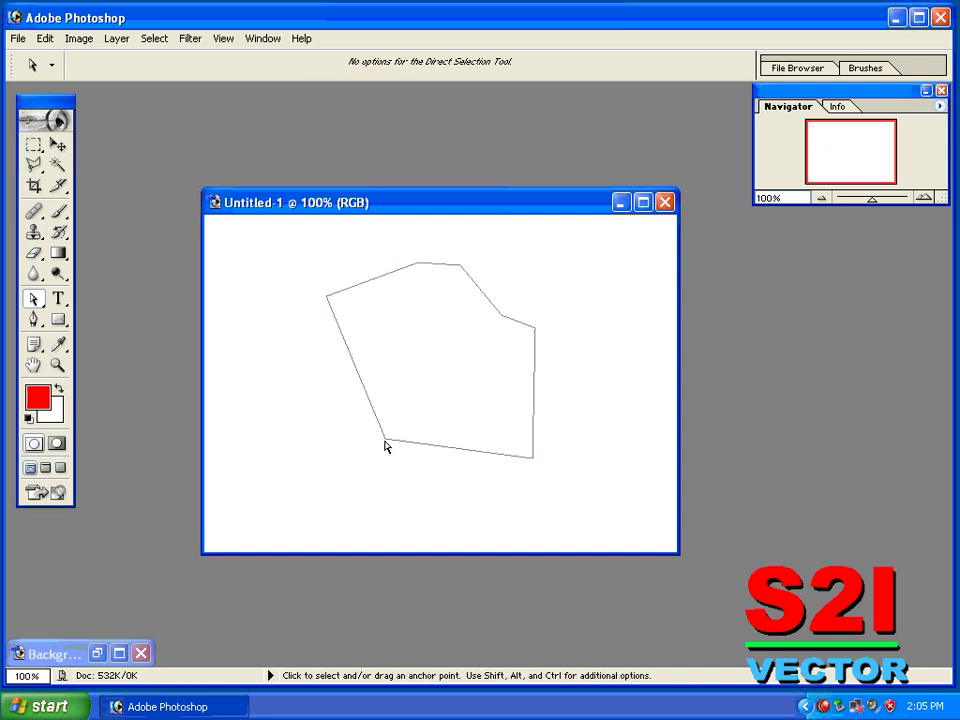
# Step: Make a 23 px feathered selection from the path, fill it red, then undo back to the outline
pyautogui.rightClick(386, 481)
pyautogui.click(436, 580)
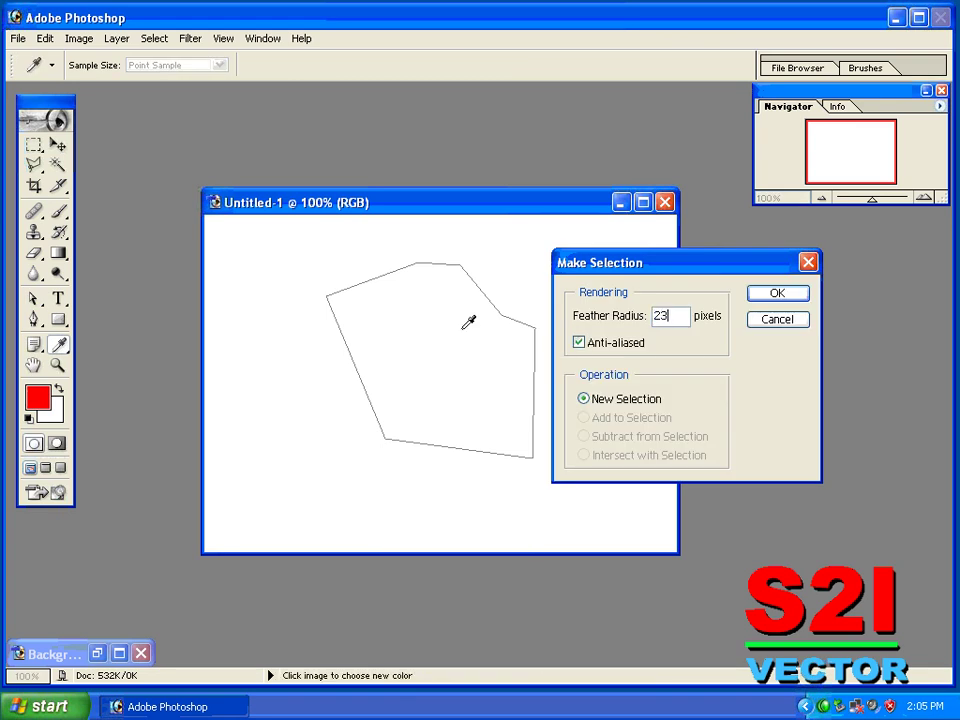
pyautogui.write('3')
pyautogui.press('Return')
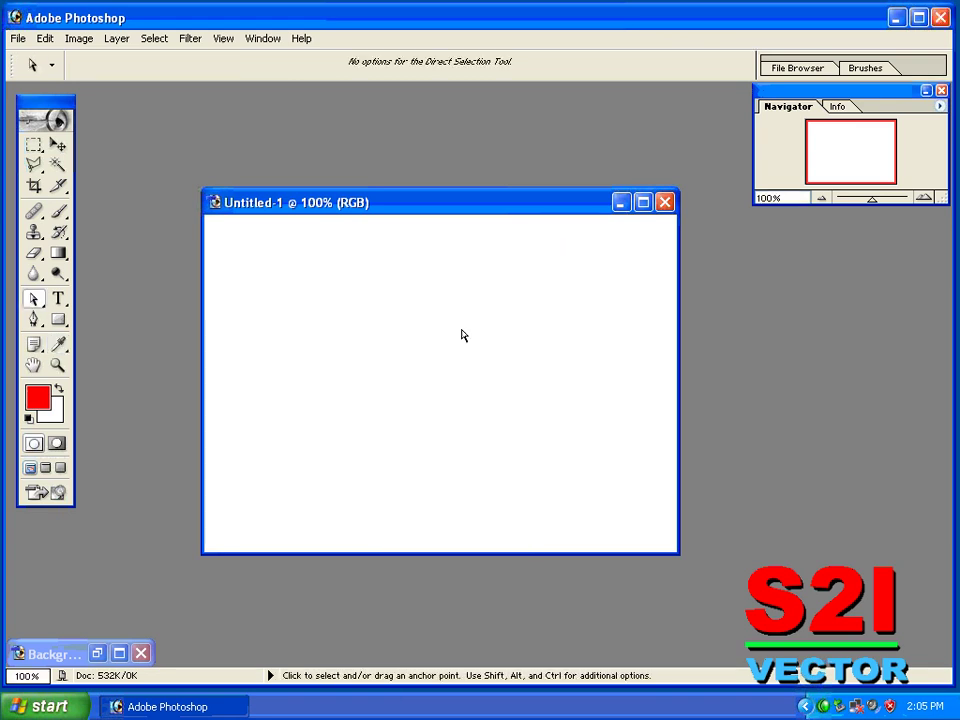
pyautogui.hotkey('alt', 'BackSpace')
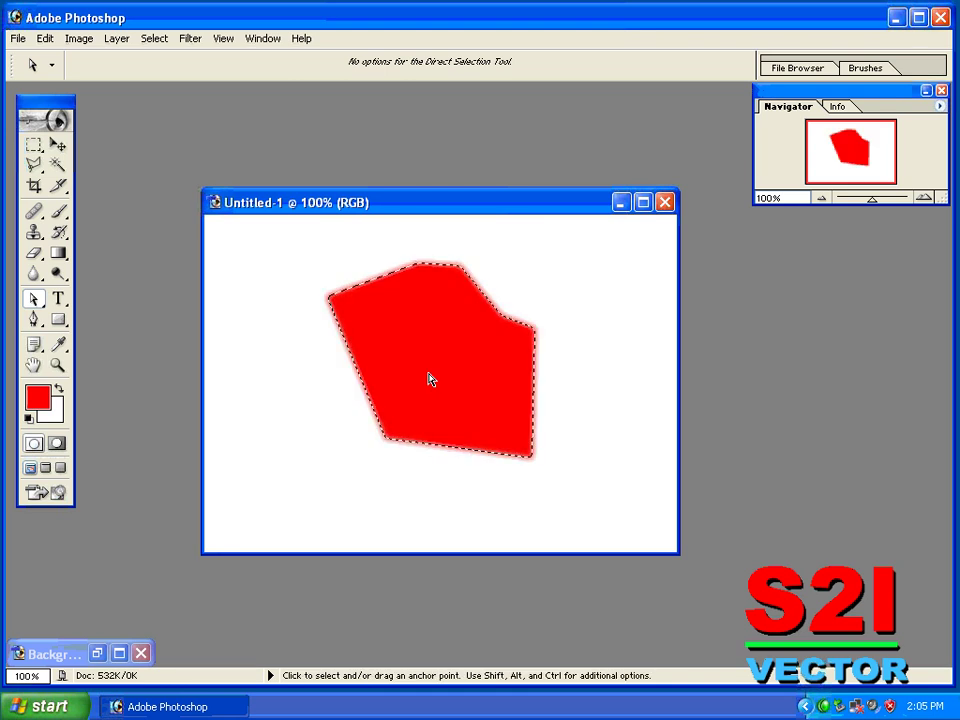
pyautogui.hotkey('ctrl', 'd')
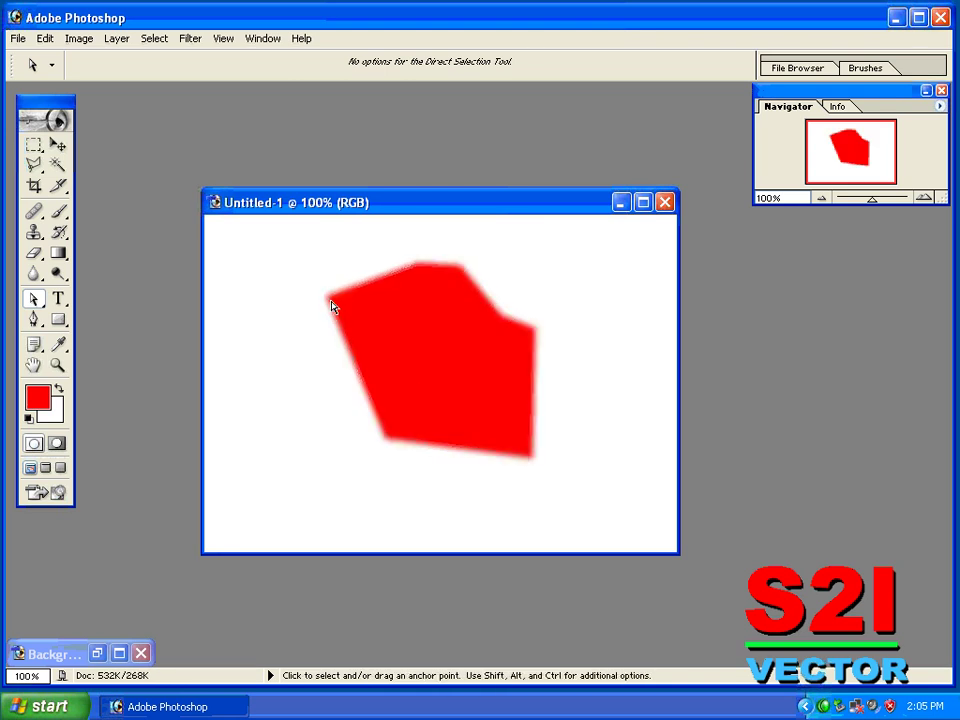
pyautogui.hotkey('ctrl', 'alt', 'z')
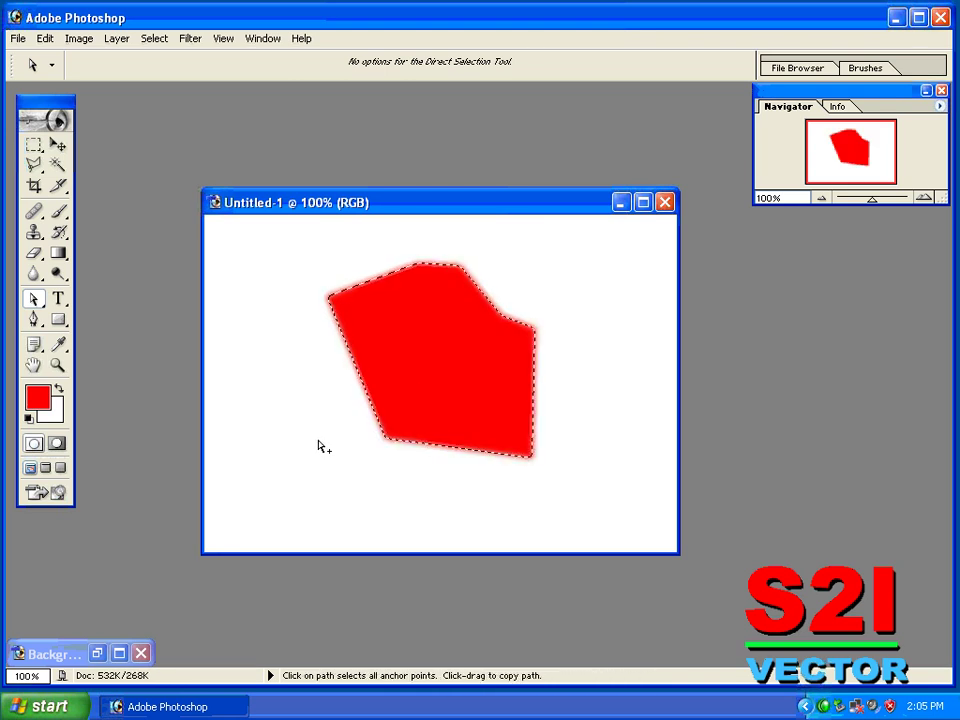
pyautogui.hotkey('ctrl', 'alt', 'z')
pyautogui.hotkey('ctrl', 'alt', 'z')
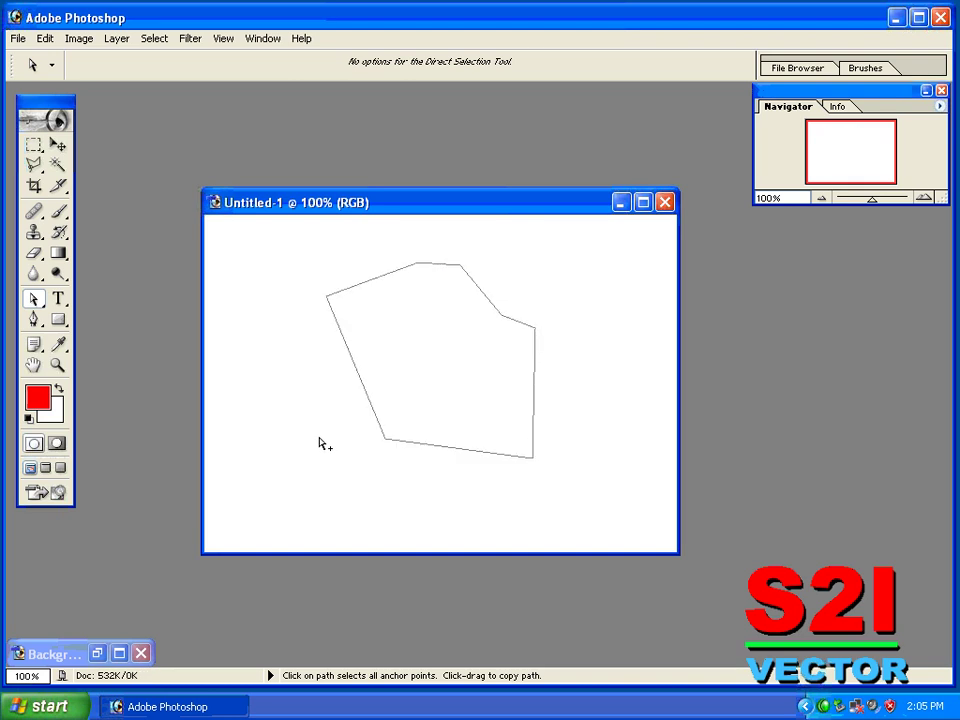
pyautogui.hotkey('ctrl', 'alt', 'z')
pyautogui.hotkey('ctrl', 'alt', 'z')
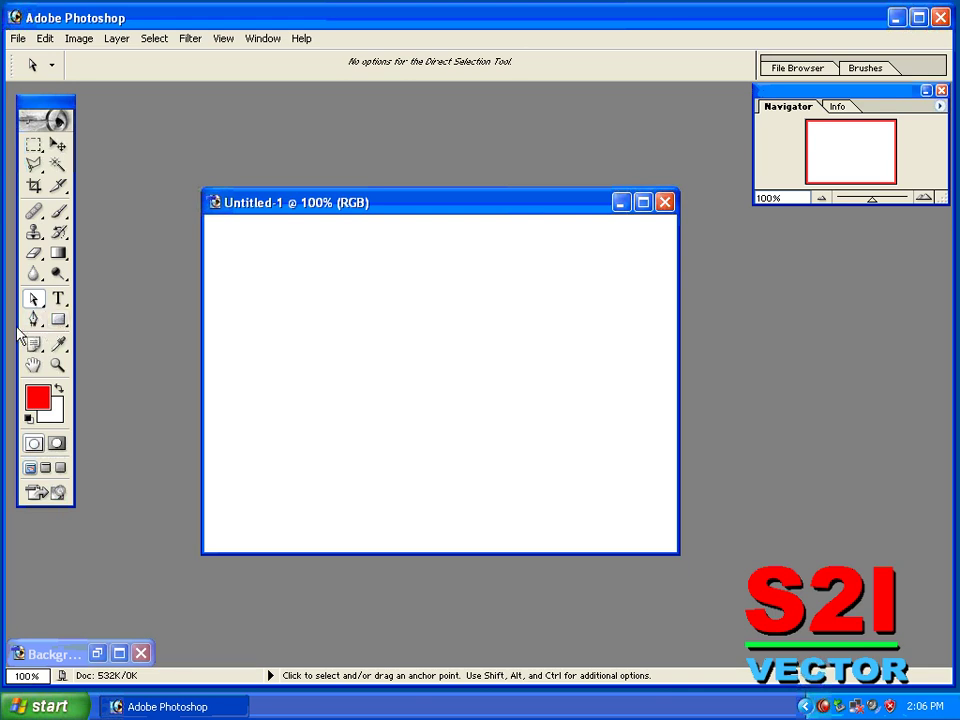
# Step: Draw a rectangle path across the canvas centre with the Rectangle Tool
pyautogui.click(58, 319)
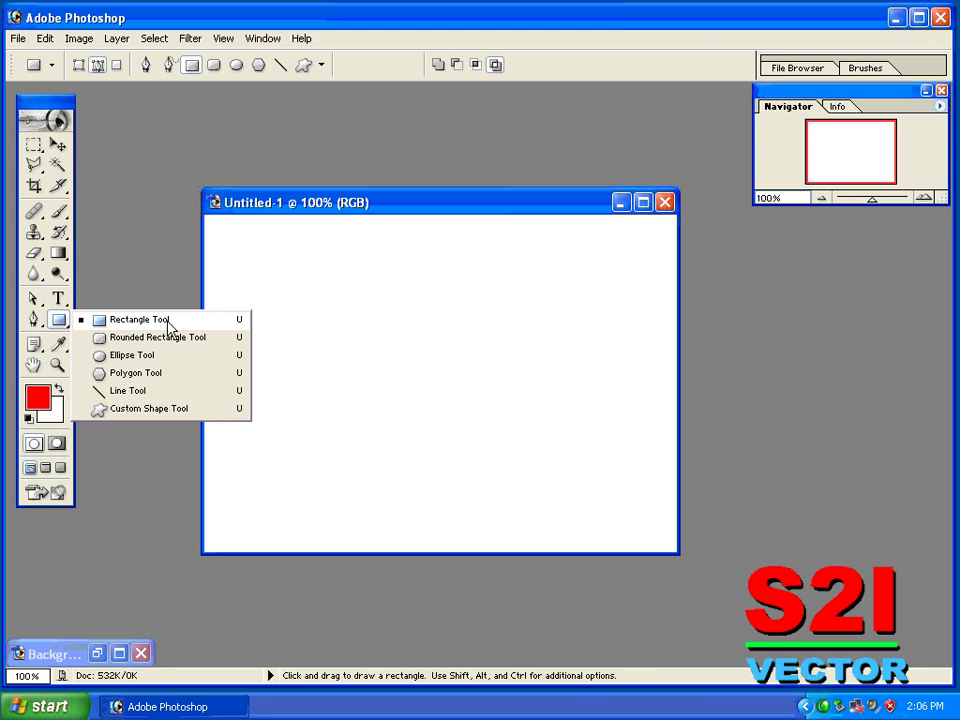
pyautogui.click(167, 322)
pyautogui.moveTo(282, 303); pyautogui.dragTo(613, 490)
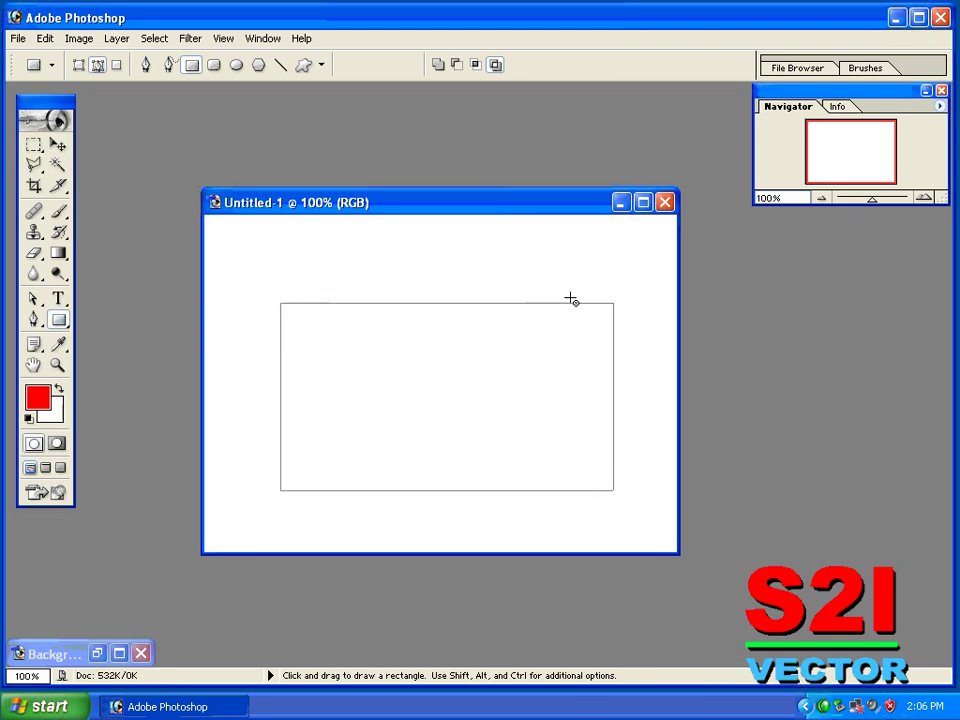
# Step: Skew the rectangle's top edge into a parallelogram using the Direct Selection Tool
pyautogui.click(41, 308)
pyautogui.click(152, 318)
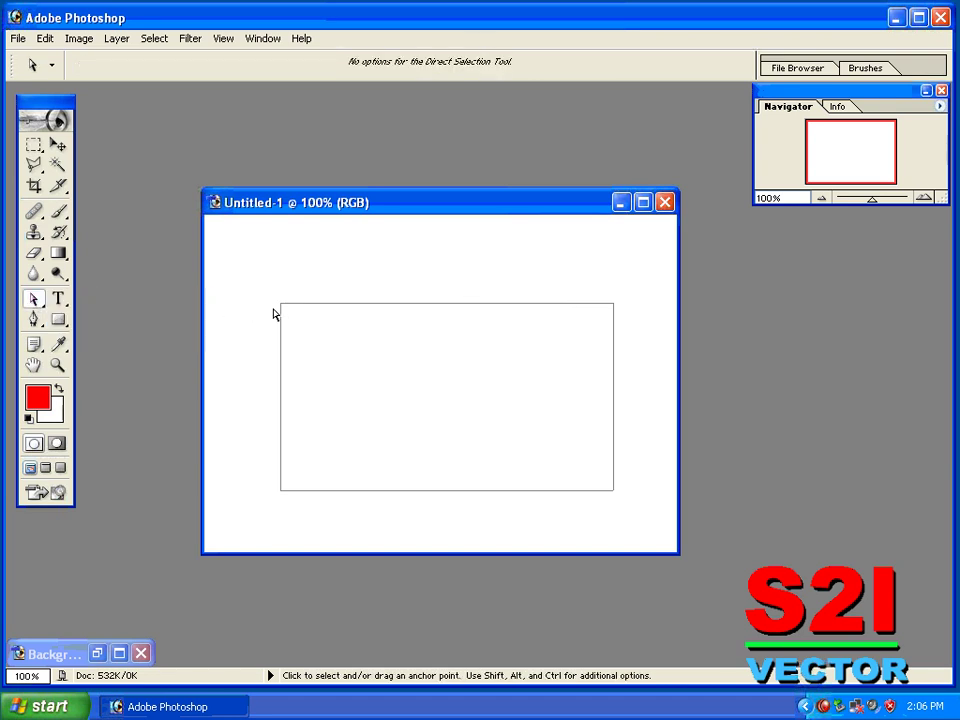
pyautogui.moveTo(281, 303)
pyautogui.mouseDown()
pyautogui.moveTo(310, 317)
pyautogui.moveTo(371, 302)
pyautogui.moveTo(369, 407)
pyautogui.moveTo(328, 306)
pyautogui.mouseUp()
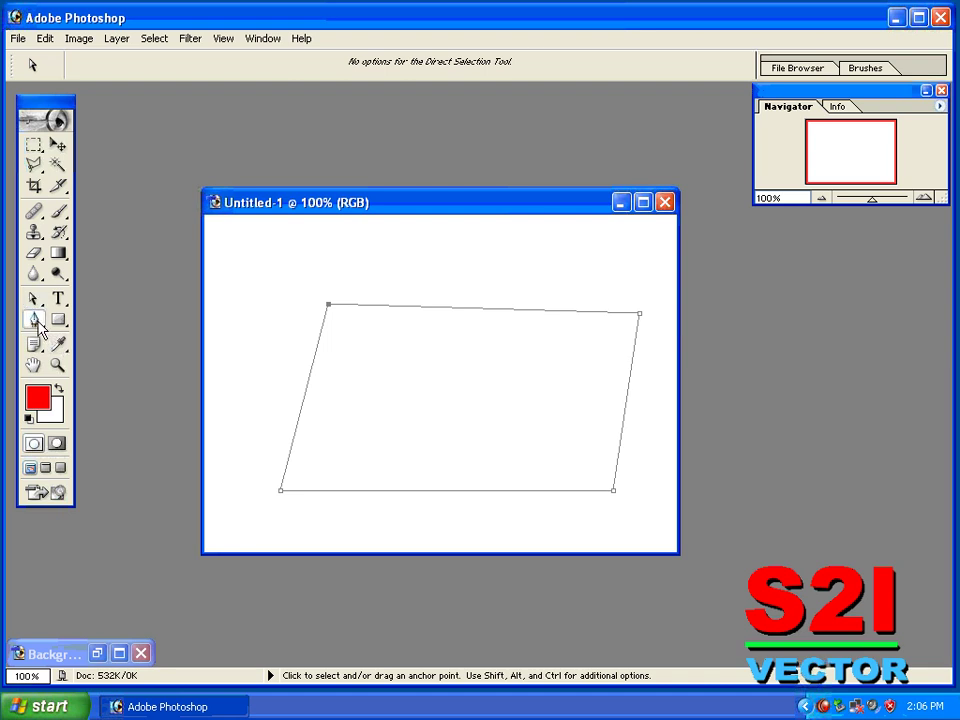
# Step: Round the path's bottom-left and top-left corners into smooth curves with the Convert Point Tool
pyautogui.moveTo(33, 319); pyautogui.dragTo(107, 390)
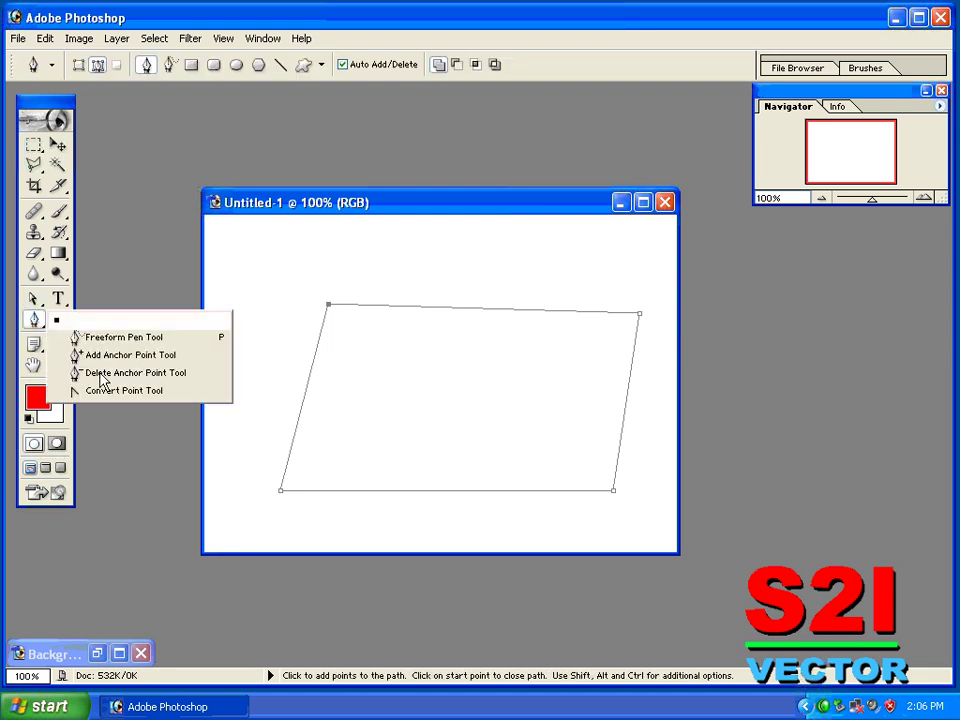
pyautogui.click(281, 500)
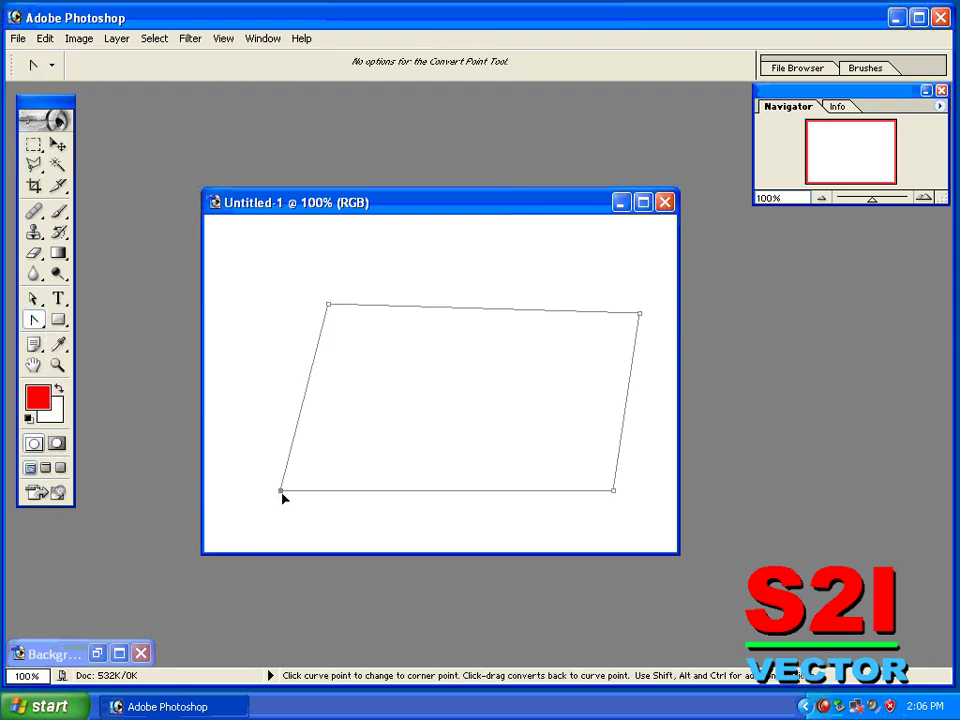
pyautogui.moveTo(281, 492)
pyautogui.mouseDown()
pyautogui.moveTo(224, 407)
pyautogui.moveTo(226, 378)
pyautogui.mouseUp()
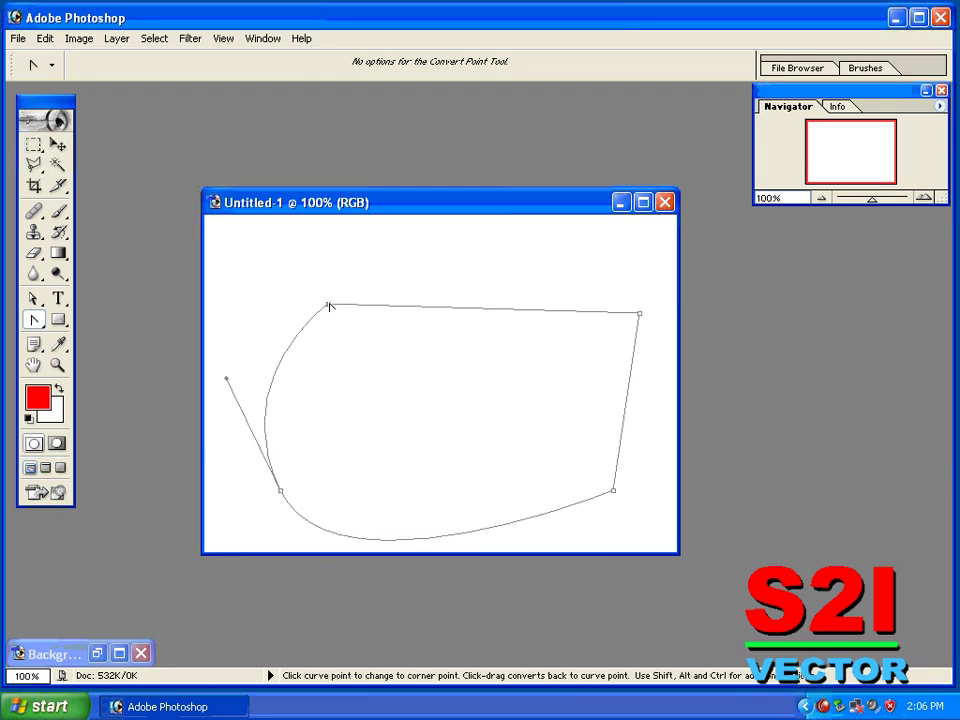
pyautogui.moveTo(328, 304); pyautogui.dragTo(274, 171)
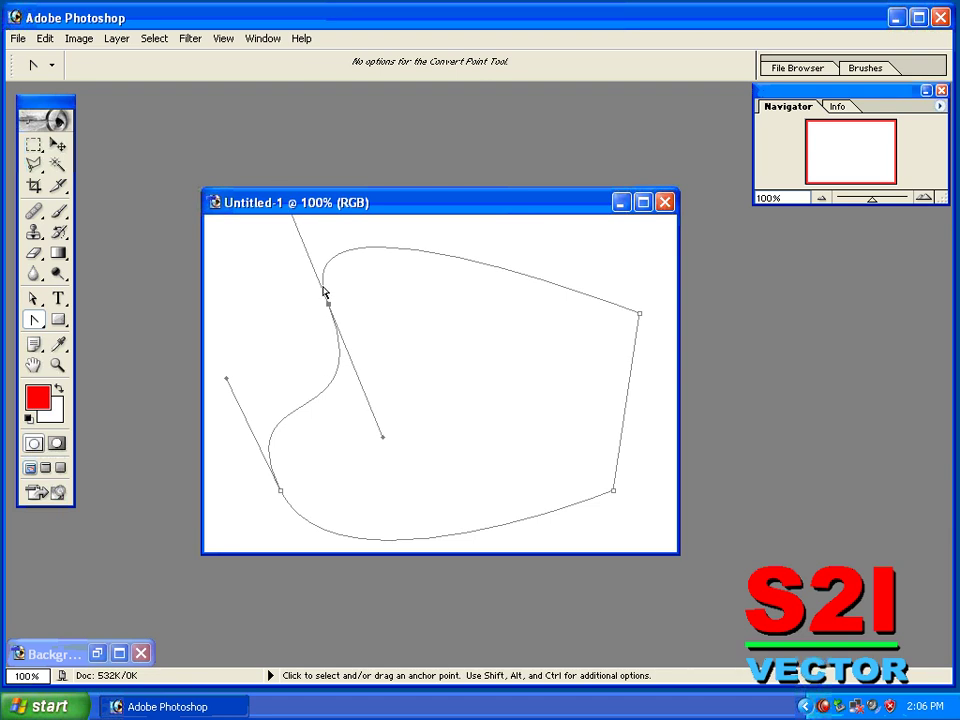
# Step: Move the whole path with the Path Selection Tool, then undo back toward the rectangle
pyautogui.moveTo(33, 299); pyautogui.dragTo(148, 316)
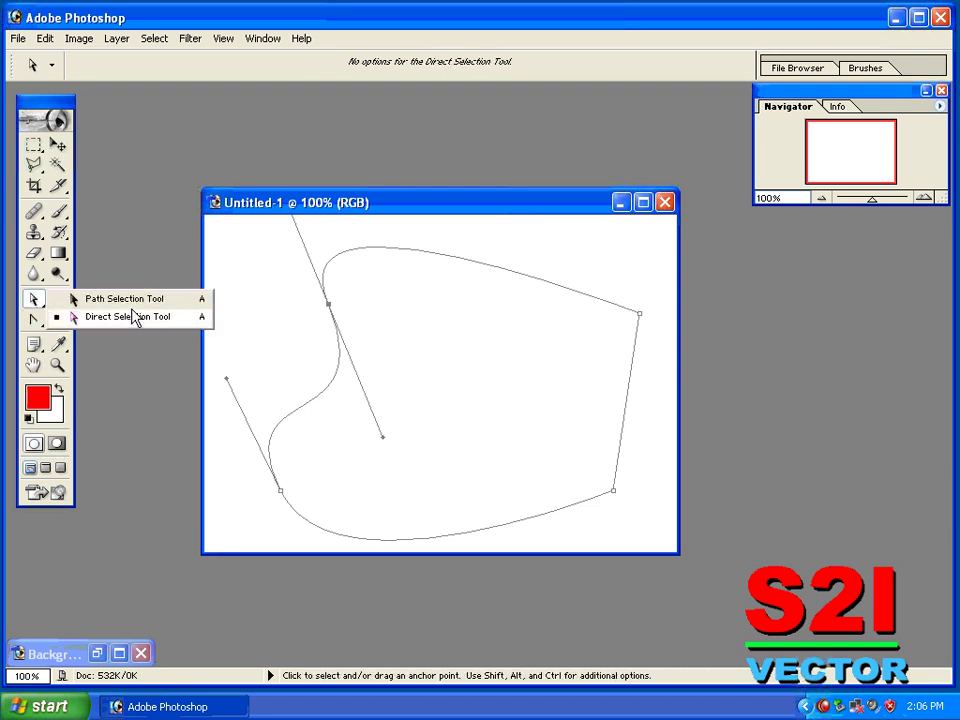
pyautogui.click(120, 297)
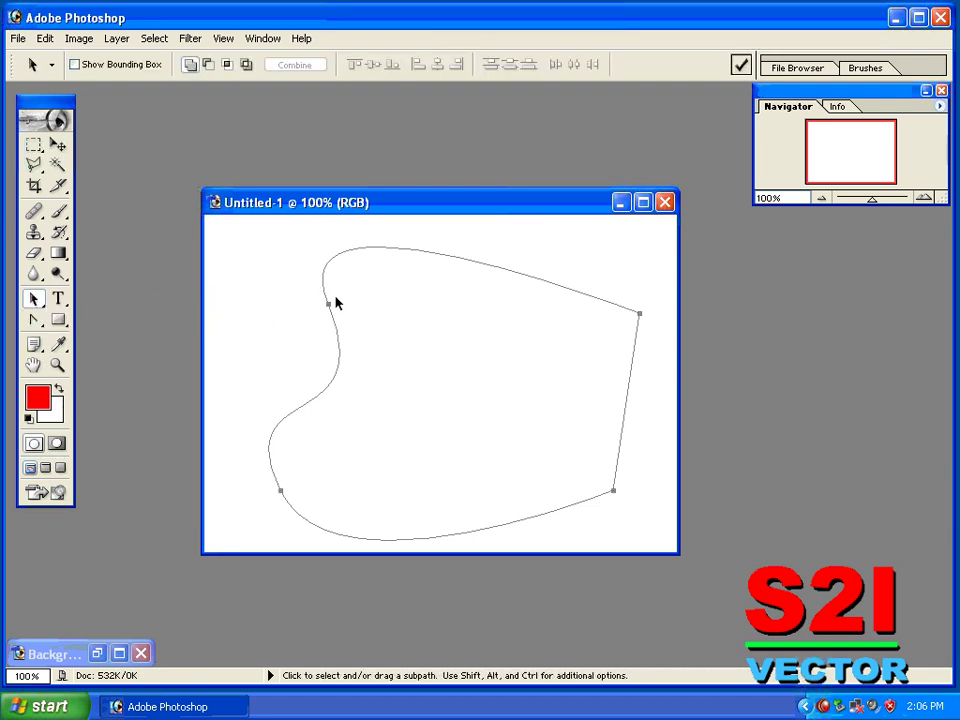
pyautogui.moveTo(328, 307)
pyautogui.mouseDown()
pyautogui.moveTo(369, 294)
pyautogui.moveTo(353, 297)
pyautogui.mouseUp()
pyautogui.moveTo(638, 484)
pyautogui.mouseDown()
pyautogui.moveTo(651, 506)
pyautogui.moveTo(630, 489)
pyautogui.mouseUp()
pyautogui.hotkey('ctrl', 'alt', 'z')
pyautogui.hotkey('ctrl', 'alt', 'z')
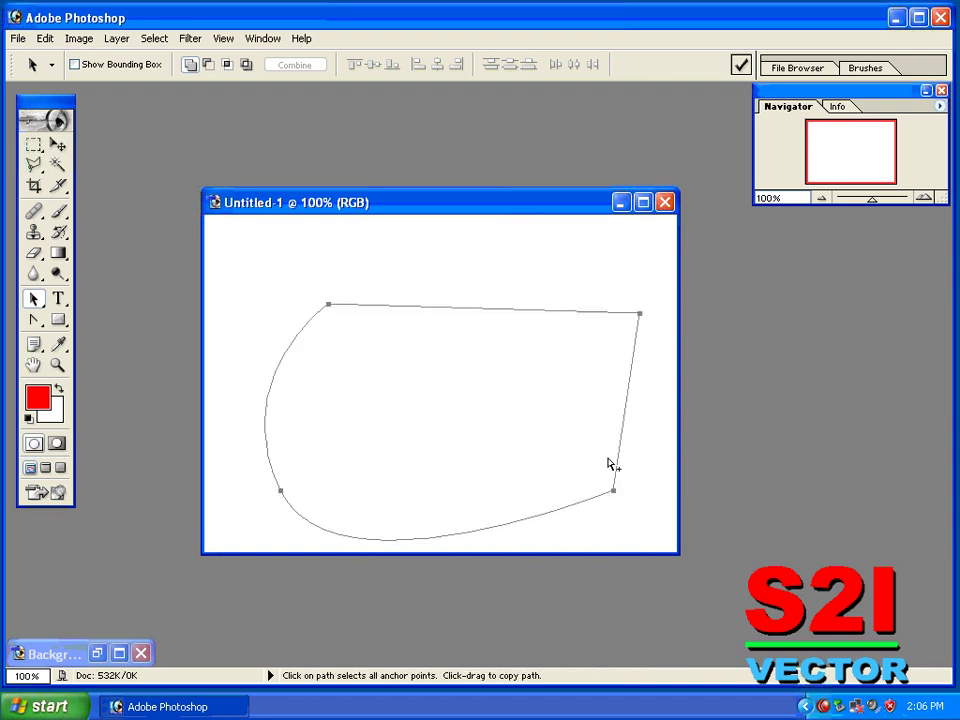
pyautogui.hotkey('ctrl', 'alt', 'z')
pyautogui.hotkey('ctrl', 'alt', 'z')
pyautogui.hotkey('ctrl', 'alt', 'z')
pyautogui.hotkey('ctrl', 'alt', 'z')
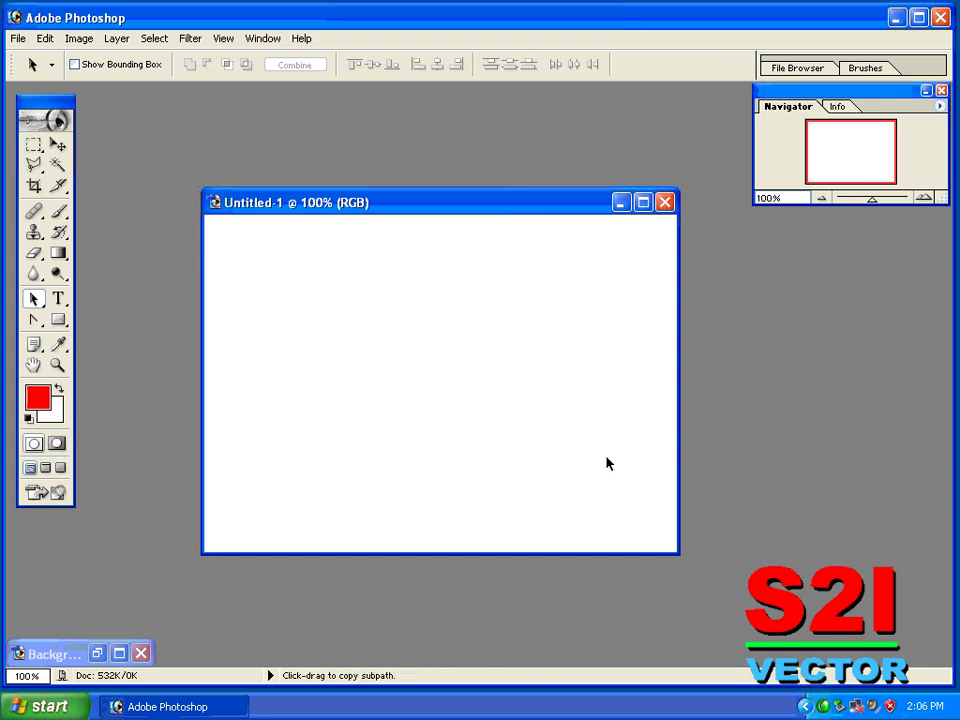
pyautogui.click(58, 320)
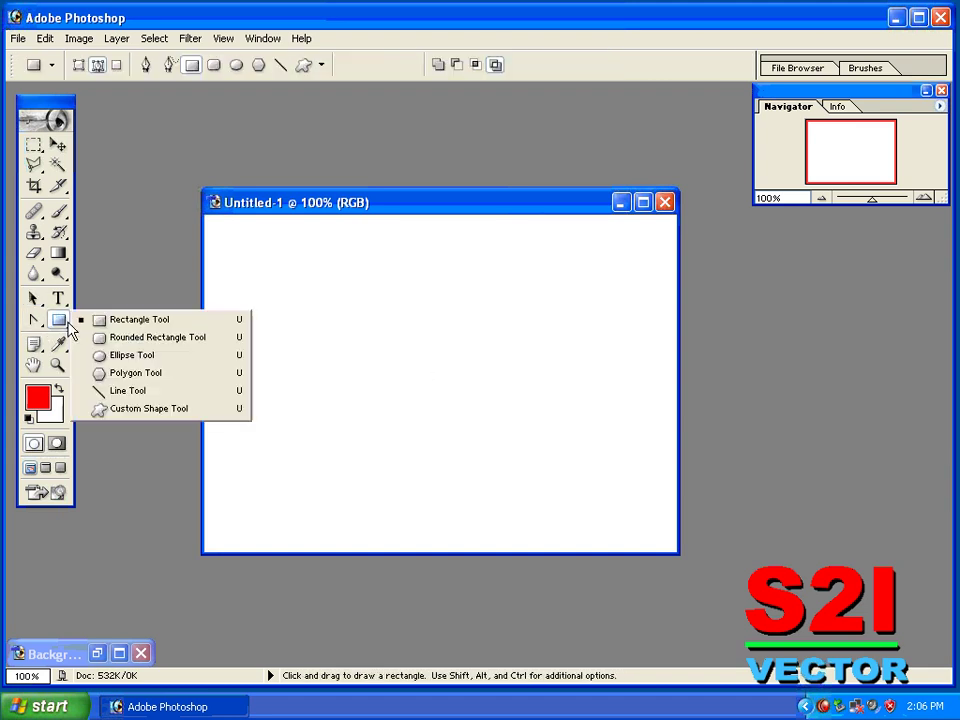
pyautogui.click(115, 347)
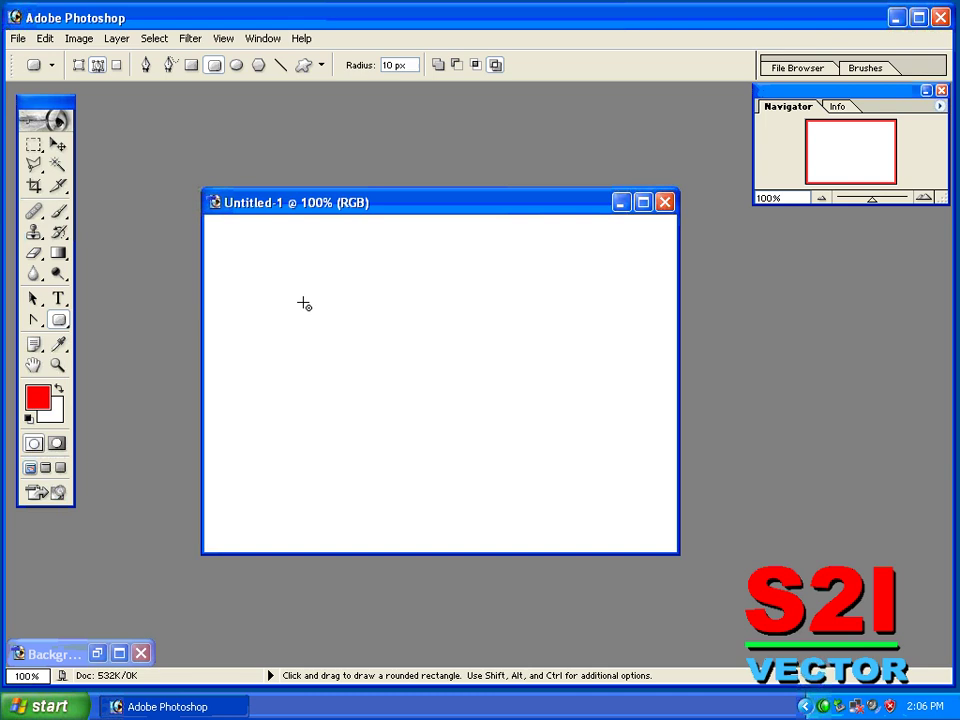
pyautogui.moveTo(303, 302); pyautogui.dragTo(629, 449)
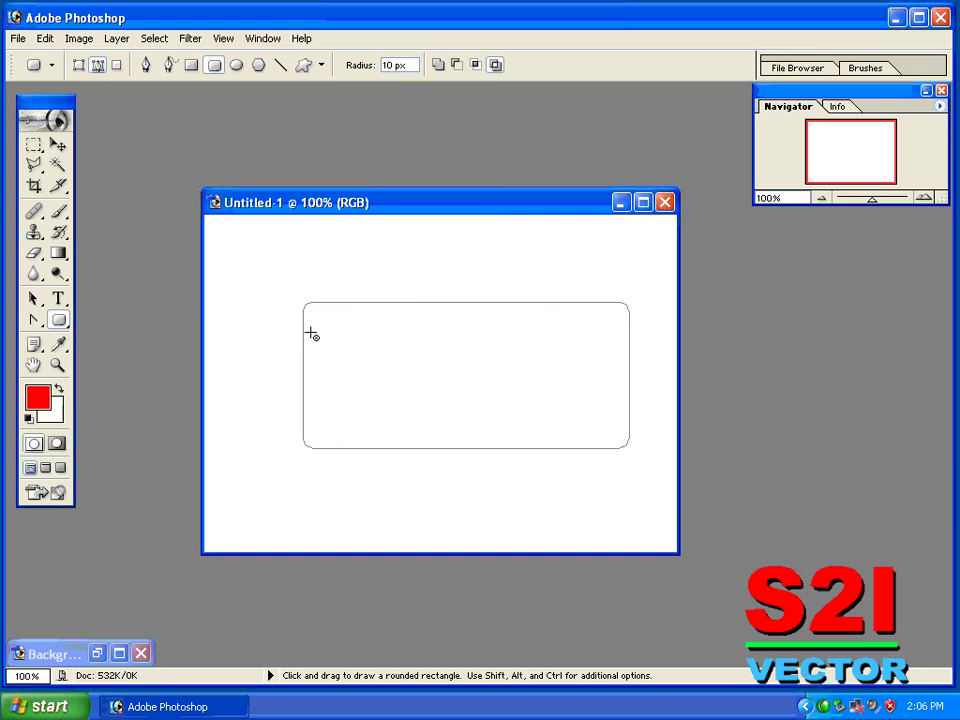
pyautogui.hotkey('ctrl', 'z')
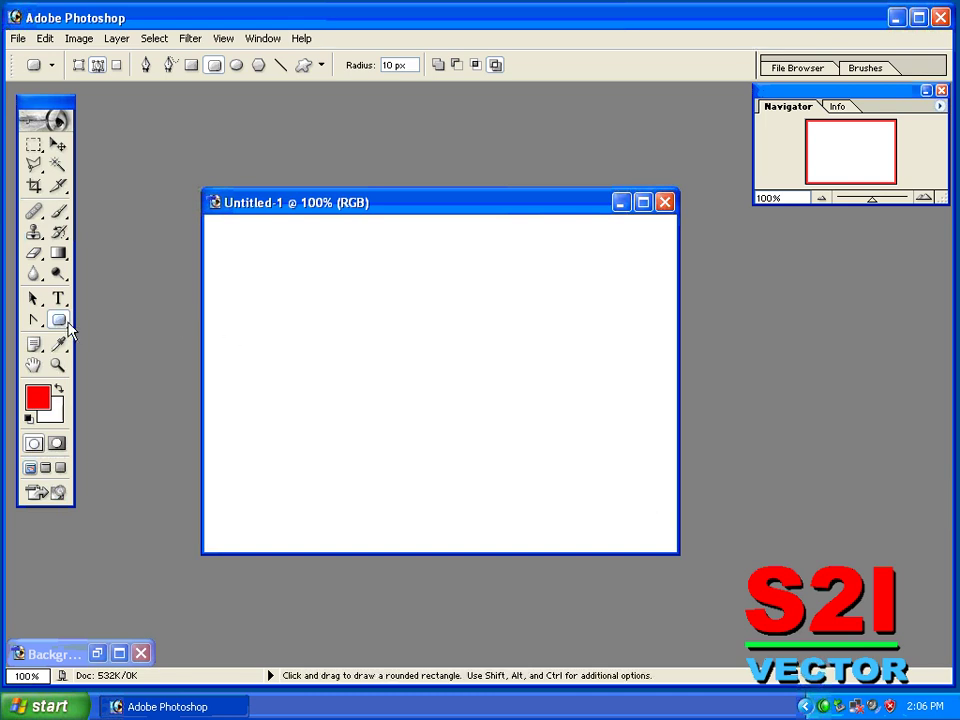
pyautogui.click(67, 328)
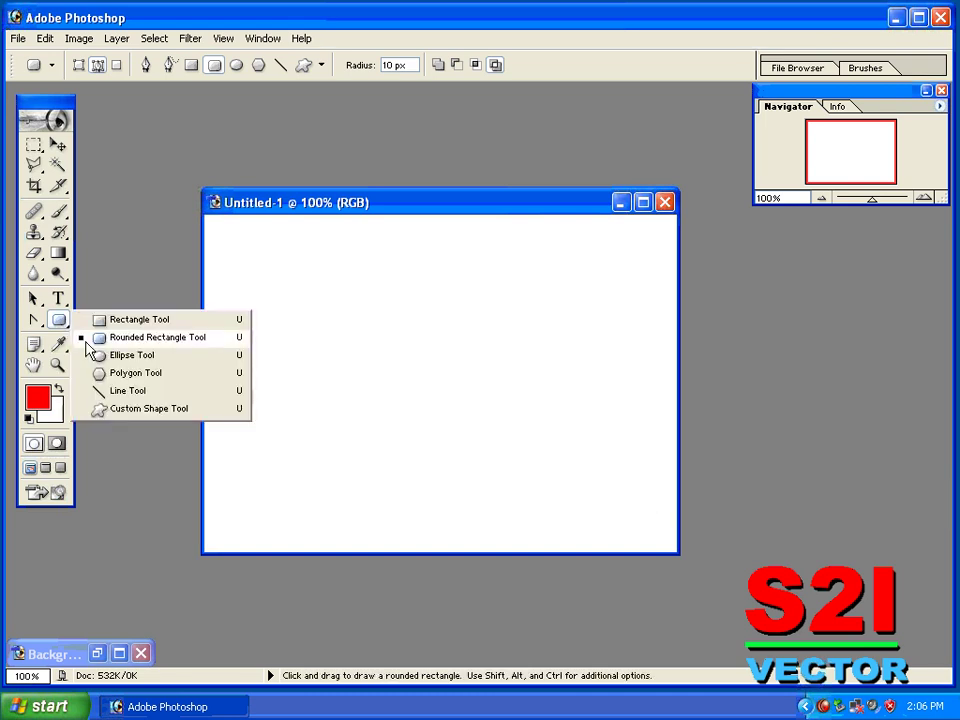
pyautogui.click(125, 391)
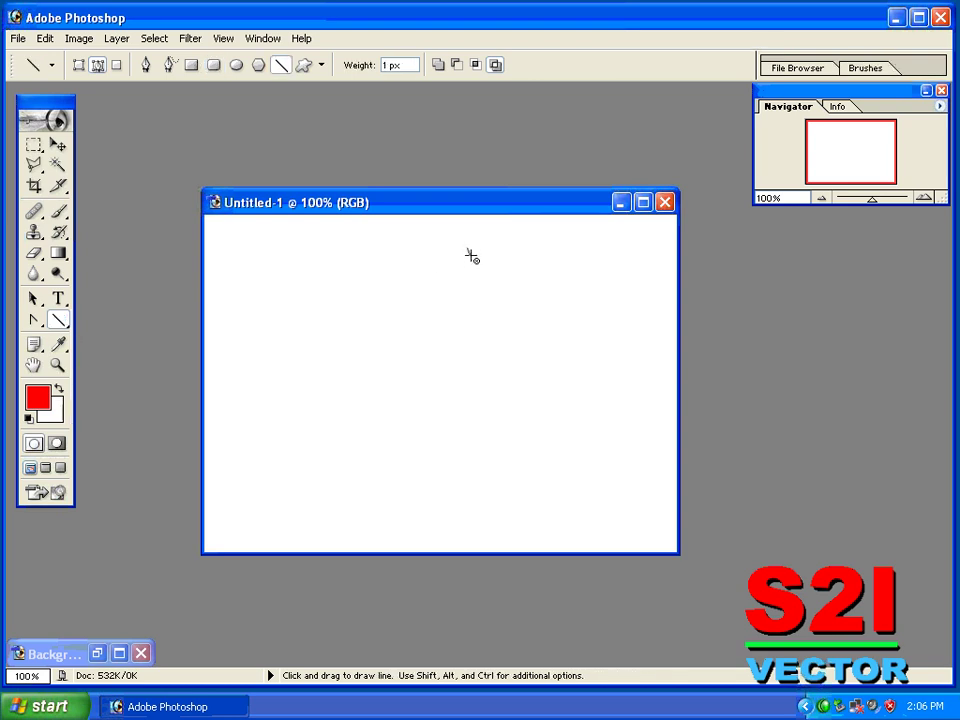
pyautogui.moveTo(469, 249); pyautogui.dragTo(478, 481)
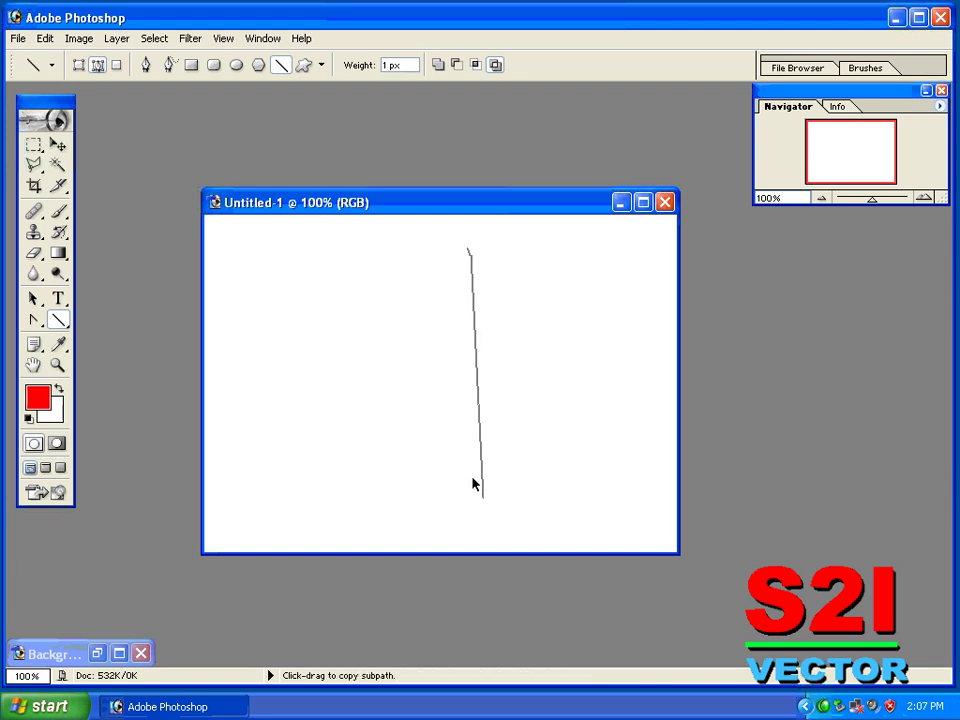
pyautogui.hotkey('ctrl', 'z')
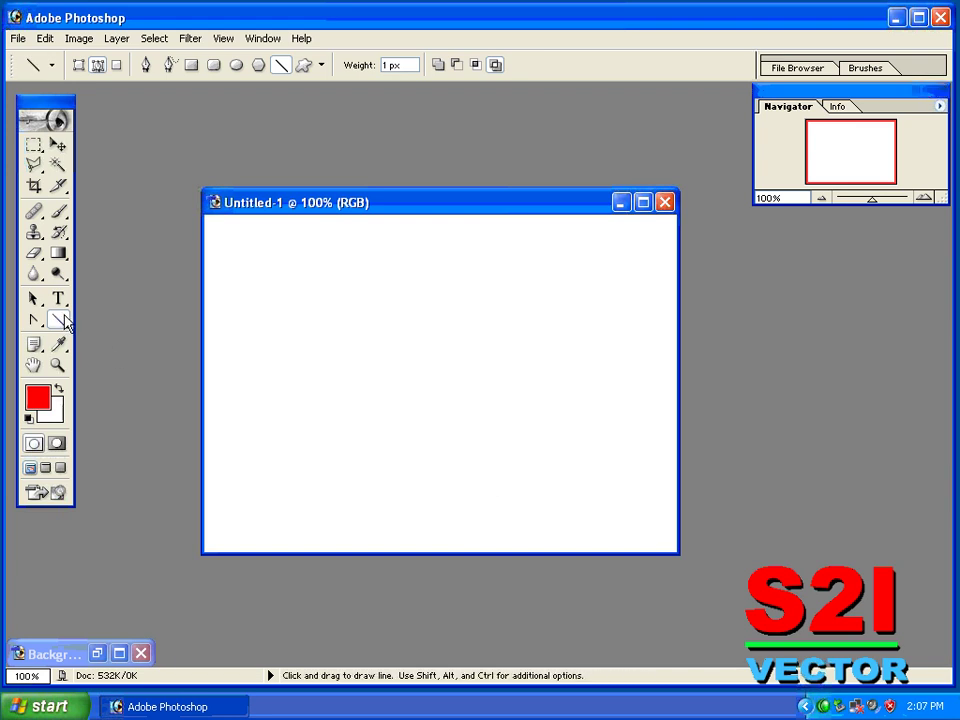
pyautogui.moveTo(58, 319); pyautogui.dragTo(118, 327)
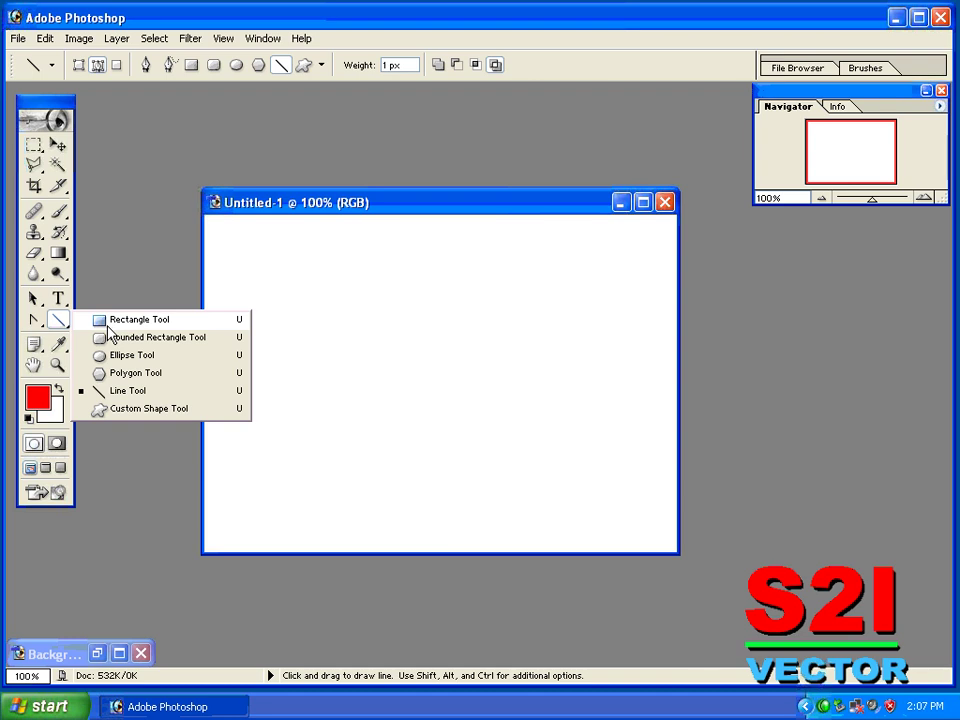
# Step: Enlarge the Custom Shape picker and replace its shapes with the full All set
pyautogui.click(124, 409)
pyautogui.moveTo(62, 326); pyautogui.dragTo(150, 418)
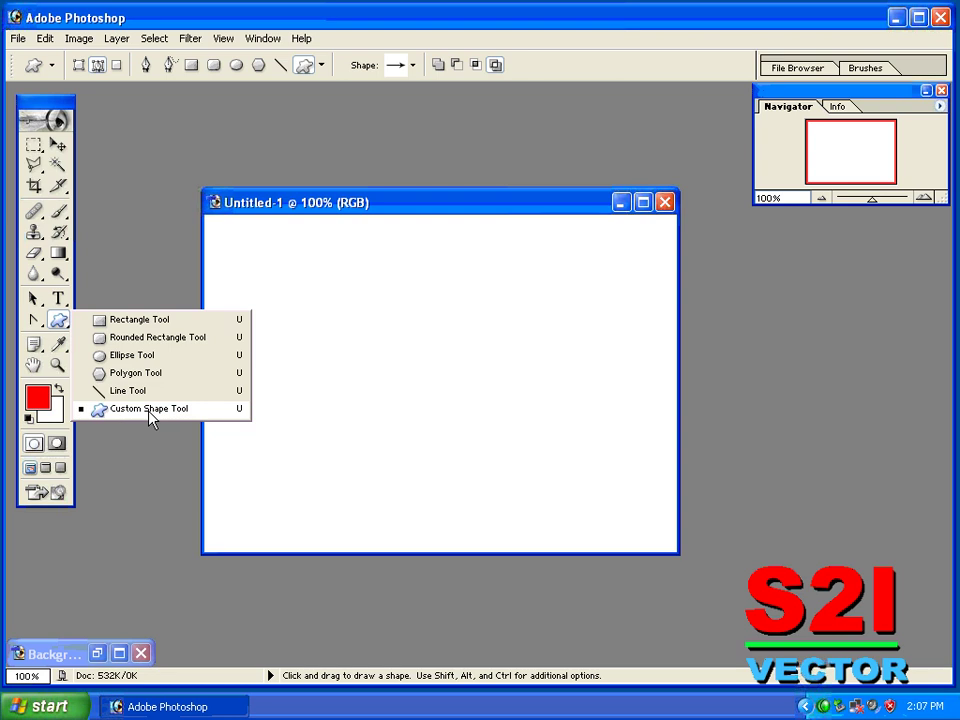
pyautogui.click(148, 410)
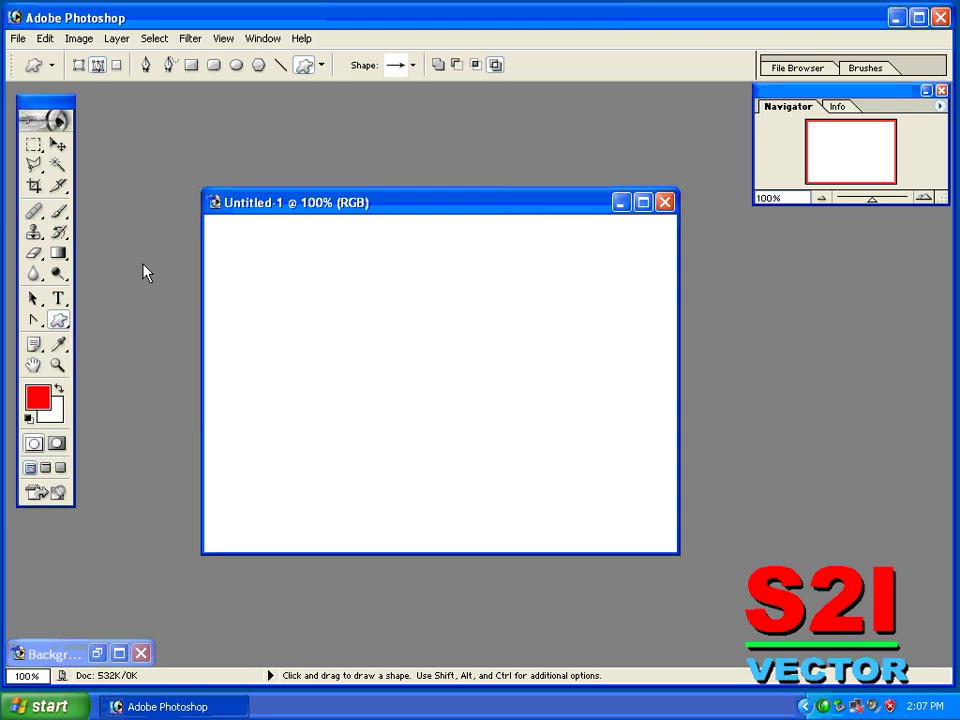
pyautogui.click(410, 67)
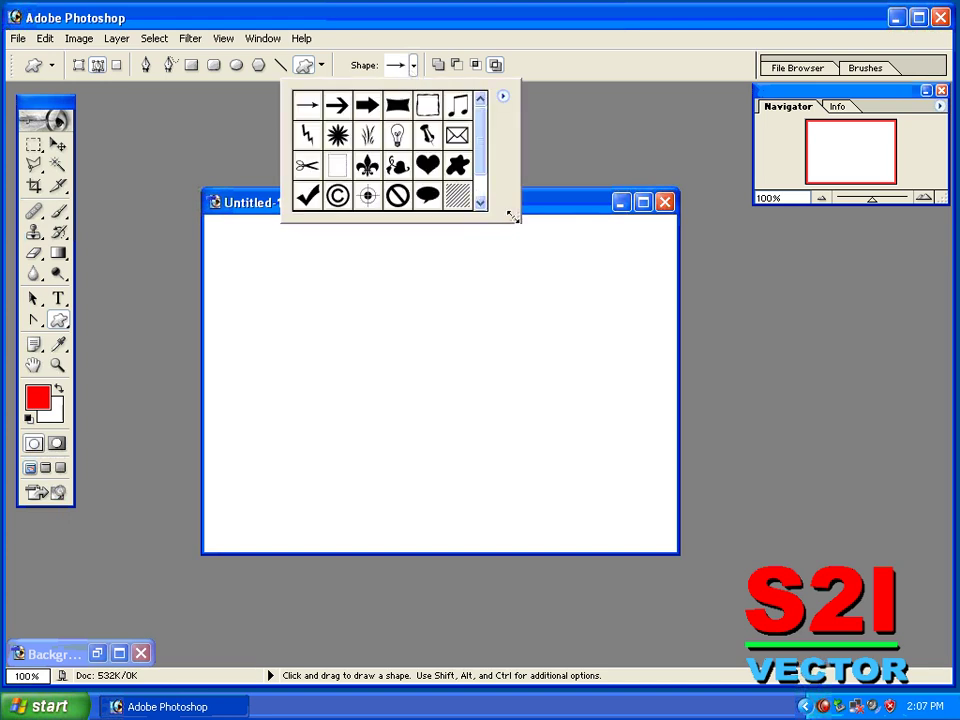
pyautogui.moveTo(513, 217); pyautogui.dragTo(622, 586)
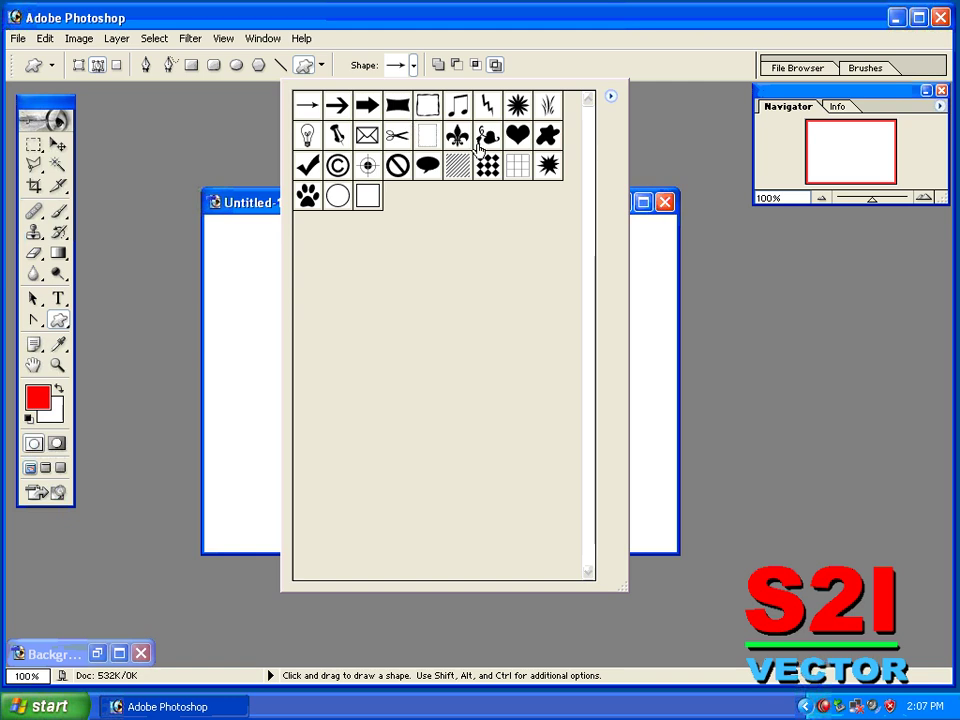
pyautogui.click(612, 98)
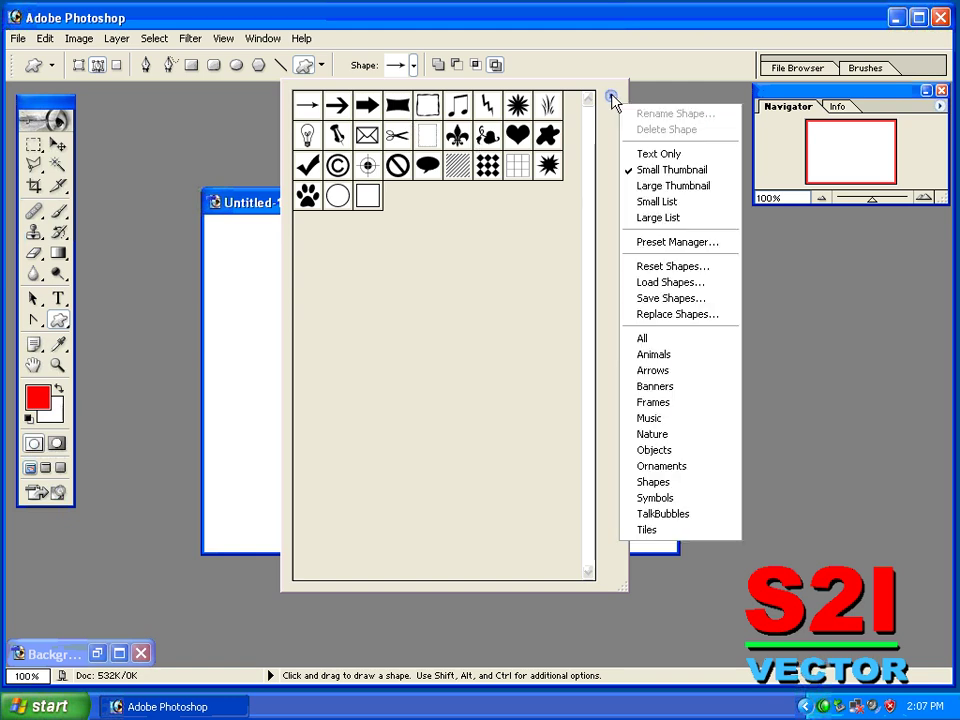
pyautogui.click(657, 342)
pyautogui.click(369, 275)
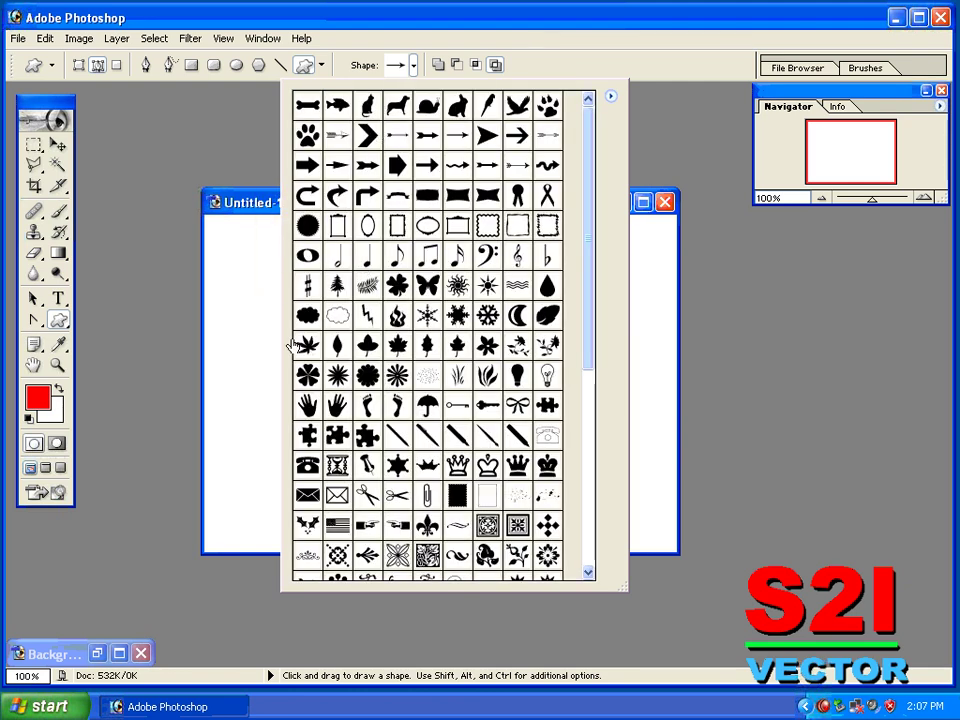
pyautogui.moveTo(588, 228); pyautogui.dragTo(580, 197)
# Step: Draw the parrot custom shape as a yellow-green (A8FF00) shape layer across the canvas
pyautogui.click(484, 100)
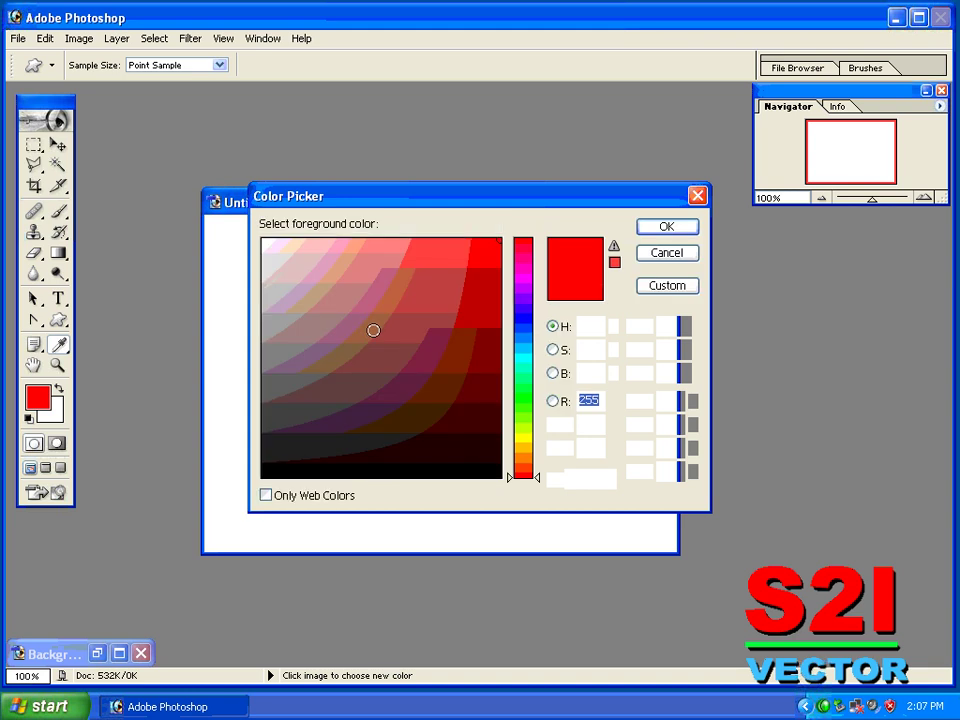
pyautogui.click(524, 400)
pyautogui.click(524, 426)
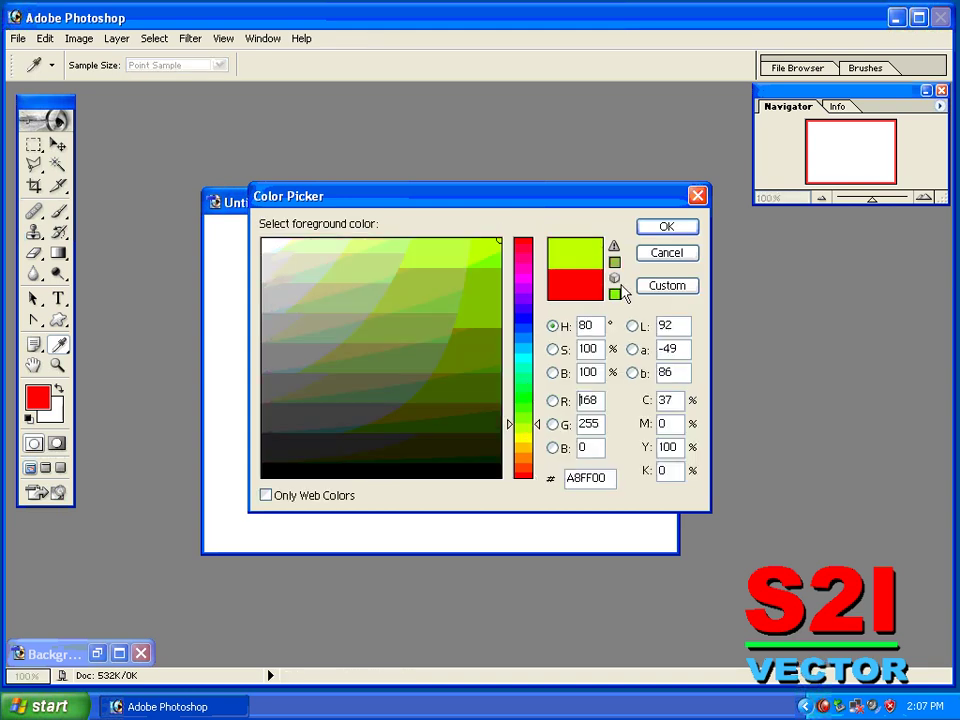
pyautogui.click(660, 228)
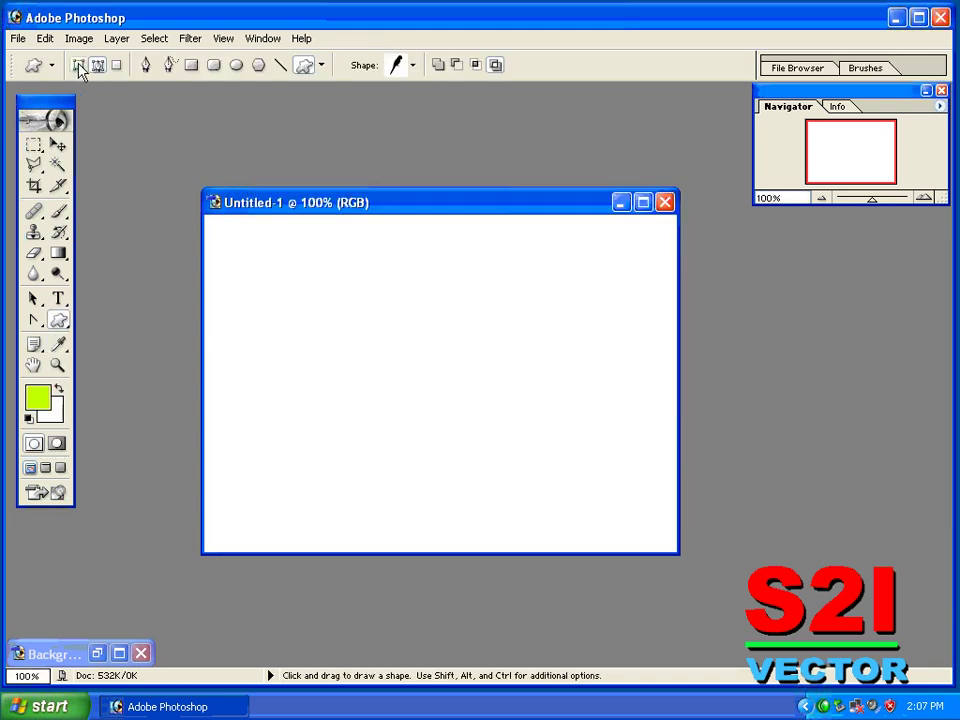
pyautogui.click(79, 65)
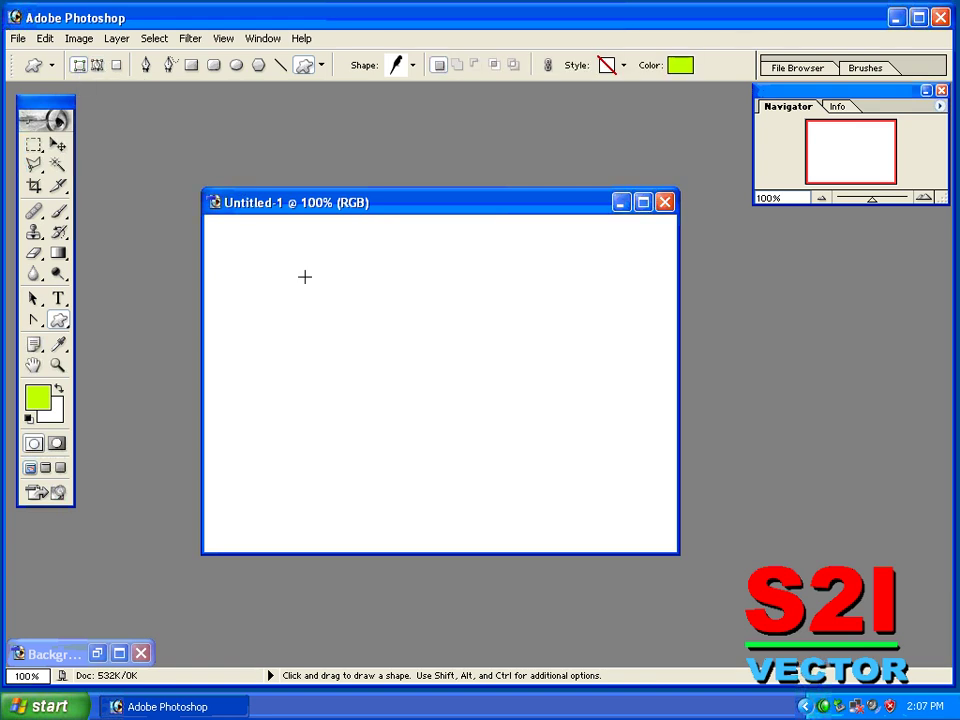
pyautogui.moveTo(305, 276); pyautogui.dragTo(556, 523)
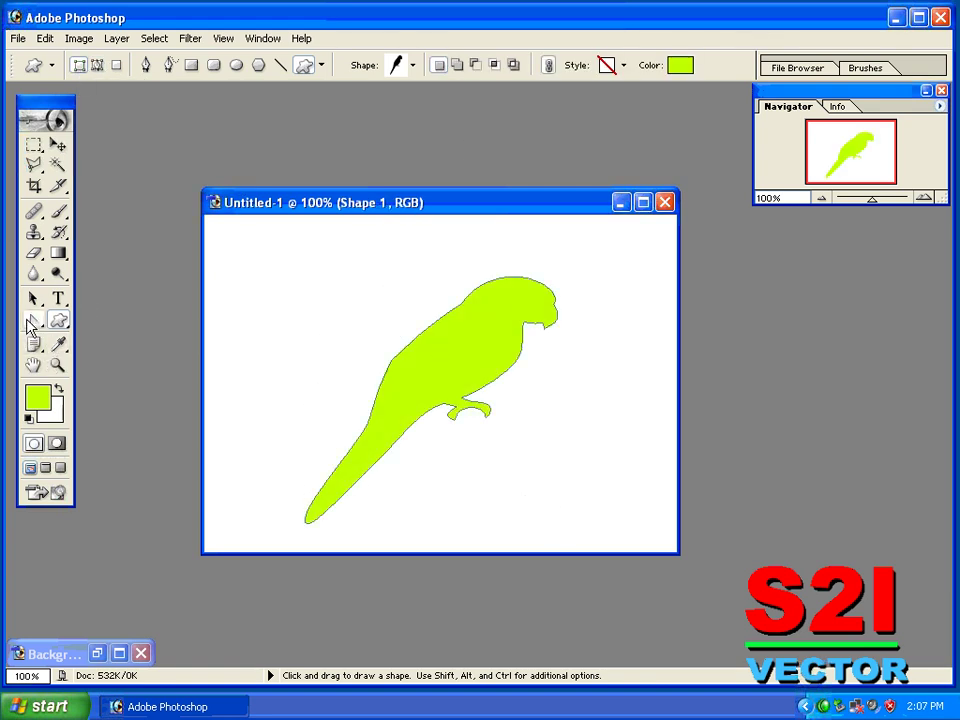
# Step: Reshape the parrot by dragging its anchor points with the Direct Selection Tool
pyautogui.moveTo(33, 298); pyautogui.dragTo(95, 327)
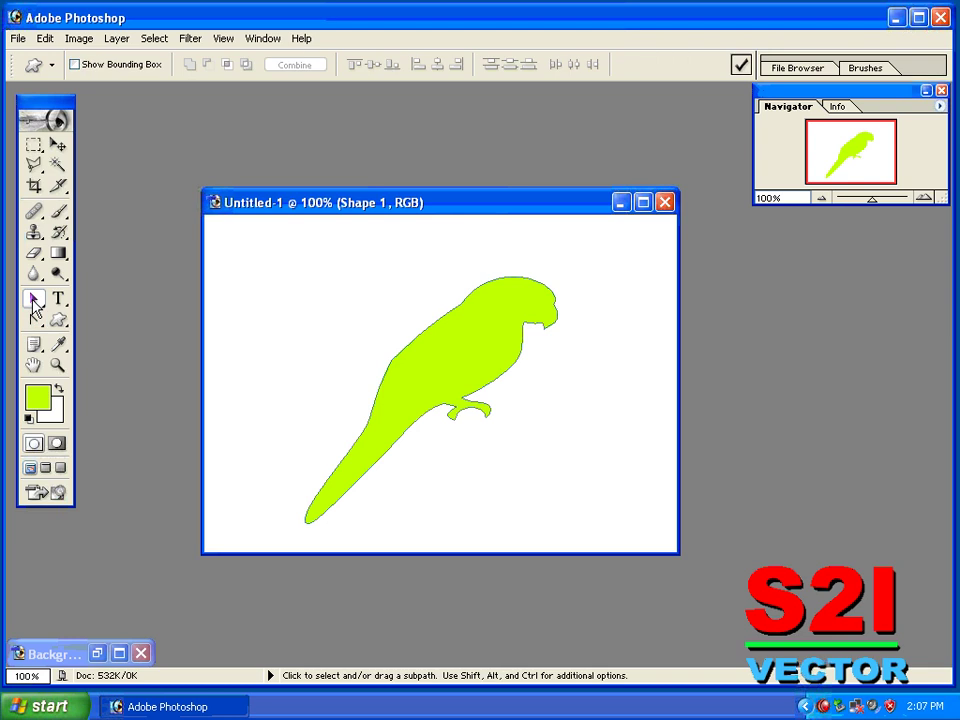
pyautogui.click(548, 330)
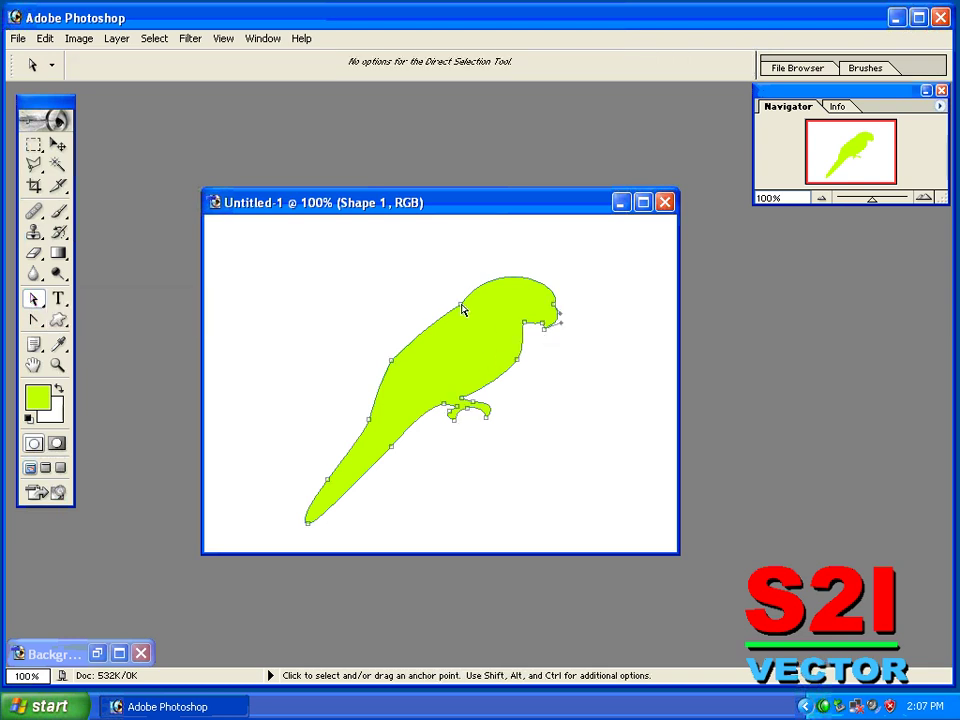
pyautogui.moveTo(462, 308); pyautogui.dragTo(400, 263)
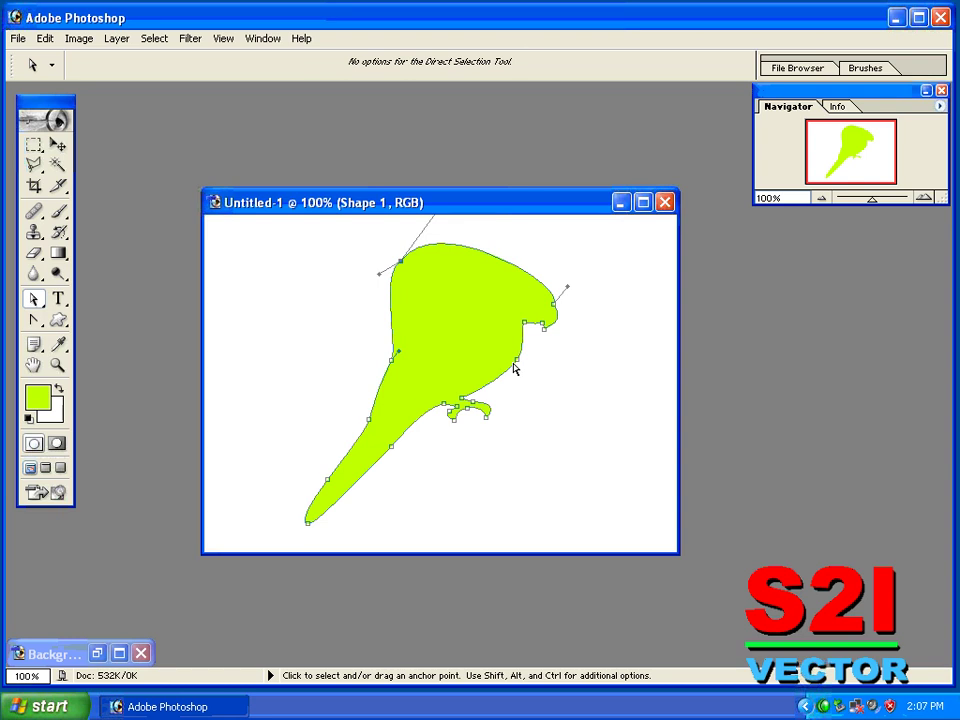
pyautogui.moveTo(514, 369)
pyautogui.mouseDown()
pyautogui.moveTo(557, 380)
pyautogui.moveTo(510, 360)
pyautogui.mouseUp()
pyautogui.moveTo(390, 366); pyautogui.dragTo(321, 348)
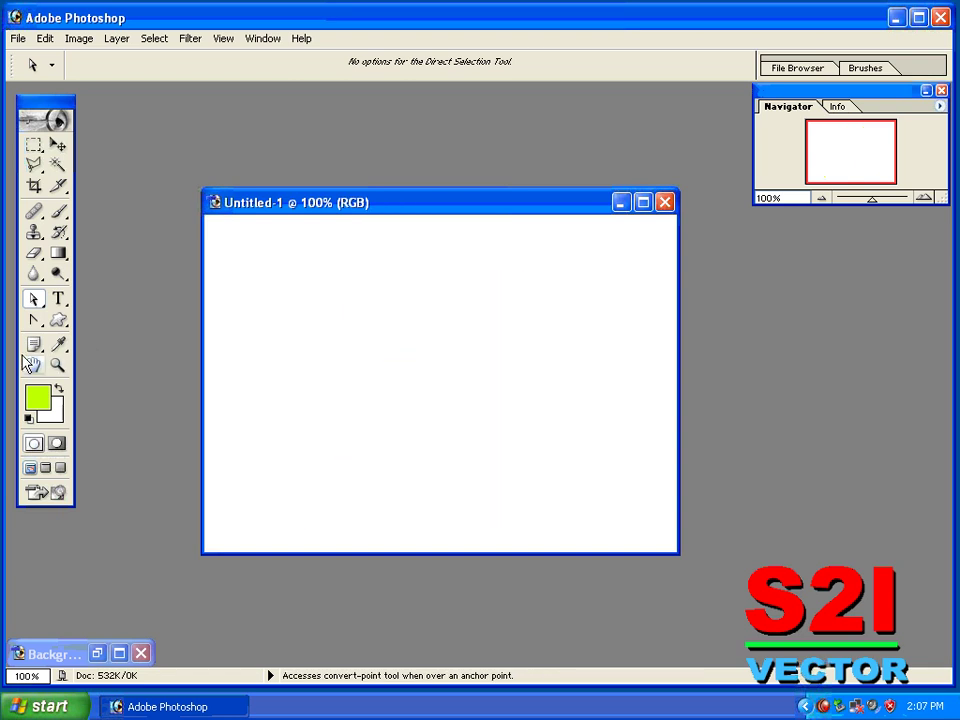
# Step: Pick the scalloped square frame shape, draw it across the whole canvas, then undo it
pyautogui.moveTo(58, 319)
pyautogui.mouseDown()
pyautogui.moveTo(155, 380)
pyautogui.moveTo(160, 408)
pyautogui.mouseUp()
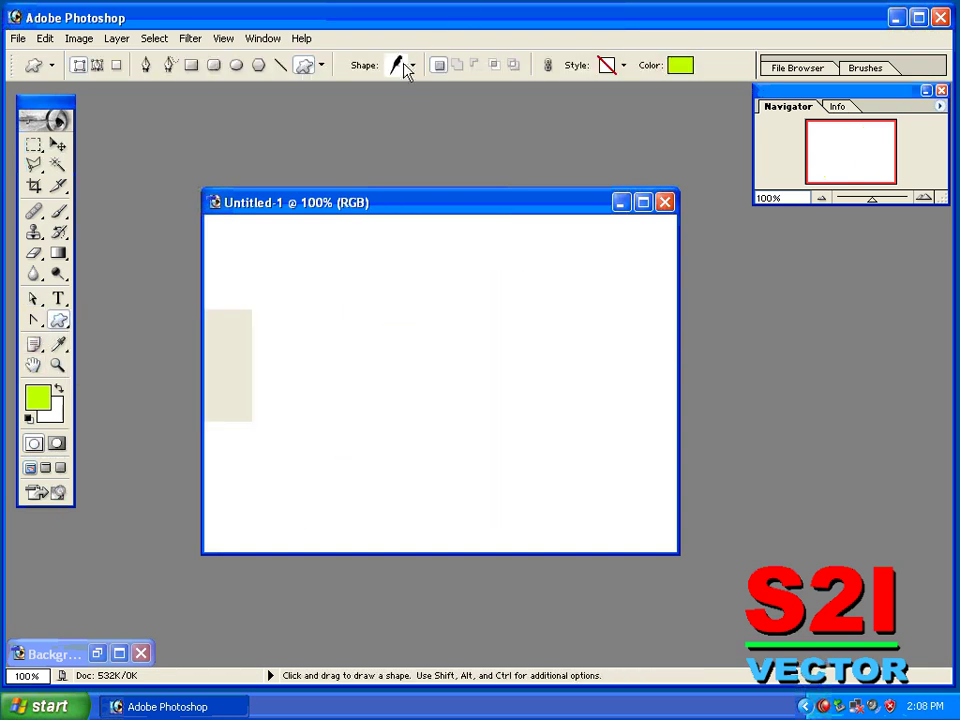
pyautogui.click(410, 65)
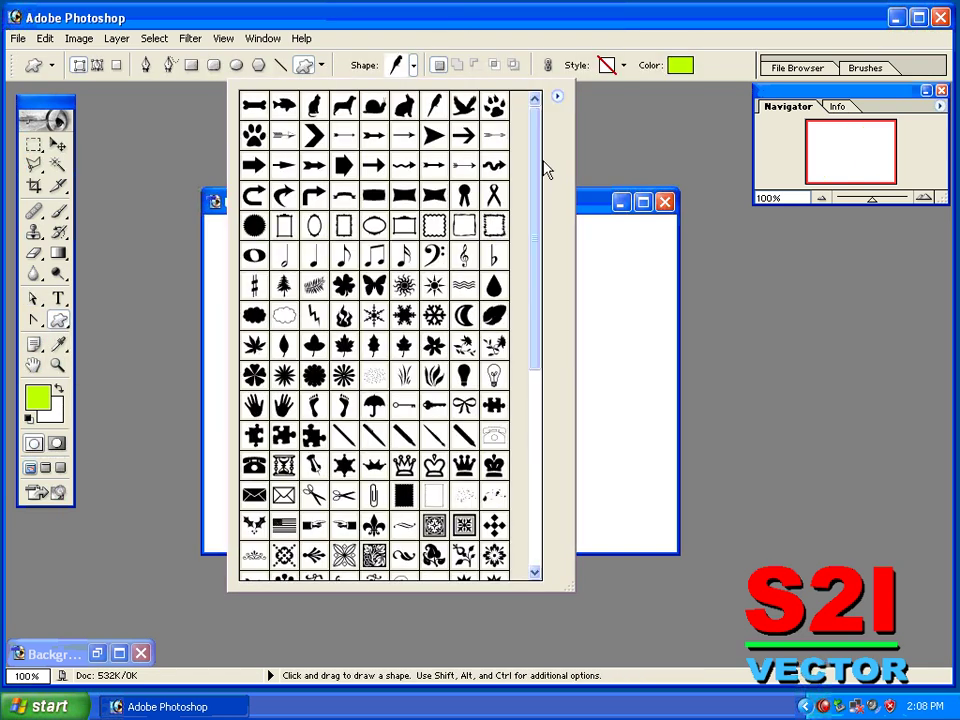
pyautogui.doubleClick(432, 226)
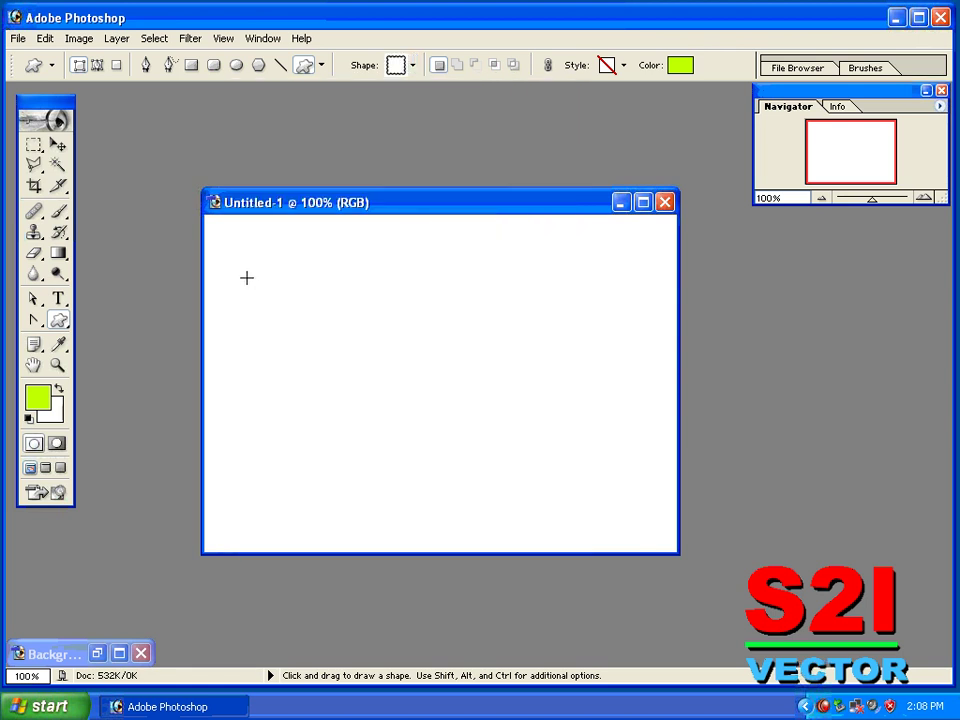
pyautogui.moveTo(205, 226); pyautogui.dragTo(665, 535)
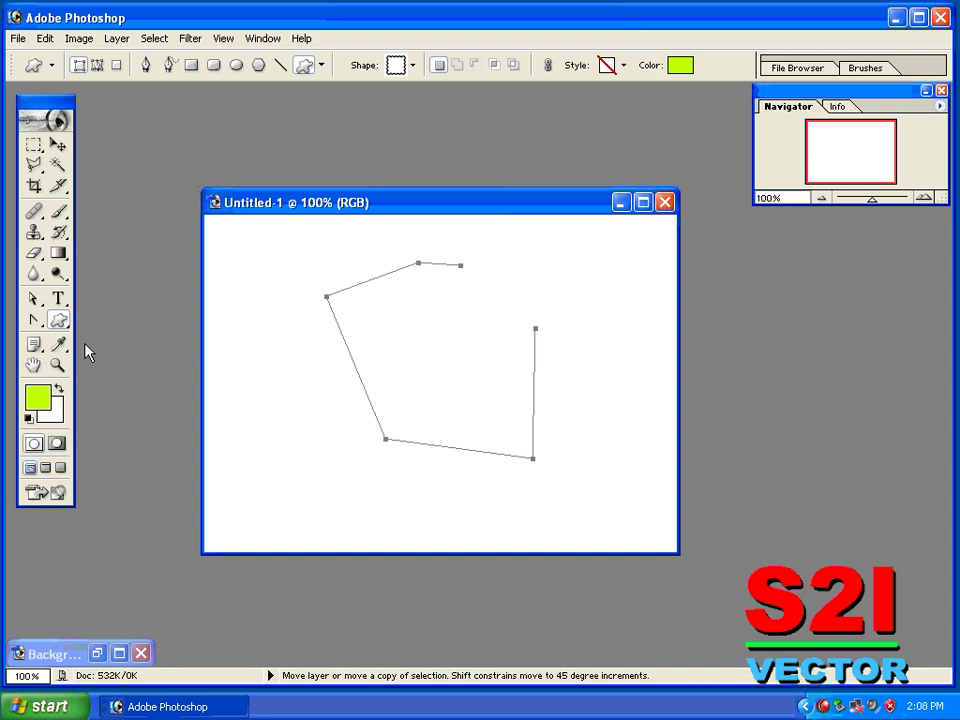
pyautogui.hotkey('ctrl', 'z')
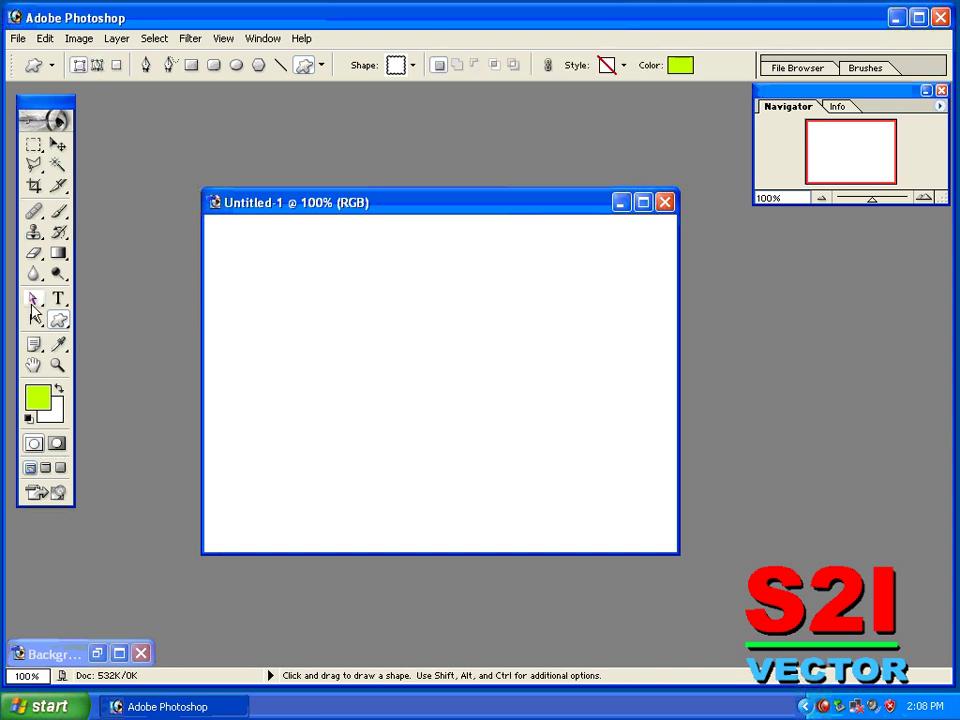
# Step: Set custom shapes to Fill Pixels mode, try the Pen and Line tools, then return to Custom Shape
pyautogui.rightClick(60, 323)
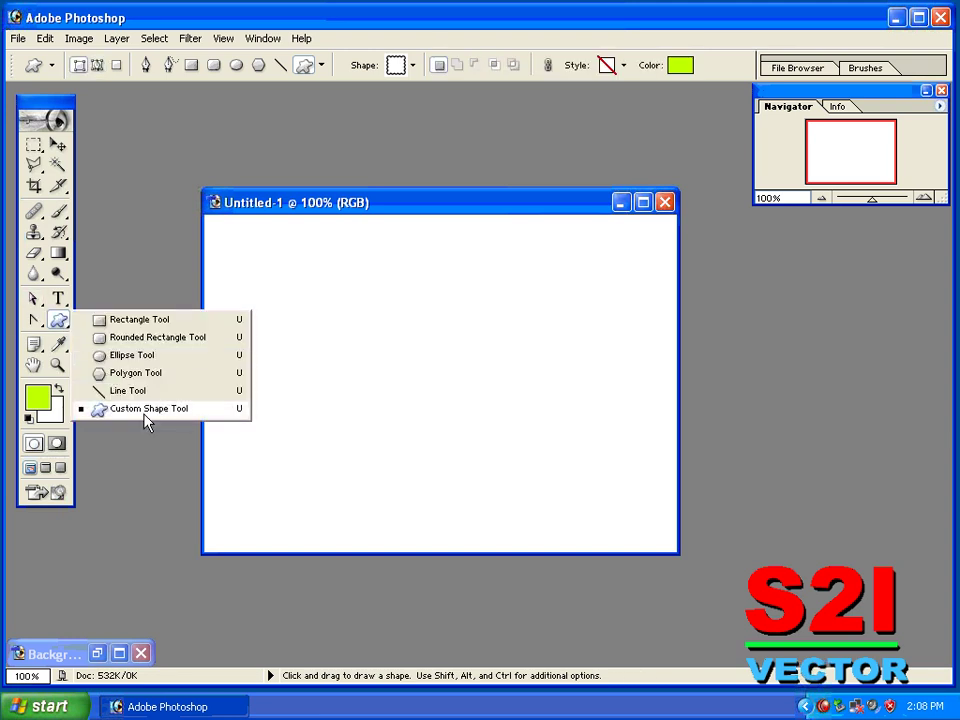
pyautogui.click(145, 412)
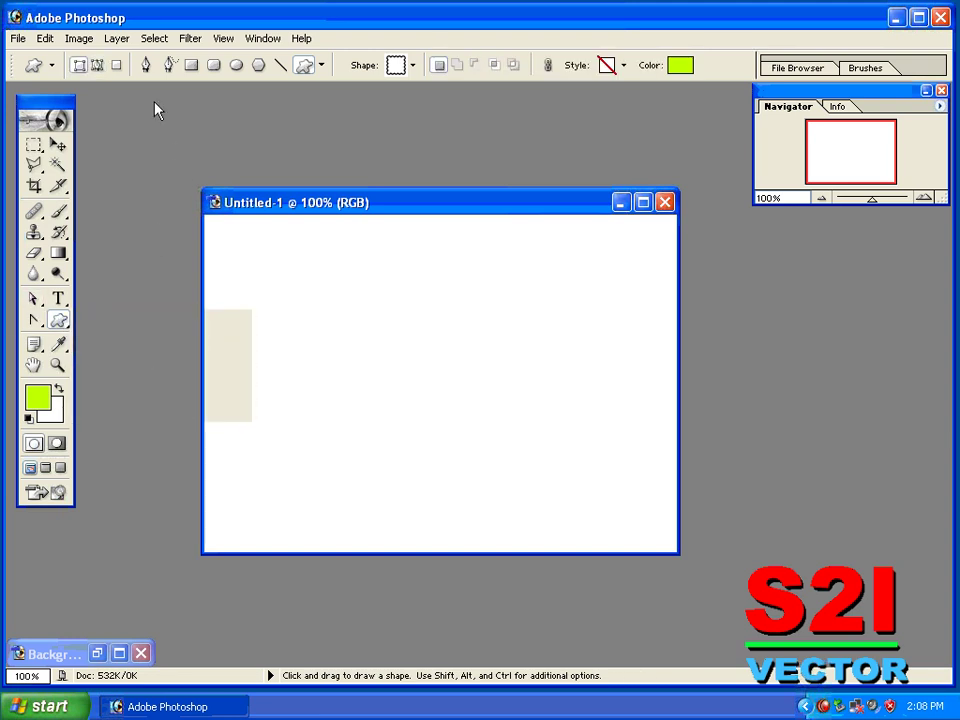
pyautogui.click(118, 66)
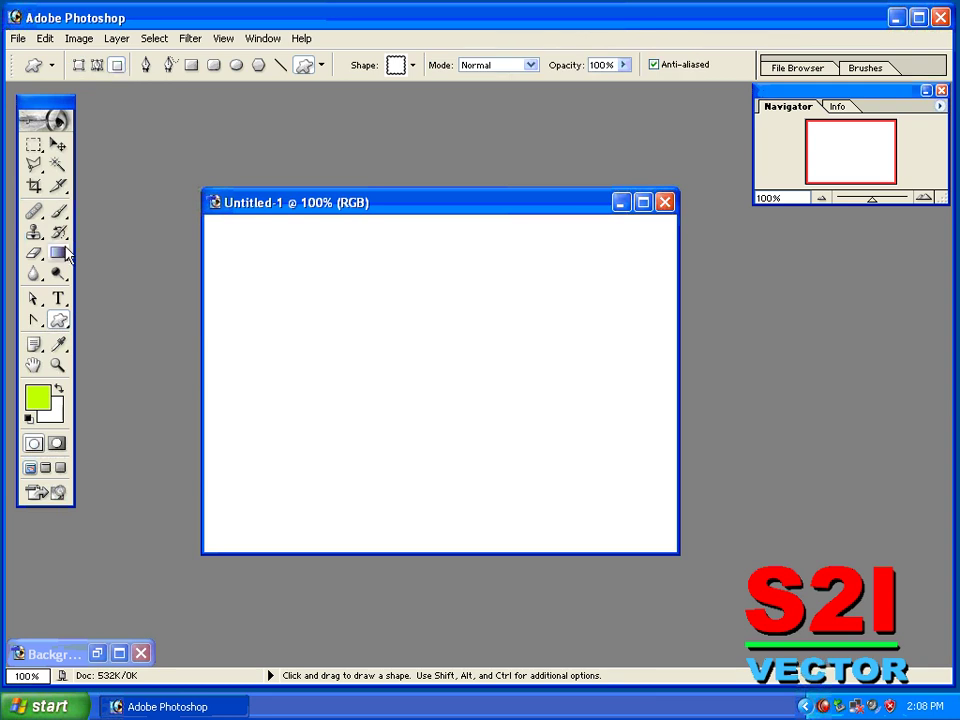
pyautogui.rightClick(60, 321)
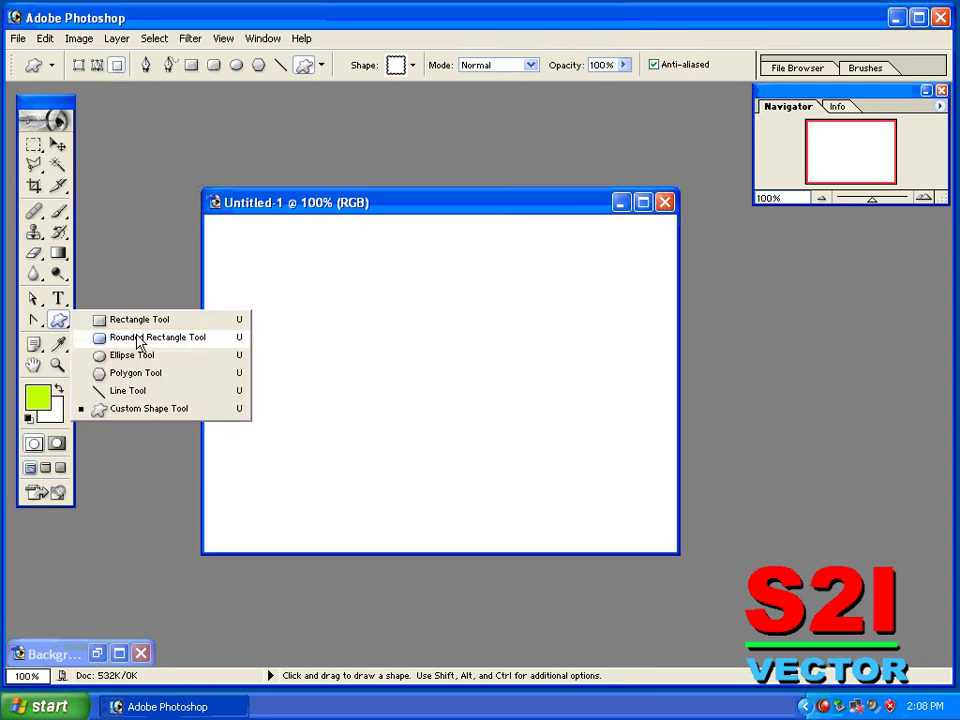
pyautogui.click(160, 410)
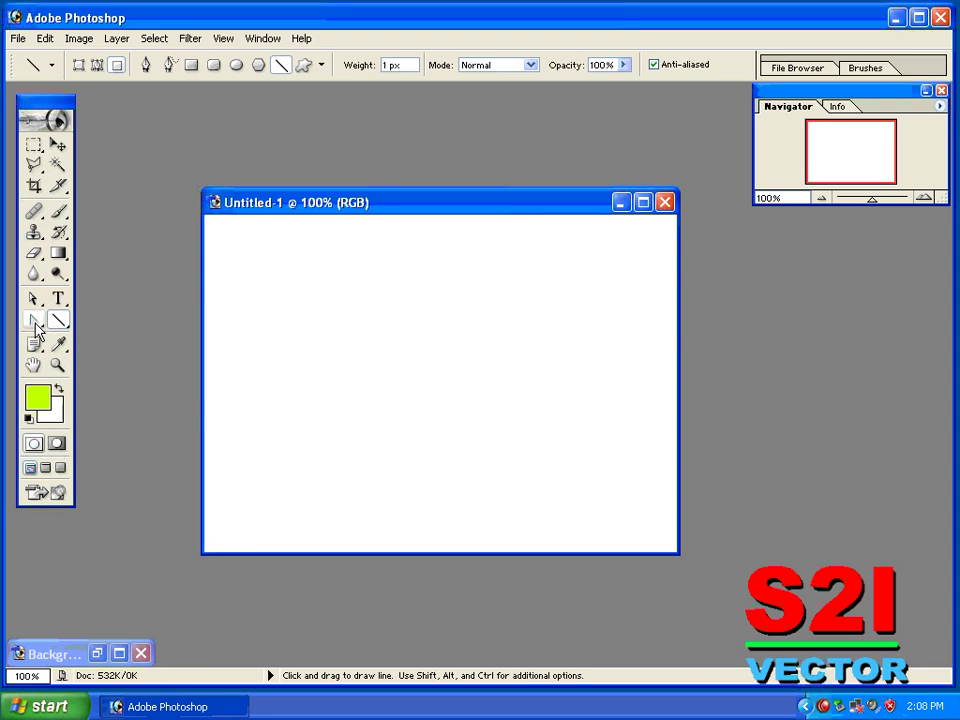
pyautogui.moveTo(35, 318); pyautogui.dragTo(80, 319)
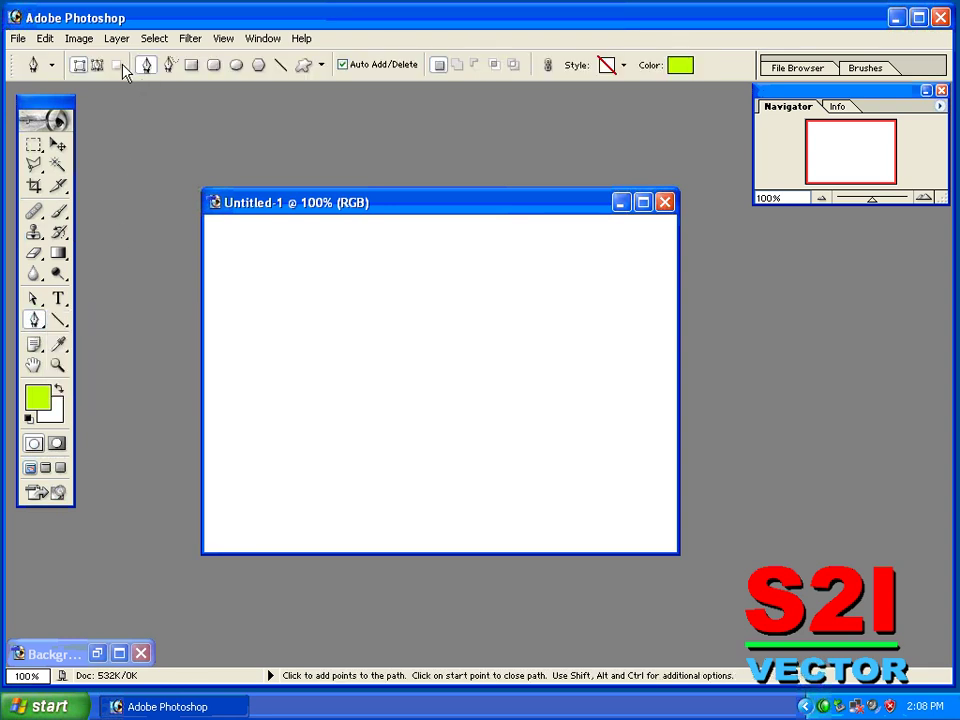
pyautogui.click(57, 322)
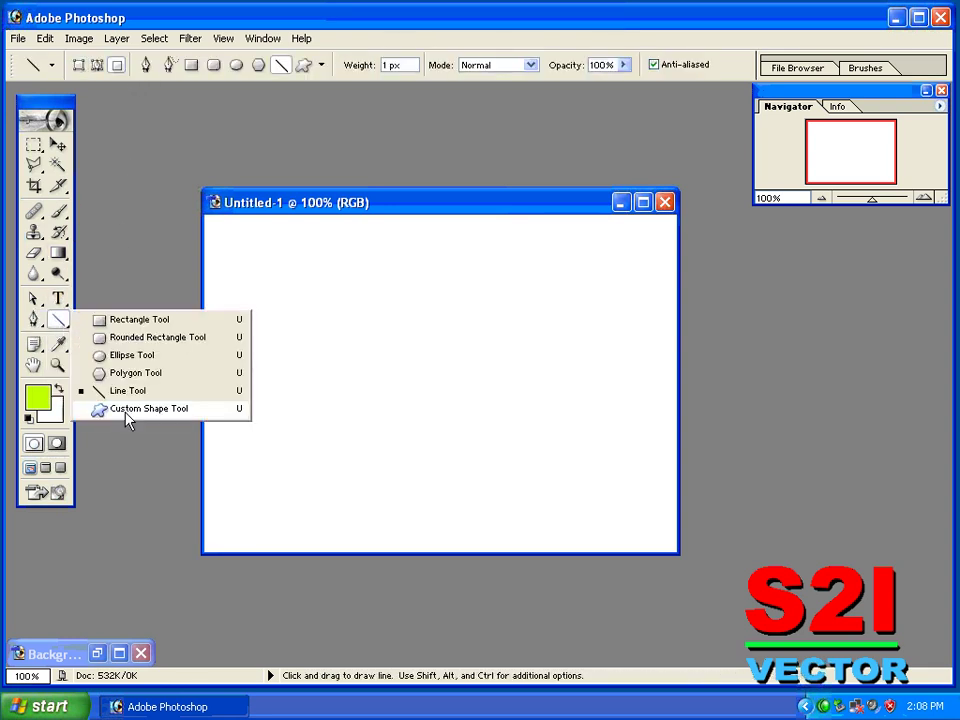
pyautogui.click(152, 409)
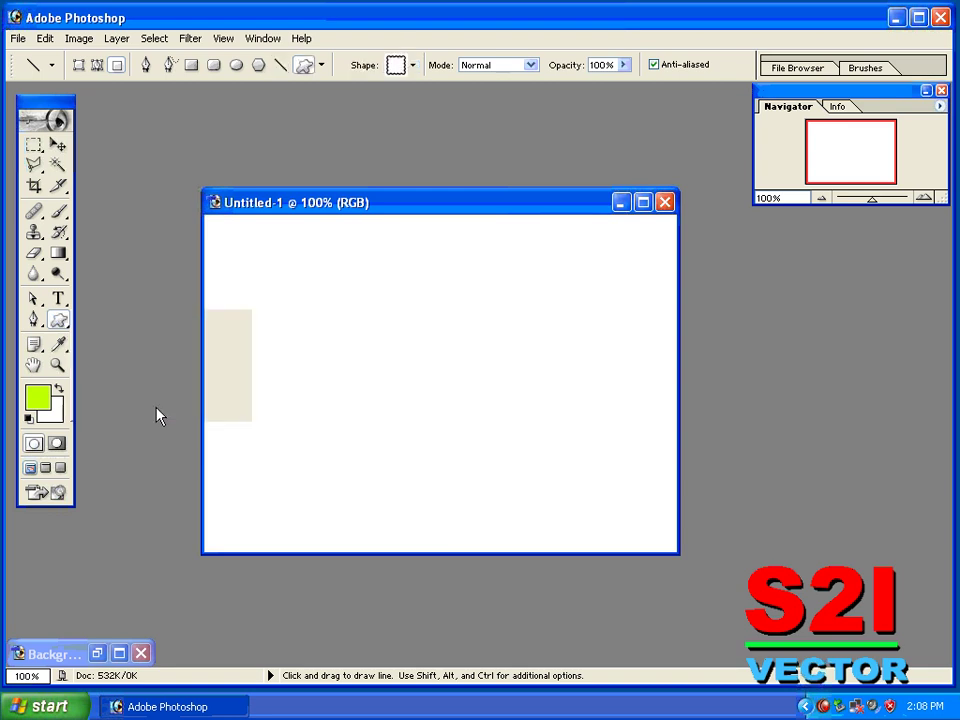
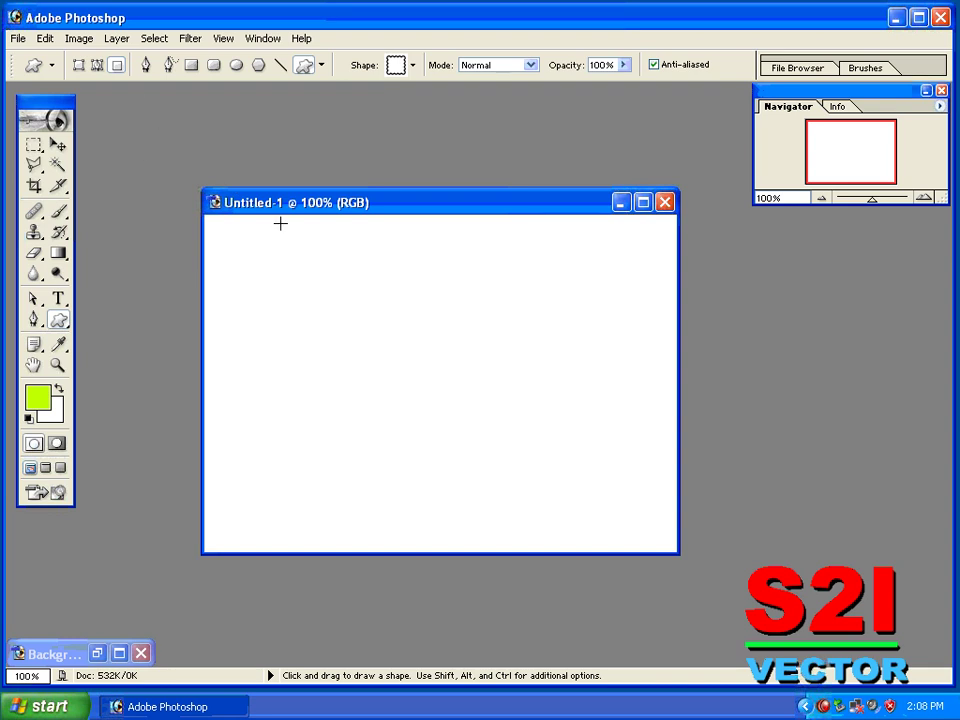
# Step: Draw a wavy frame custom shape, then undo it
pyautogui.moveTo(332, 262)
pyautogui.mouseDown()
pyautogui.moveTo(431, 401)
pyautogui.moveTo(564, 536)
pyautogui.moveTo(581, 510)
pyautogui.mouseUp()
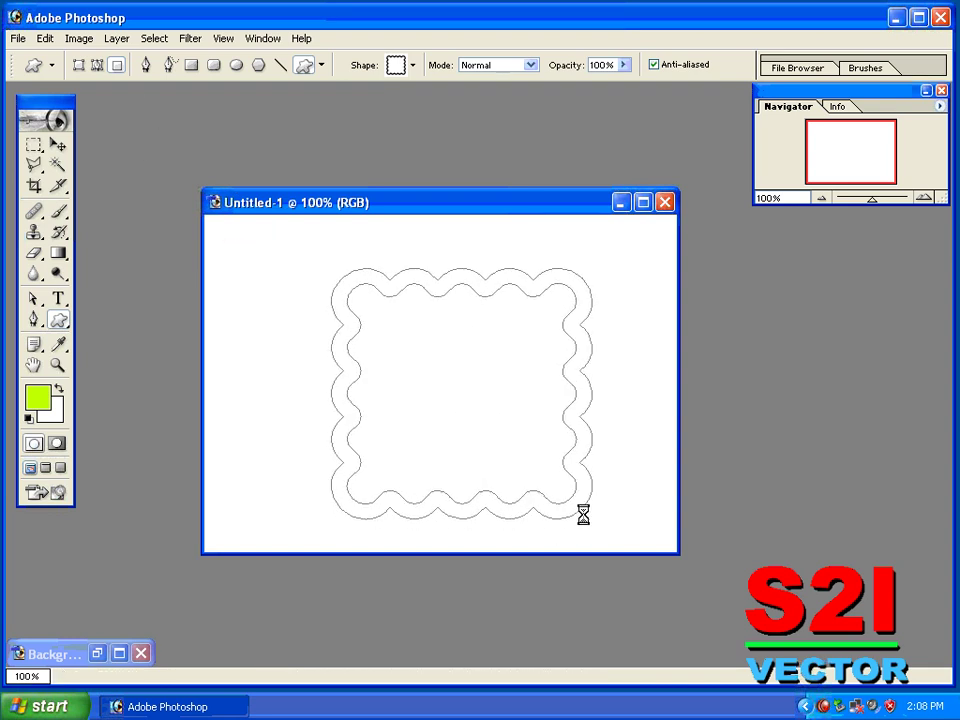
pyautogui.hotkey('shift', 'a')
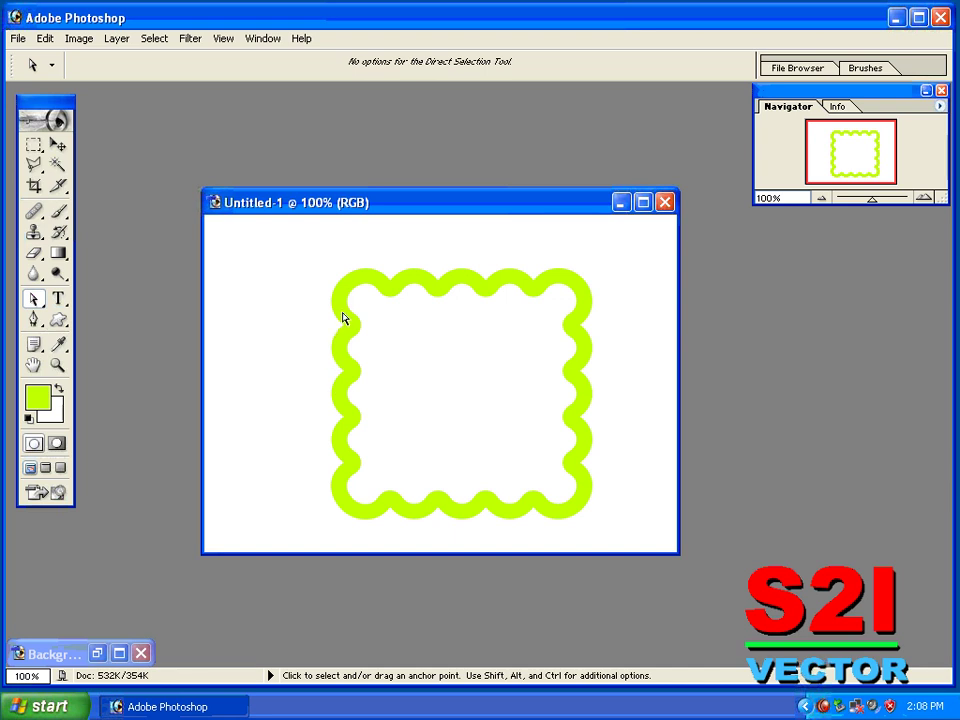
pyautogui.hotkey('ctrl', 'z')
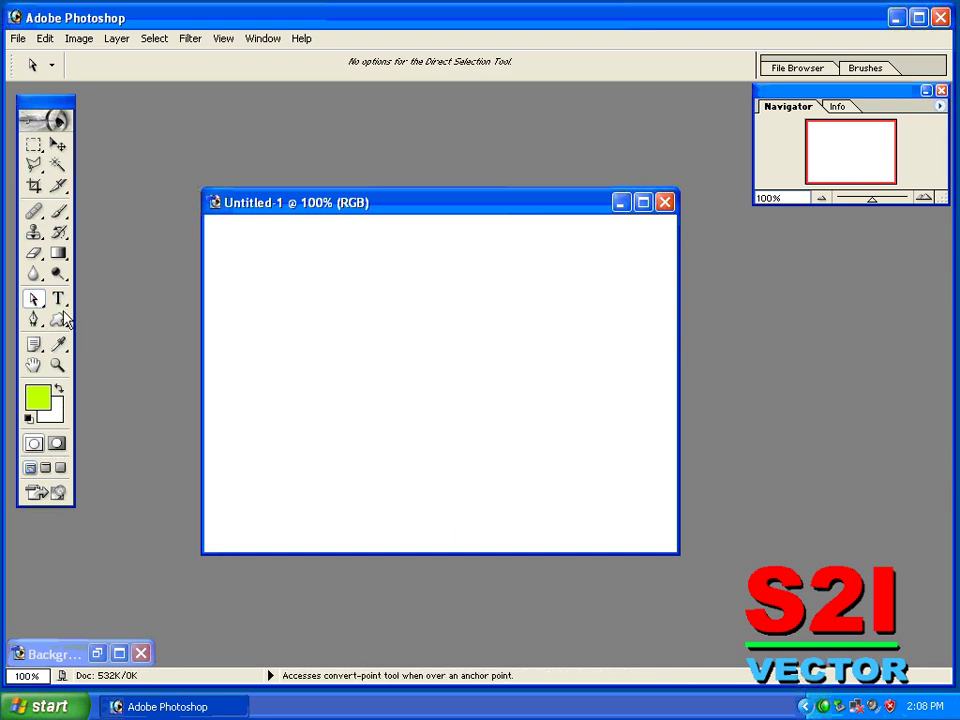
pyautogui.press('u')
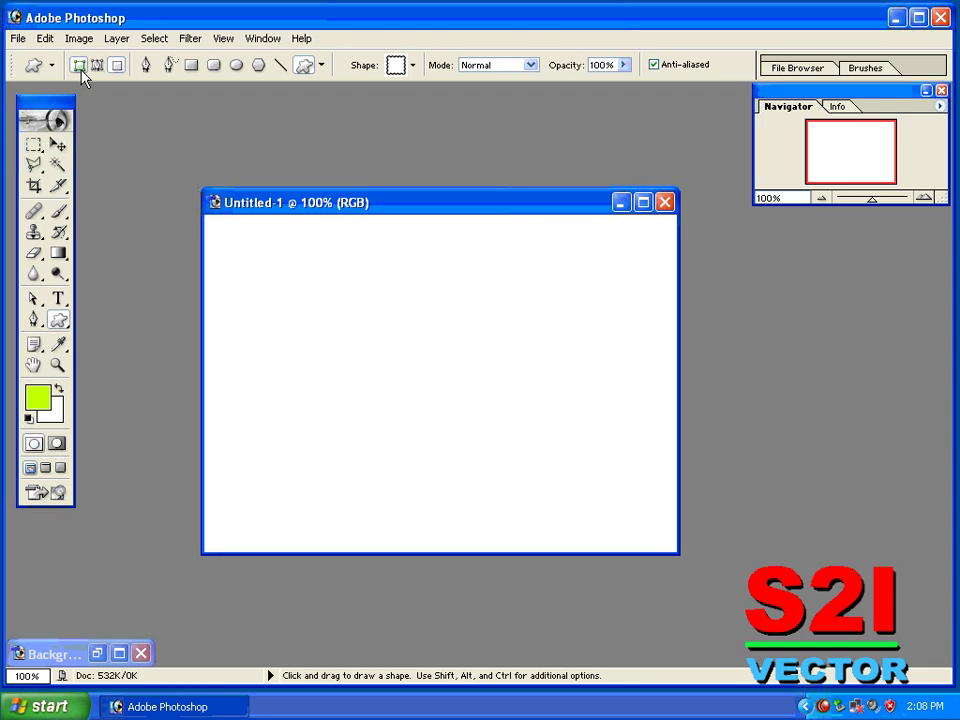
# Step: Set the custom shape tool to Paths and draw a leaf outline in the canvas centre
pyautogui.click(81, 68)
pyautogui.click(116, 65)
pyautogui.click(78, 65)
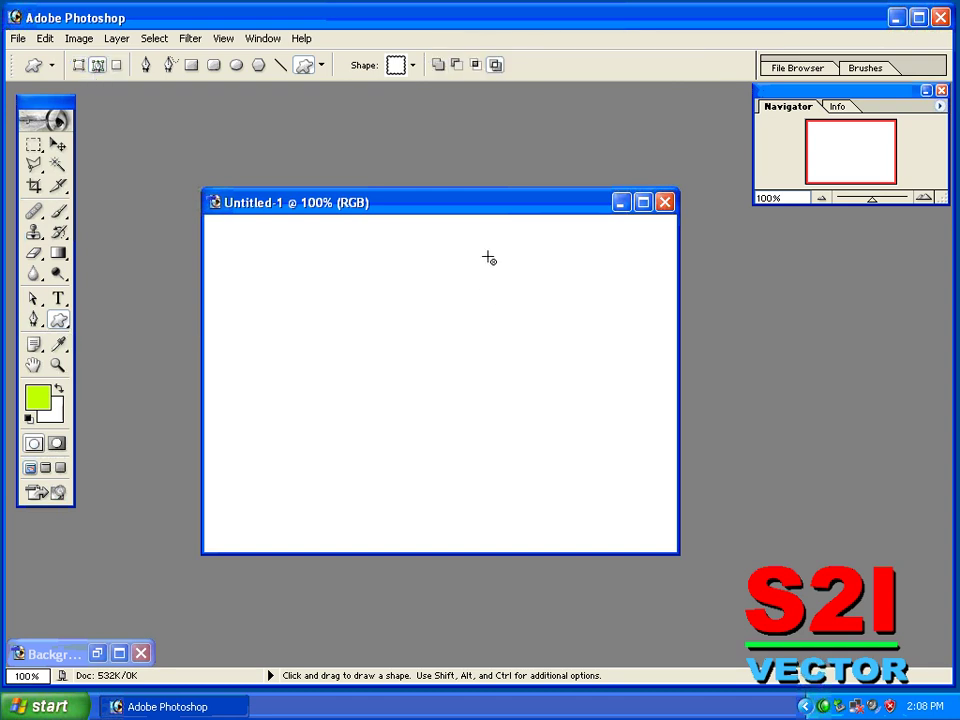
pyautogui.click(412, 65)
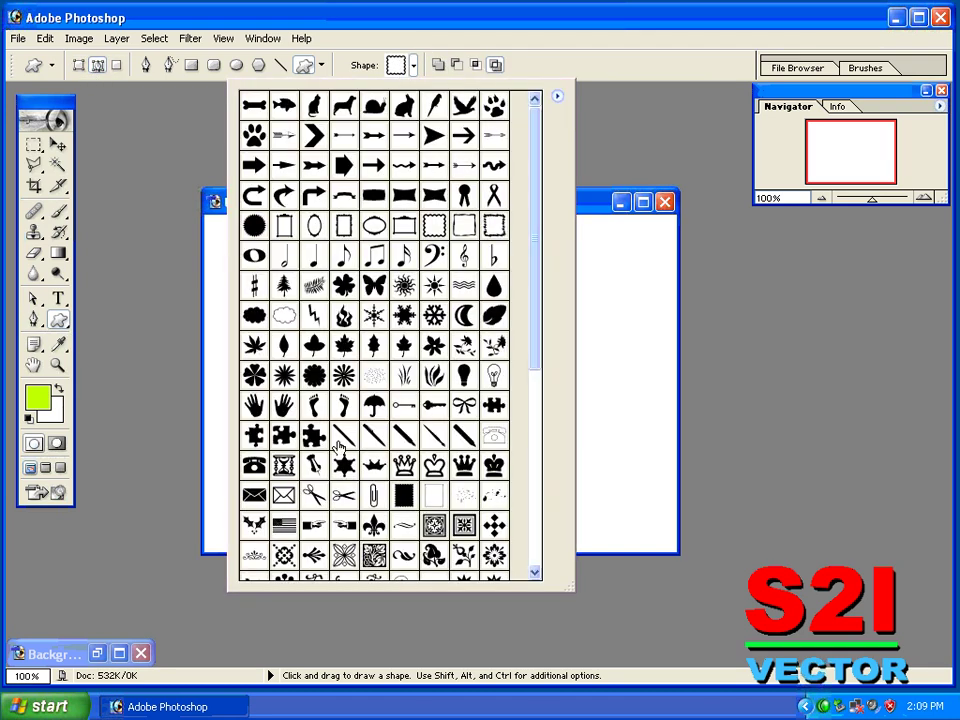
pyautogui.click(324, 344)
pyautogui.moveTo(339, 301)
pyautogui.mouseDown()
pyautogui.moveTo(469, 499)
pyautogui.moveTo(528, 535)
pyautogui.mouseUp()
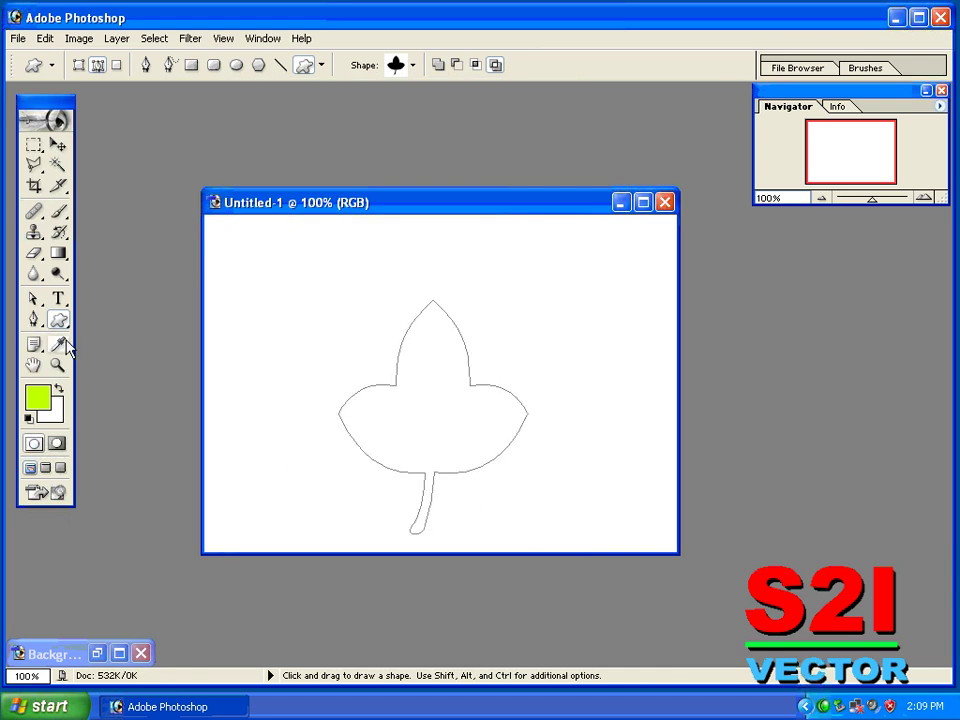
# Step: Turn the leaf path into a selection, test a green fill, then undo it and hide the selection and path
pyautogui.click(33, 298)
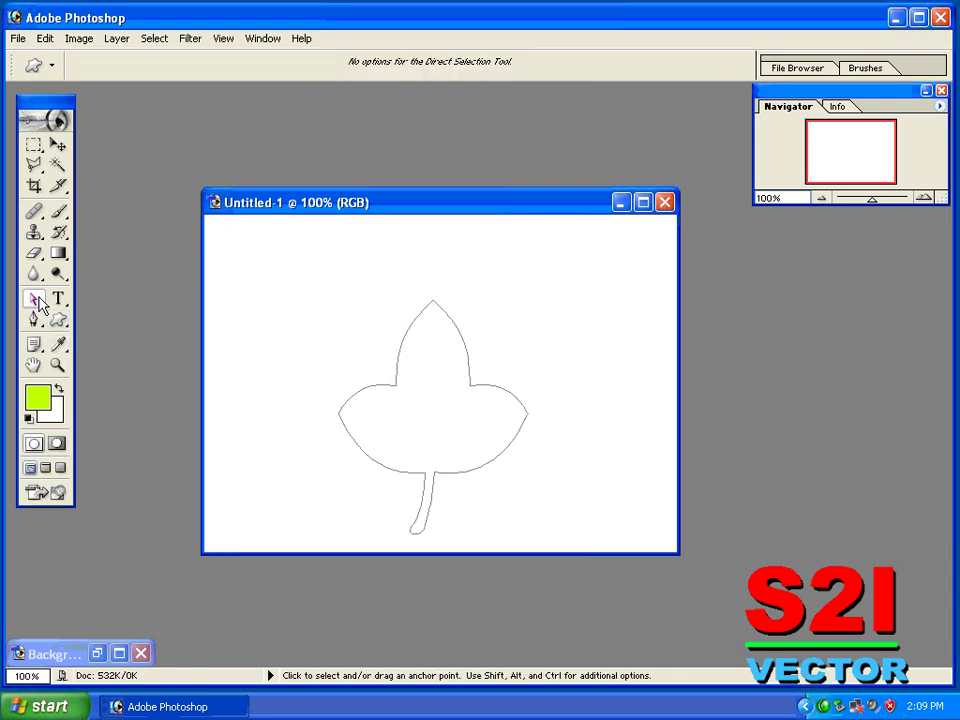
pyautogui.rightClick(367, 395)
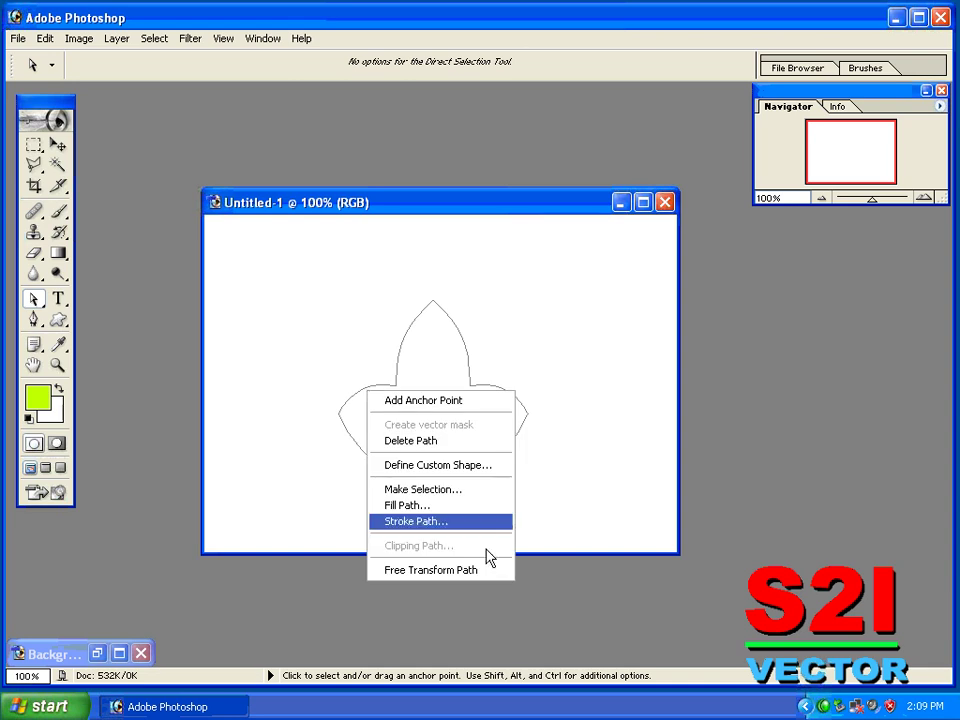
pyautogui.click(456, 491)
pyautogui.click(768, 297)
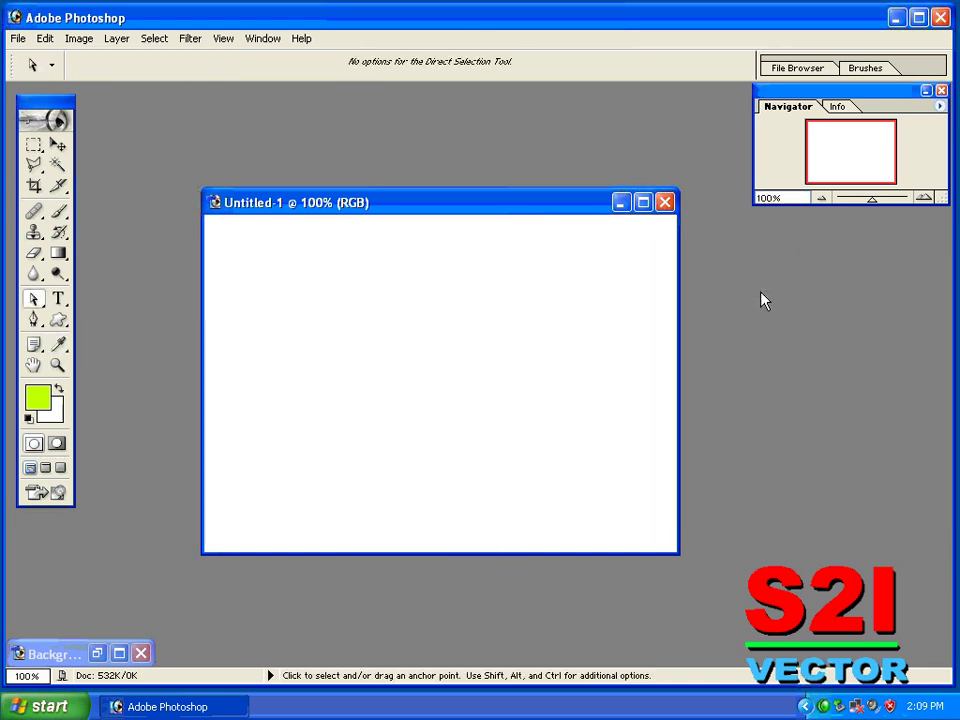
pyautogui.hotkey('alt', 'BackSpace')
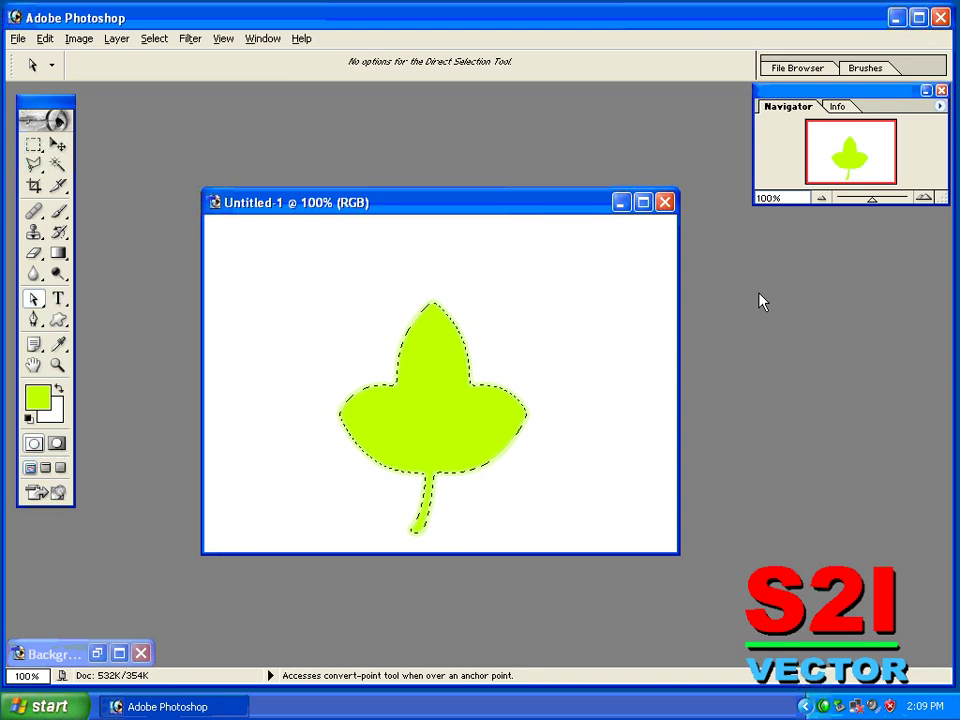
pyautogui.hotkey('ctrl', 'alt', 'z')
pyautogui.hotkey('ctrl', 'h')
pyautogui.hotkey('ctrl', 'shift', 'h')
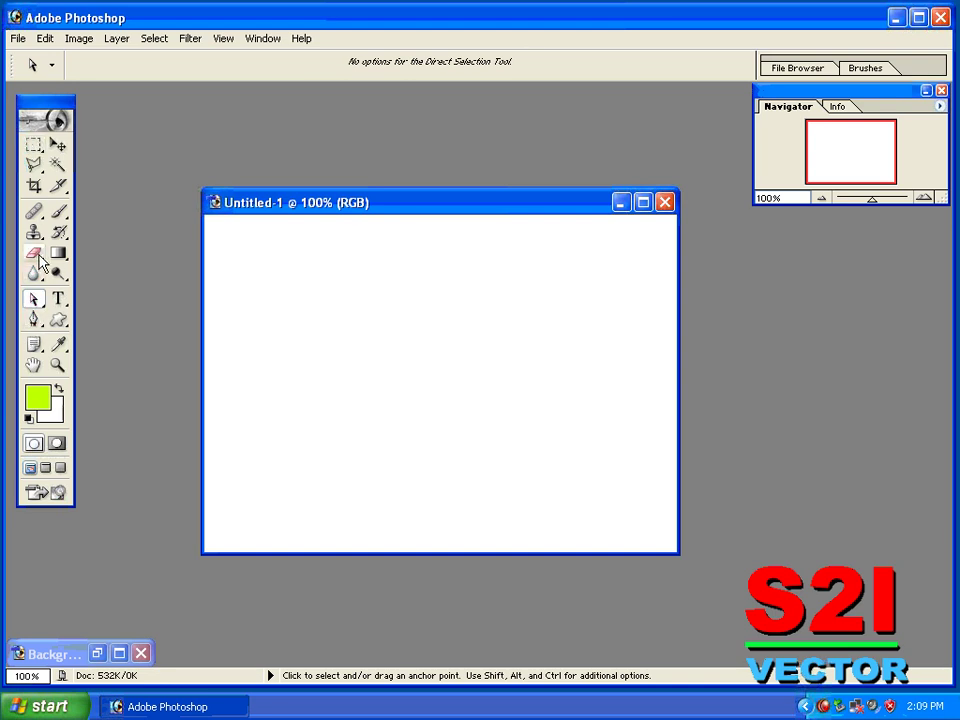
# Step: Change the Violet, Orange gradient's left stop to dark brown and fill the canvas top to bottom
pyautogui.moveTo(58, 253); pyautogui.dragTo(210, 268)
pyautogui.click(122, 124)
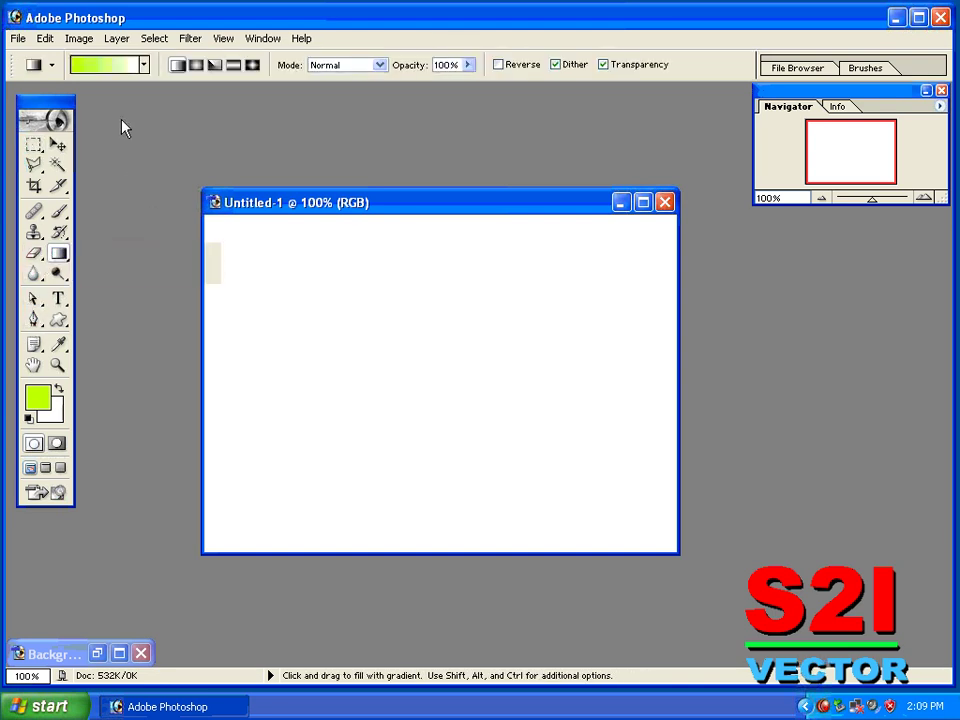
pyautogui.click(118, 64)
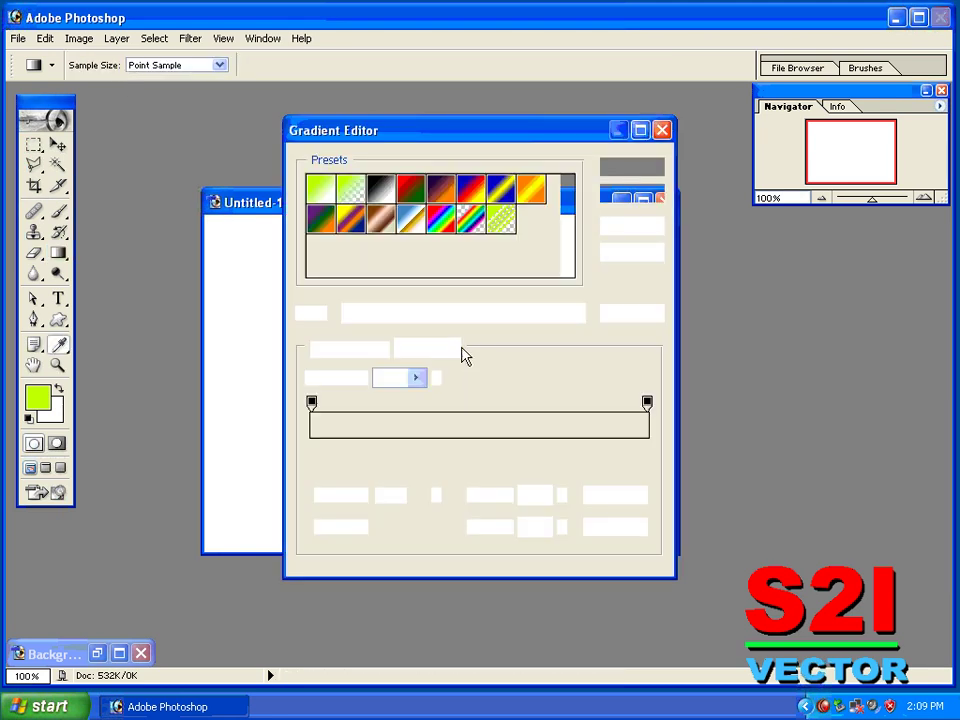
pyautogui.click(443, 190)
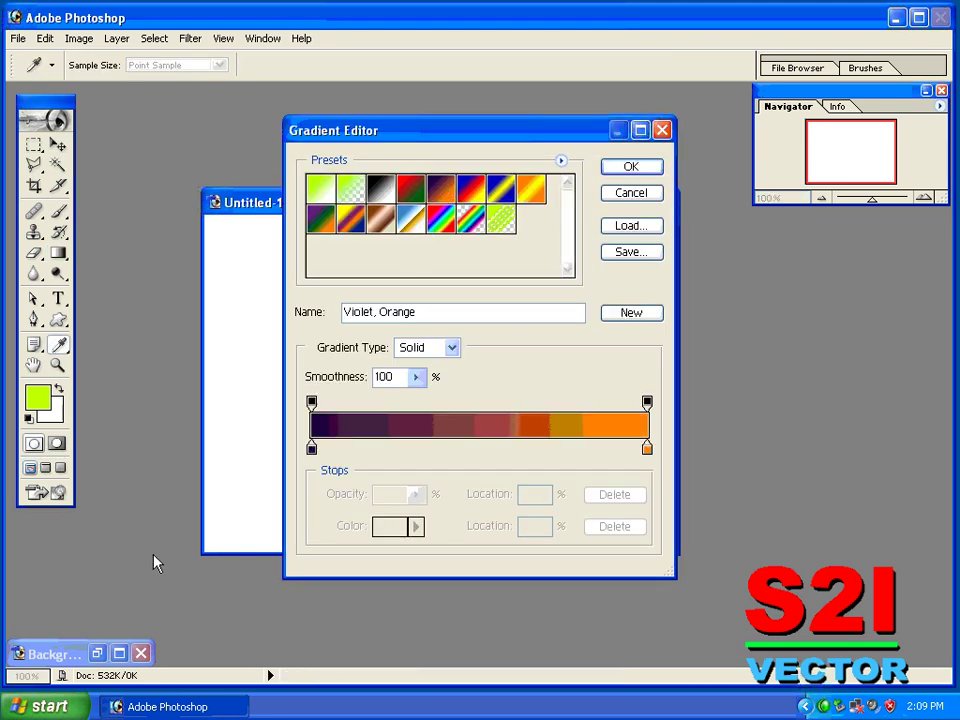
pyautogui.click(311, 449)
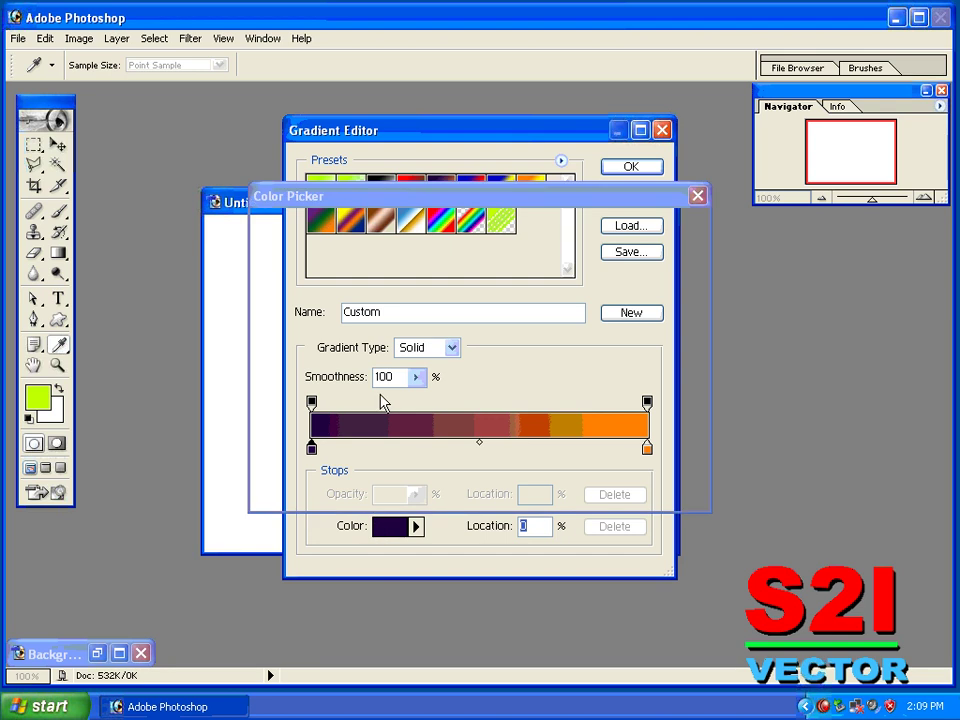
pyautogui.click(524, 458)
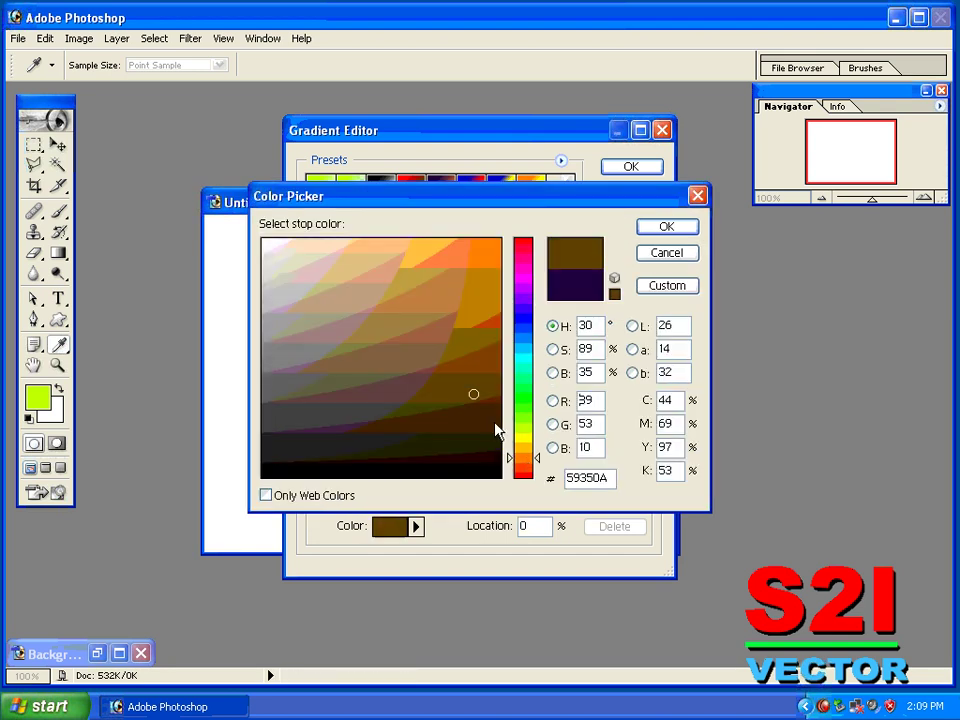
pyautogui.moveTo(498, 430); pyautogui.dragTo(499, 364)
pyautogui.click(650, 226)
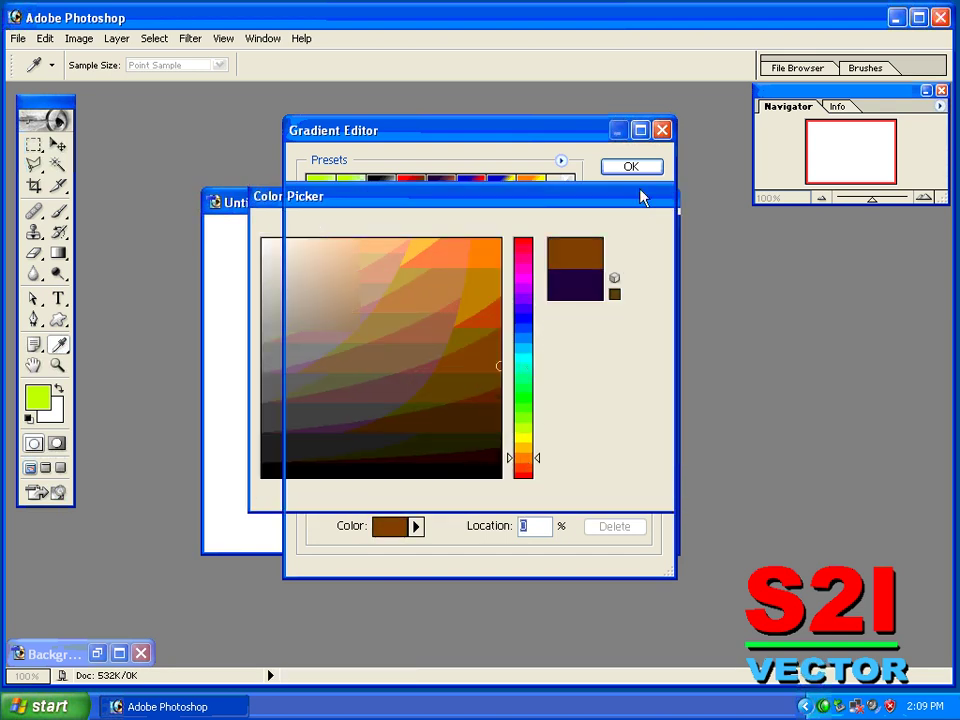
pyautogui.click(622, 167)
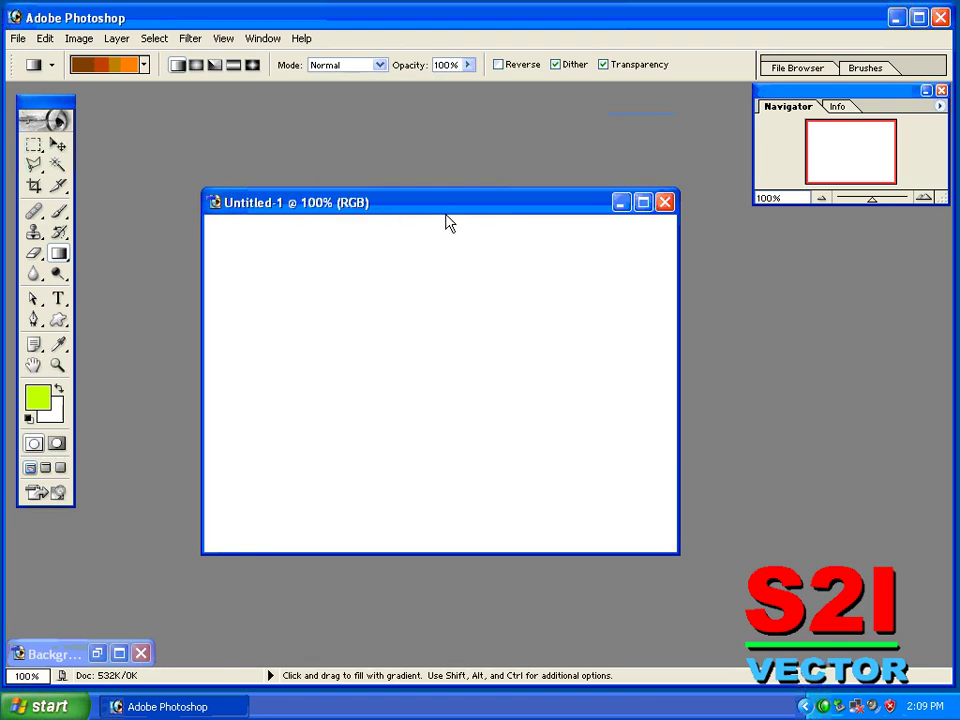
pyautogui.moveTo(442, 216); pyautogui.dragTo(441, 549)
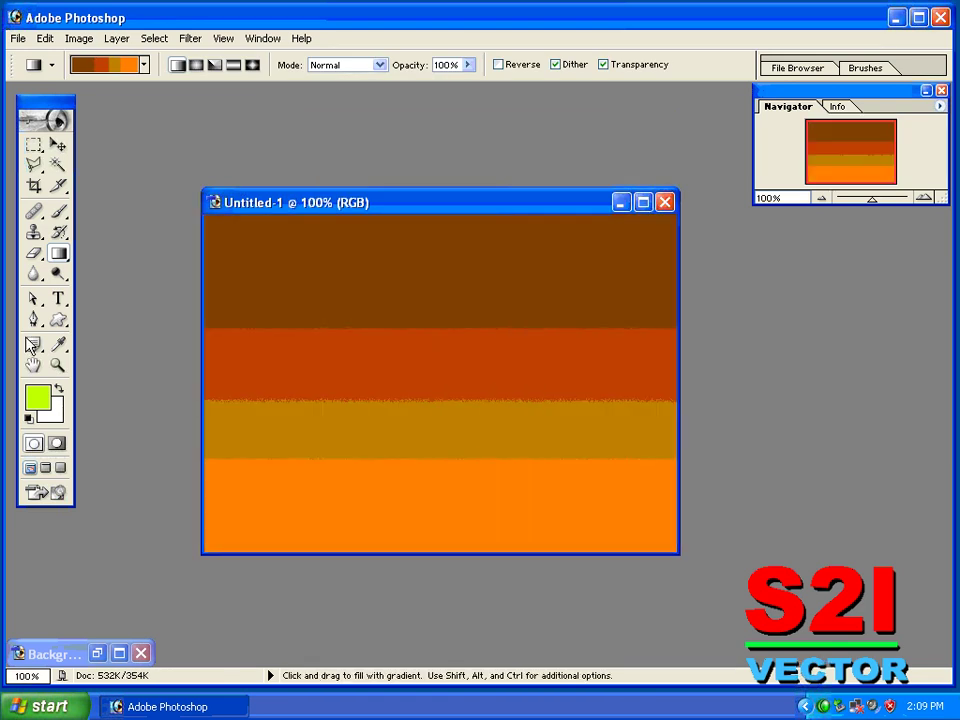
pyautogui.moveTo(58, 319); pyautogui.dragTo(141, 410)
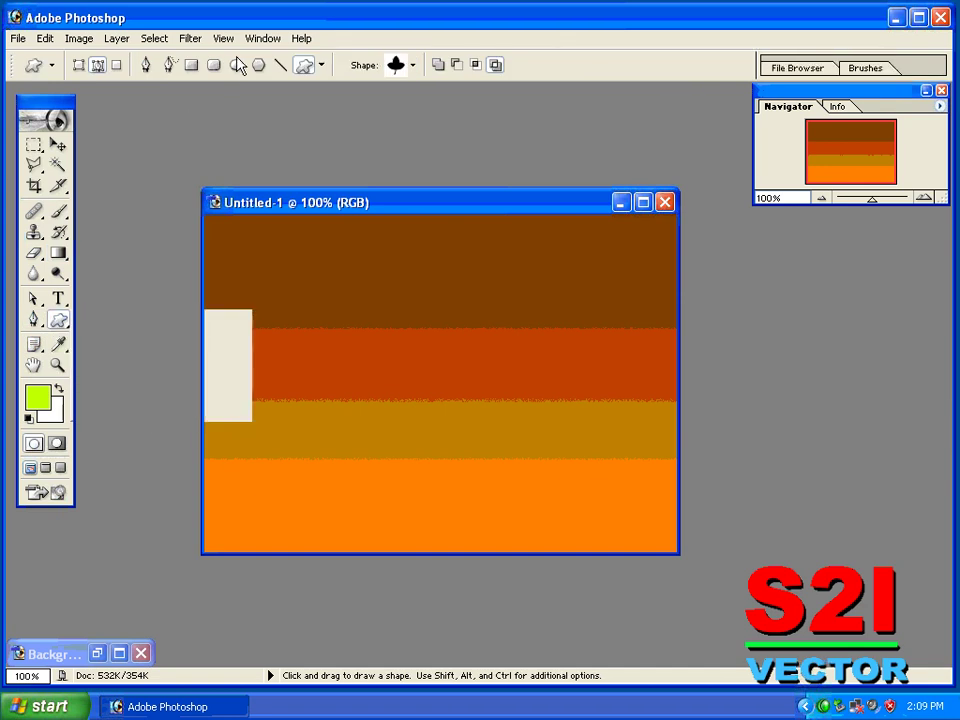
# Step: Pick the pine tree custom shape, test-draw a tree outline, and undo it
pyautogui.click(404, 66)
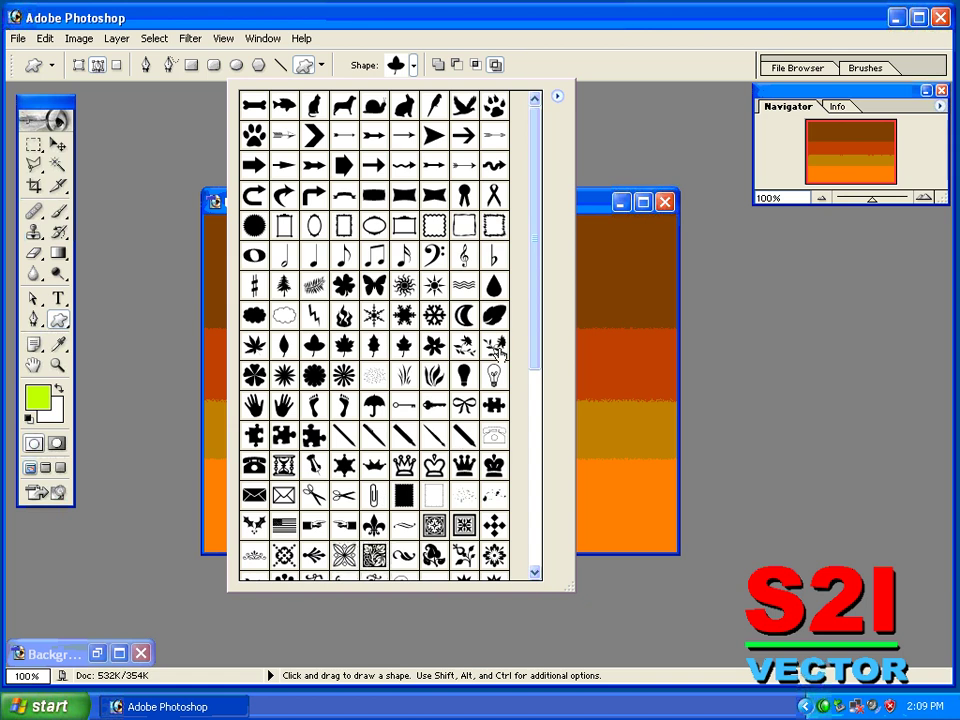
pyautogui.moveTo(536, 321)
pyautogui.mouseDown()
pyautogui.moveTo(533, 510)
pyautogui.moveTo(545, 267)
pyautogui.mouseUp()
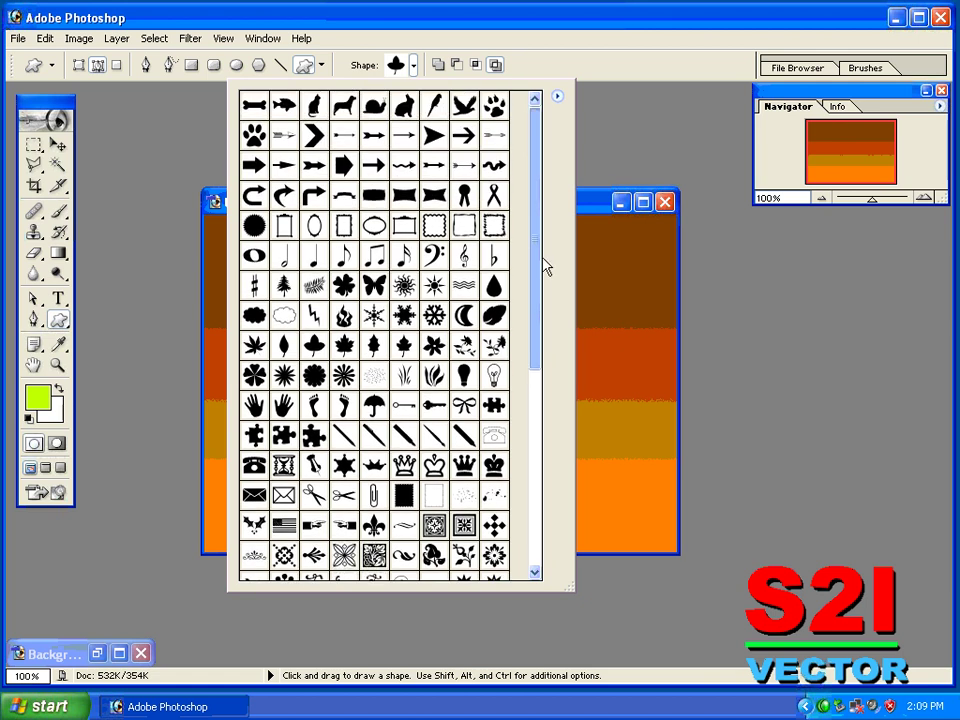
pyautogui.scroll(-3, 391, 440)
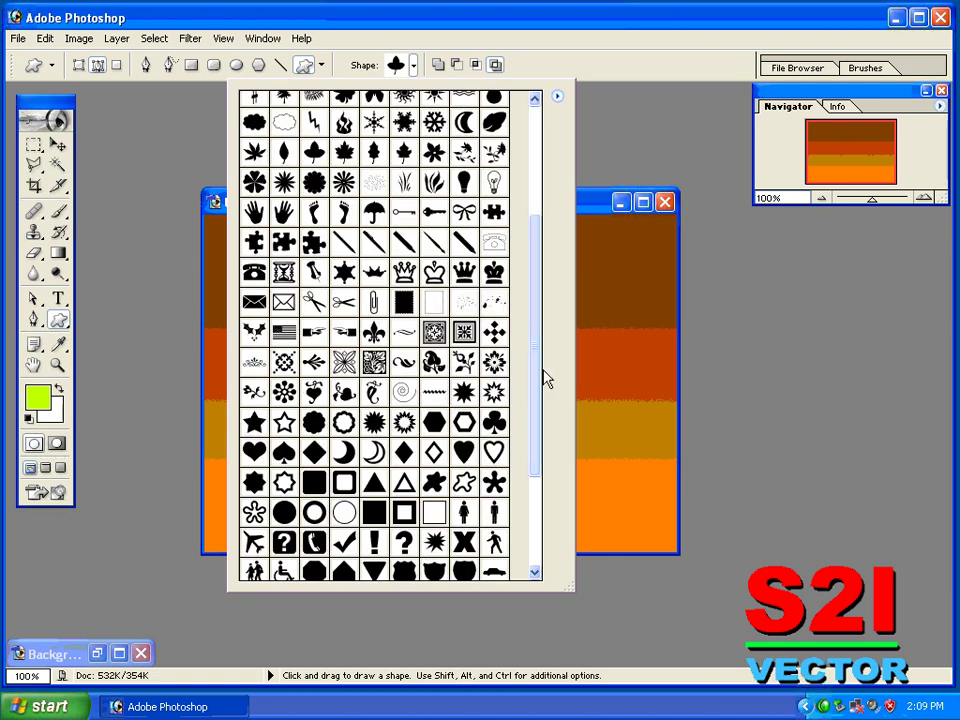
pyautogui.moveTo(538, 381)
pyautogui.mouseDown()
pyautogui.moveTo(541, 527)
pyautogui.moveTo(545, 370)
pyautogui.moveTo(535, 277)
pyautogui.mouseUp()
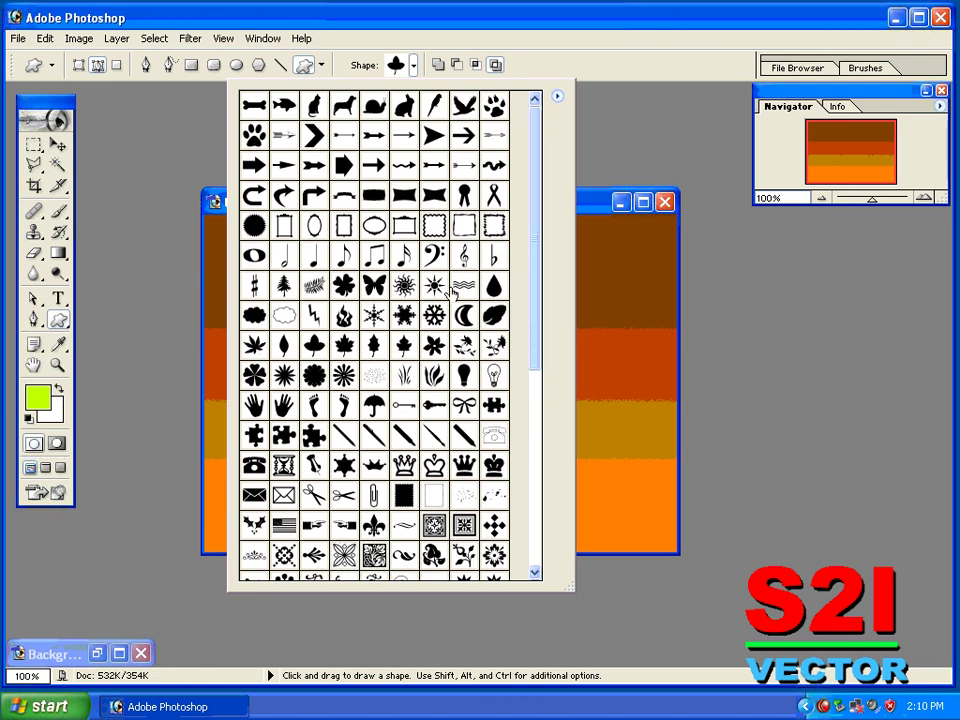
pyautogui.doubleClick(281, 289)
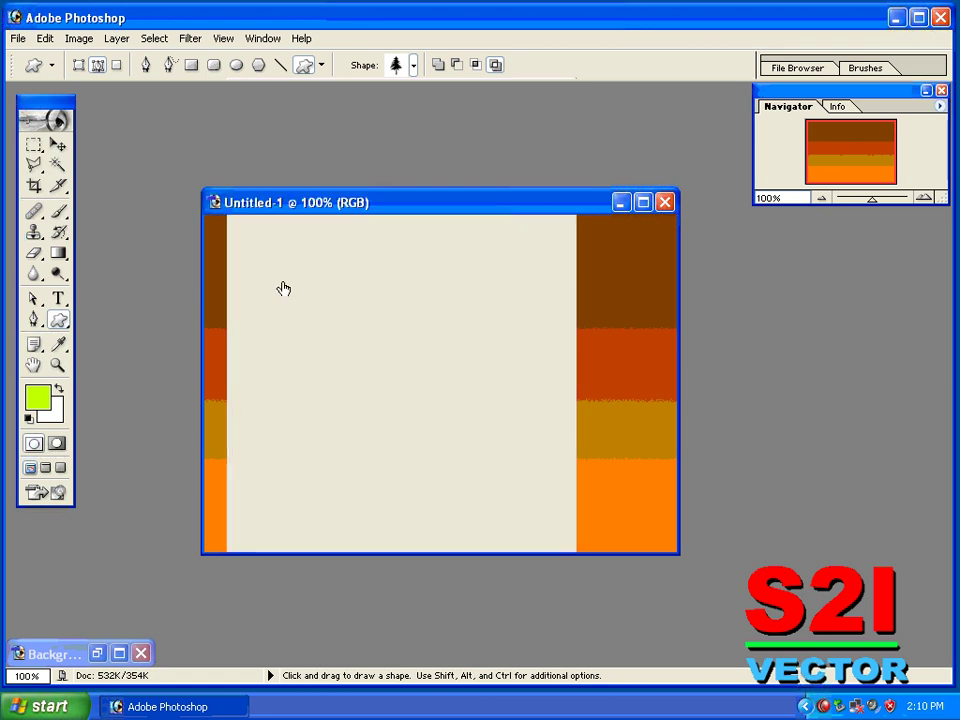
pyautogui.moveTo(249, 404); pyautogui.dragTo(301, 527)
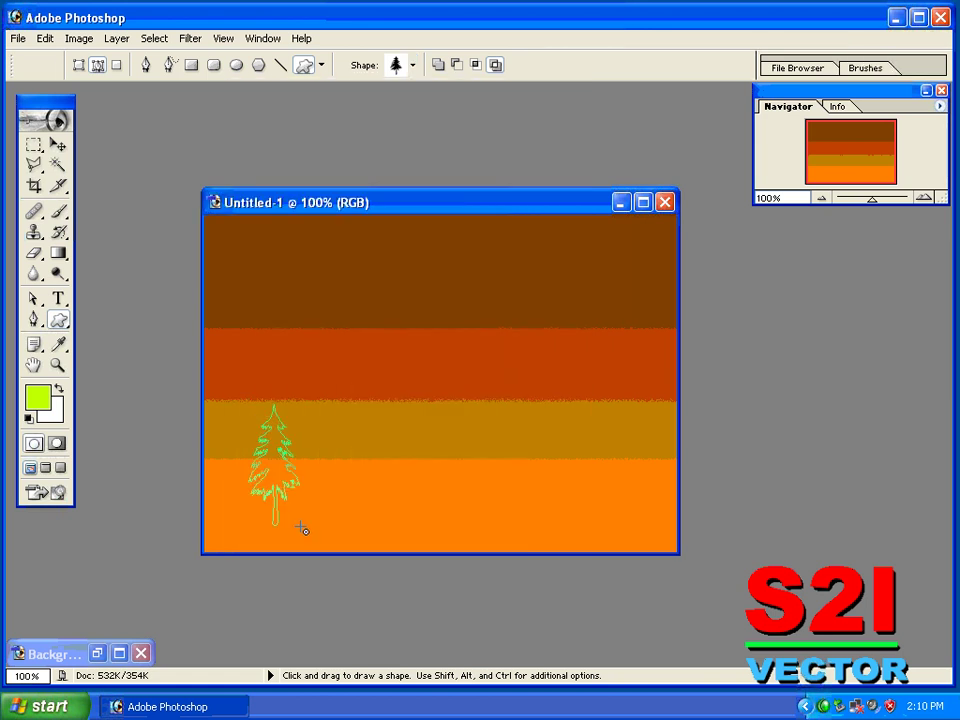
pyautogui.hotkey('ctrl', 'z')
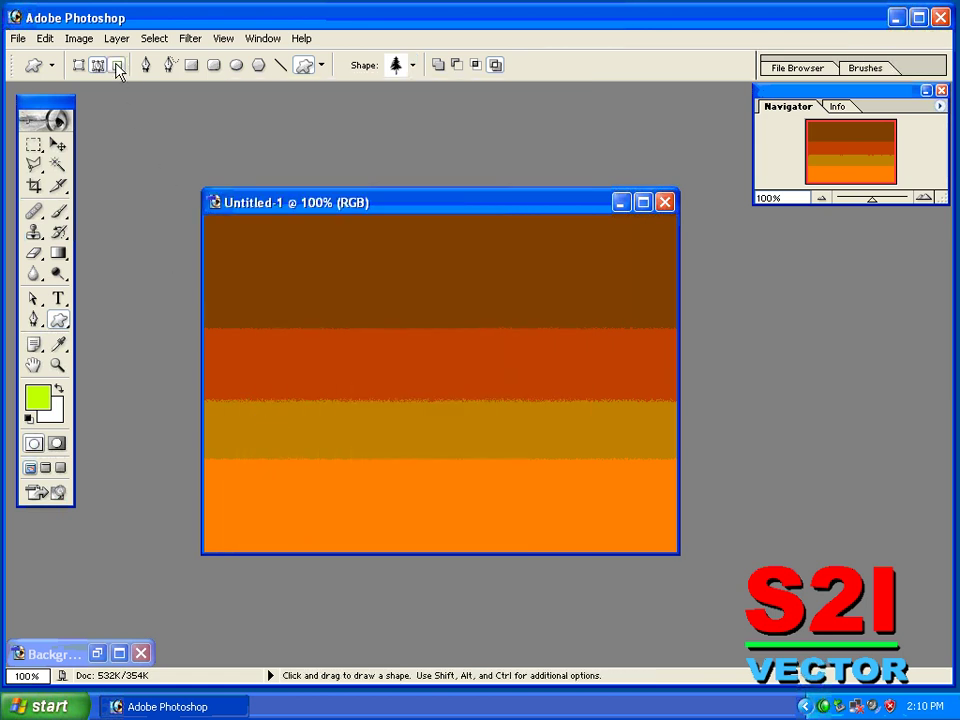
# Step: Draw two green trees in Fill Pixels mode, undo both, and choose black as foreground
pyautogui.click(116, 64)
pyautogui.moveTo(258, 418); pyautogui.dragTo(300, 533)
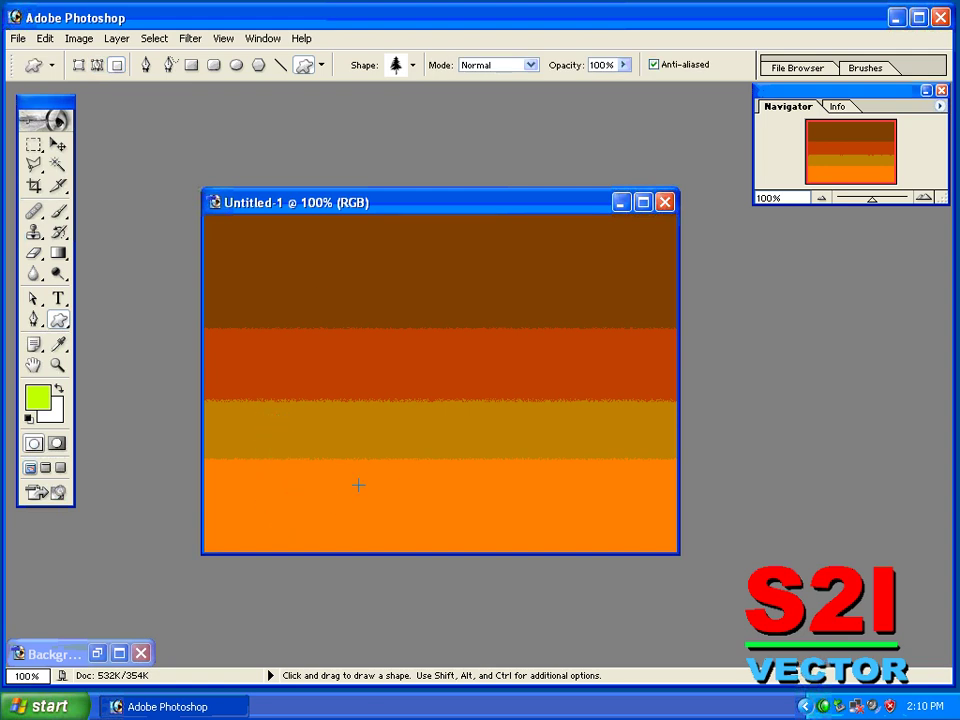
pyautogui.moveTo(359, 483); pyautogui.dragTo(390, 545)
pyautogui.hotkey('ctrl', 'z')
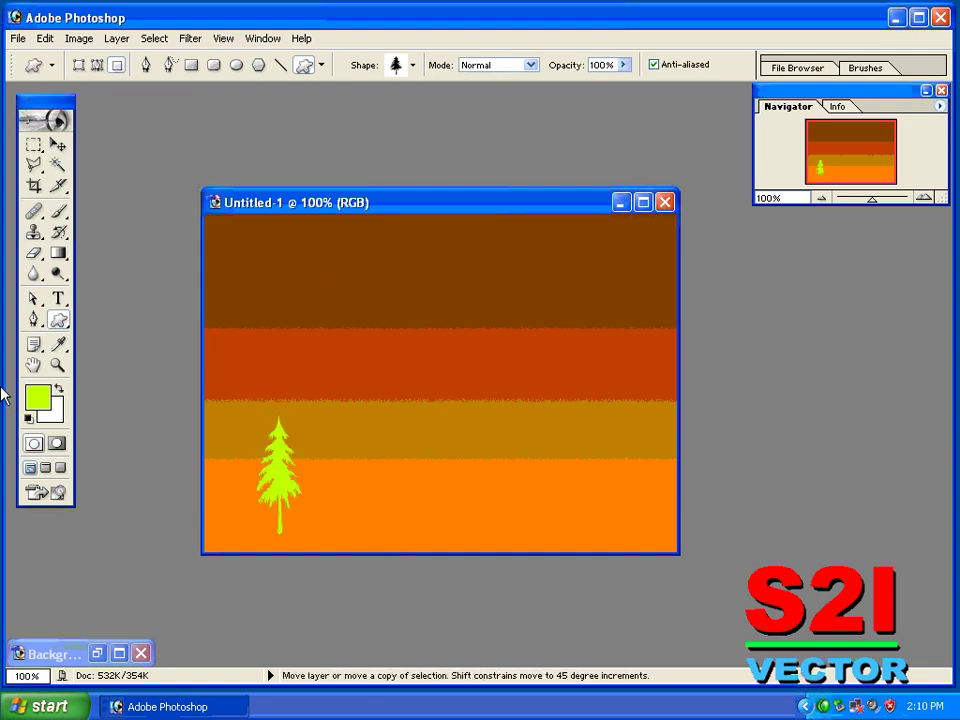
pyautogui.hotkey('ctrl', 'z')
pyautogui.click(36, 396)
pyautogui.moveTo(500, 425); pyautogui.dragTo(500, 476)
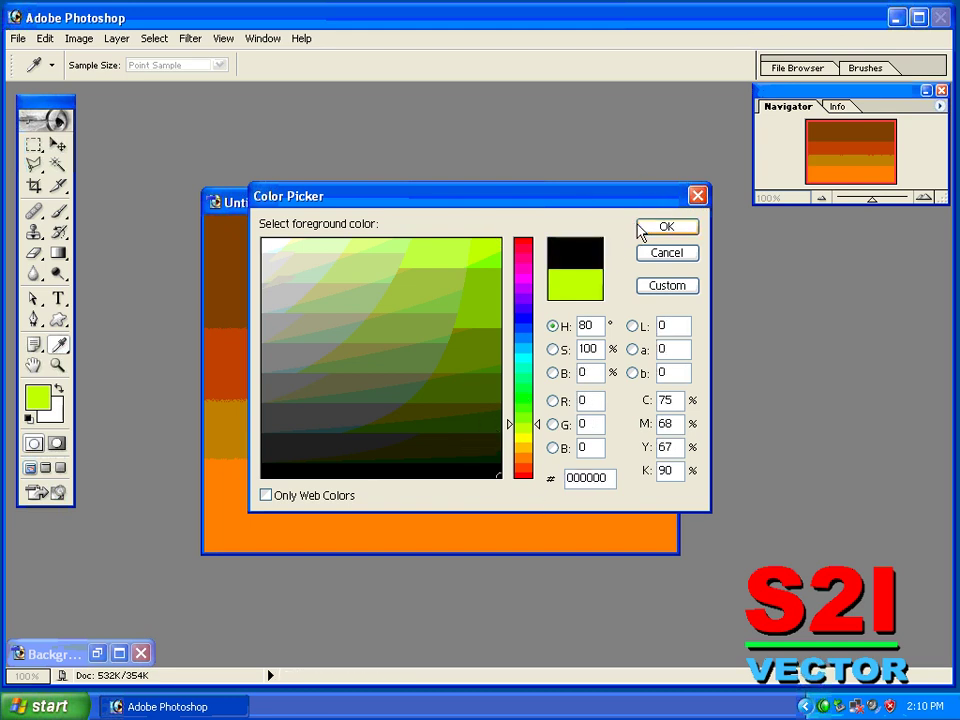
# Step: Confirm black and draw about nine black pine trees of varied sizes along the bottom band
pyautogui.press('Return')
pyautogui.moveTo(231, 549); pyautogui.dragTo(305, 410)
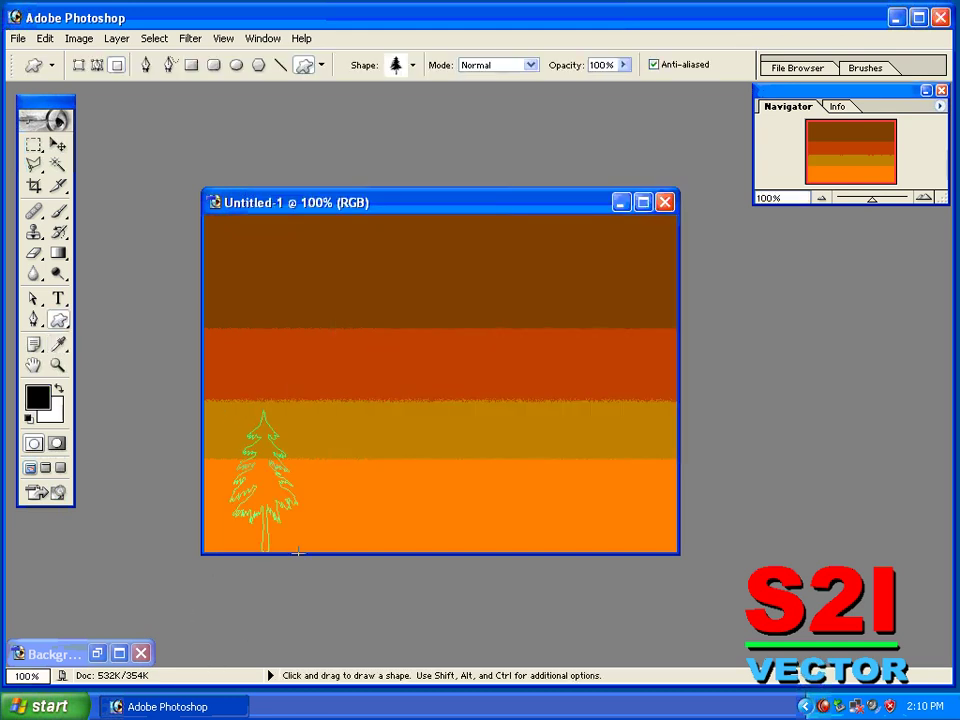
pyautogui.moveTo(335, 538)
pyautogui.mouseDown()
pyautogui.moveTo(351, 503)
pyautogui.moveTo(400, 500)
pyautogui.moveTo(453, 474)
pyautogui.mouseUp()
pyautogui.moveTo(460, 446); pyautogui.dragTo(506, 352)
pyautogui.moveTo(519, 505); pyautogui.dragTo(522, 547)
pyautogui.moveTo(552, 505)
pyautogui.mouseDown()
pyautogui.moveTo(575, 532)
pyautogui.moveTo(628, 530)
pyautogui.mouseUp()
pyautogui.moveTo(553, 324); pyautogui.dragTo(632, 550)
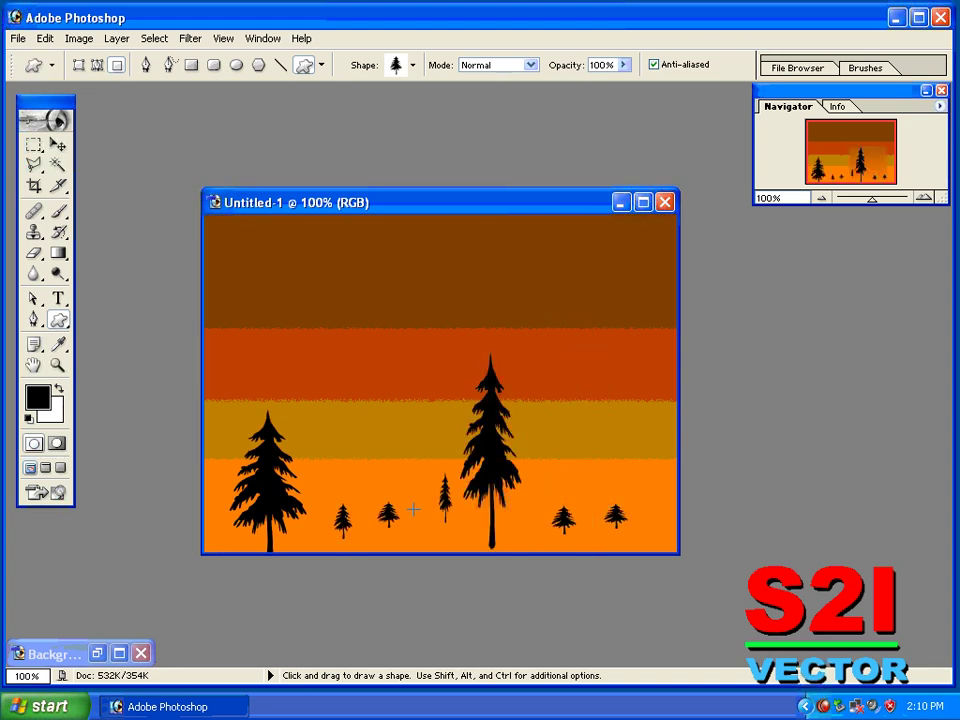
pyautogui.moveTo(429, 505); pyautogui.dragTo(440, 522)
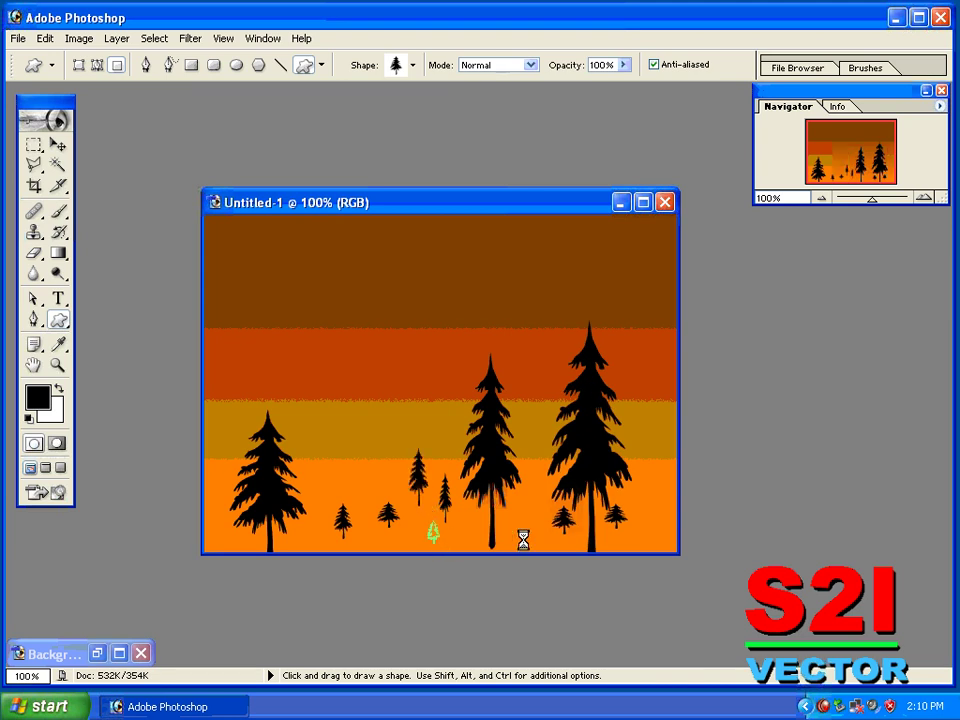
pyautogui.moveTo(677, 472); pyautogui.dragTo(677, 473)
pyautogui.press('Escape')
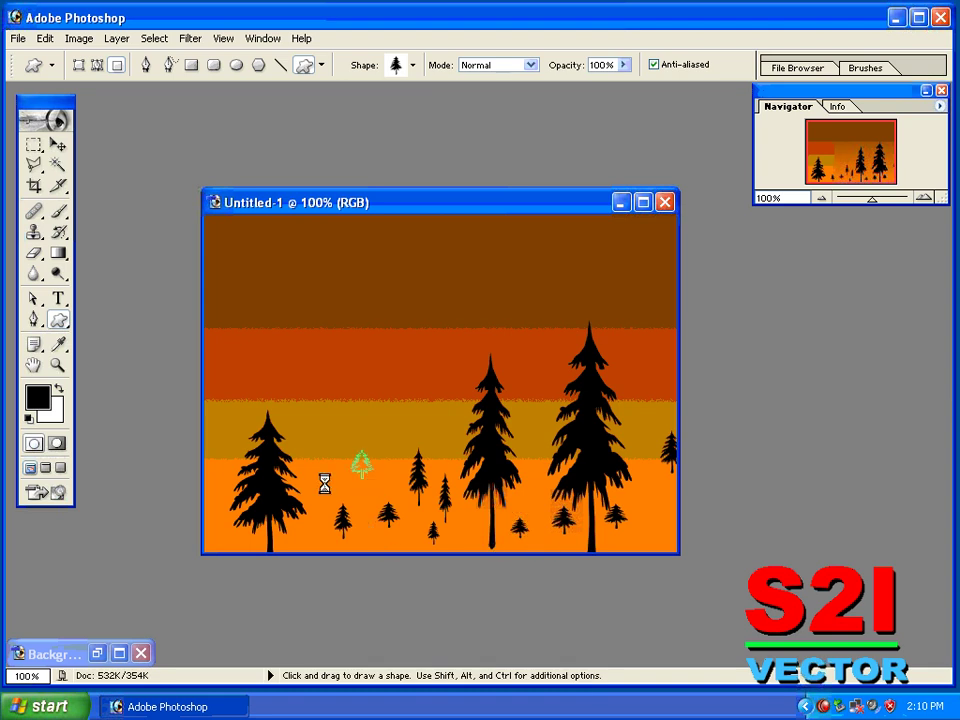
pyautogui.moveTo(364, 335); pyautogui.dragTo(461, 578)
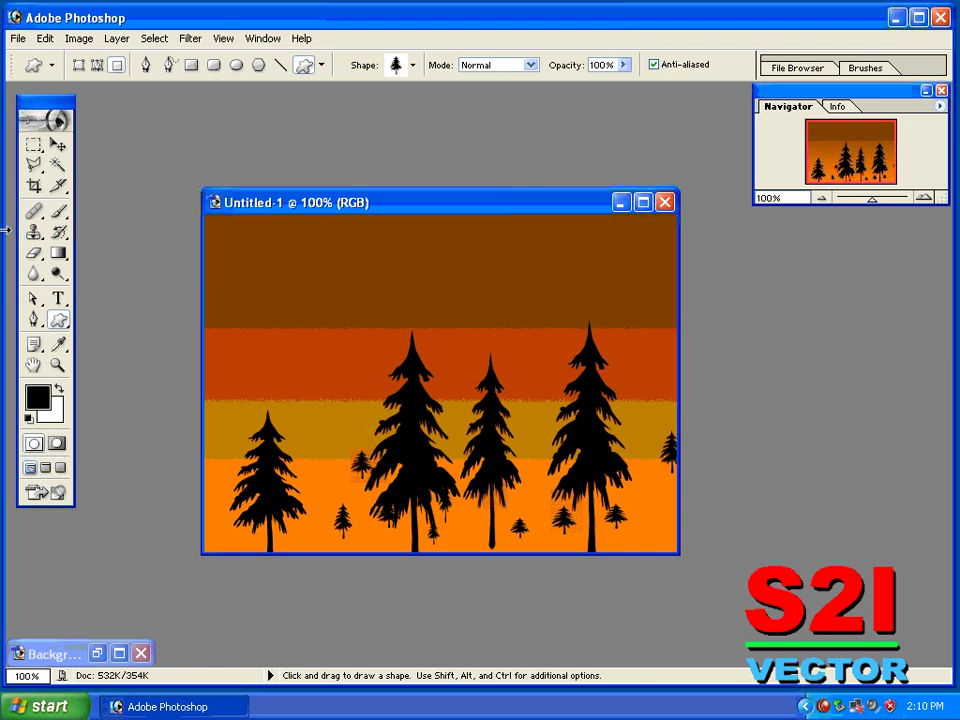
# Step: Pick the bird custom shape and draw several black birds in the sky
pyautogui.click(412, 65)
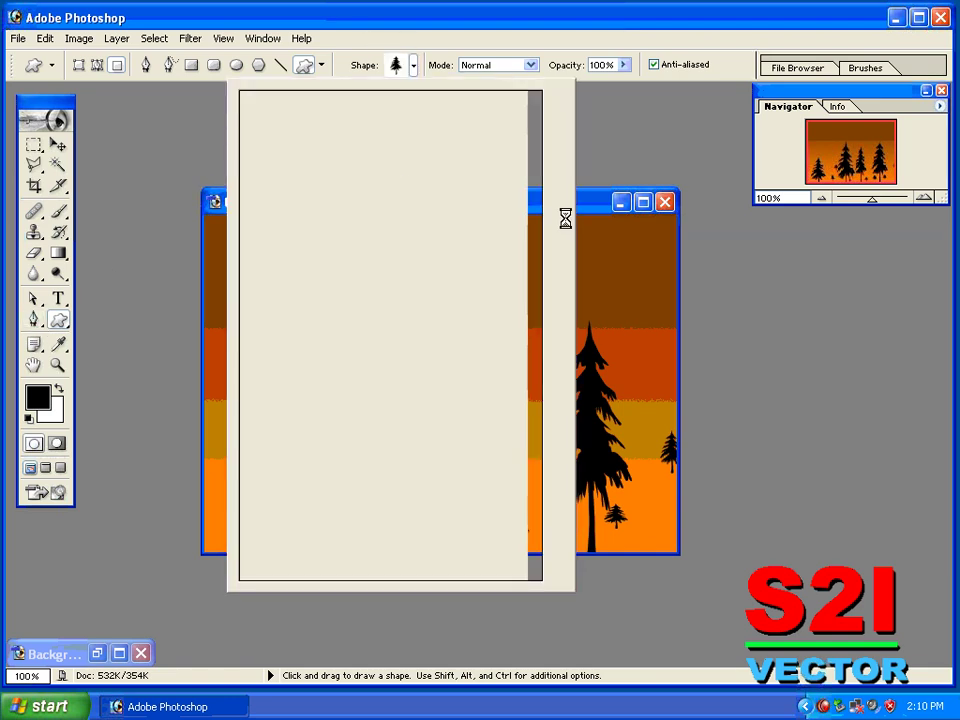
pyautogui.doubleClick(345, 98)
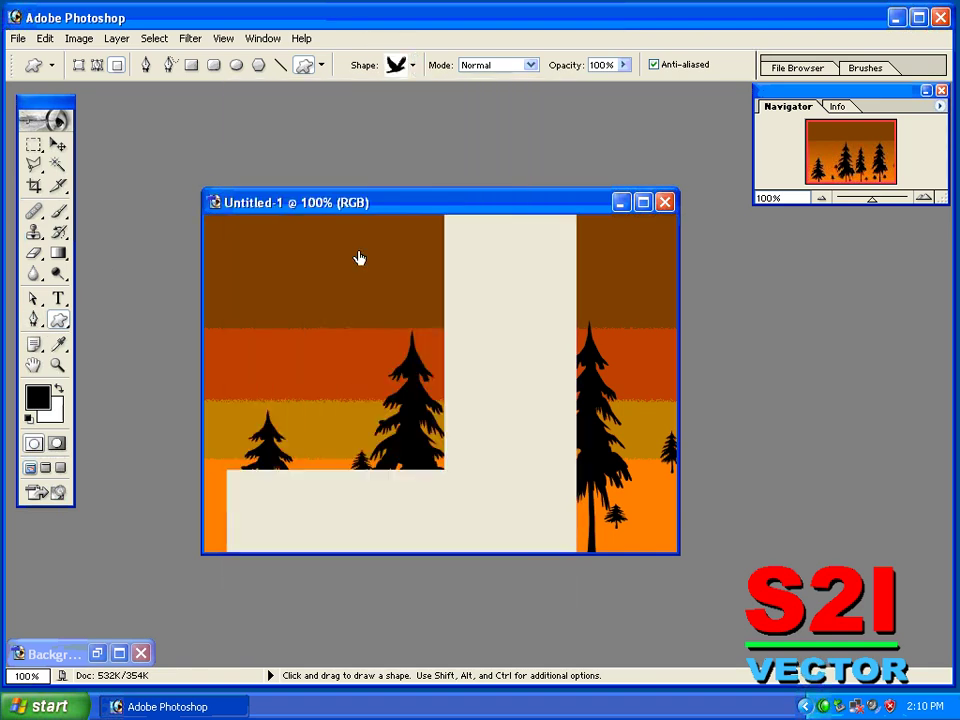
pyautogui.moveTo(249, 245); pyautogui.dragTo(350, 322)
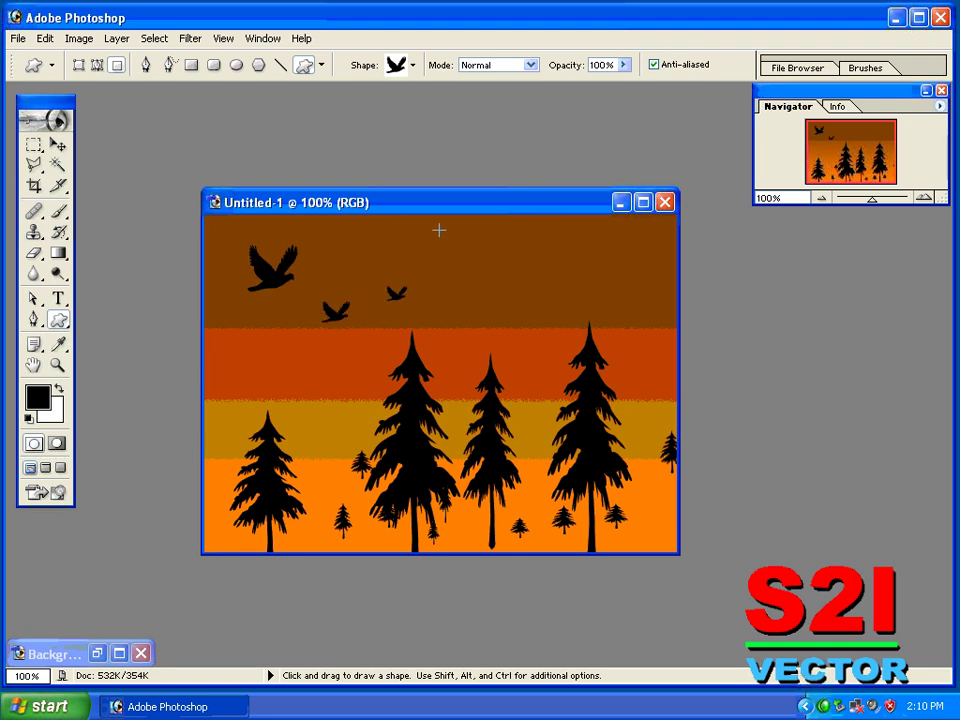
pyautogui.moveTo(438, 230)
pyautogui.mouseDown()
pyautogui.moveTo(580, 325)
pyautogui.moveTo(641, 312)
pyautogui.mouseUp()
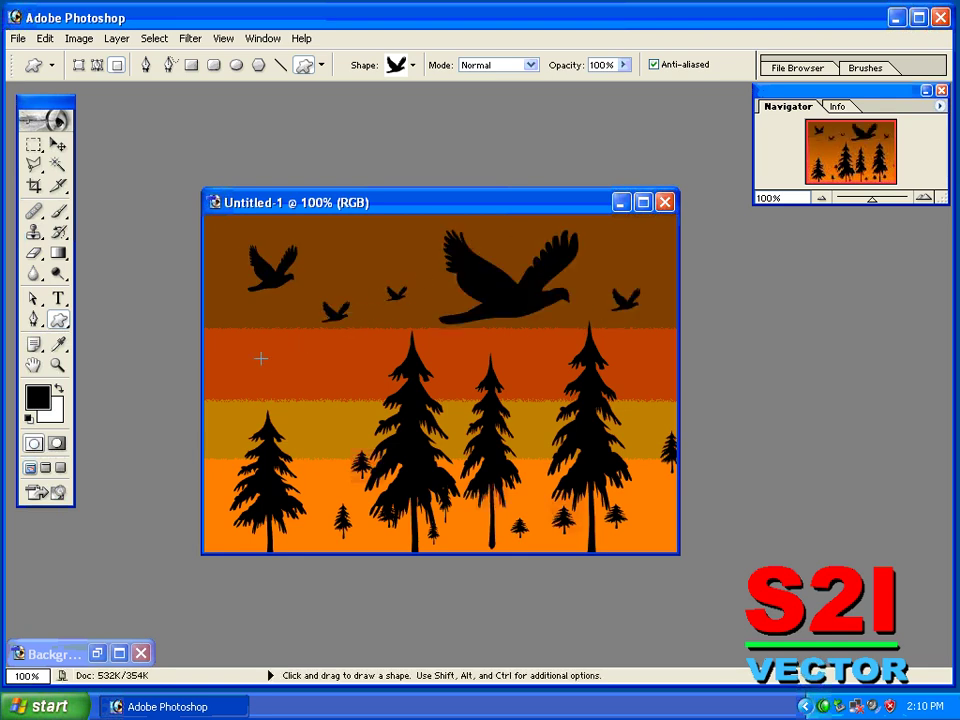
pyautogui.moveTo(260, 358); pyautogui.dragTo(294, 388)
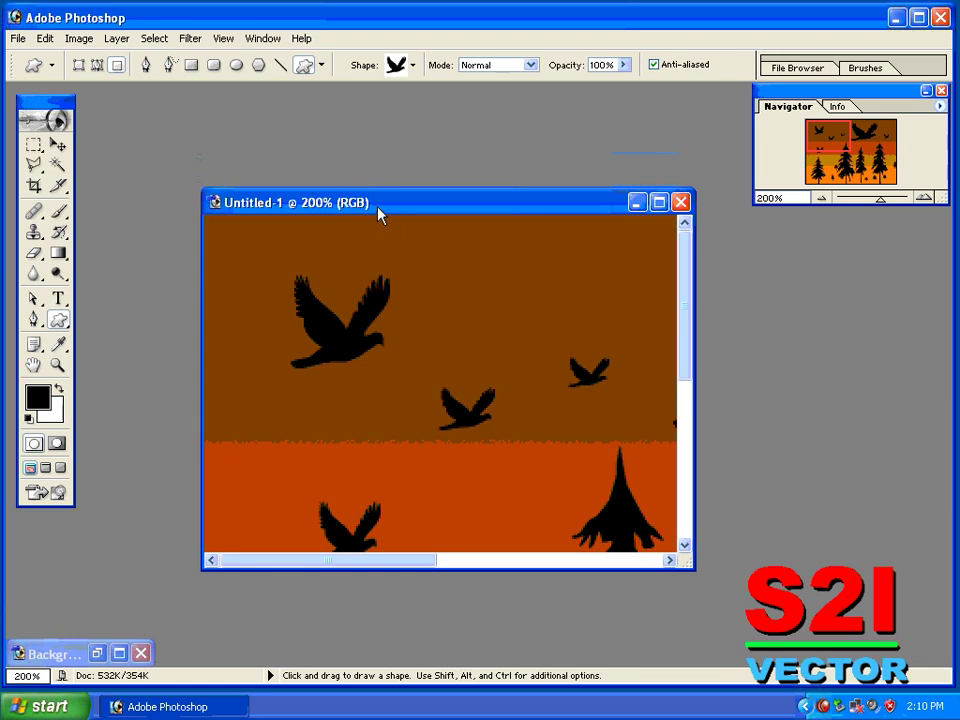
# Step: Zoom out to view the whole image, then close the sunset document without saving
pyautogui.hotkey('ctrl', '-')
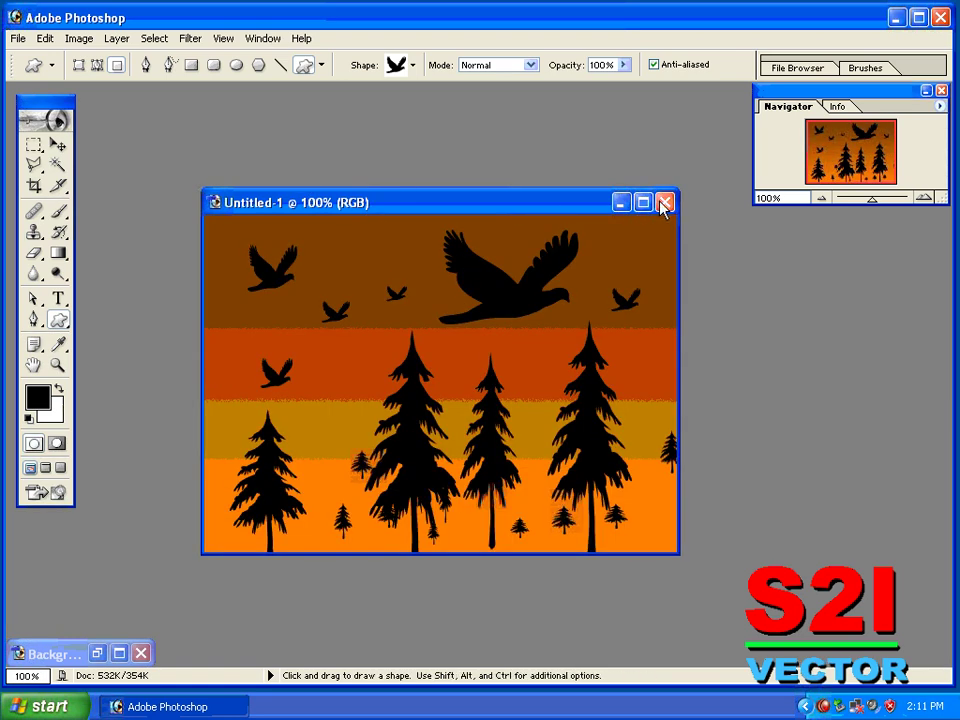
pyautogui.click(664, 203)
pyautogui.click(418, 274)
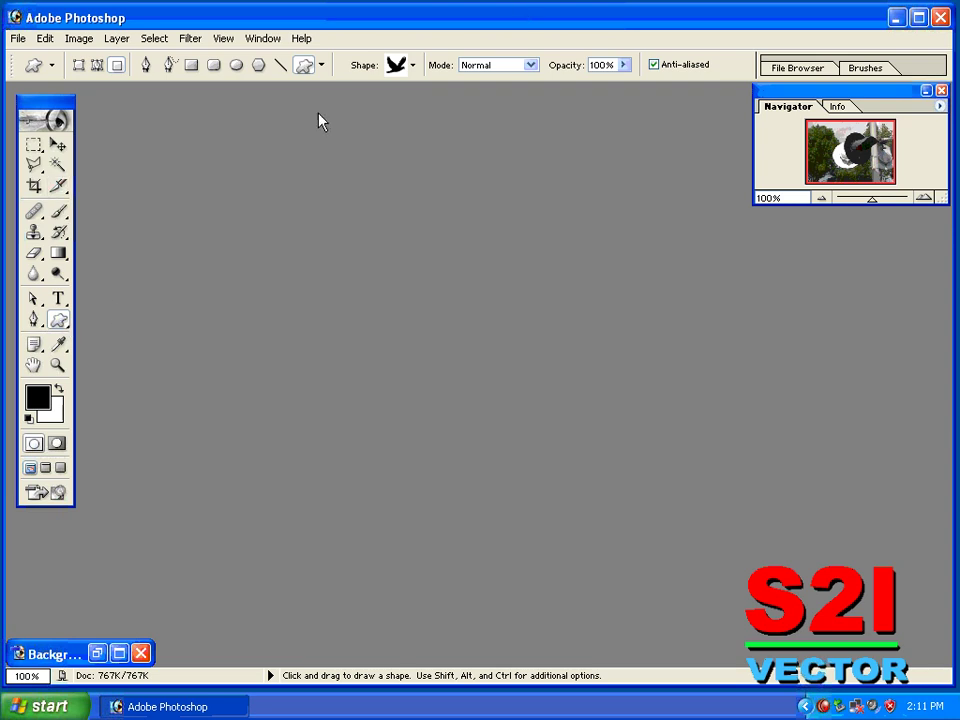
# Step: Browse the custom shape list, then dismiss it
pyautogui.click(398, 68)
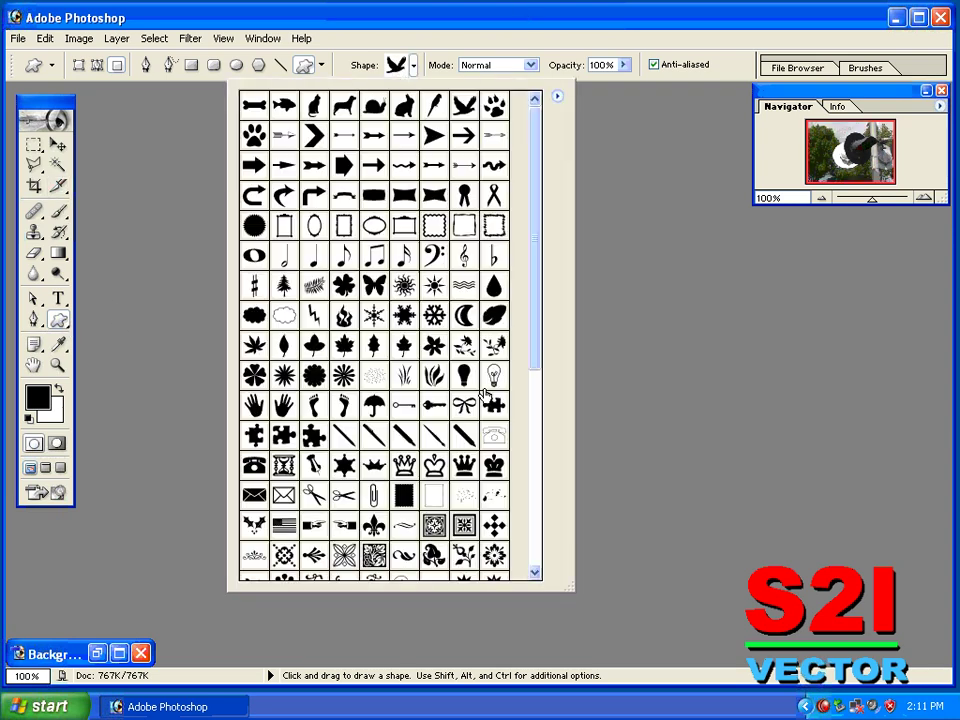
pyautogui.moveTo(534, 281); pyautogui.dragTo(535, 494)
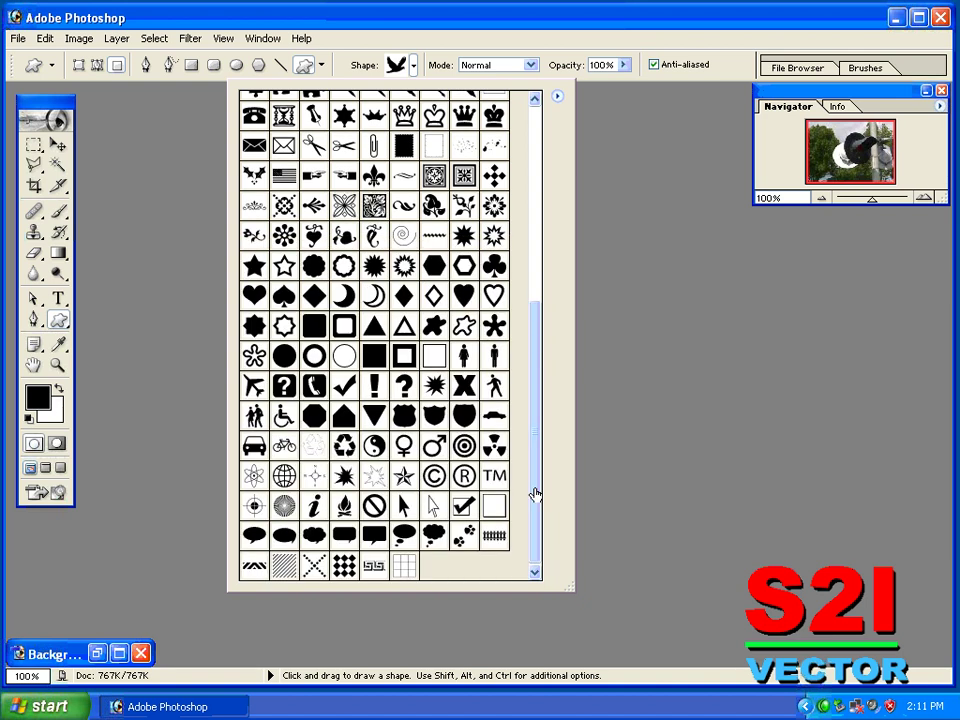
pyautogui.click(156, 146)
# Step: Close the remaining image without saving and create a new blank white document
pyautogui.hotkey('alt', 'f')
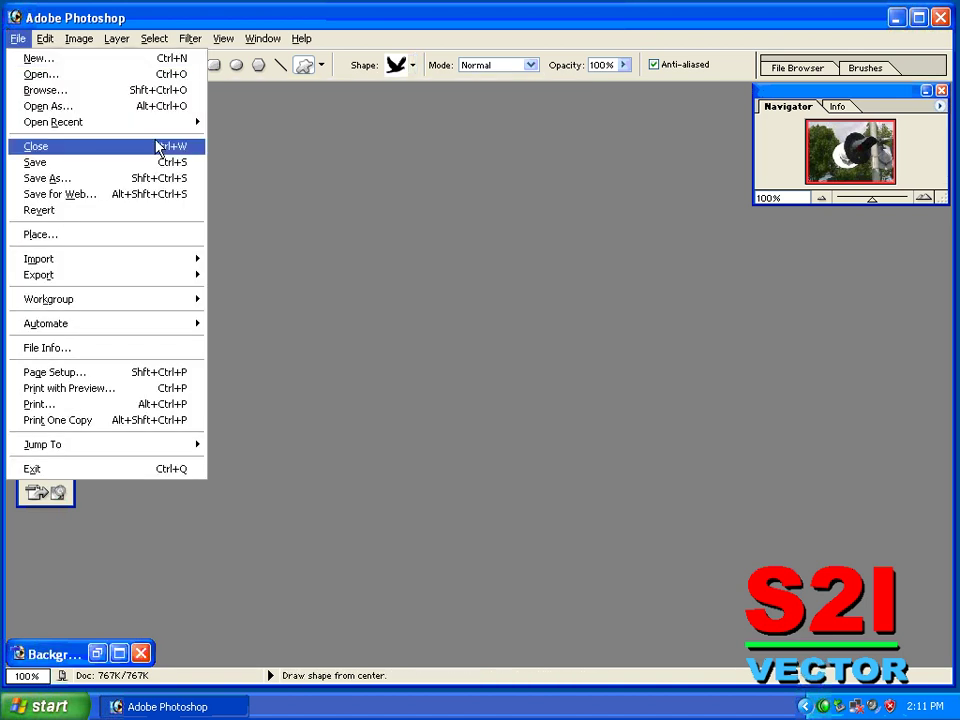
pyautogui.click(156, 146)
pyautogui.click(418, 273)
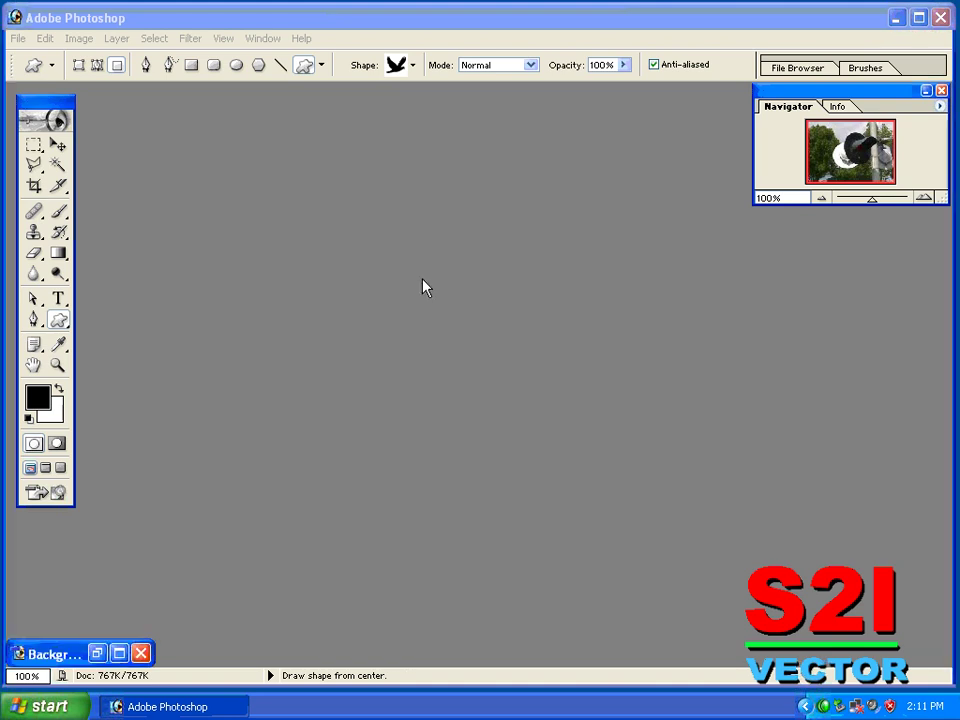
pyautogui.press('Return')
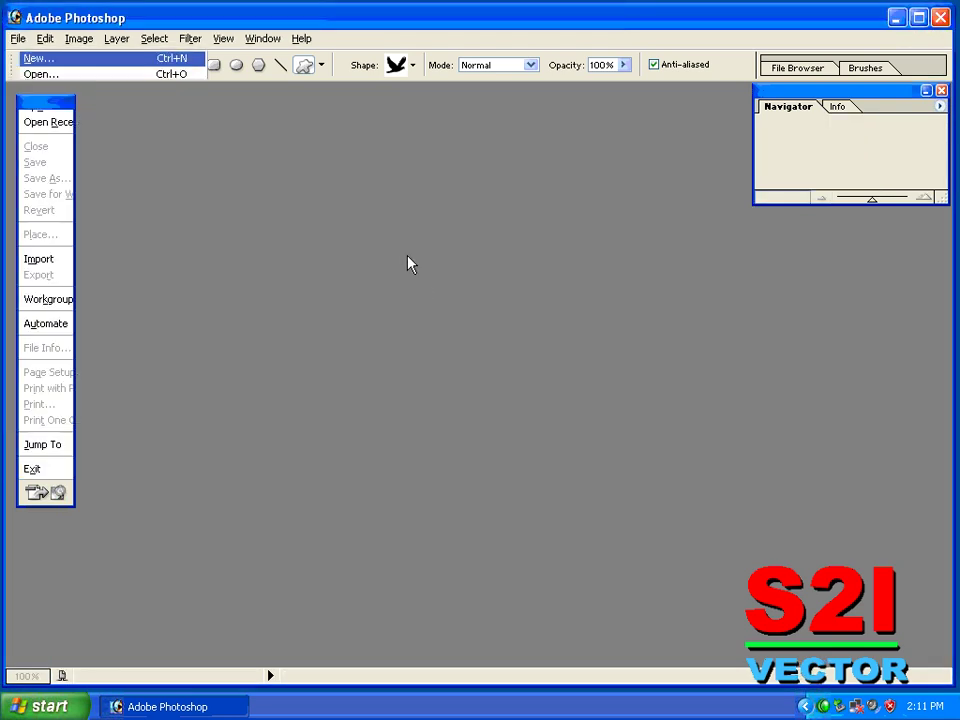
pyautogui.press('Return')
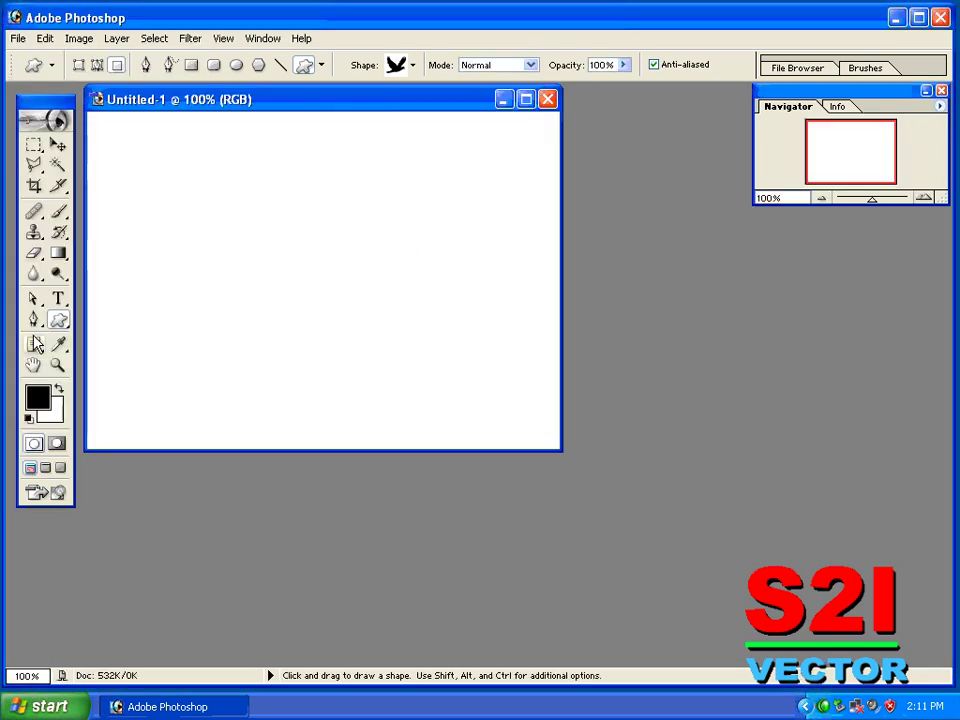
# Step: Draw a closed triangular path with the Pen tool
pyautogui.click(33, 319)
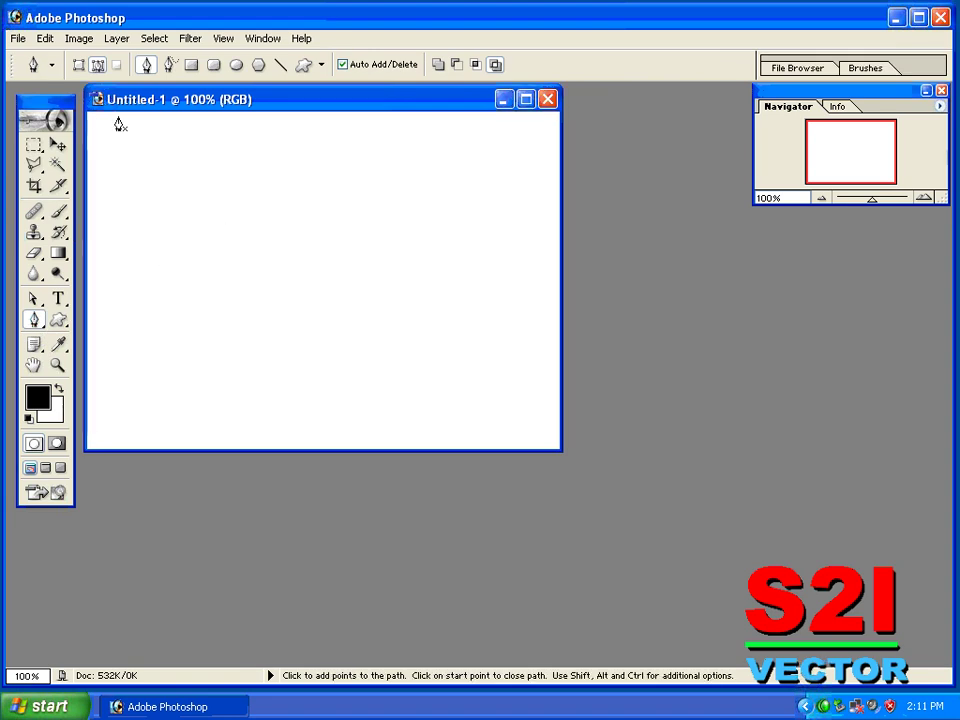
pyautogui.click(290, 173)
pyautogui.click(455, 344)
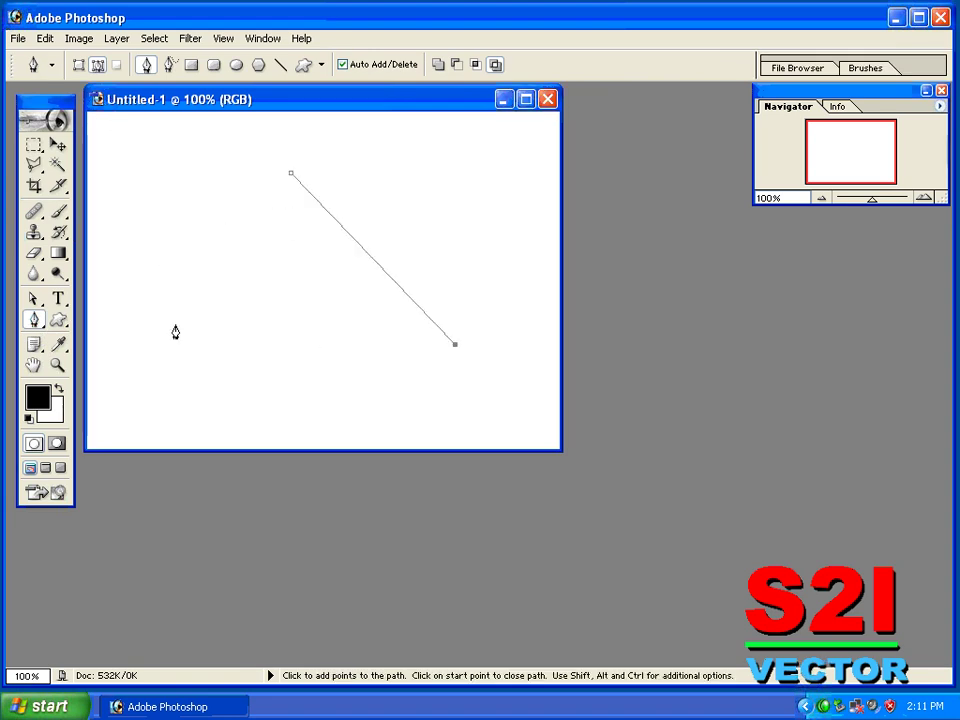
pyautogui.click(174, 323)
pyautogui.click(290, 176)
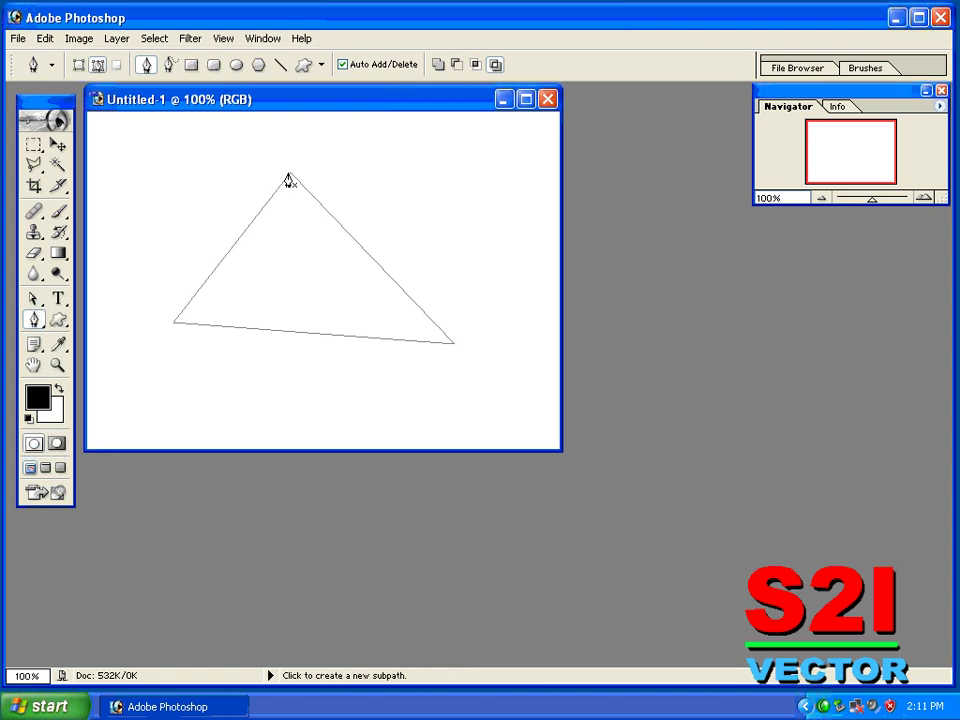
# Step: Save the triangle path as a custom shape named Shape 1
pyautogui.rightClick(251, 228)
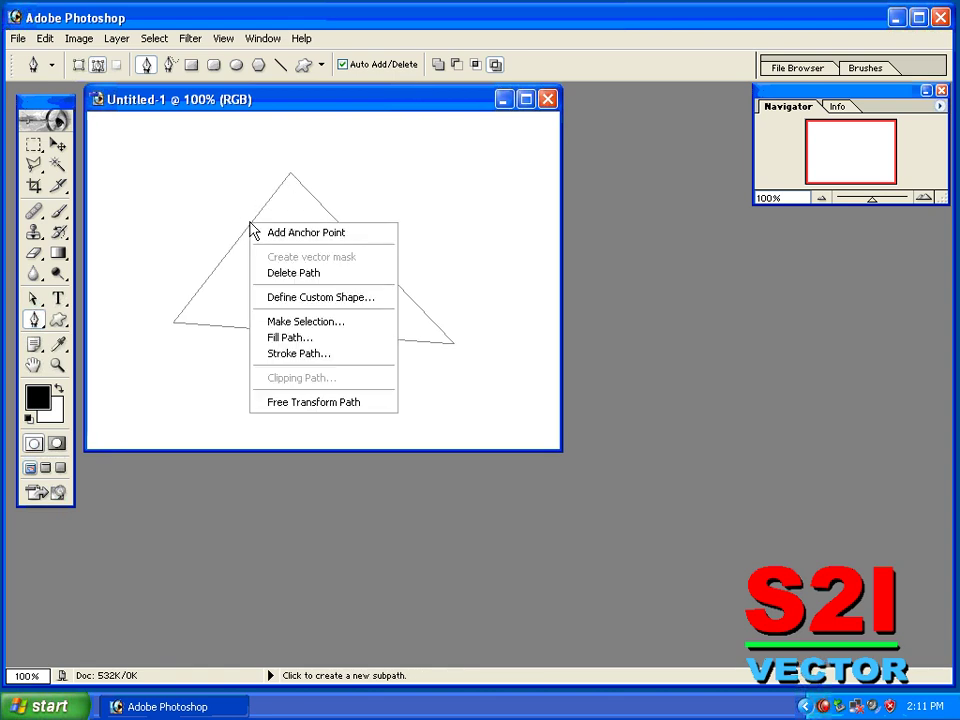
pyautogui.click(296, 298)
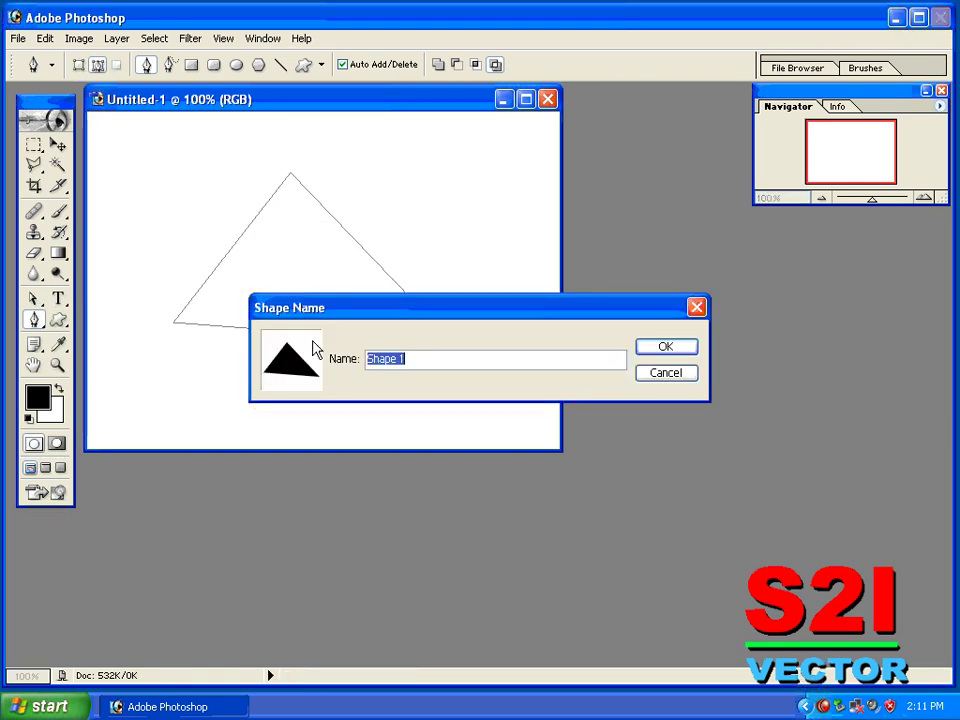
pyautogui.click(673, 350)
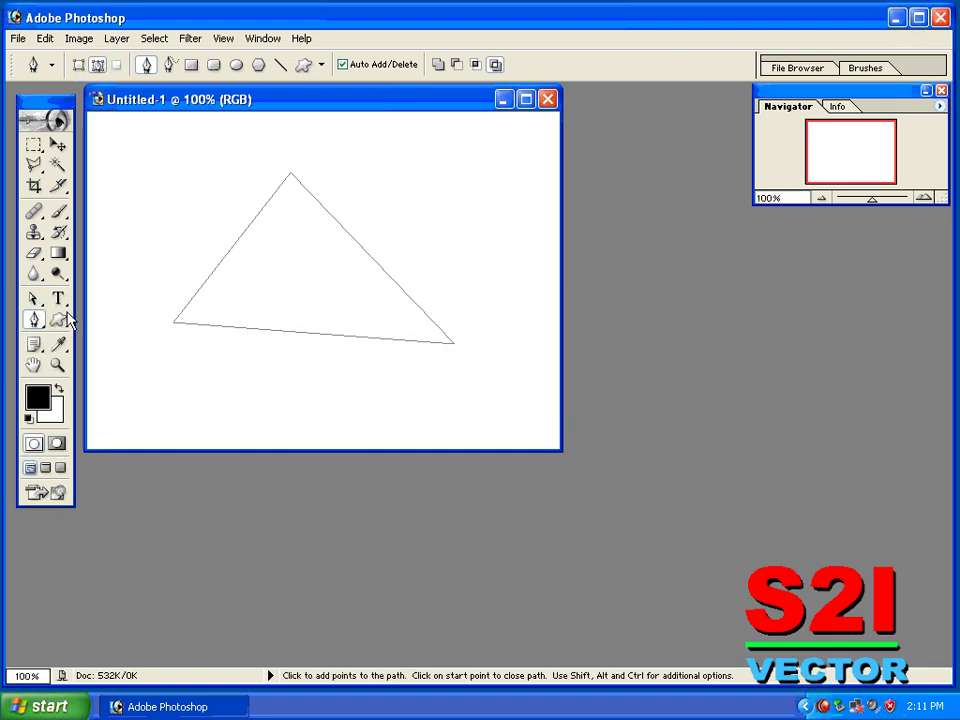
pyautogui.moveTo(58, 319); pyautogui.dragTo(130, 390)
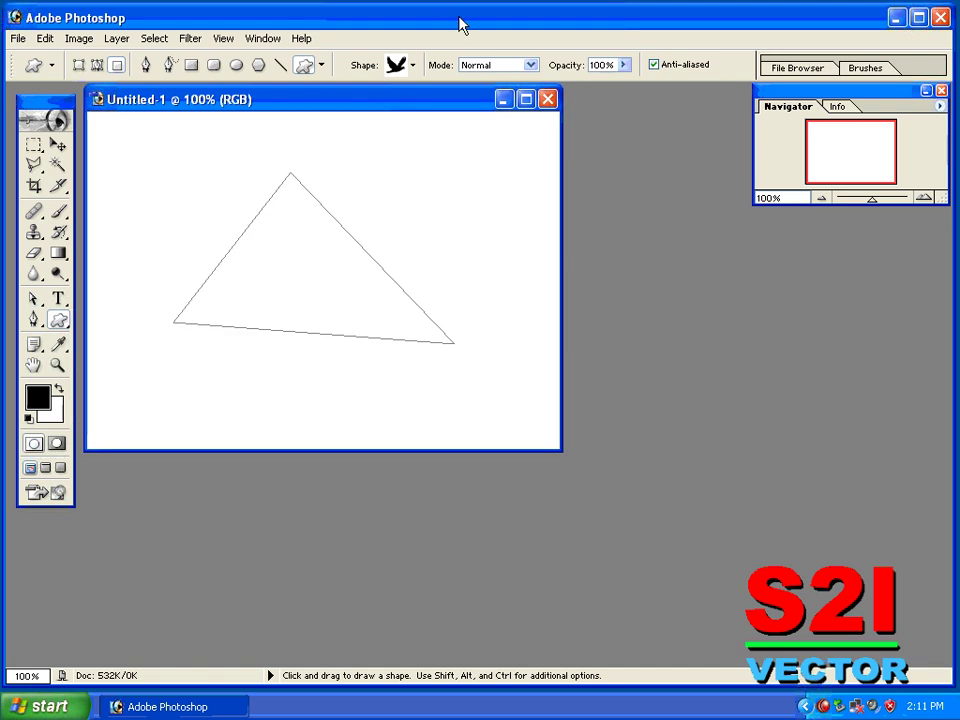
# Step: Pick the saved triangle custom shape and draw three black triangles
pyautogui.click(413, 66)
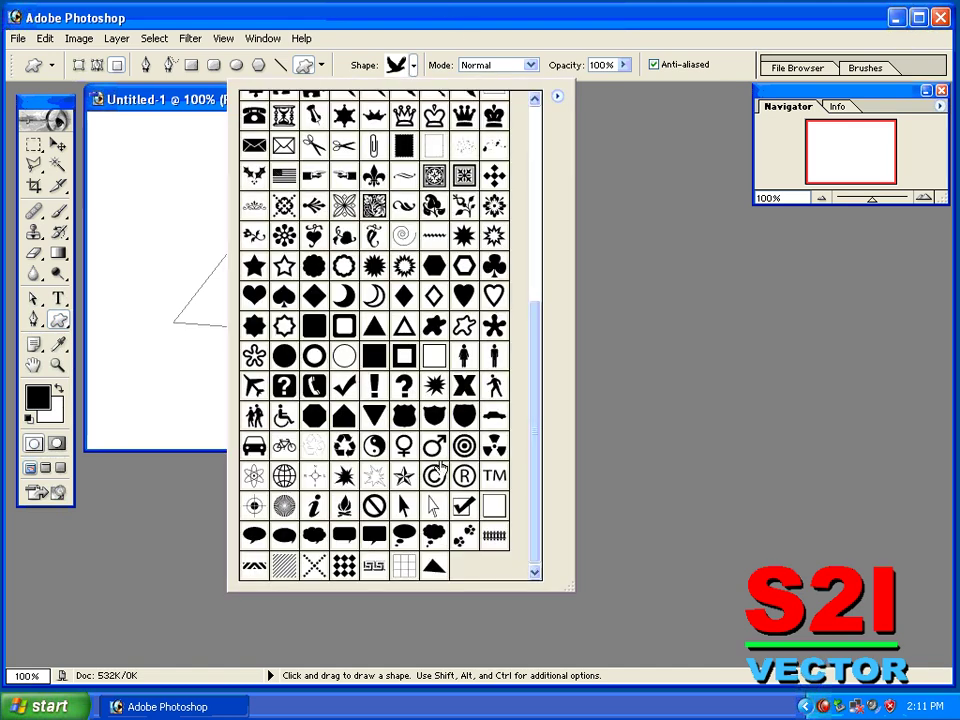
pyautogui.click(434, 566)
pyautogui.press('Return')
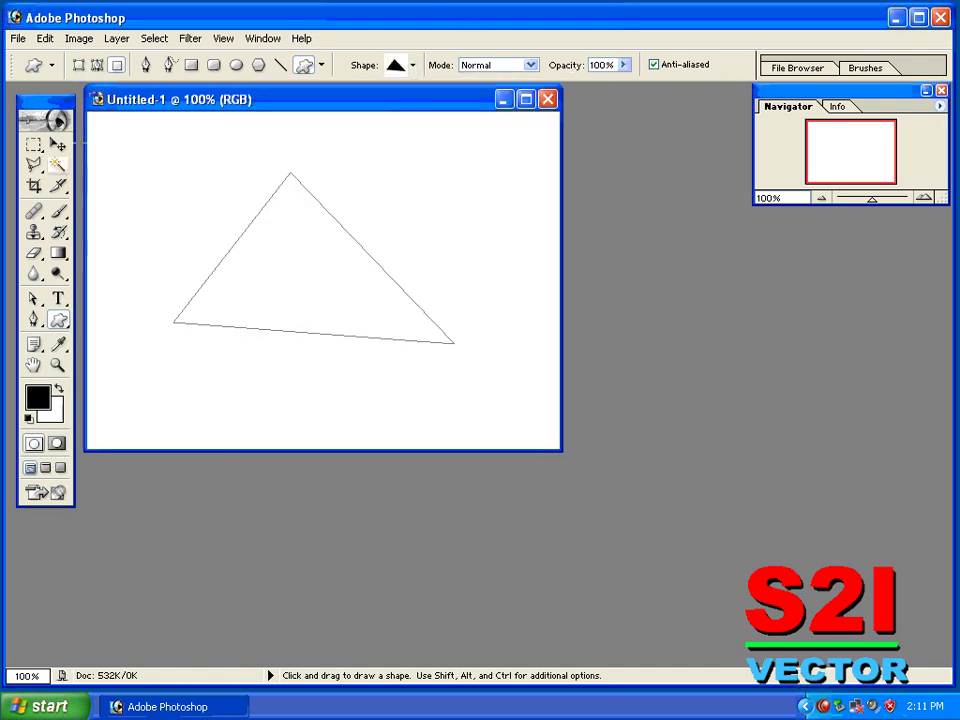
pyautogui.moveTo(219, 244); pyautogui.dragTo(137, 141)
pyautogui.moveTo(496, 120); pyautogui.dragTo(530, 166)
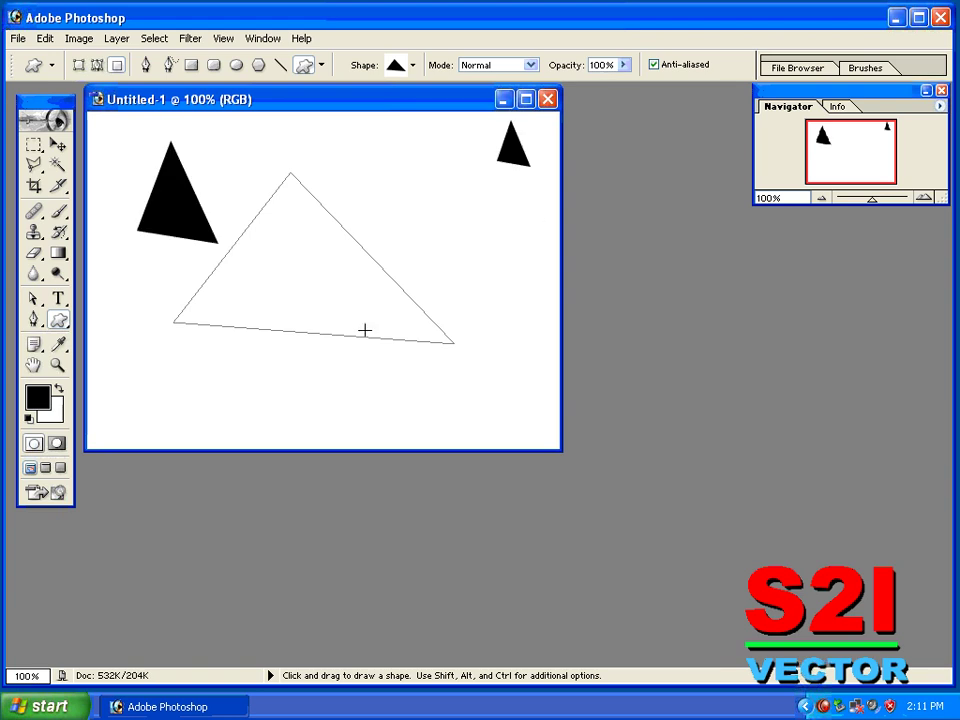
pyautogui.moveTo(243, 376)
pyautogui.mouseDown()
pyautogui.moveTo(376, 443)
pyautogui.moveTo(379, 461)
pyautogui.mouseUp()
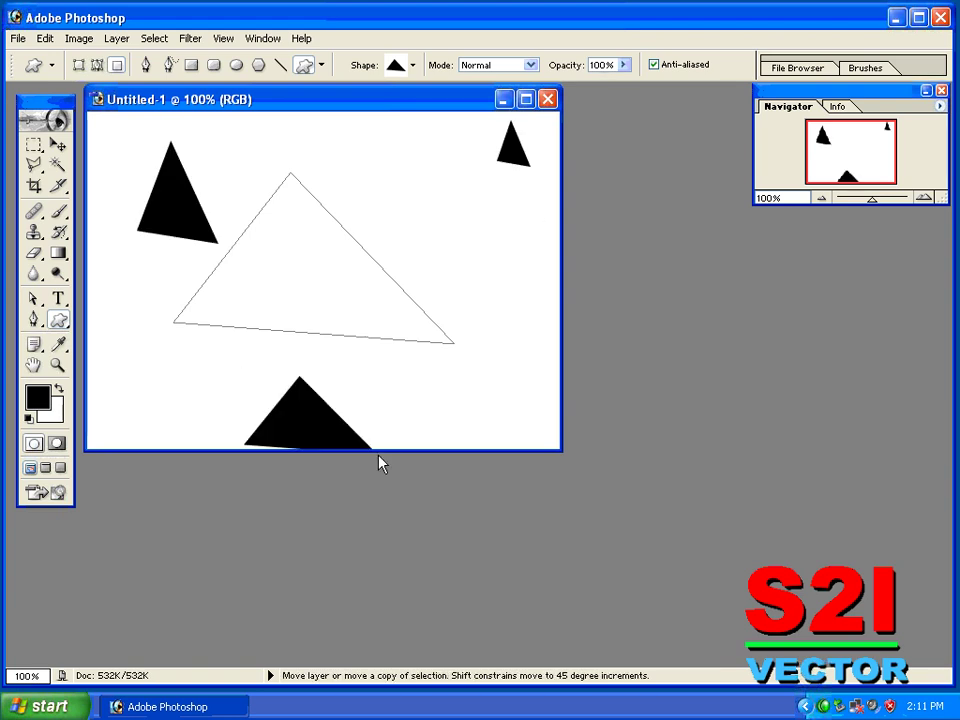
# Step: Undo the three triangles and delete the triangle path's points
pyautogui.hotkey('ctrl', 'z')
pyautogui.hotkey('ctrl', 'alt', 'z')
pyautogui.hotkey('ctrl', 'alt', 'z')
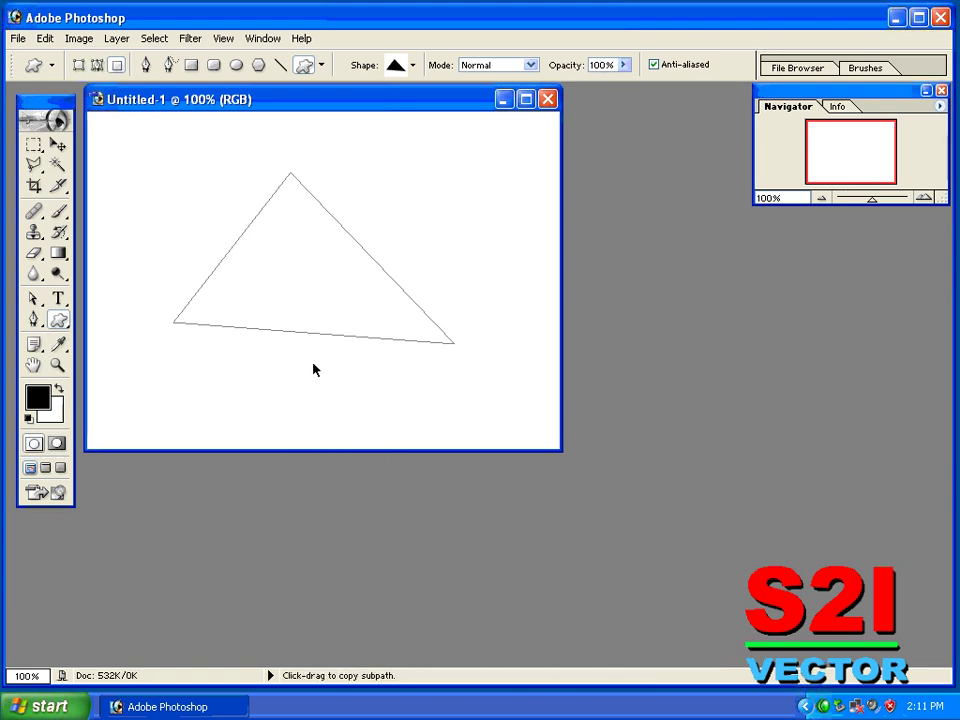
pyautogui.hotkey('ctrl', 'alt', 'z')
pyautogui.hotkey('ctrl', 'alt', 'z')
pyautogui.hotkey('ctrl', 'alt', 'z')
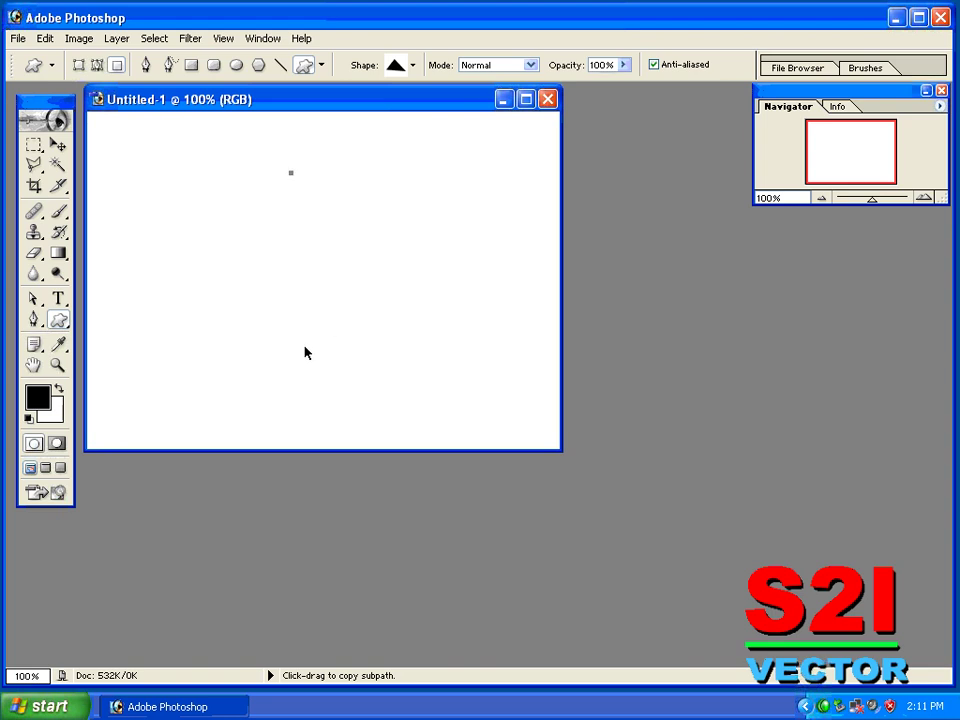
pyautogui.hotkey('ctrl', 'alt', 'z')
pyautogui.click(33, 319)
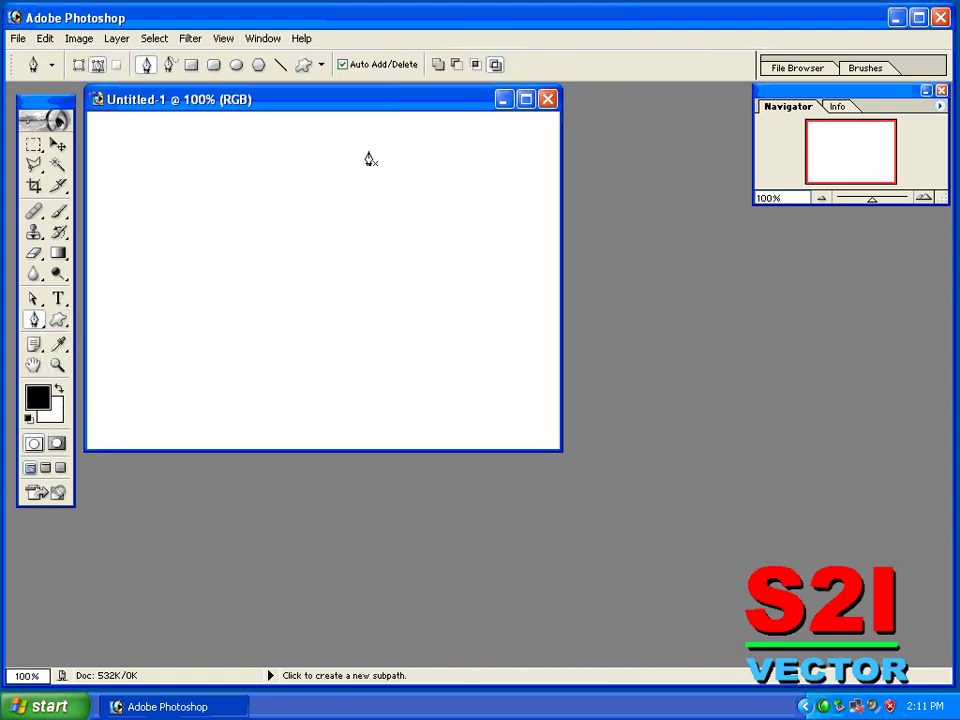
# Step: Draw a closed six-point zigzag path with the Pen tool
pyautogui.click(157, 274)
pyautogui.click(306, 156)
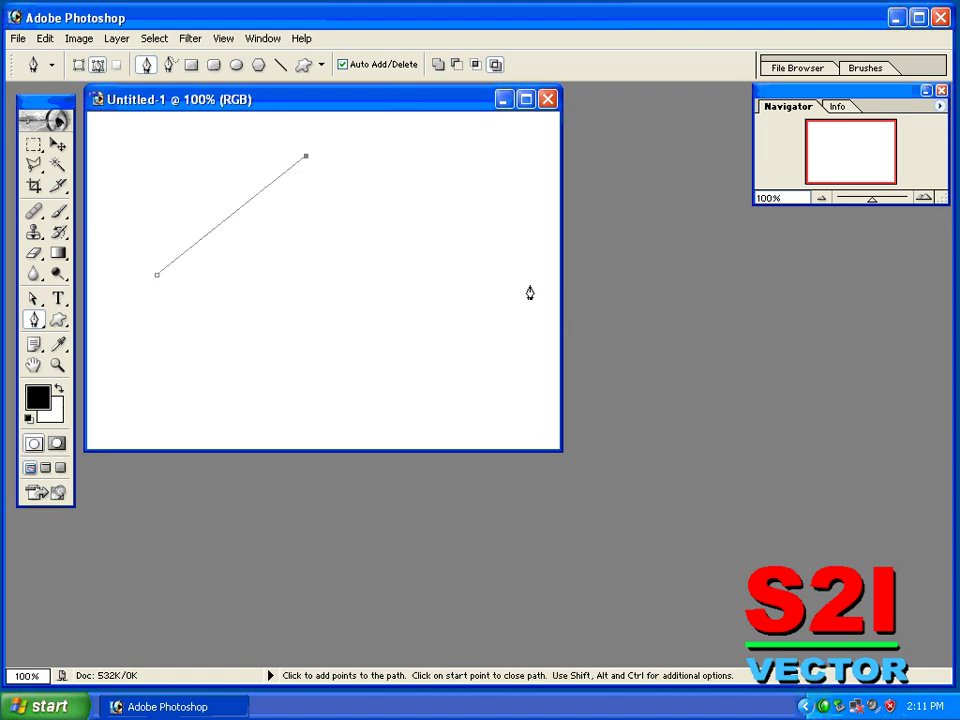
pyautogui.click(527, 285)
pyautogui.click(379, 244)
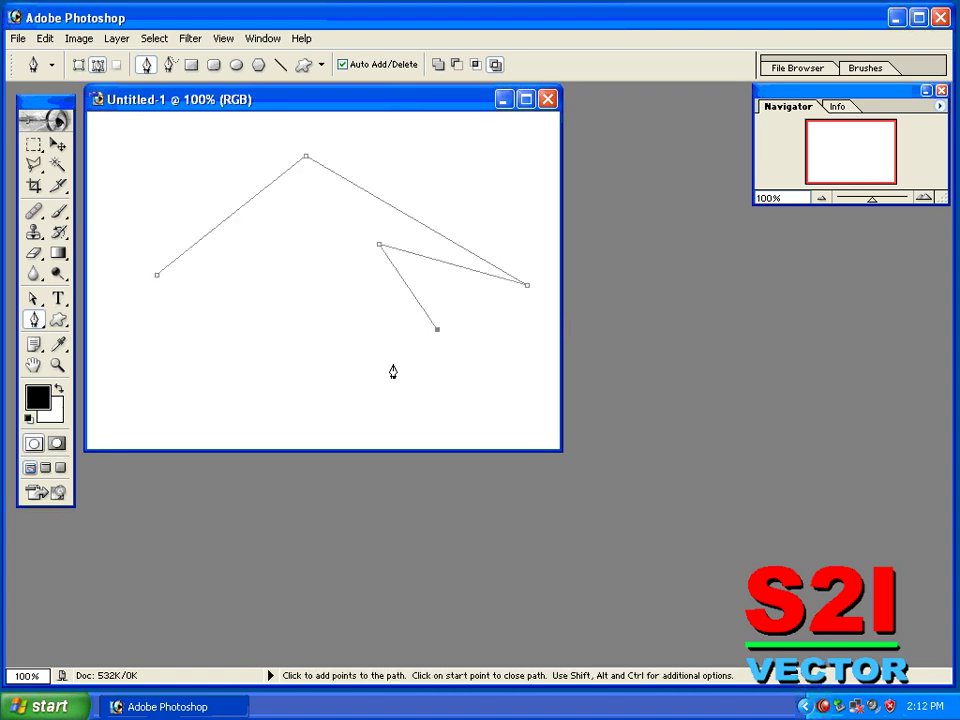
pyautogui.click(231, 345)
pyautogui.click(200, 253)
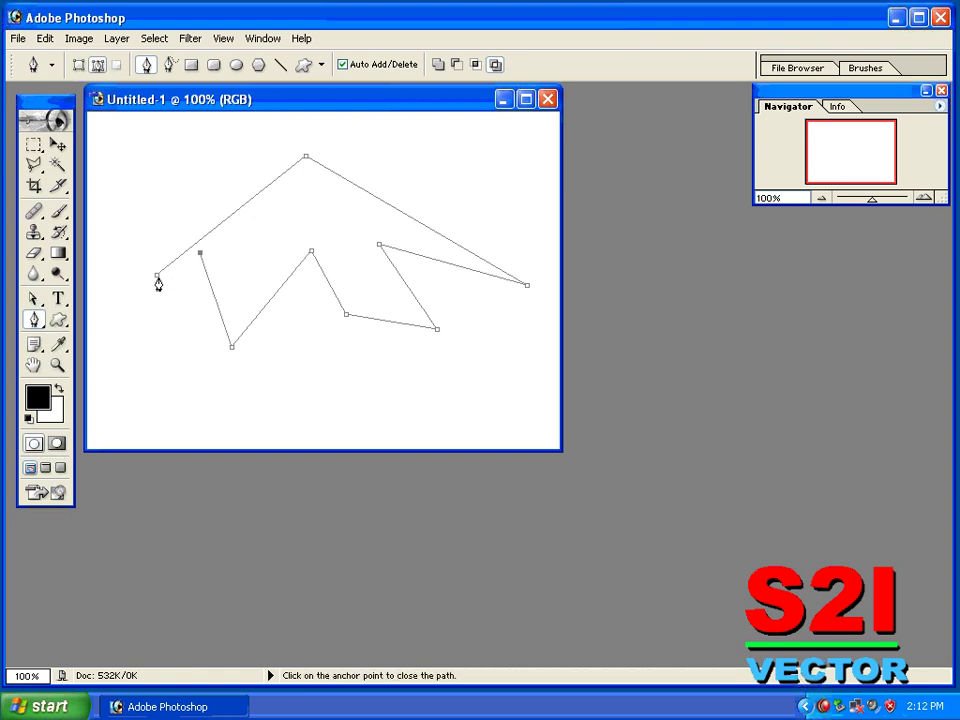
pyautogui.click(157, 276)
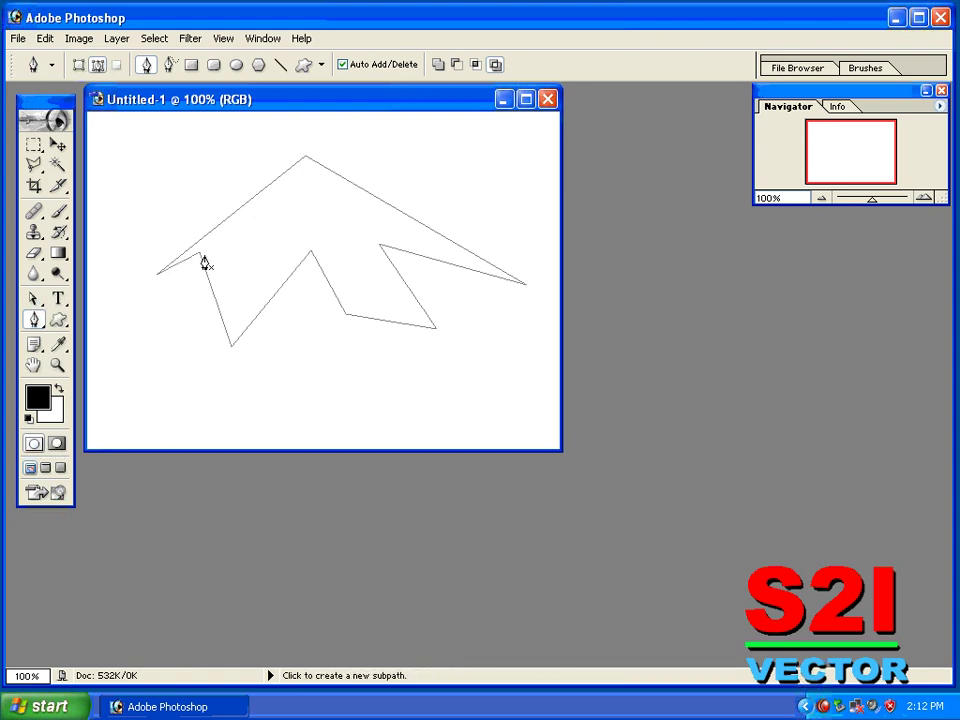
# Step: Save the zigzag path as a custom shape named 'myself'
pyautogui.rightClick(200, 256)
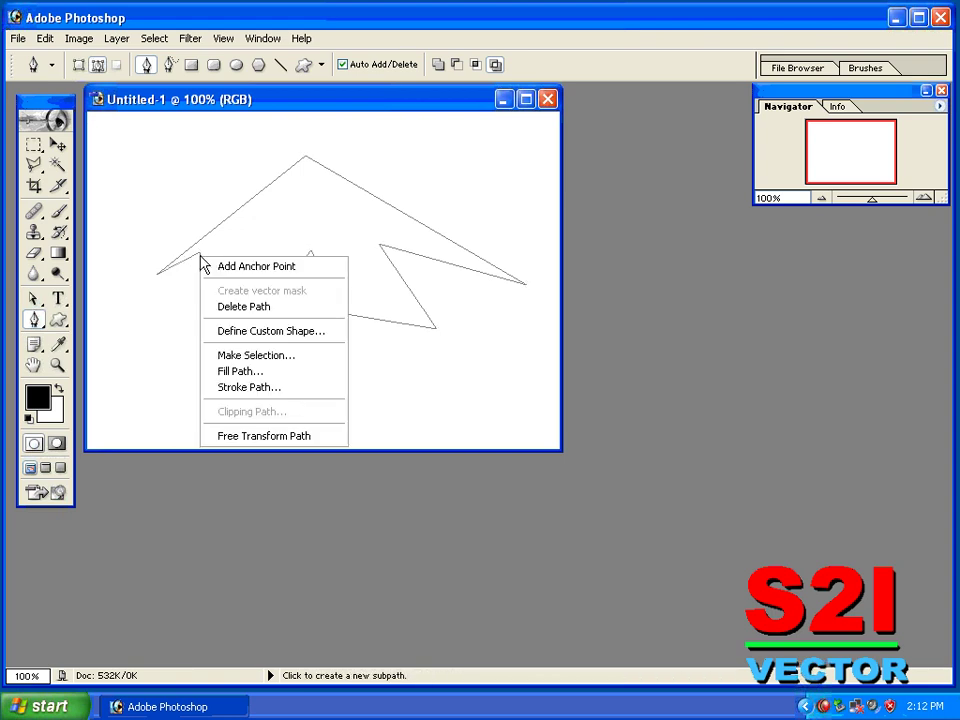
pyautogui.click(253, 333)
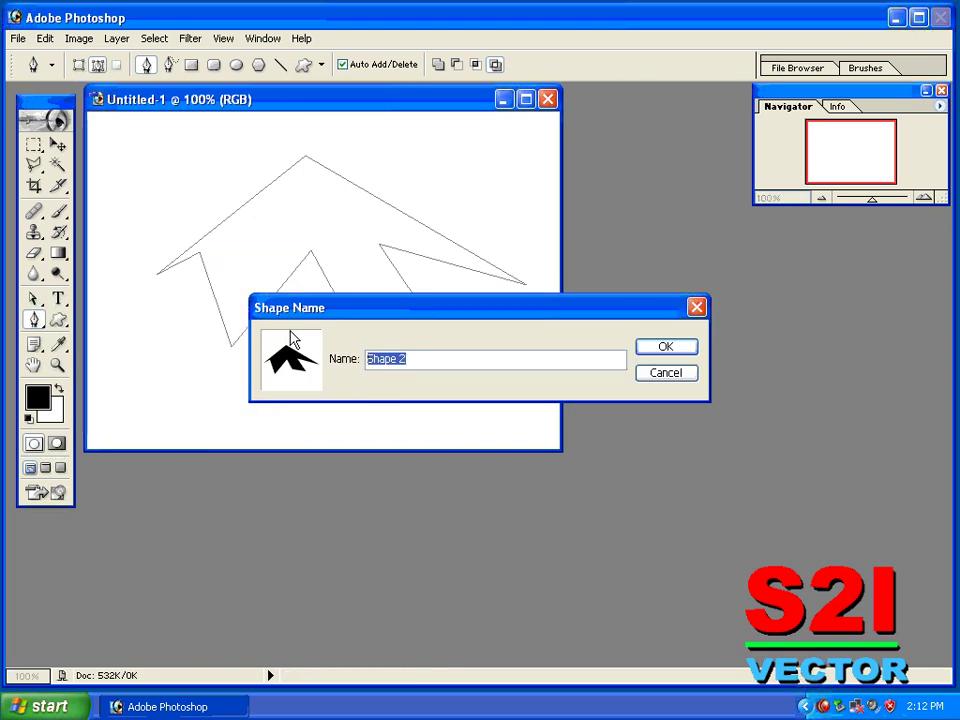
pyautogui.write('myself')
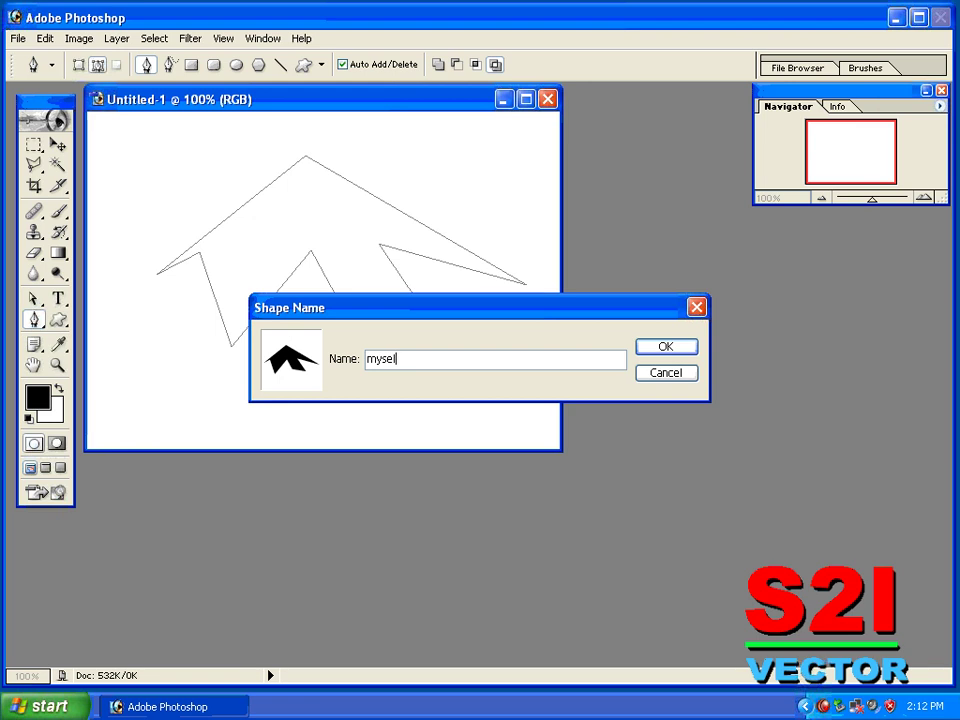
pyautogui.press('Return')
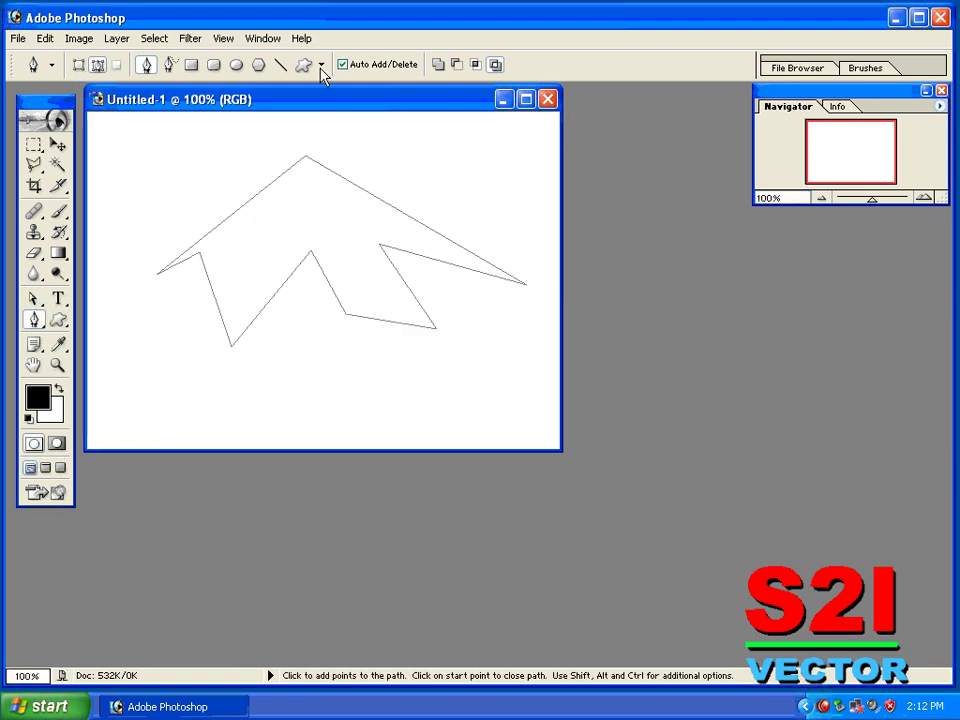
# Step: Choose the 'myself' custom shape and draw it large across the canvas as a shape layer
pyautogui.click(321, 64)
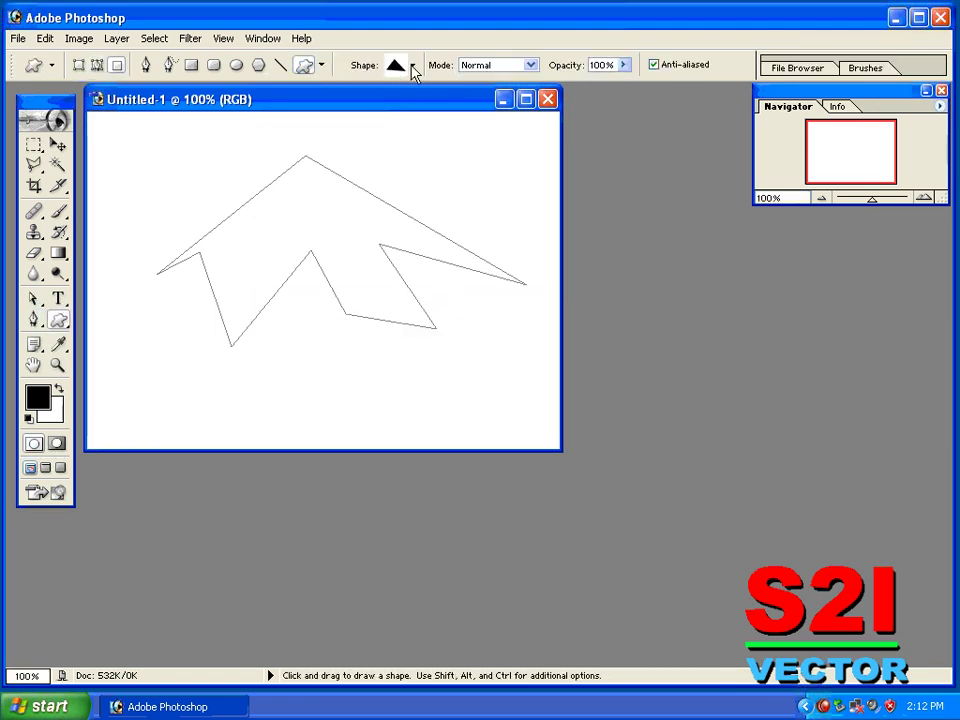
pyautogui.click(412, 65)
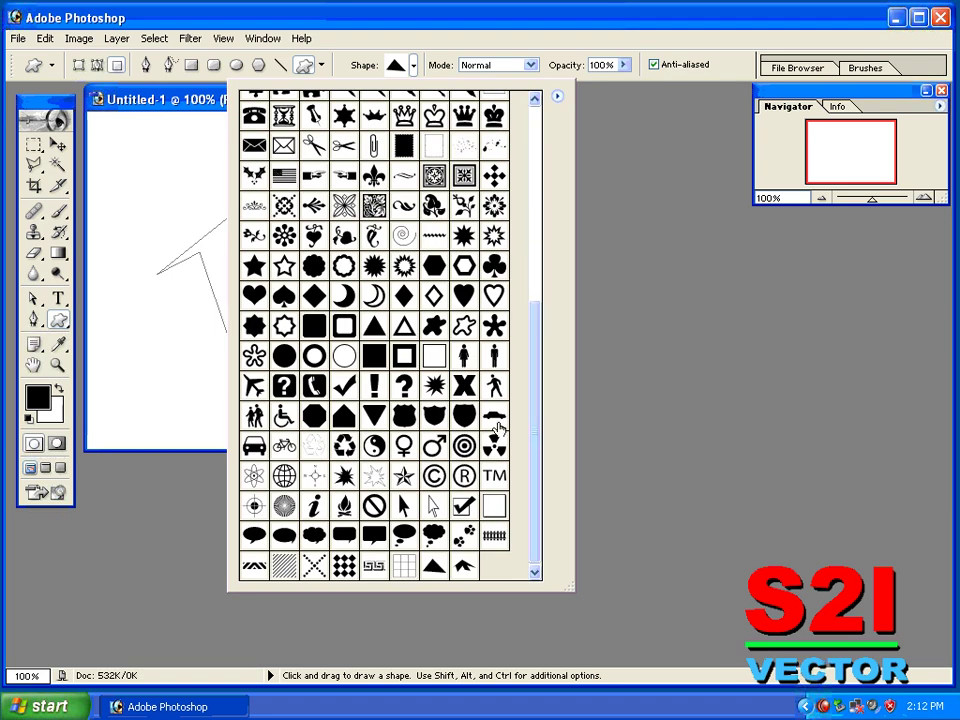
pyautogui.doubleClick(463, 567)
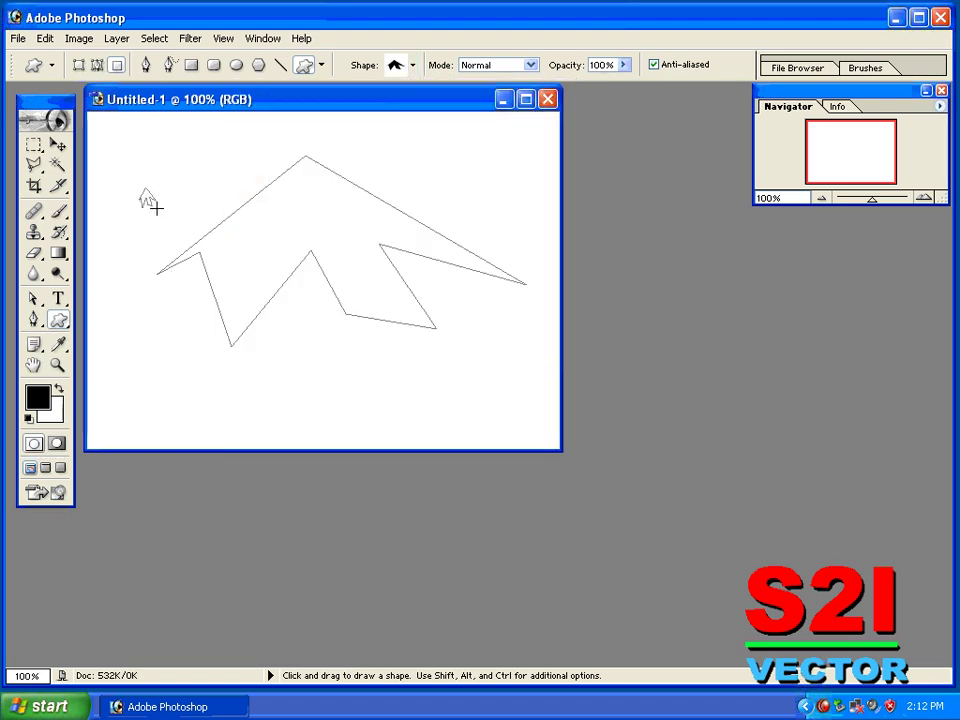
pyautogui.moveTo(146, 189); pyautogui.dragTo(196, 223)
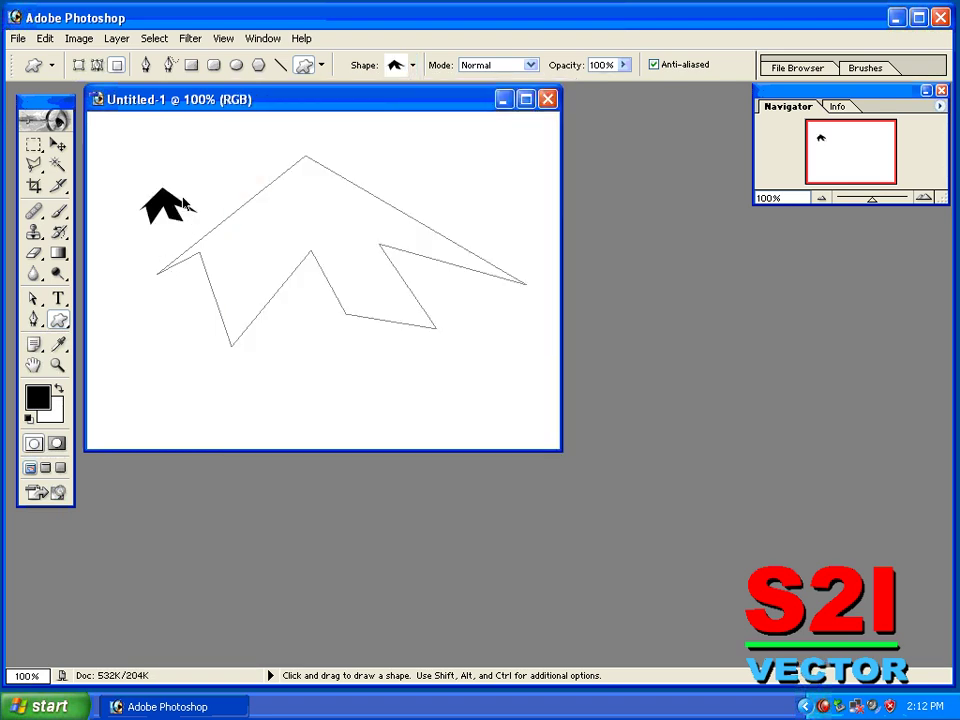
pyautogui.click(79, 65)
pyautogui.moveTo(137, 152); pyautogui.dragTo(449, 361)
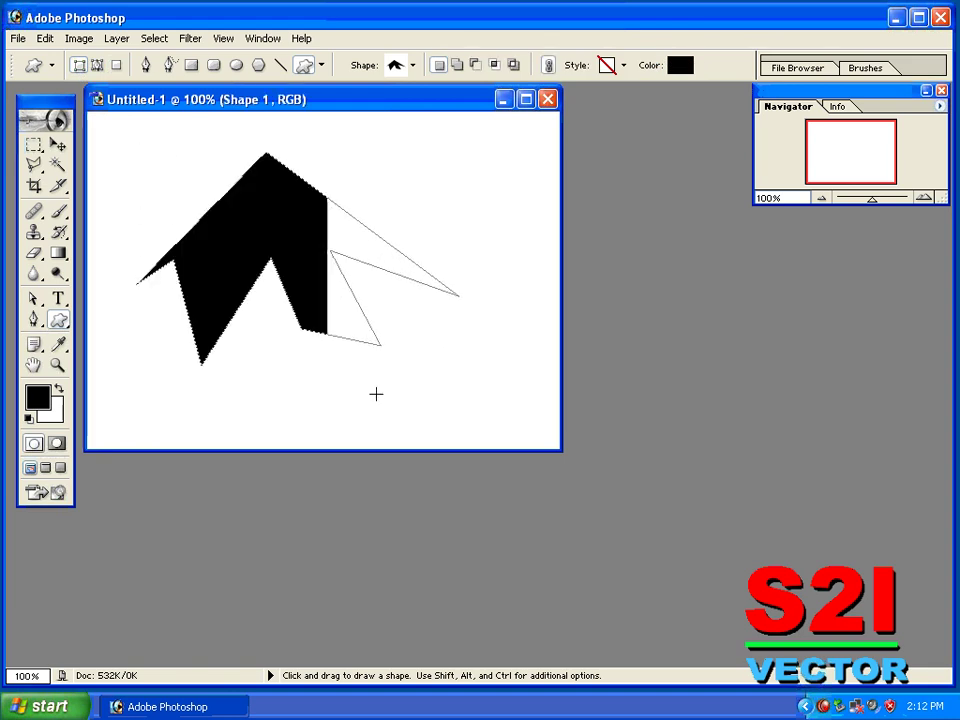
# Step: Drag the shape's lower anchor points down and outward, then press Delete to remove the vector mask
pyautogui.click(33, 298)
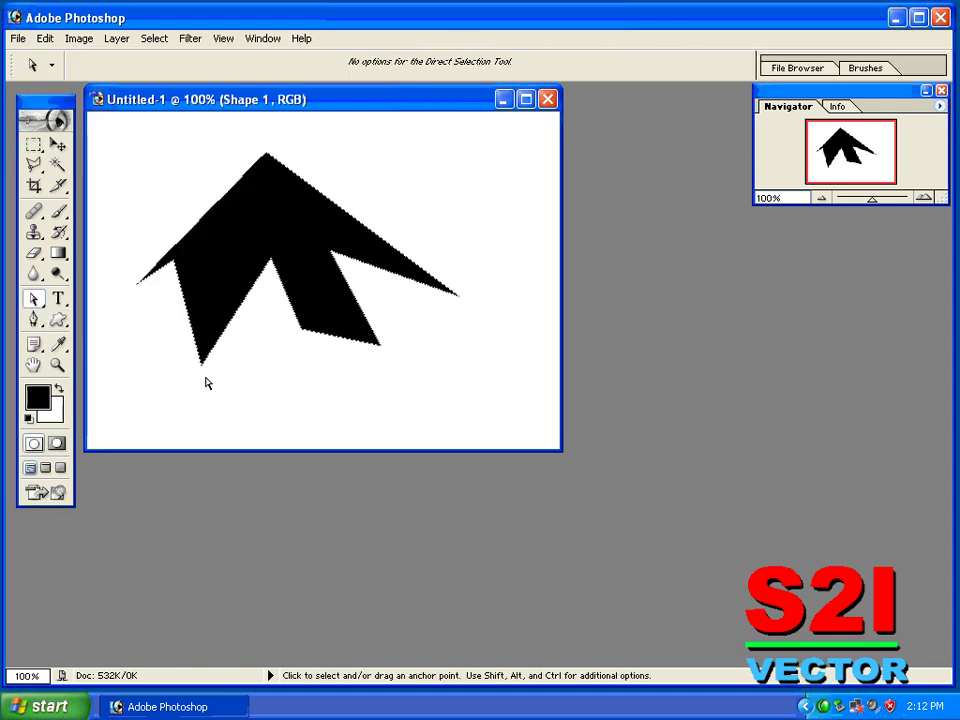
pyautogui.moveTo(203, 366); pyautogui.dragTo(182, 397)
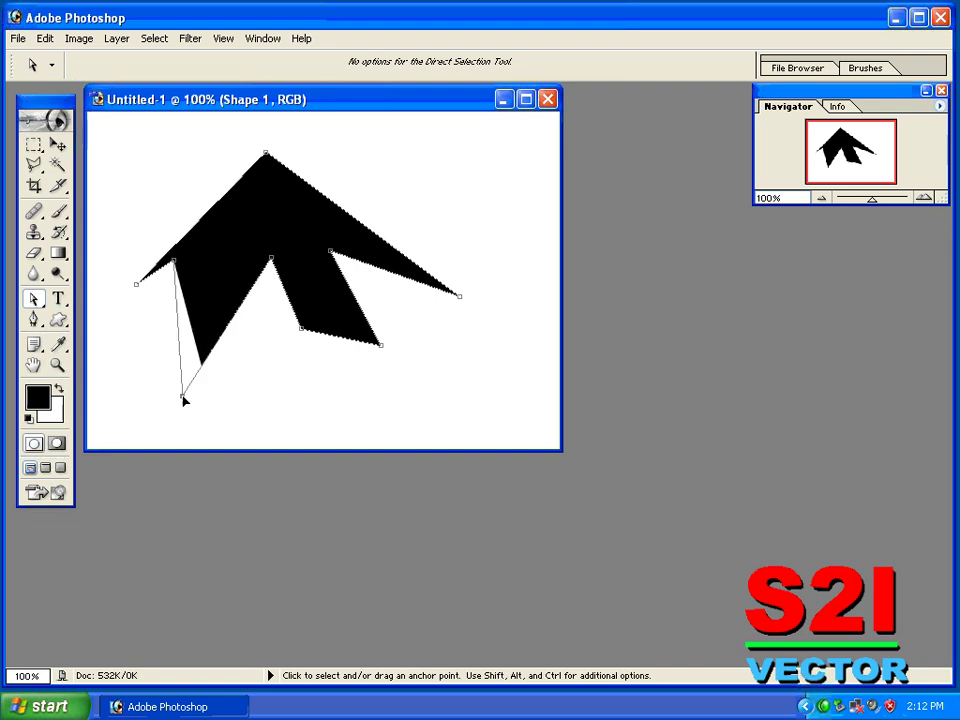
pyautogui.moveTo(271, 262); pyautogui.dragTo(253, 386)
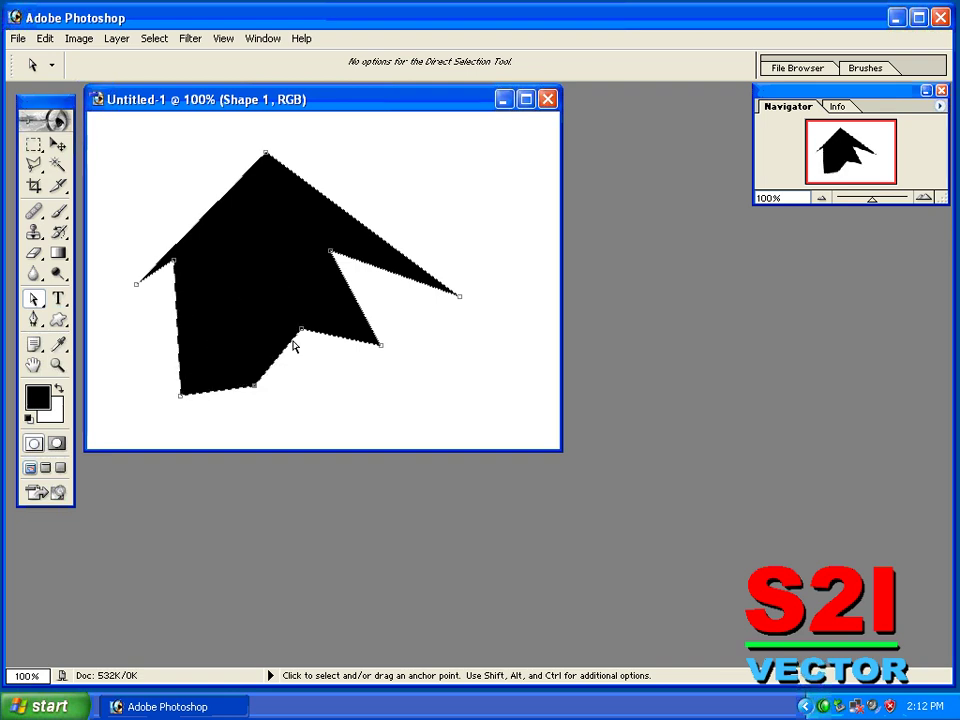
pyautogui.moveTo(300, 337); pyautogui.dragTo(345, 390)
pyautogui.moveTo(381, 346); pyautogui.dragTo(448, 382)
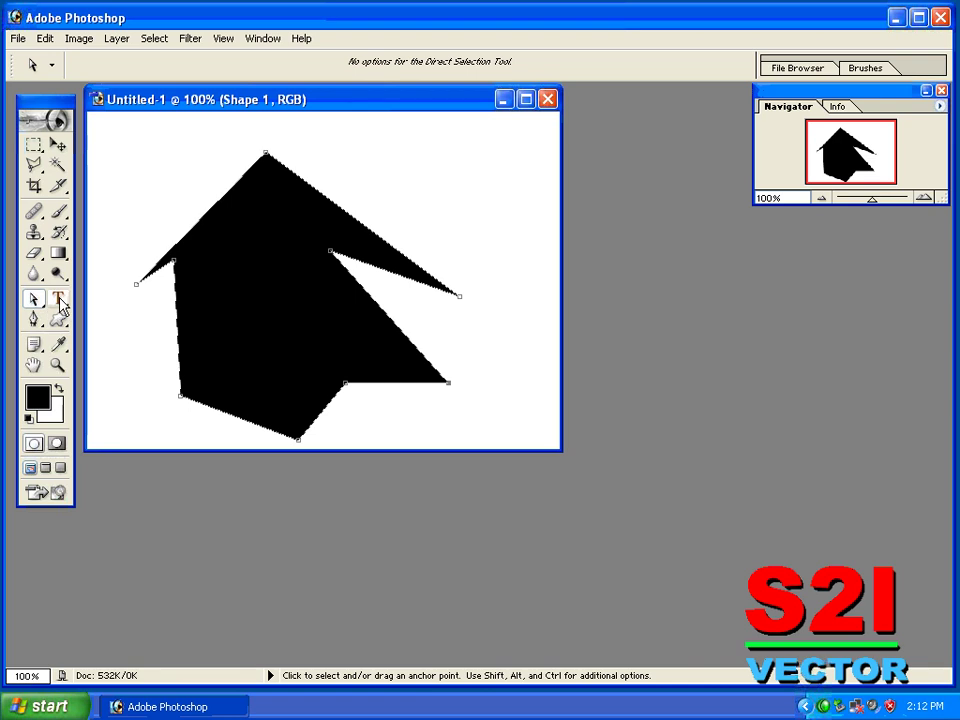
pyautogui.press('Delete')
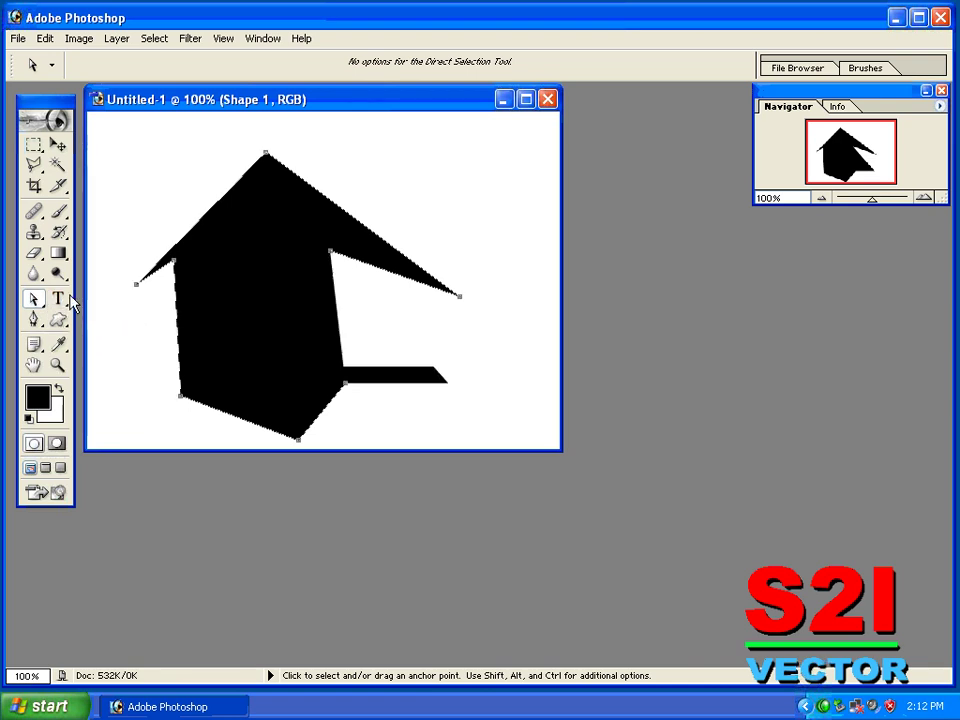
pyautogui.press('Delete')
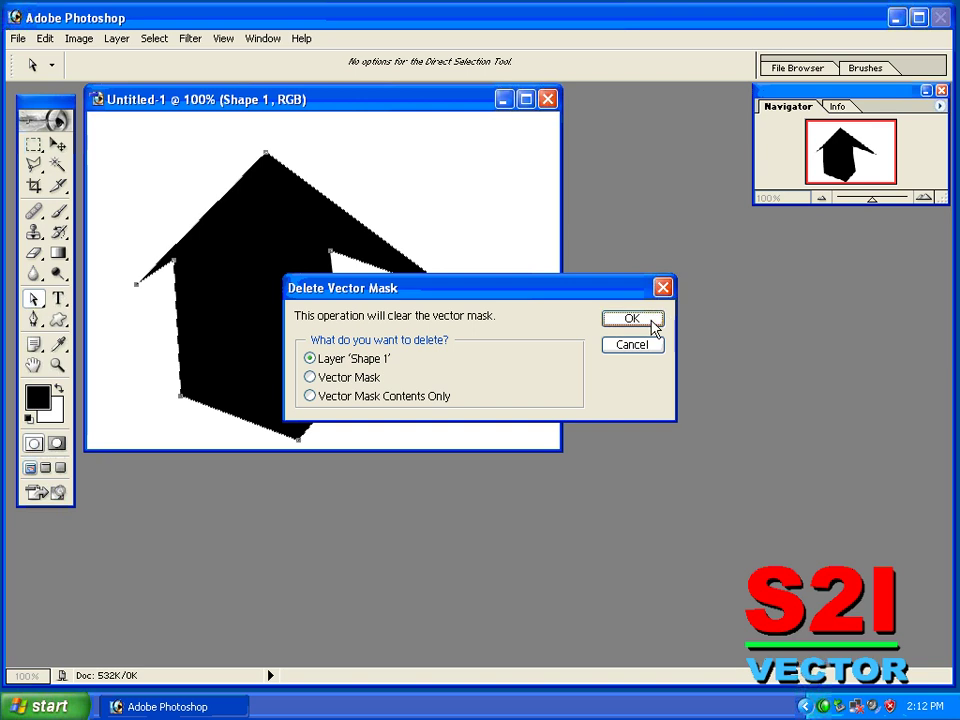